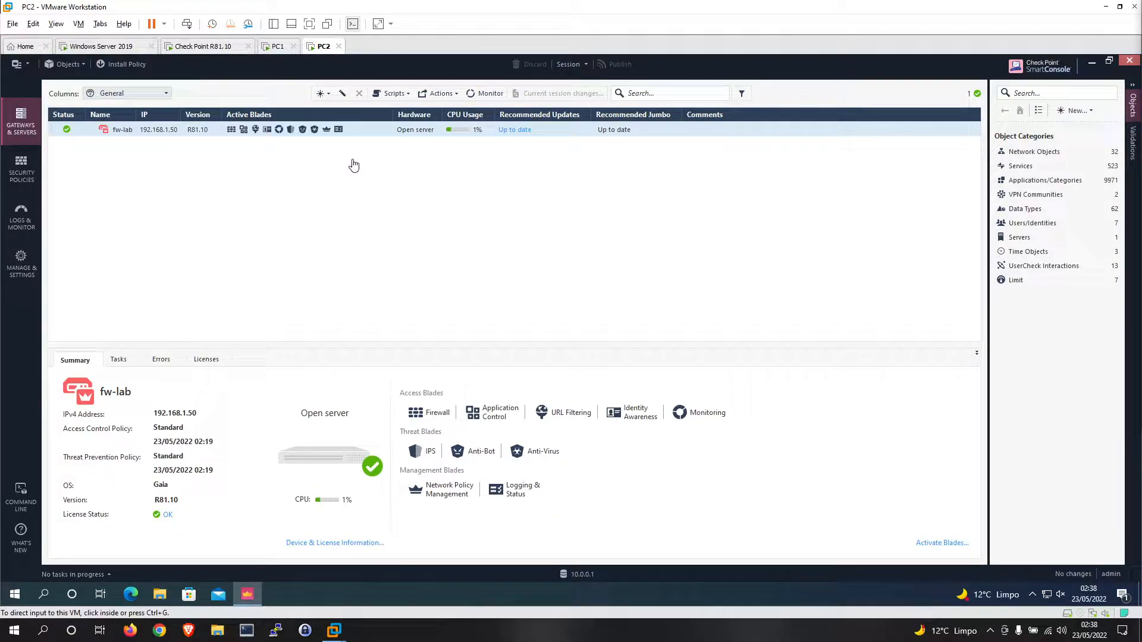
- Enable Mobile Access on the fw-lab gateway, allowing only Desktops / Laptops clients and excluding Web and Mobile Devices
{"action": "left_click", "coordinate": [352, 131]}
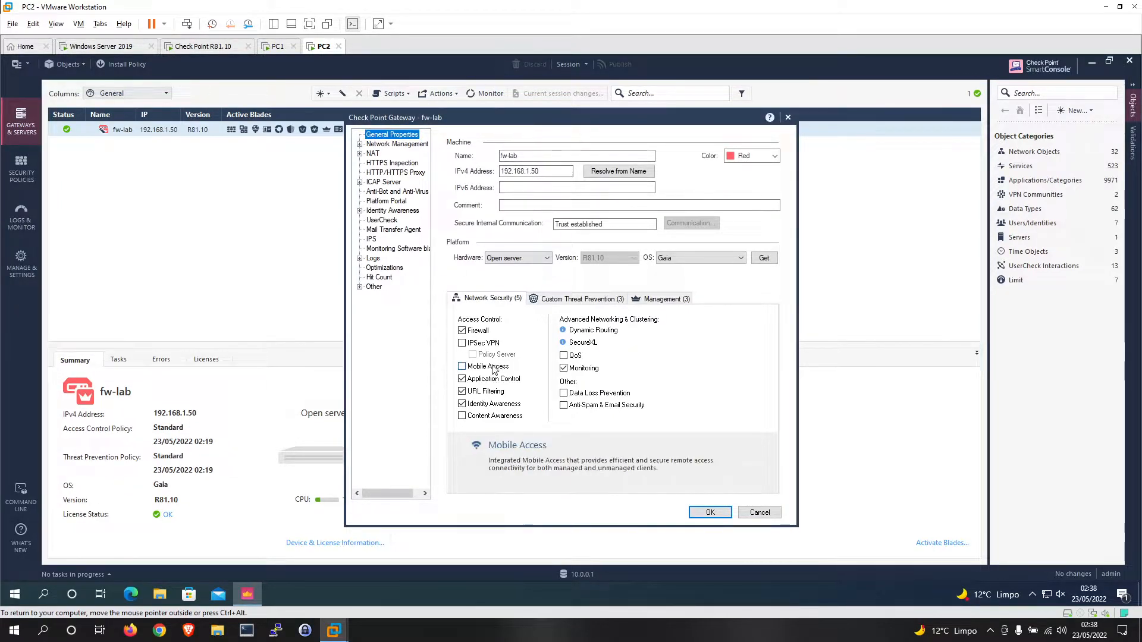
{"action": "left_click", "coordinate": [467, 367]}
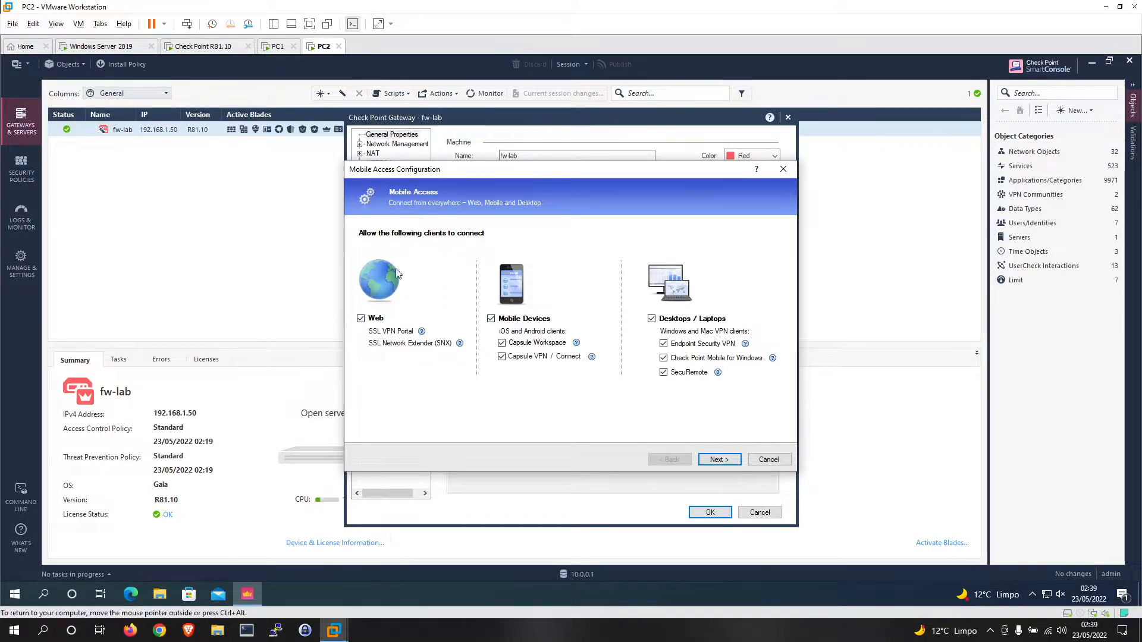
{"action": "left_click", "coordinate": [361, 320]}
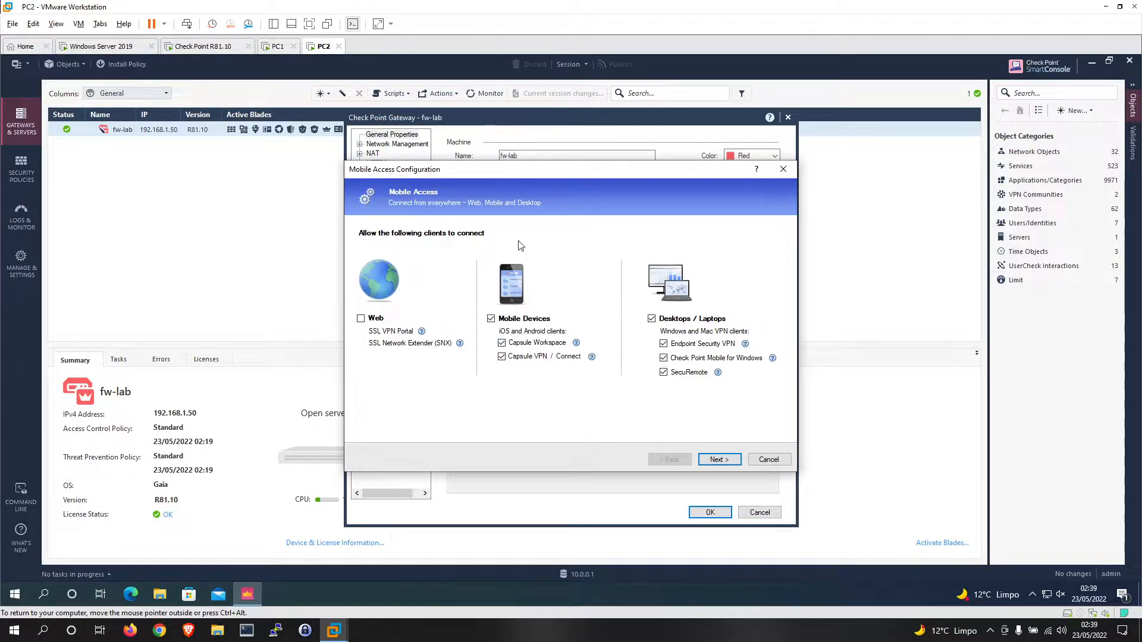
{"action": "left_click", "coordinate": [490, 319]}
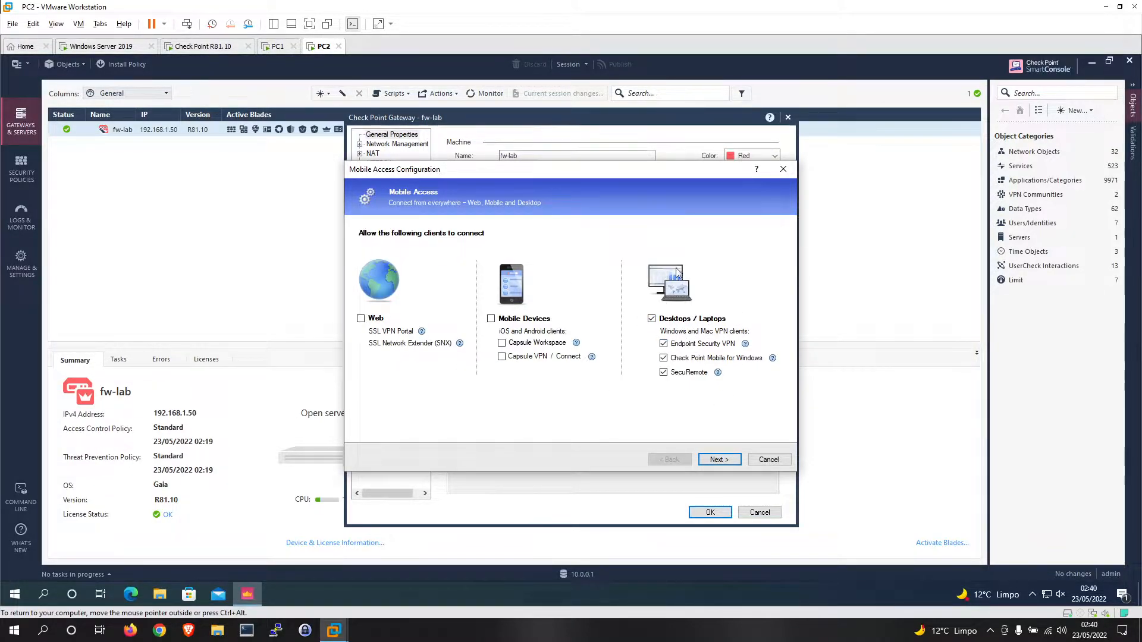
{"action": "left_click", "coordinate": [719, 460]}
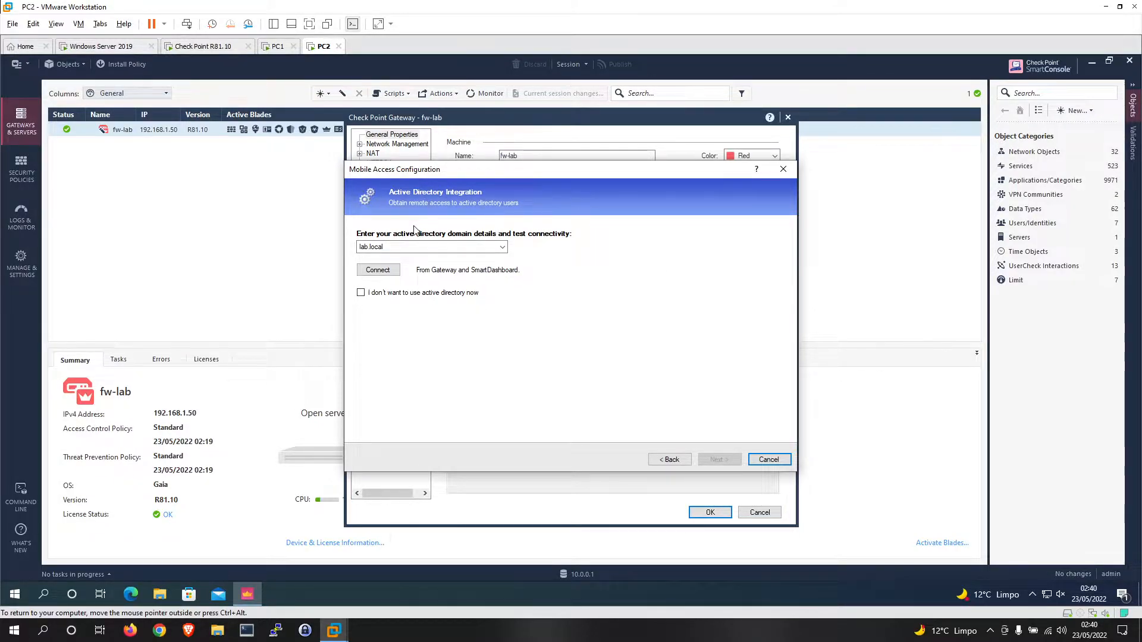
- Test connectivity to the lab.local Active Directory domain and finish the Mobile Access configuration wizard
{"action": "left_click", "coordinate": [361, 293]}
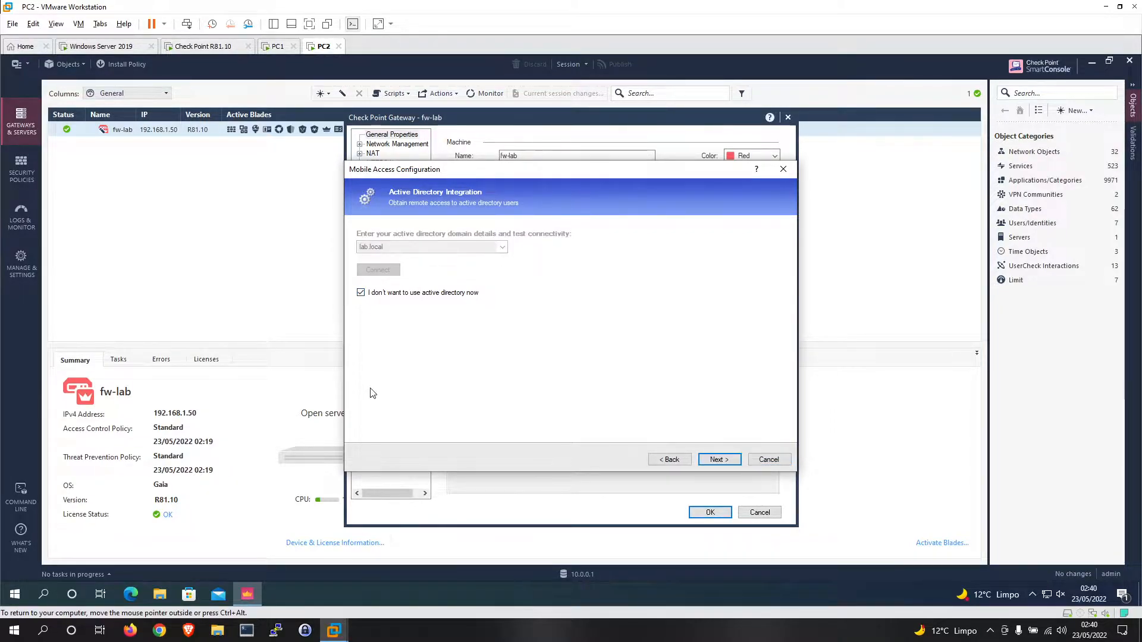
{"action": "left_click", "coordinate": [371, 297]}
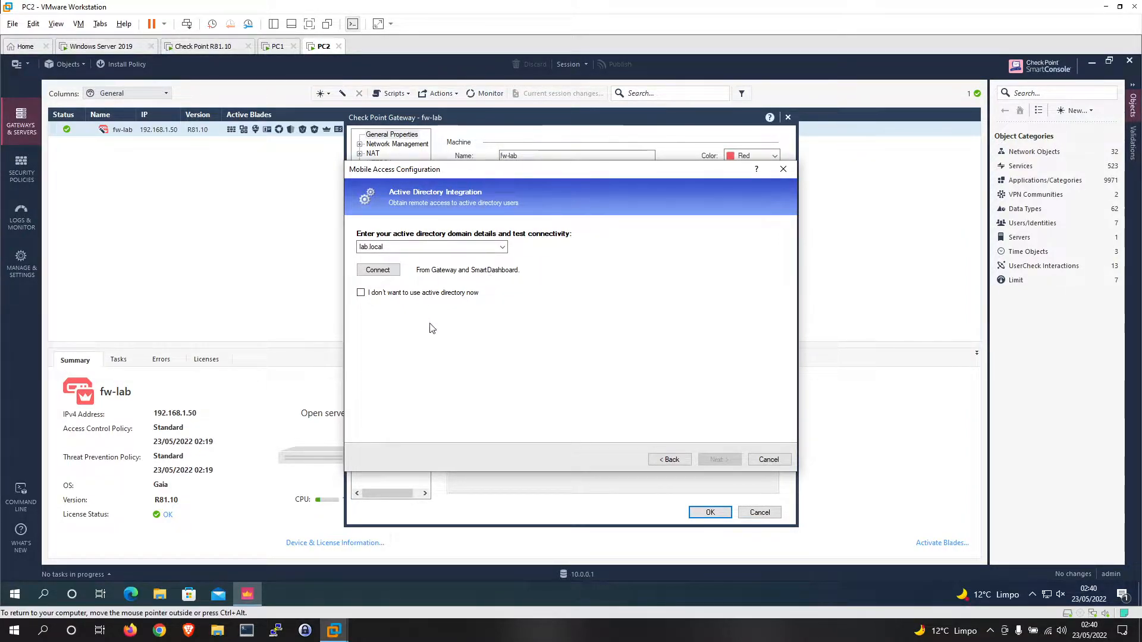
{"action": "left_click", "coordinate": [424, 247]}
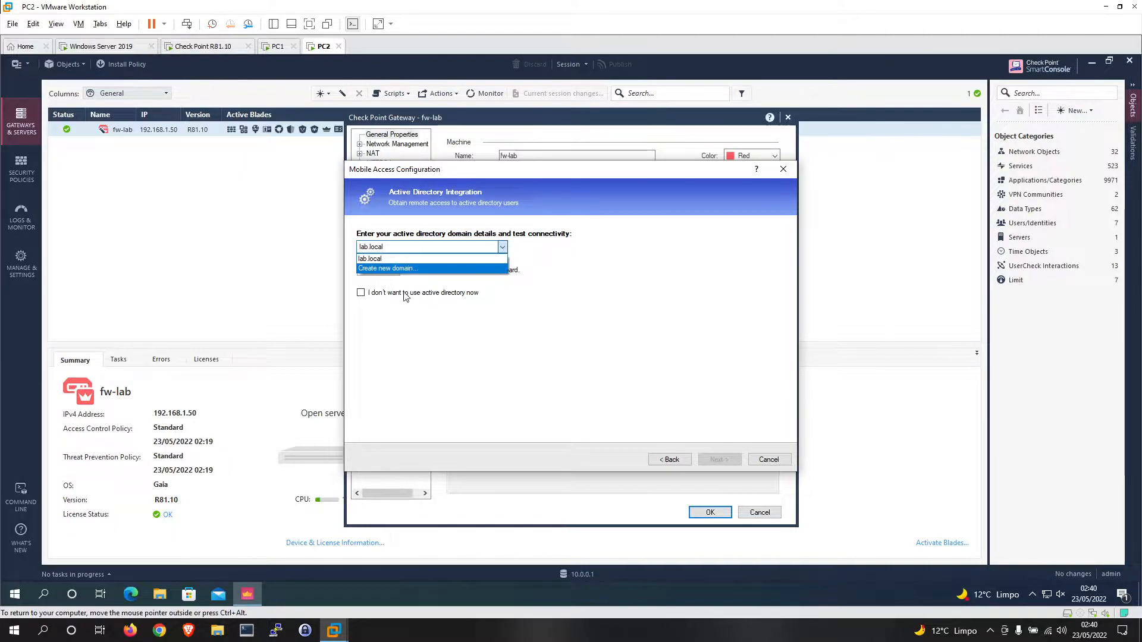
{"action": "left_click", "coordinate": [502, 247]}
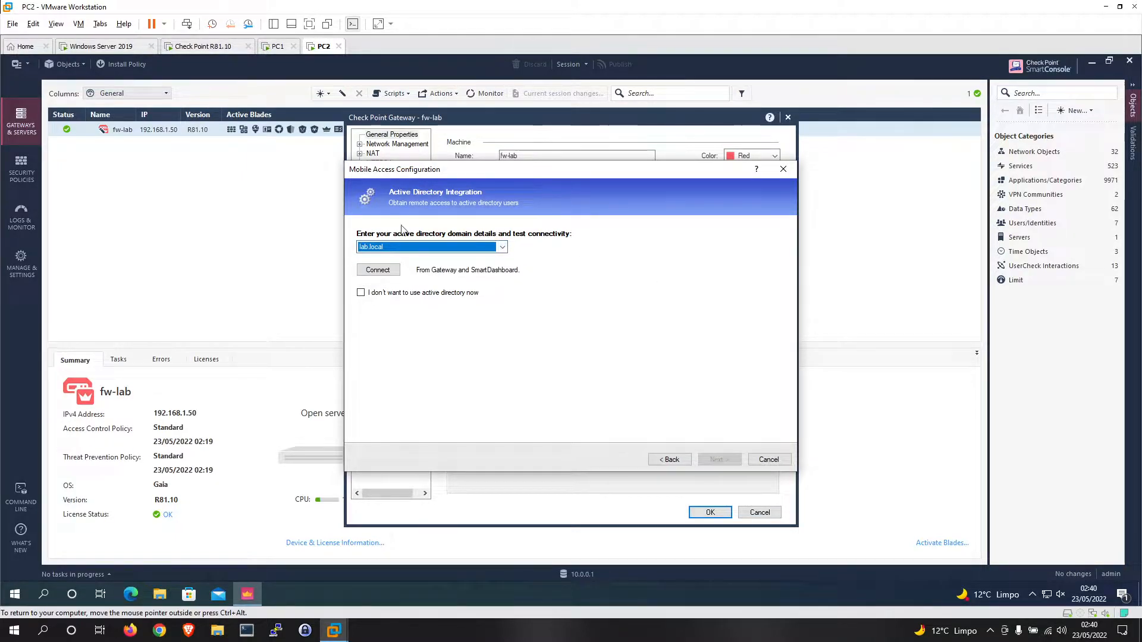
{"action": "left_click", "coordinate": [439, 243]}
{"action": "left_click", "coordinate": [417, 248]}
{"action": "left_click", "coordinate": [390, 245]}
{"action": "left_click", "coordinate": [390, 255]}
{"action": "left_click", "coordinate": [378, 270]}
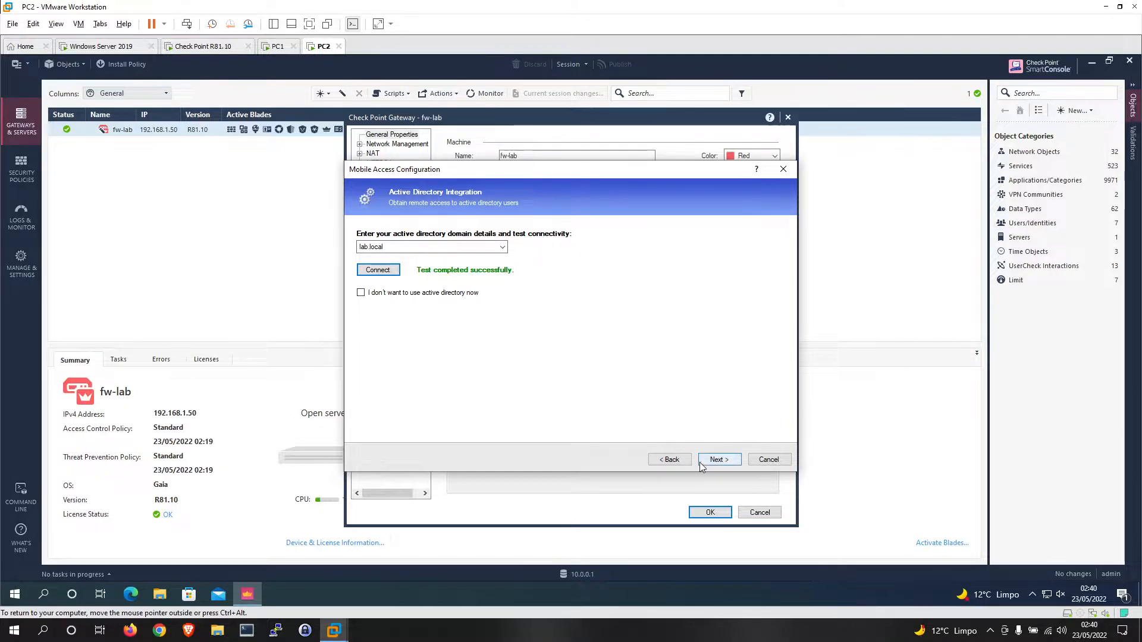
{"action": "left_click", "coordinate": [719, 460]}
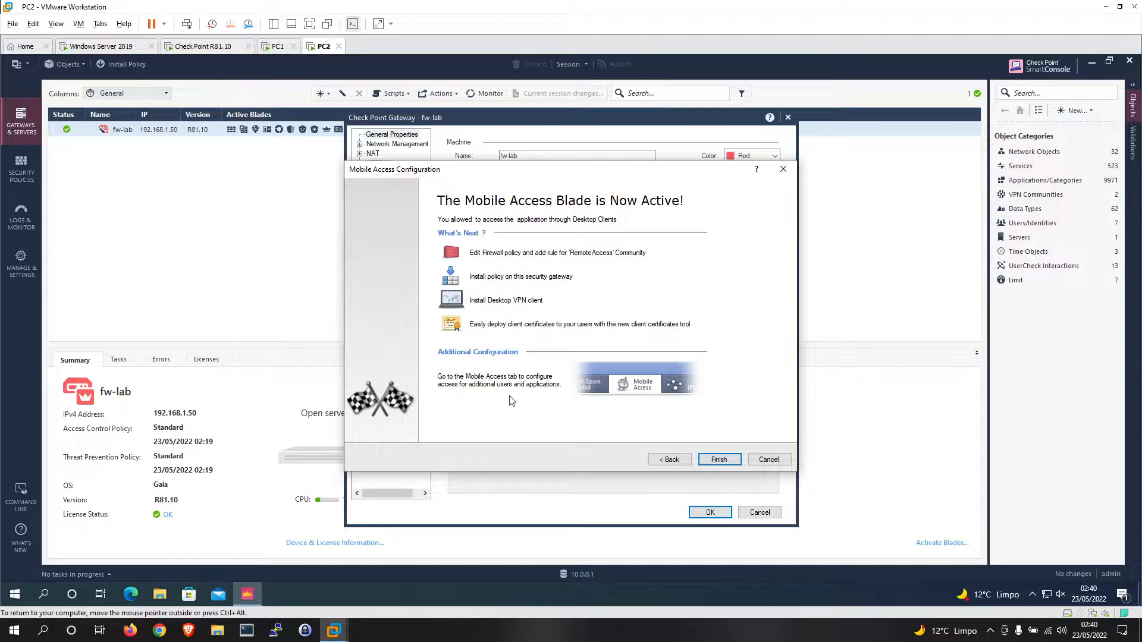
{"action": "left_click", "coordinate": [718, 459]}
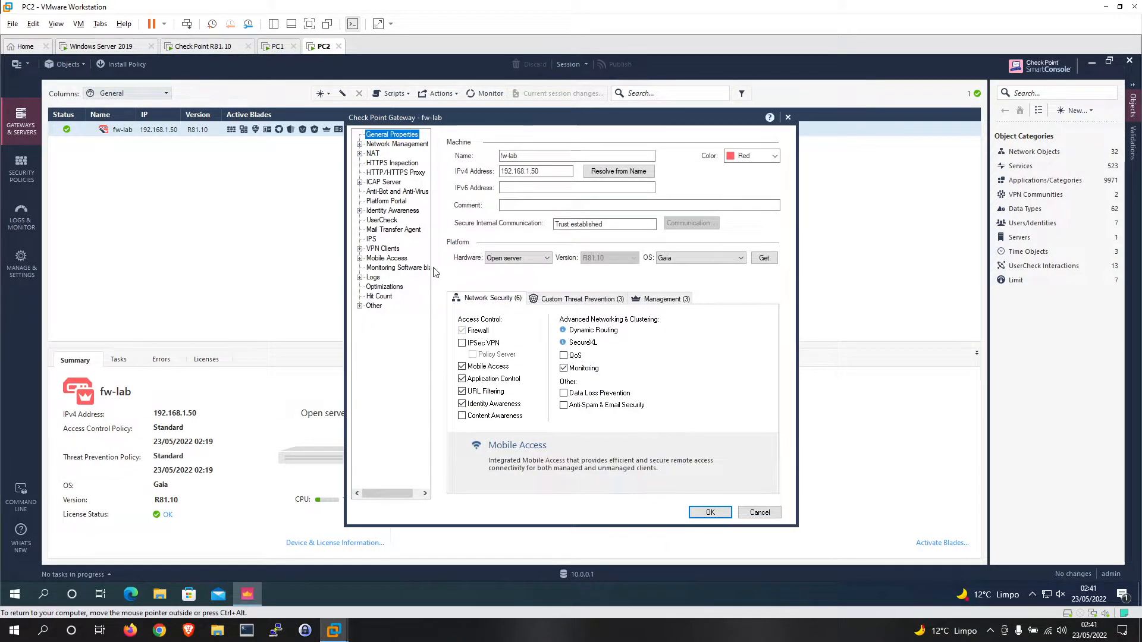
- Set the gateway's Mobile Access policy source to Unified Access Policy and expand the Mobile Access settings
{"action": "left_click", "coordinate": [388, 258]}
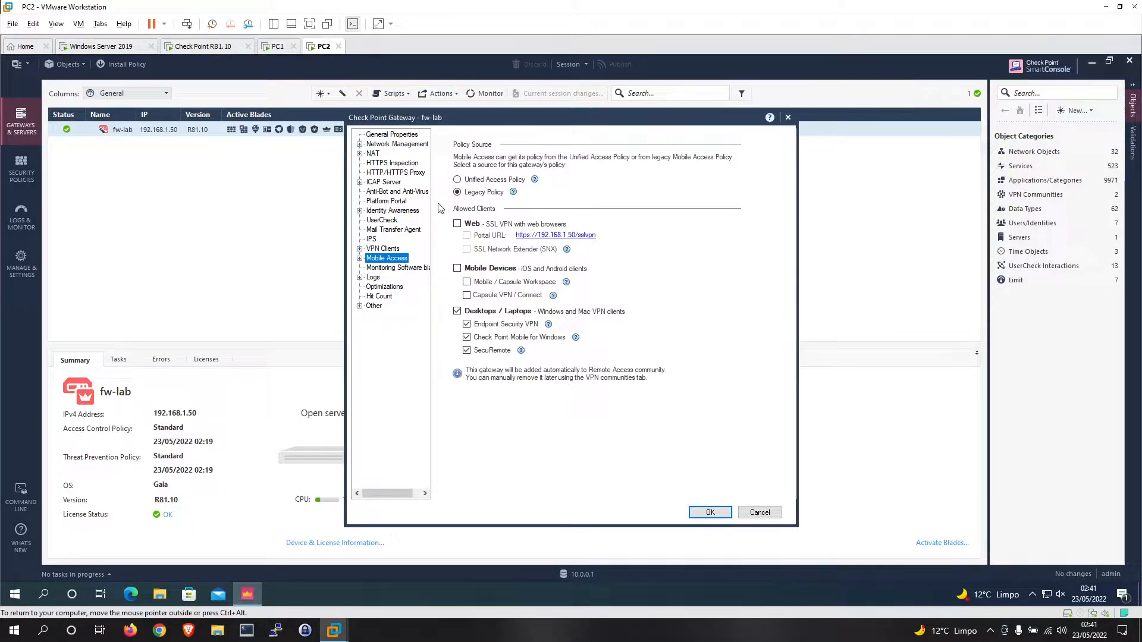
{"action": "left_click", "coordinate": [457, 179]}
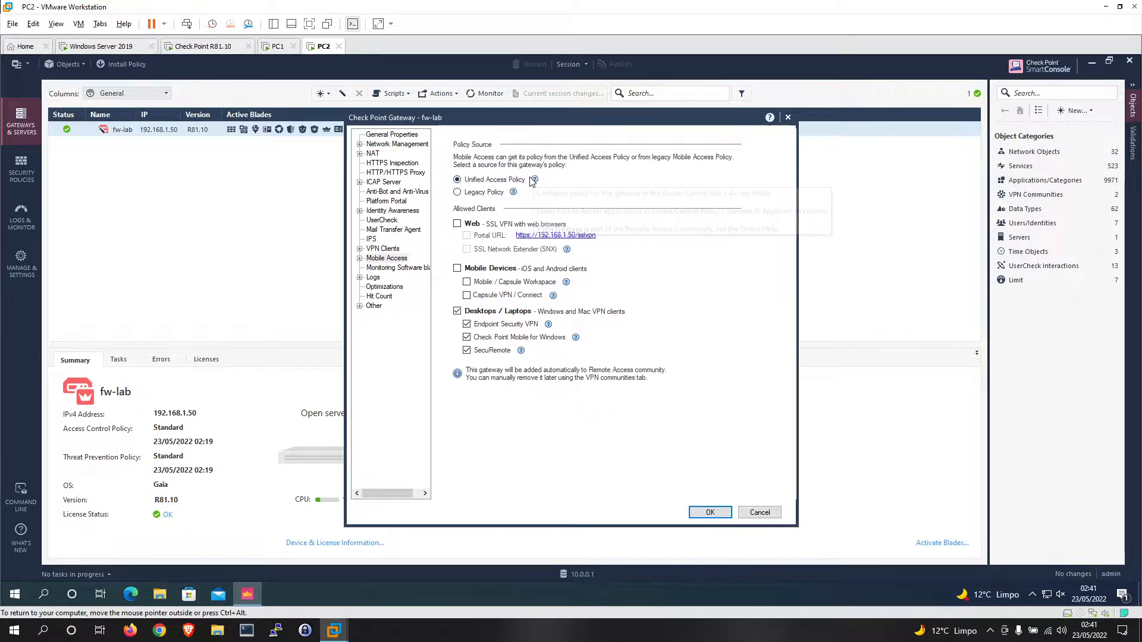
{"action": "double_click", "coordinate": [370, 261]}
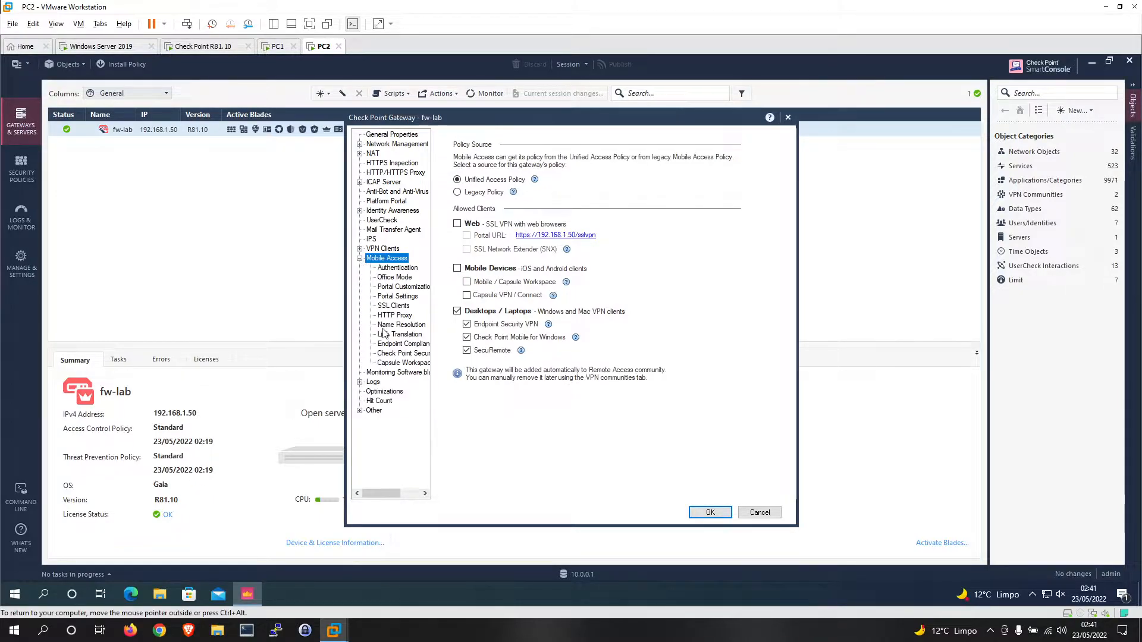
- Add the Cert_Username_Password login option to the Mobile Access authentication settings and remove it again
{"action": "left_click", "coordinate": [398, 268]}
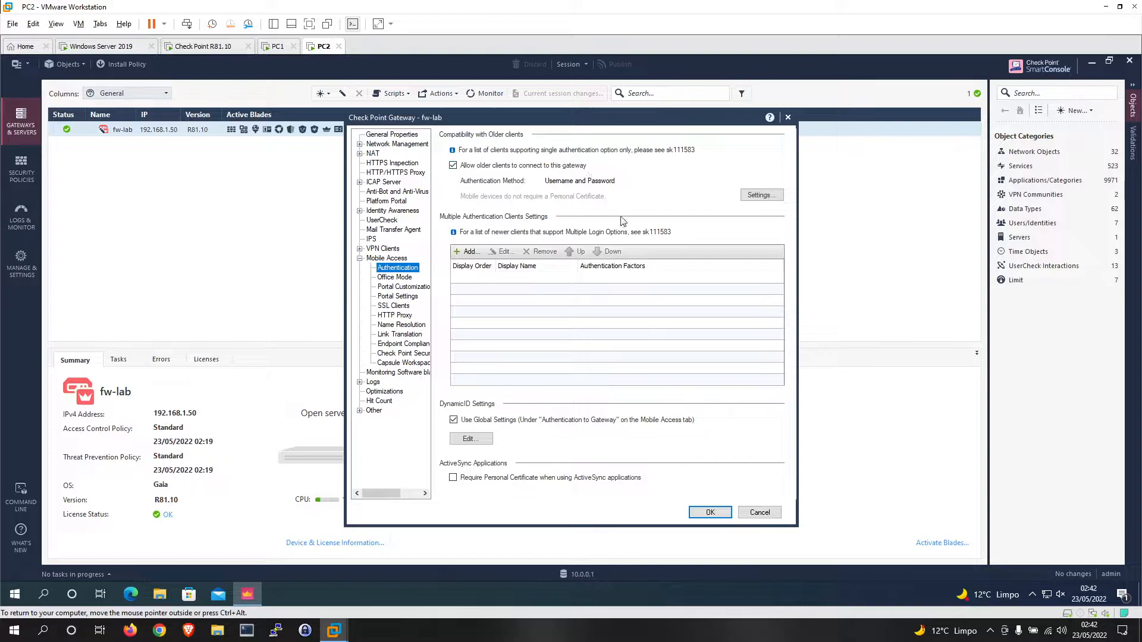
{"action": "left_click", "coordinate": [476, 253]}
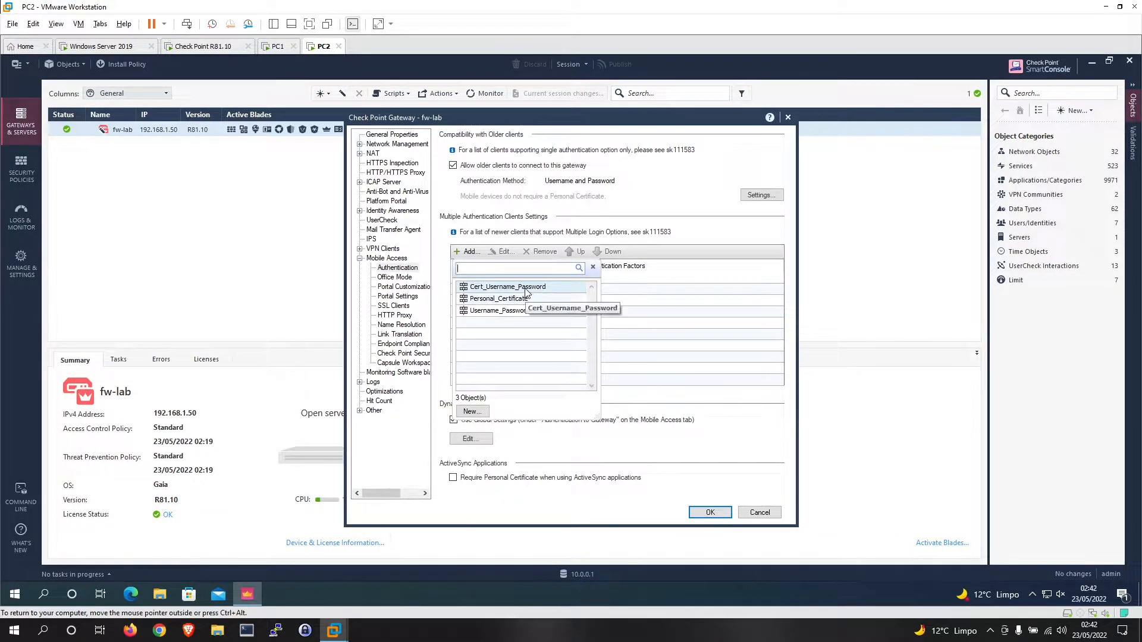
{"action": "left_click", "coordinate": [531, 288]}
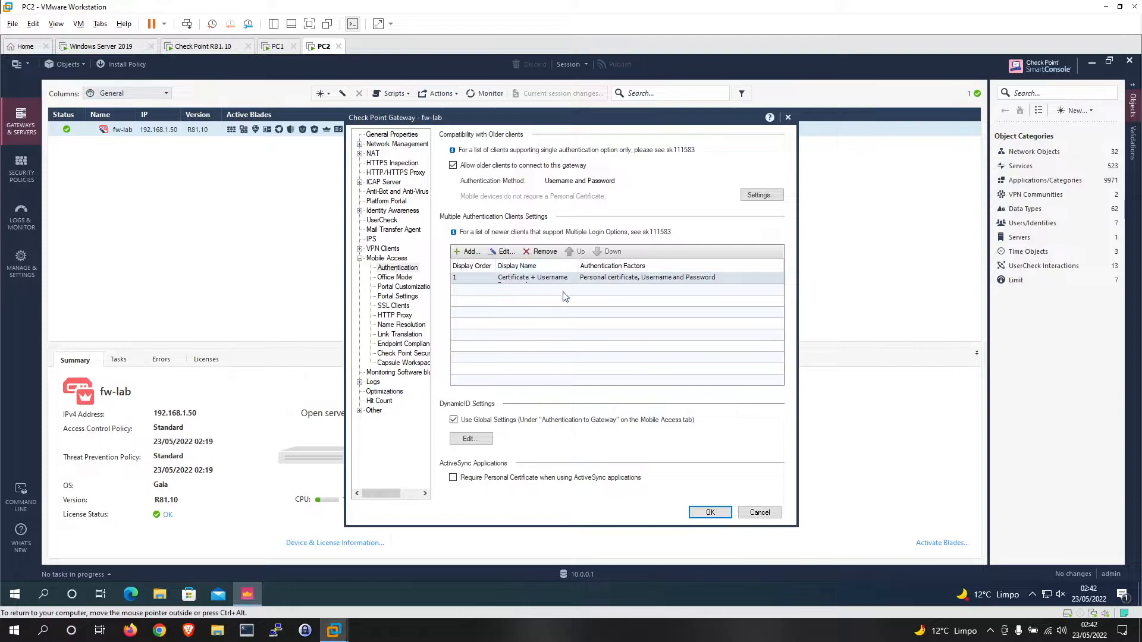
{"action": "left_click", "coordinate": [543, 252]}
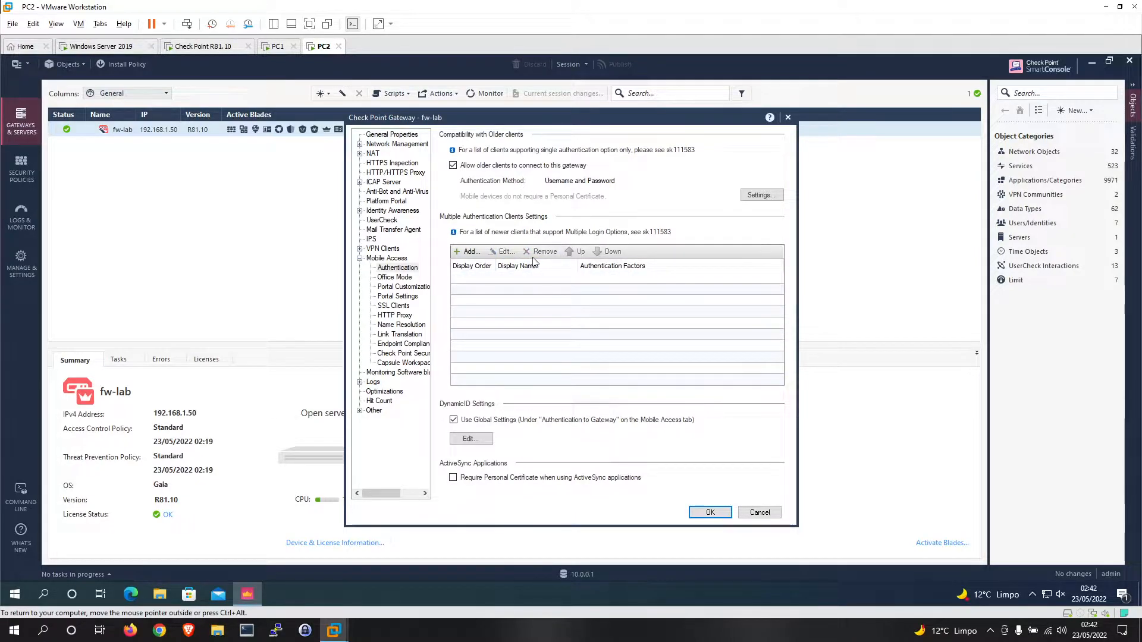
- Add the Personal_Certificate and Username_Password login options to the multiple authentication clients list and remove both again
{"action": "left_click", "coordinate": [468, 252]}
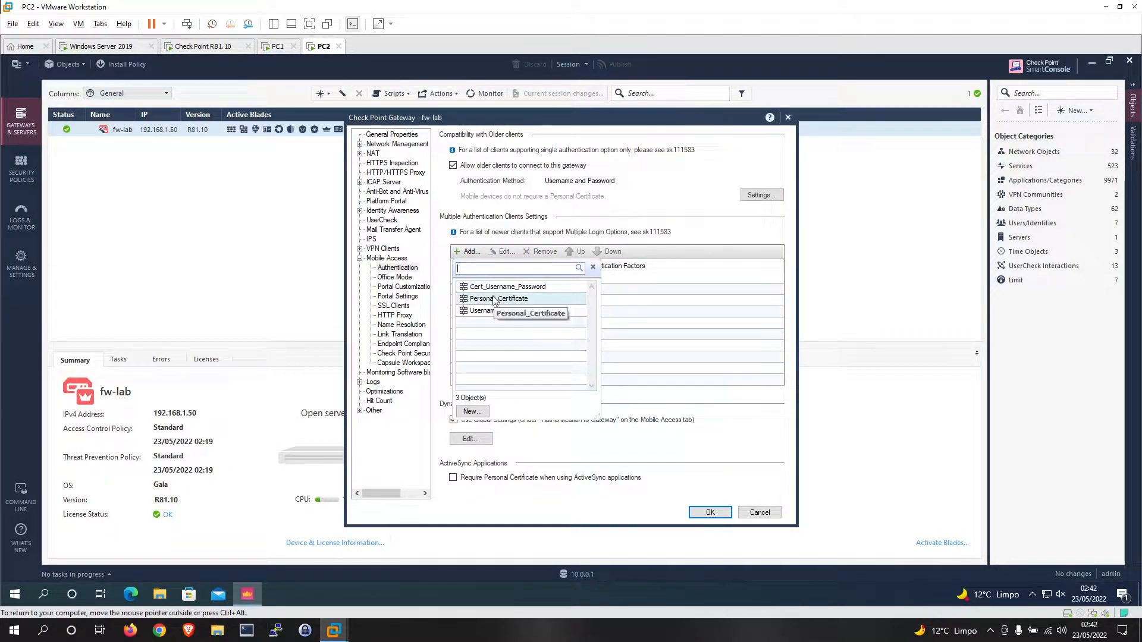
{"action": "left_click", "coordinate": [492, 300]}
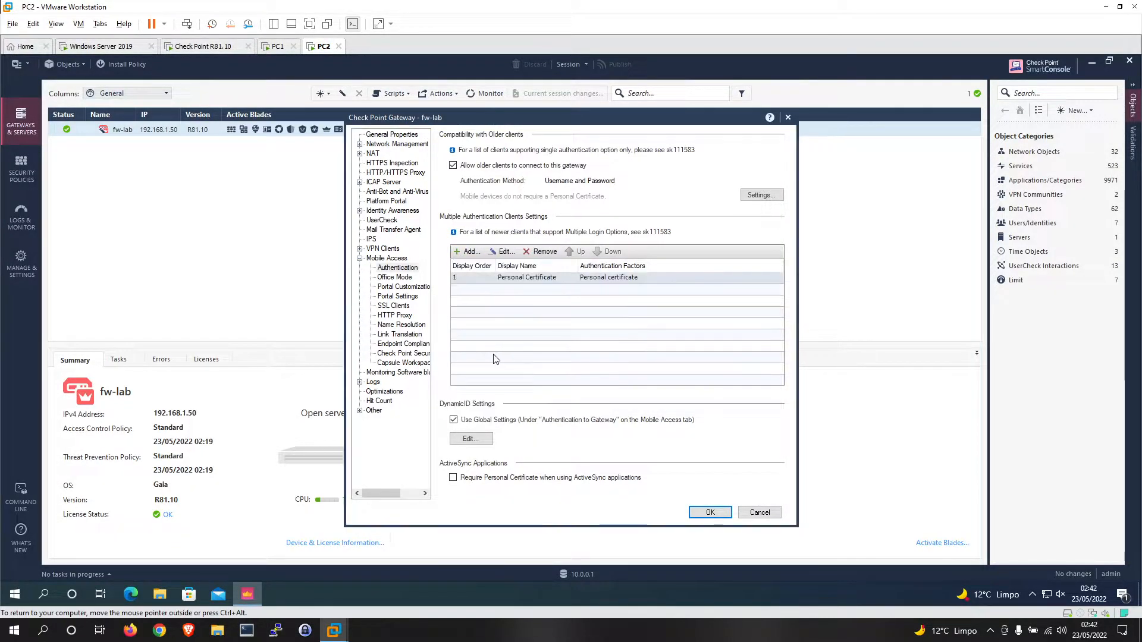
{"action": "left_click", "coordinate": [468, 252]}
{"action": "left_click", "coordinate": [485, 303]}
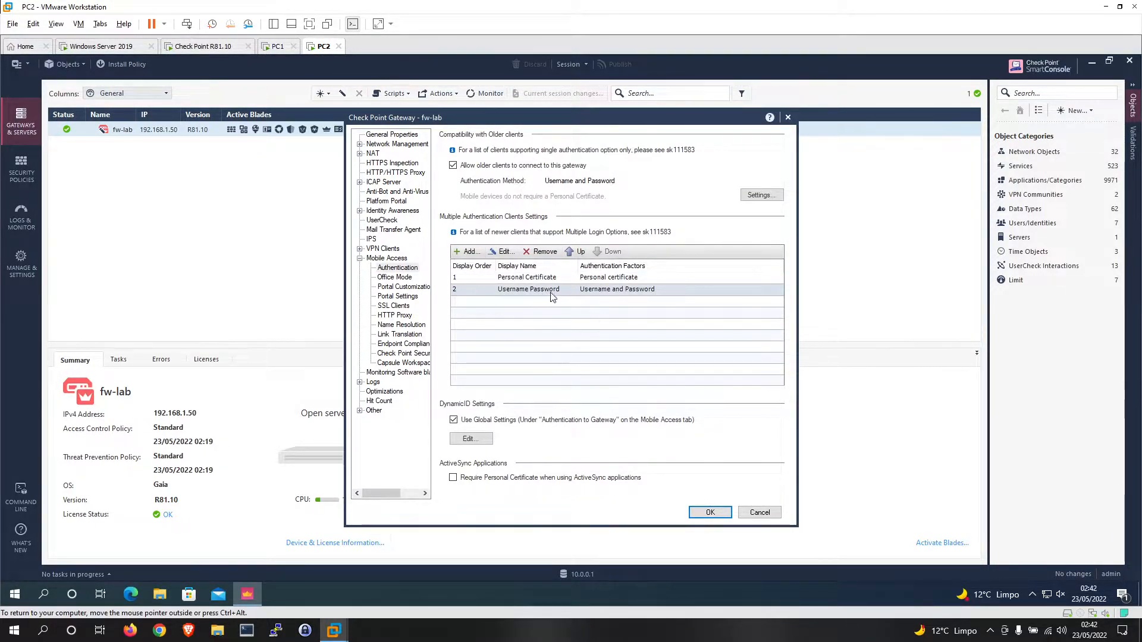
{"action": "left_click", "coordinate": [529, 278]}
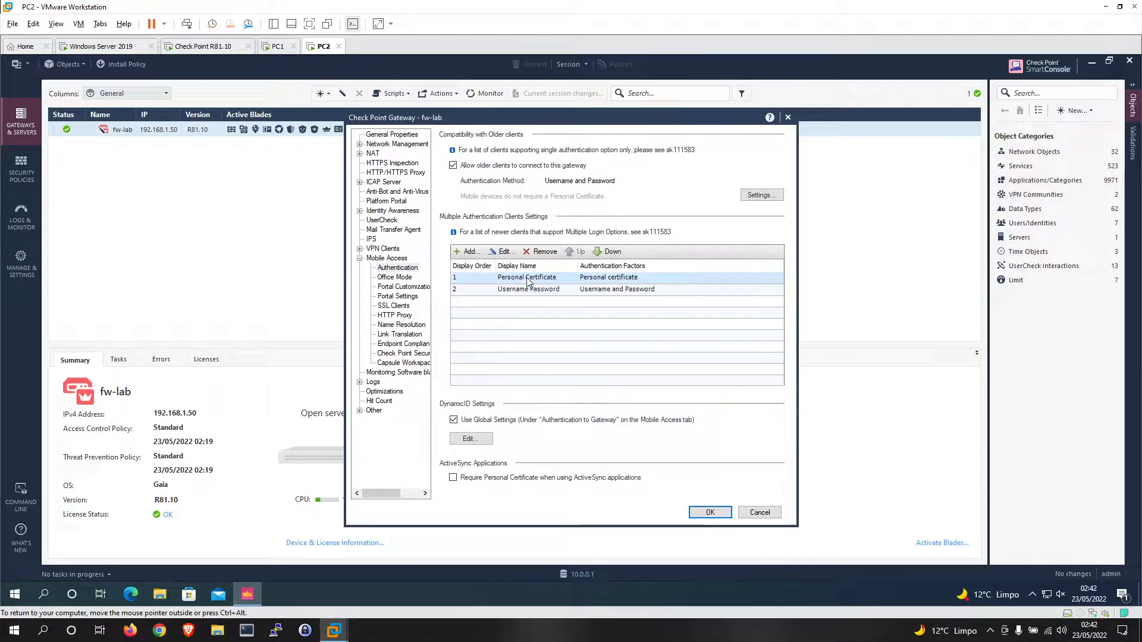
{"action": "left_click", "coordinate": [541, 253]}
{"action": "left_click", "coordinate": [541, 253]}
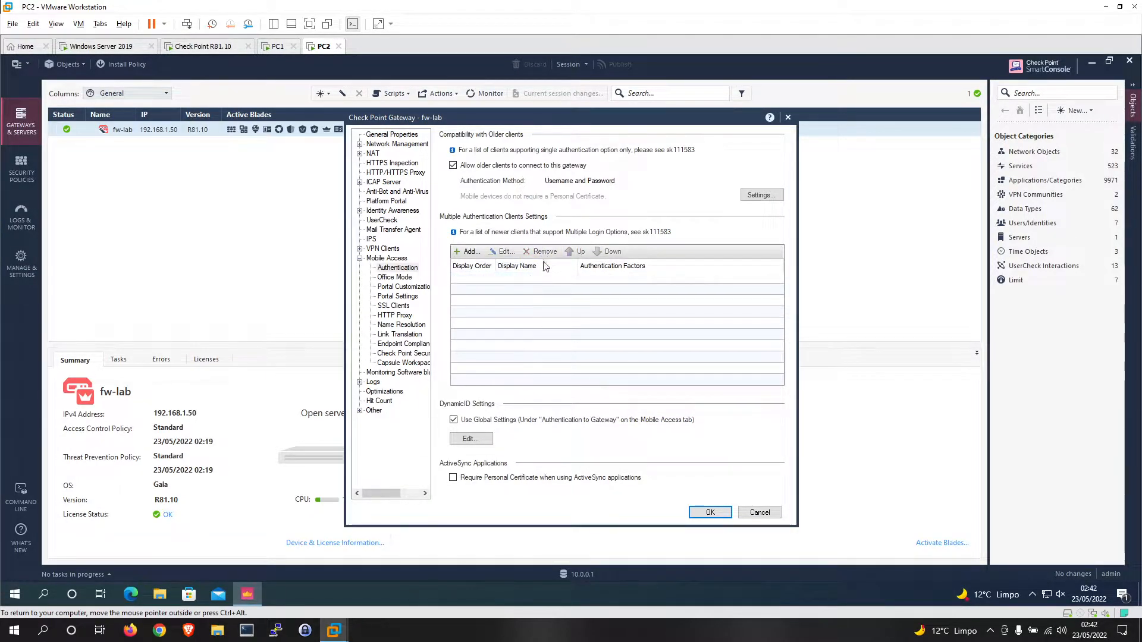
{"action": "left_click", "coordinate": [468, 251]}
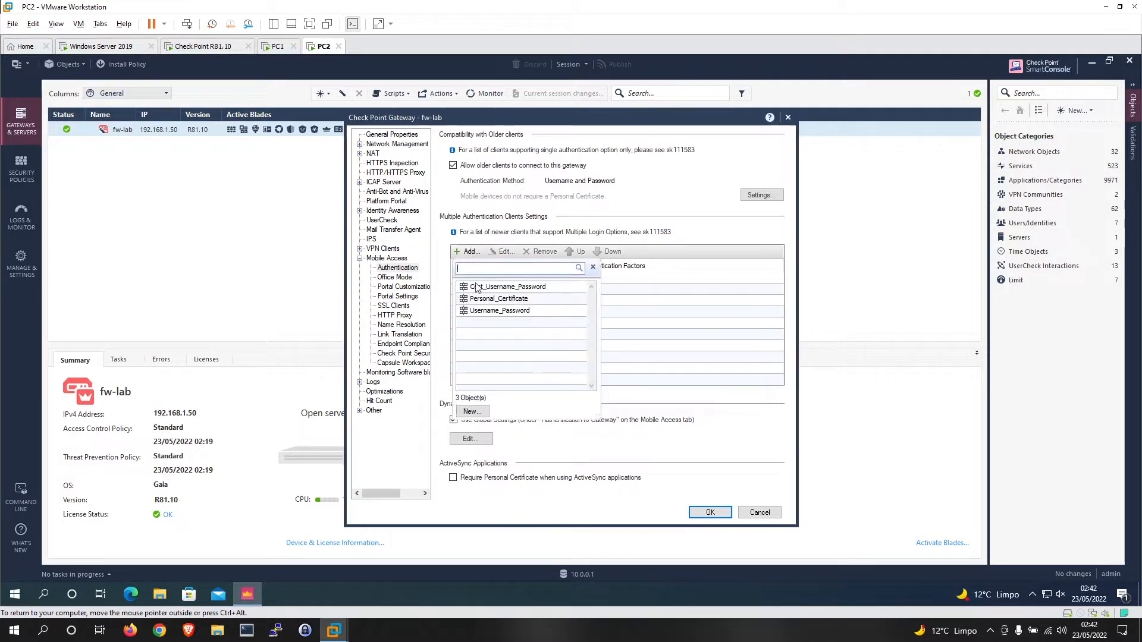
{"action": "left_click", "coordinate": [472, 412]}
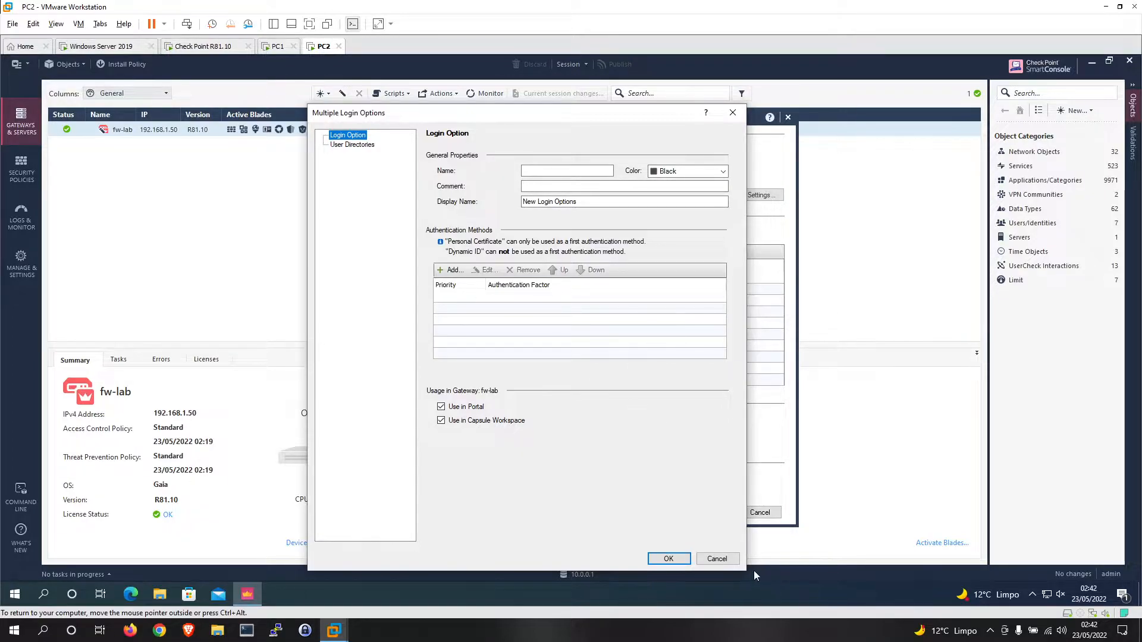
{"action": "left_click", "coordinate": [717, 558]}
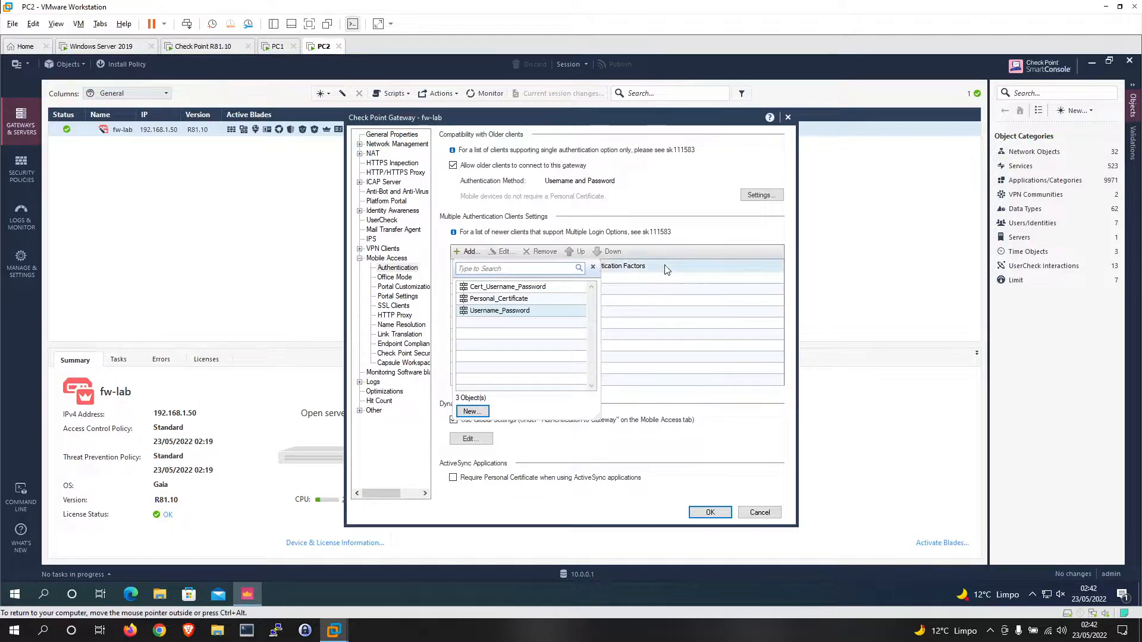
{"action": "left_click", "coordinate": [593, 267]}
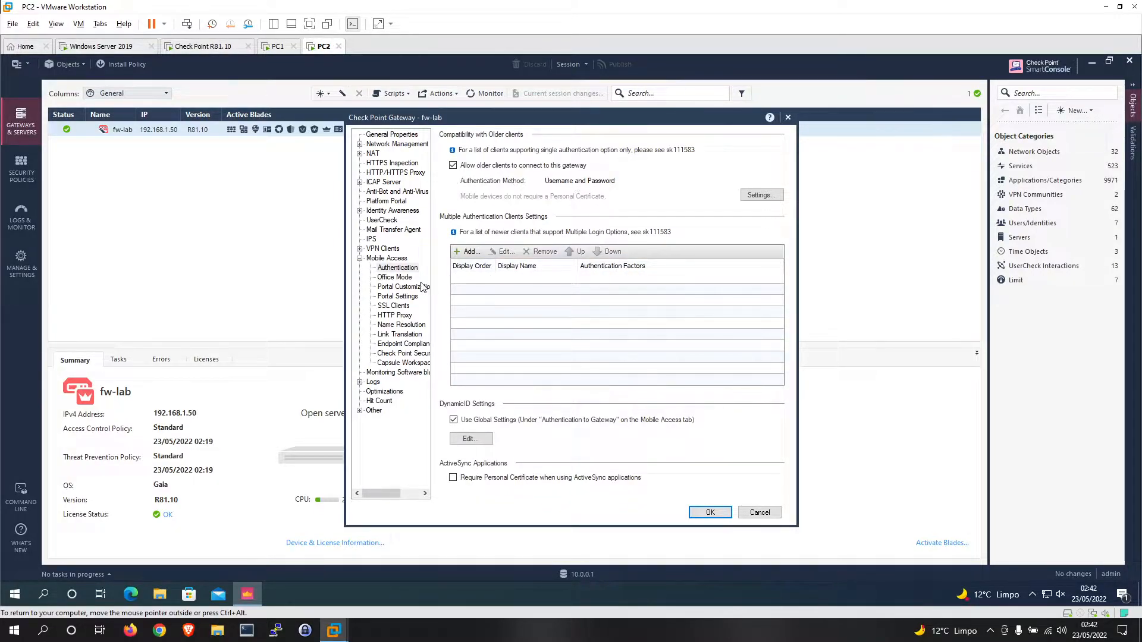
- Allow Office Mode to all users and set its manual IP pool to allocate addresses from the CLASSE_C network
{"action": "left_click", "coordinate": [395, 277]}
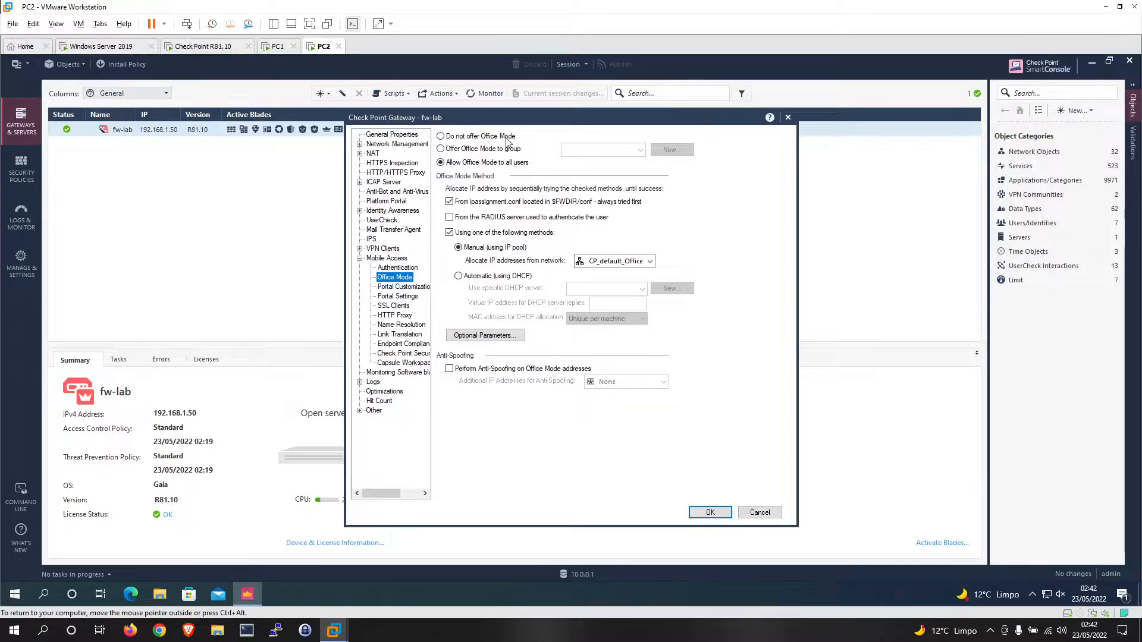
{"action": "left_click", "coordinate": [463, 138]}
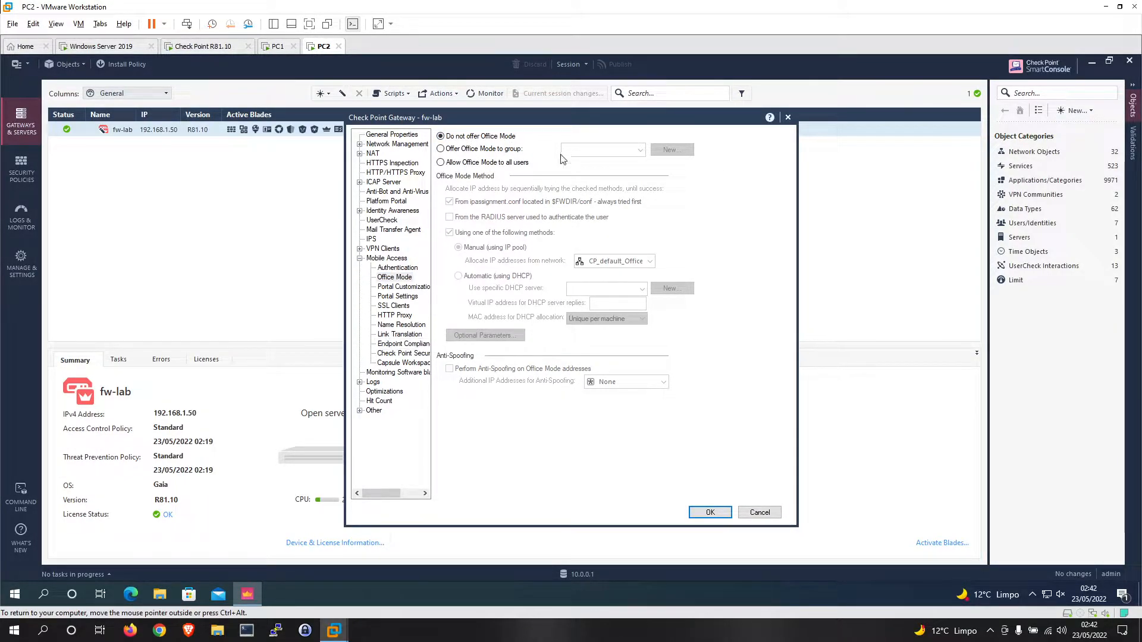
{"action": "left_click", "coordinate": [478, 162]}
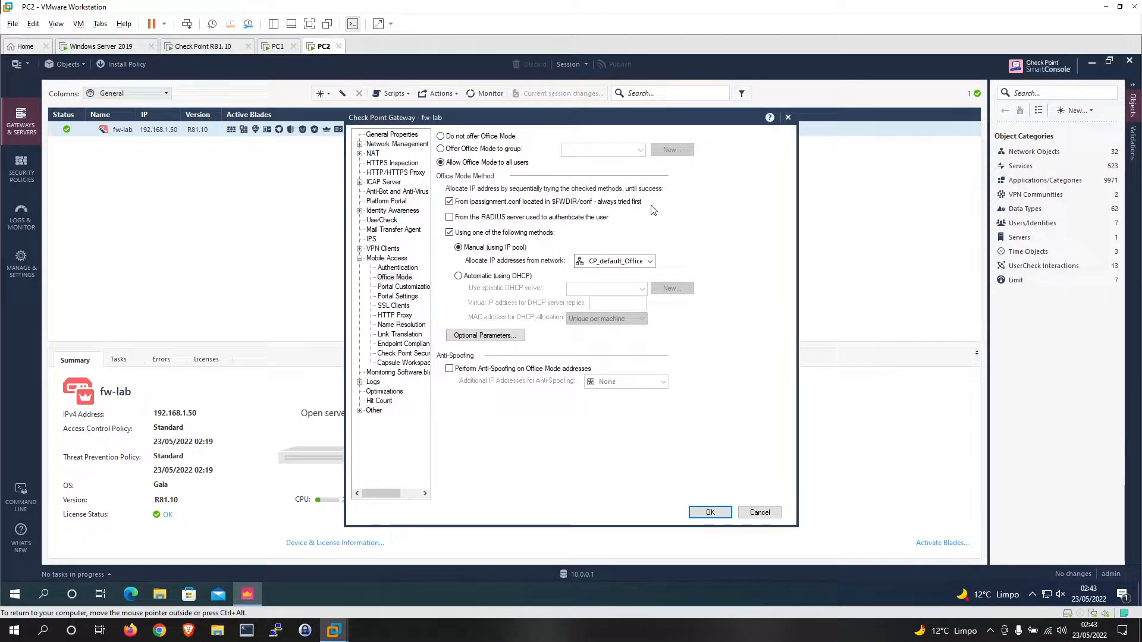
{"action": "left_click", "coordinate": [606, 263]}
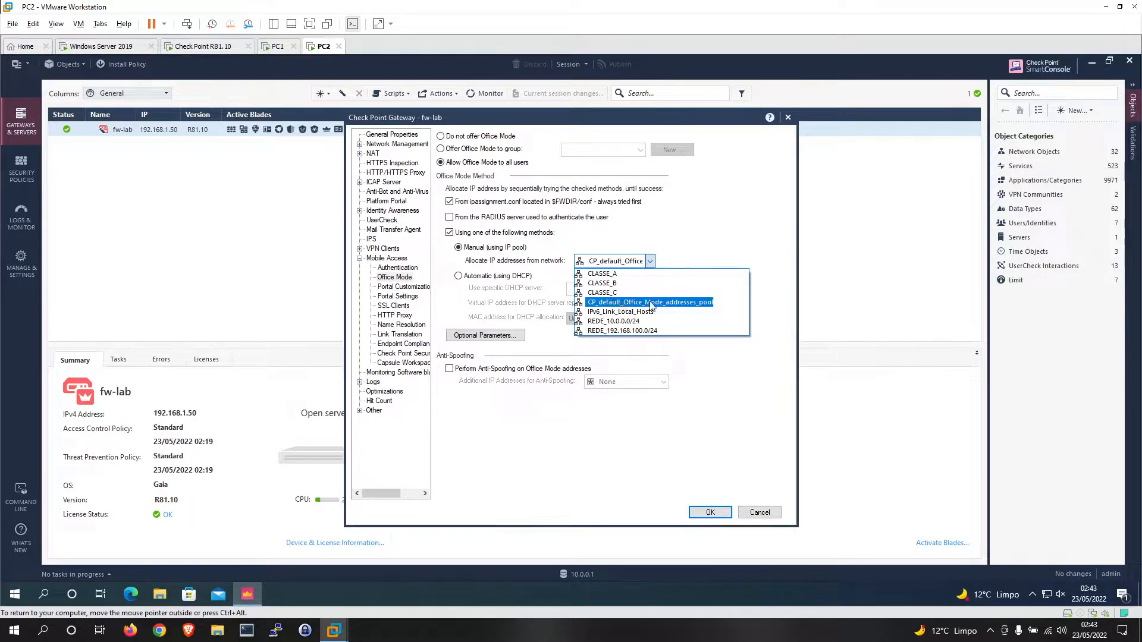
{"action": "left_click", "coordinate": [703, 218]}
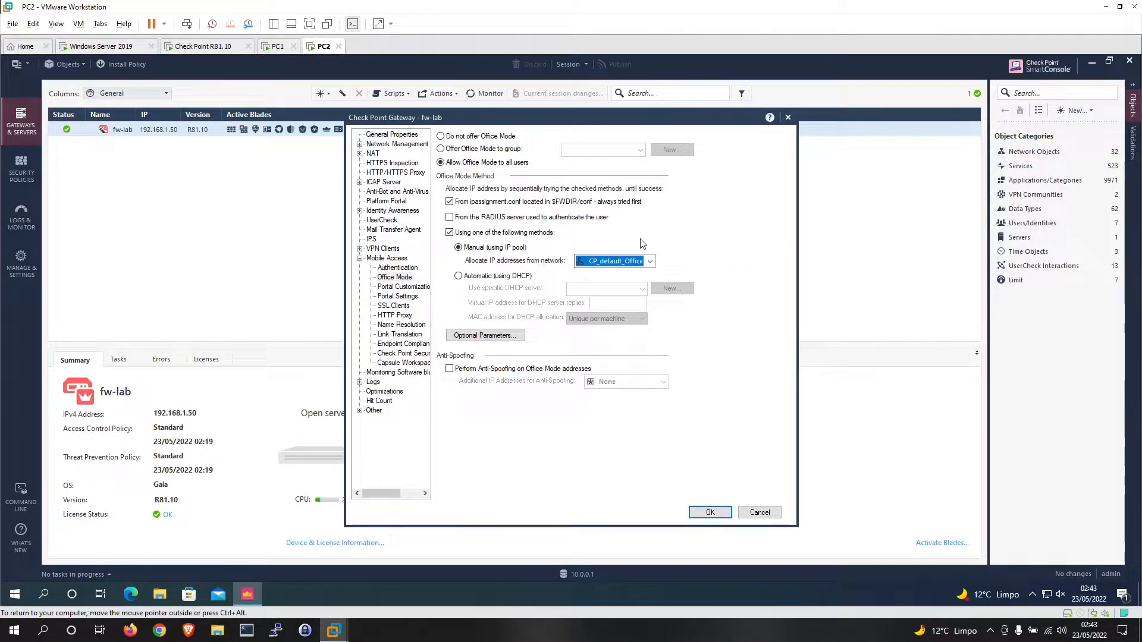
{"action": "left_click", "coordinate": [632, 263]}
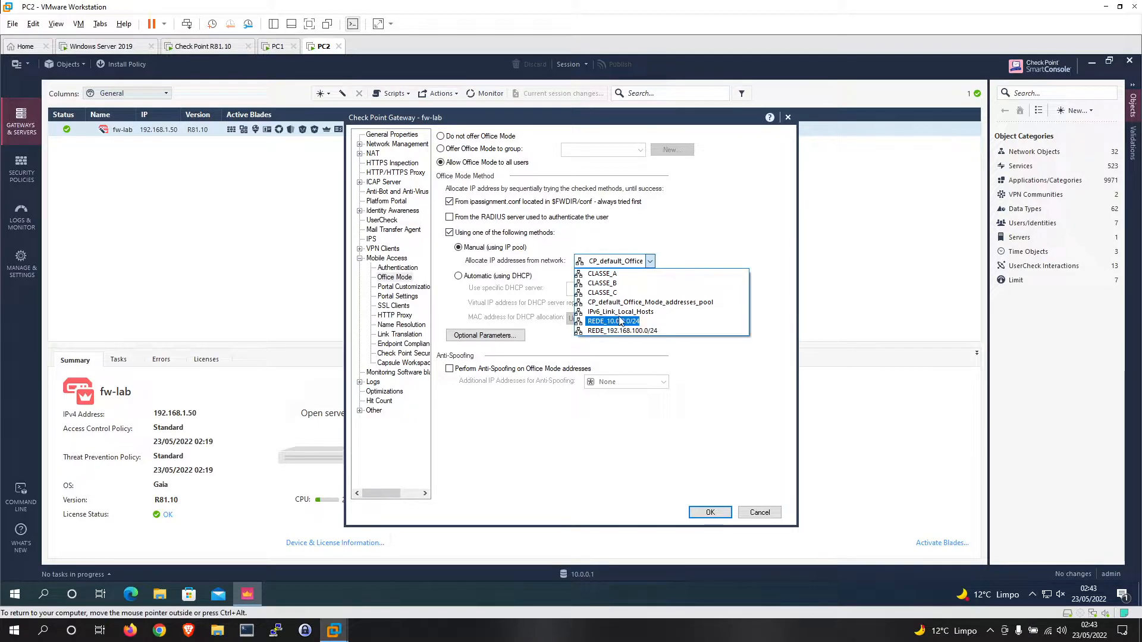
{"action": "left_click", "coordinate": [602, 292]}
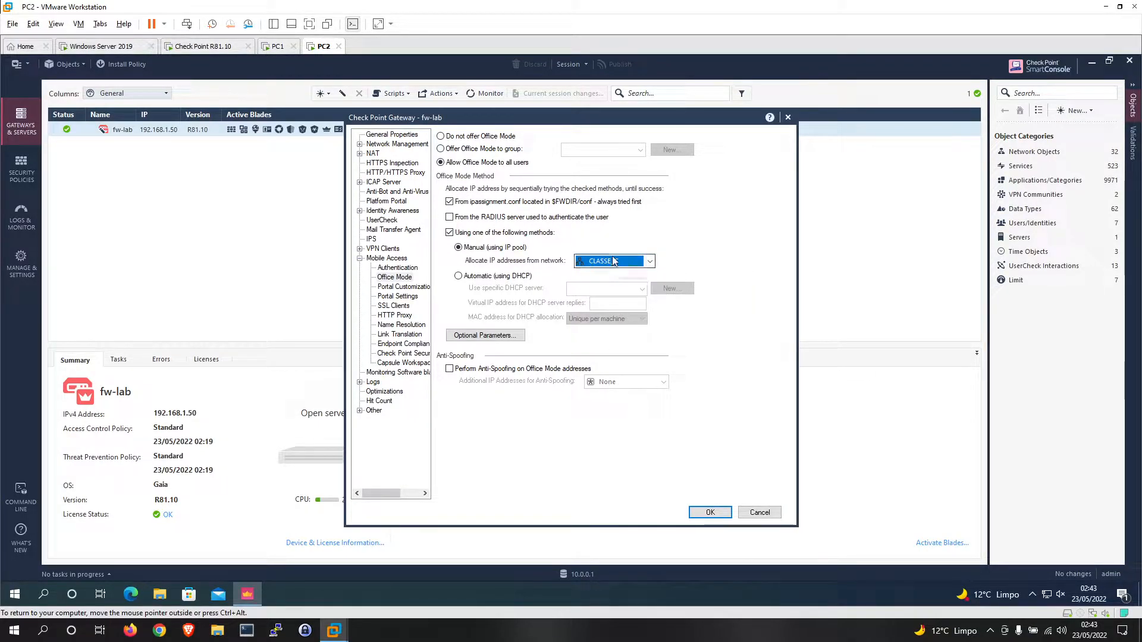
- Change the Office Mode manual IP pool to REDE_10.0.0.0/24 and finally to CP_default_Office_Mode_addresses_pool
{"action": "left_click", "coordinate": [614, 262]}
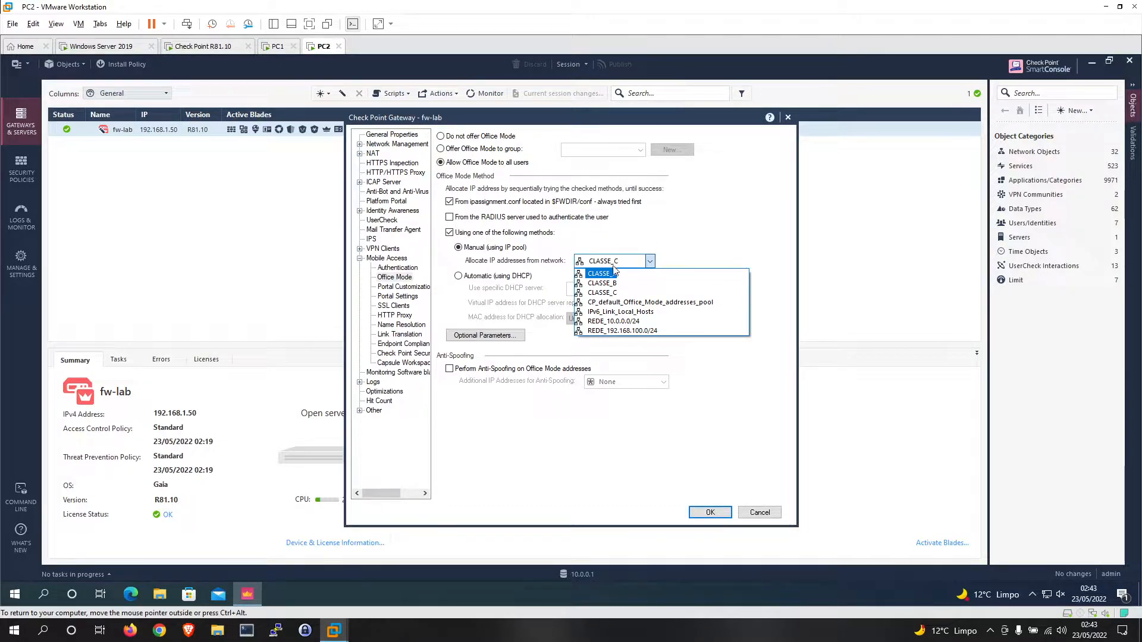
{"action": "left_click", "coordinate": [614, 321]}
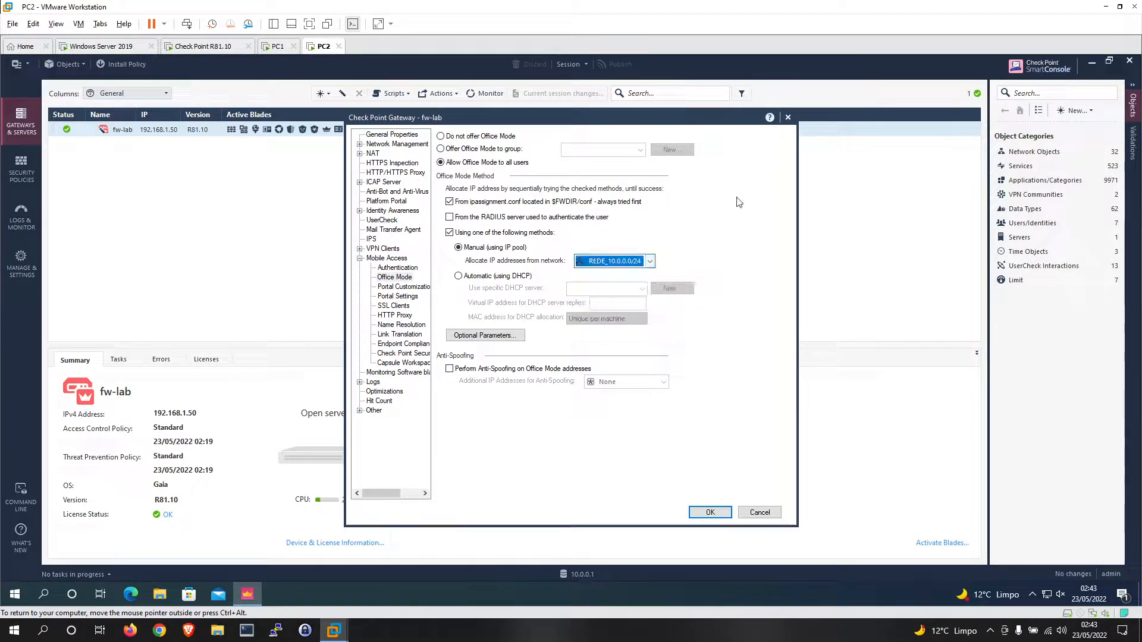
{"action": "left_click", "coordinate": [614, 261]}
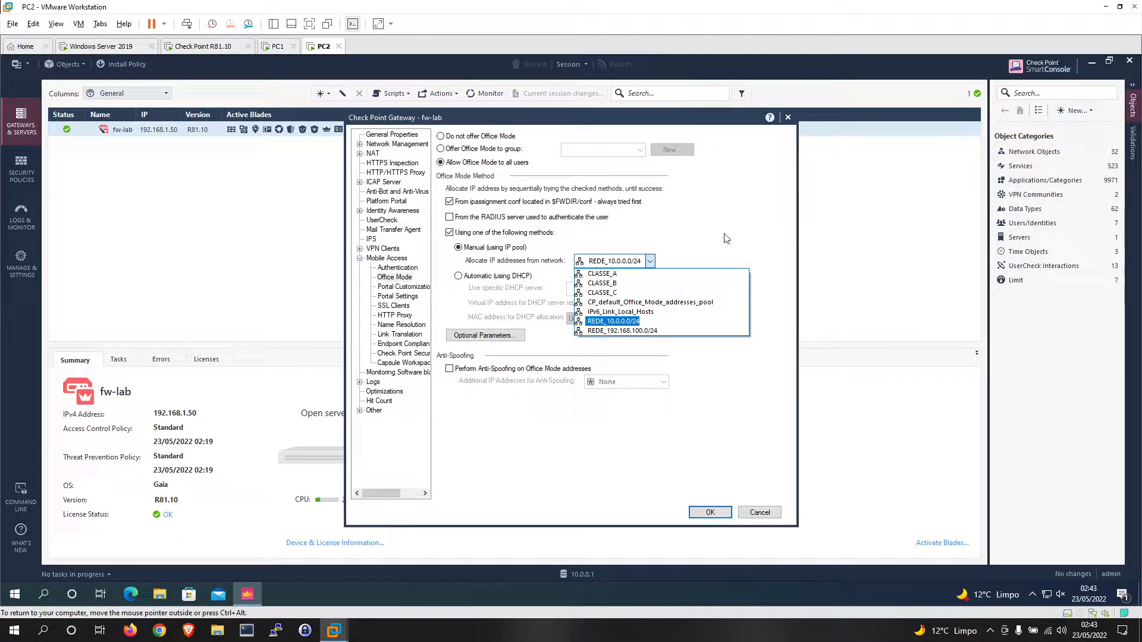
{"action": "left_click", "coordinate": [640, 302]}
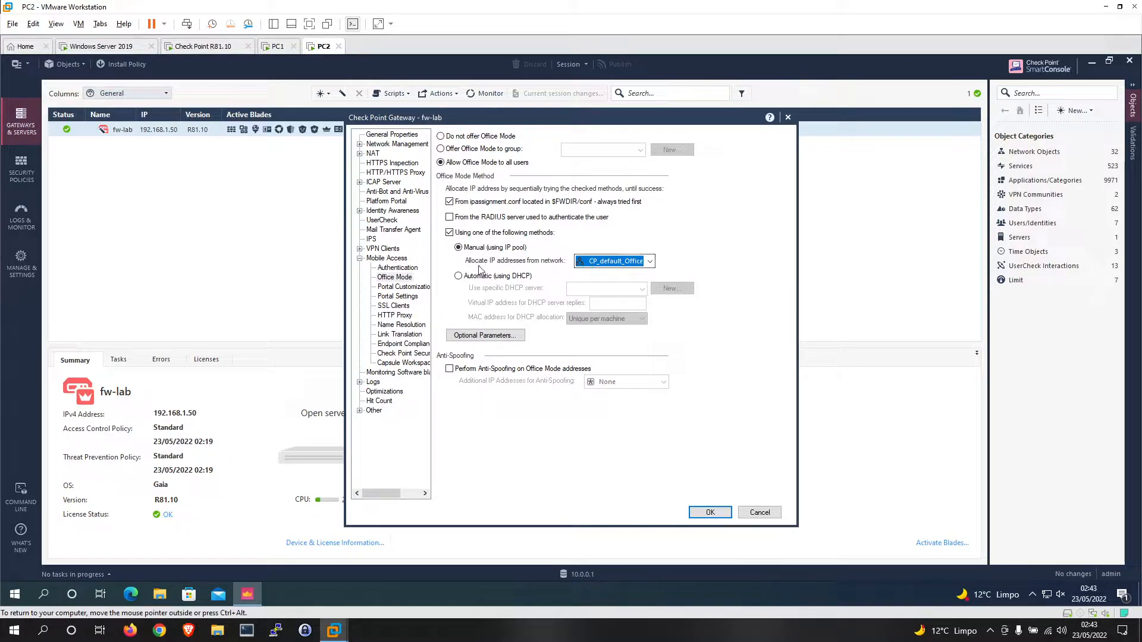
- Review the Mobile Access portal customization settings and the available default languages
{"action": "left_click", "coordinate": [402, 287]}
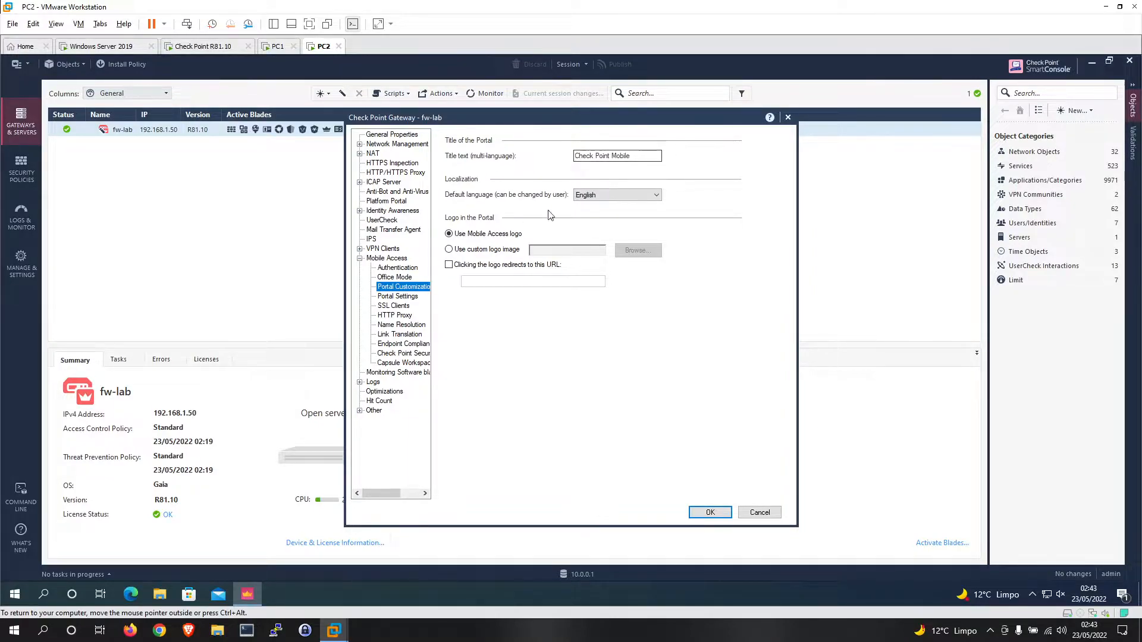
{"action": "left_click", "coordinate": [619, 197]}
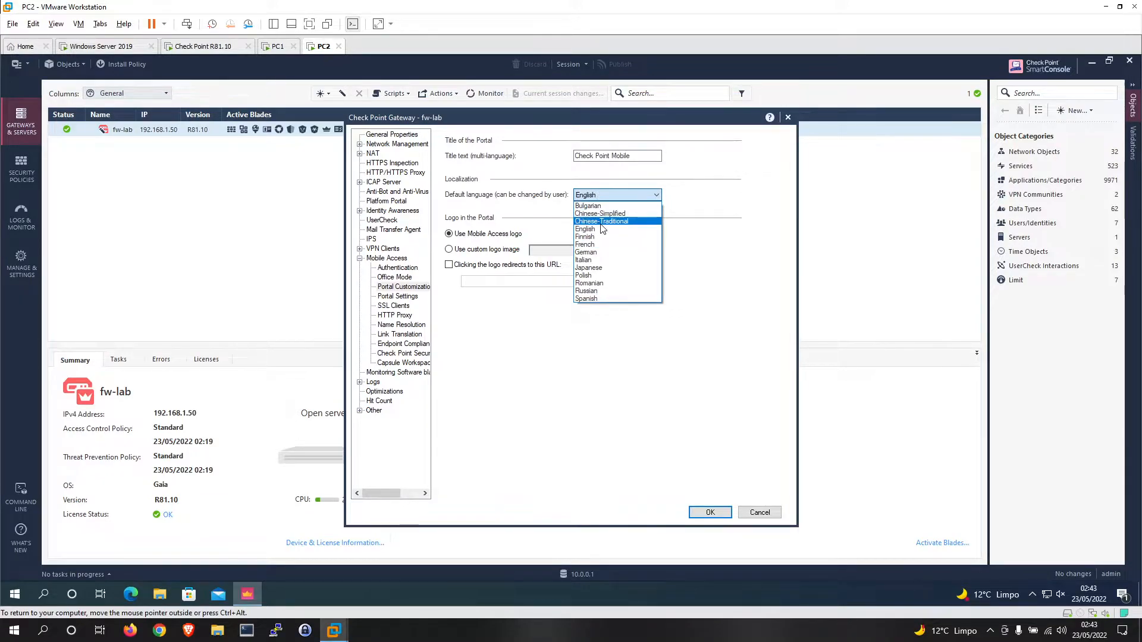
{"action": "left_click", "coordinate": [702, 195]}
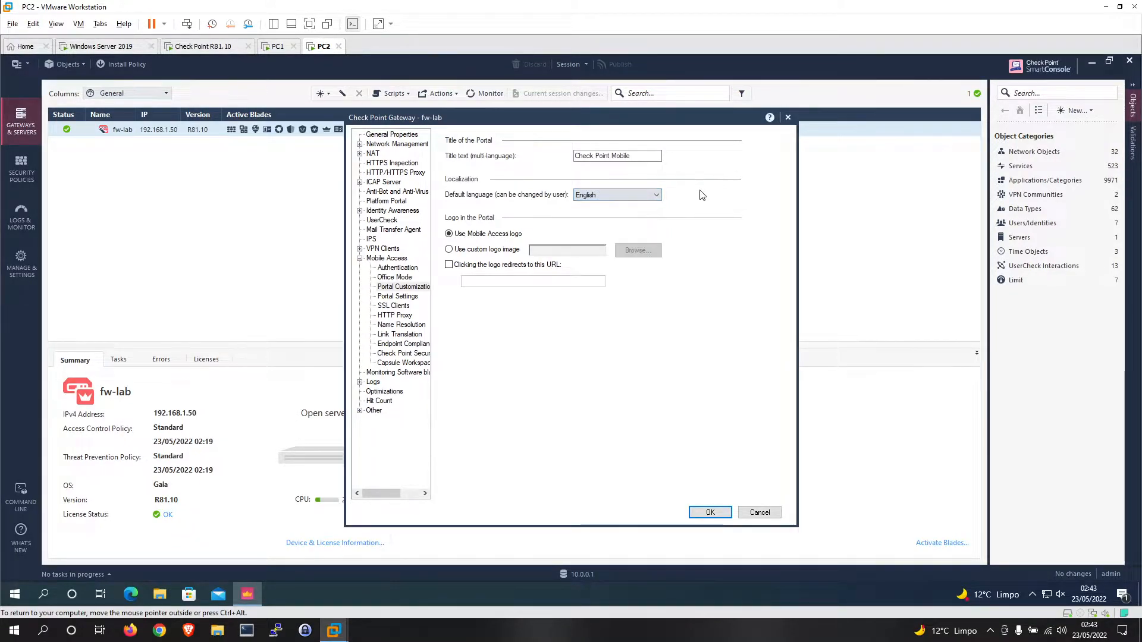
{"action": "left_click", "coordinate": [595, 195]}
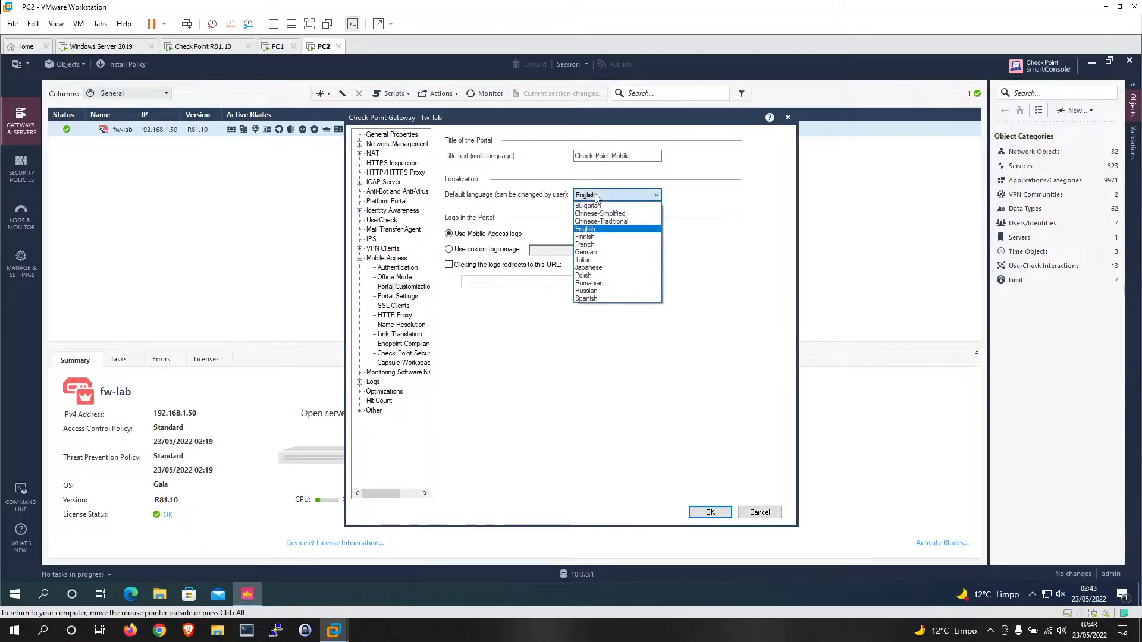
{"action": "left_click", "coordinate": [596, 195]}
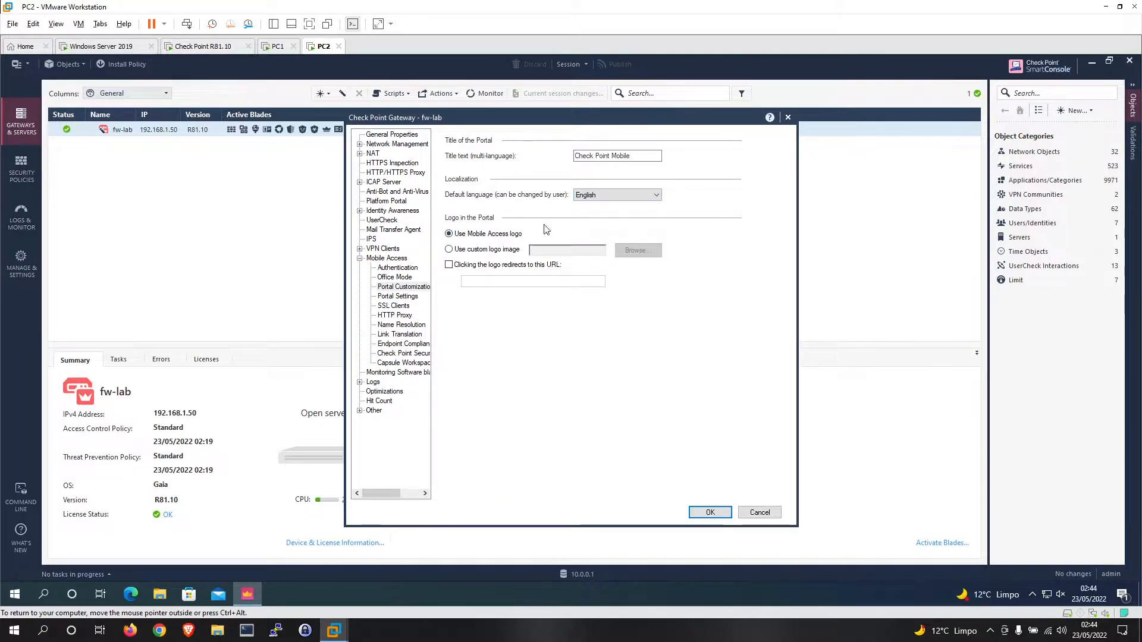
- Copy the main URL of the Mobile Access portal from the portal settings
{"action": "left_click", "coordinate": [397, 296]}
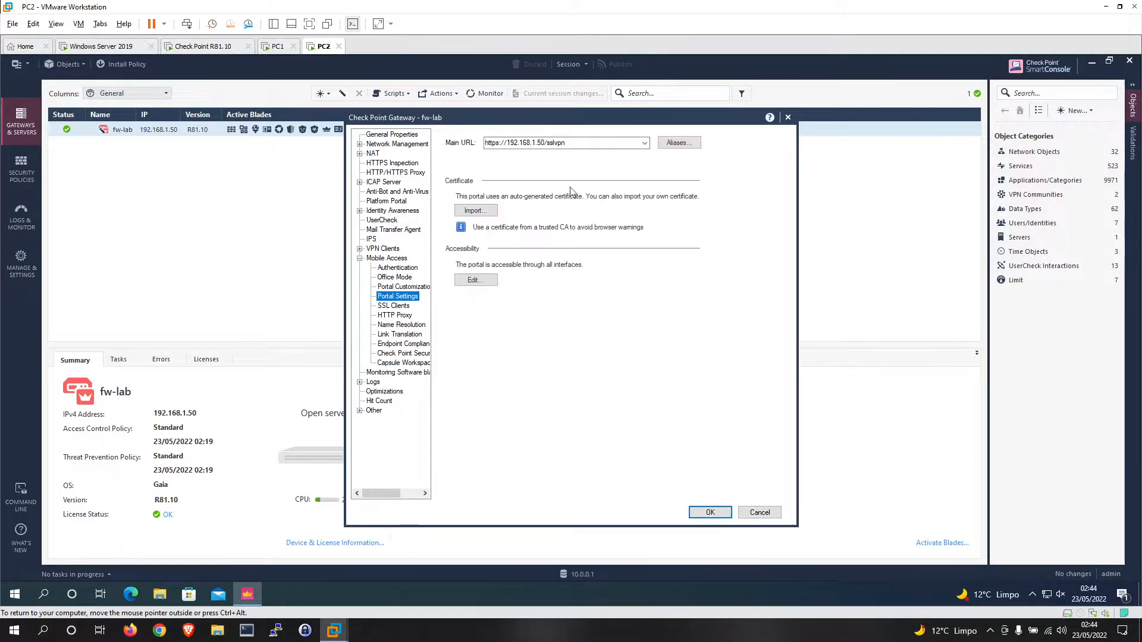
{"action": "double_click", "coordinate": [534, 146]}
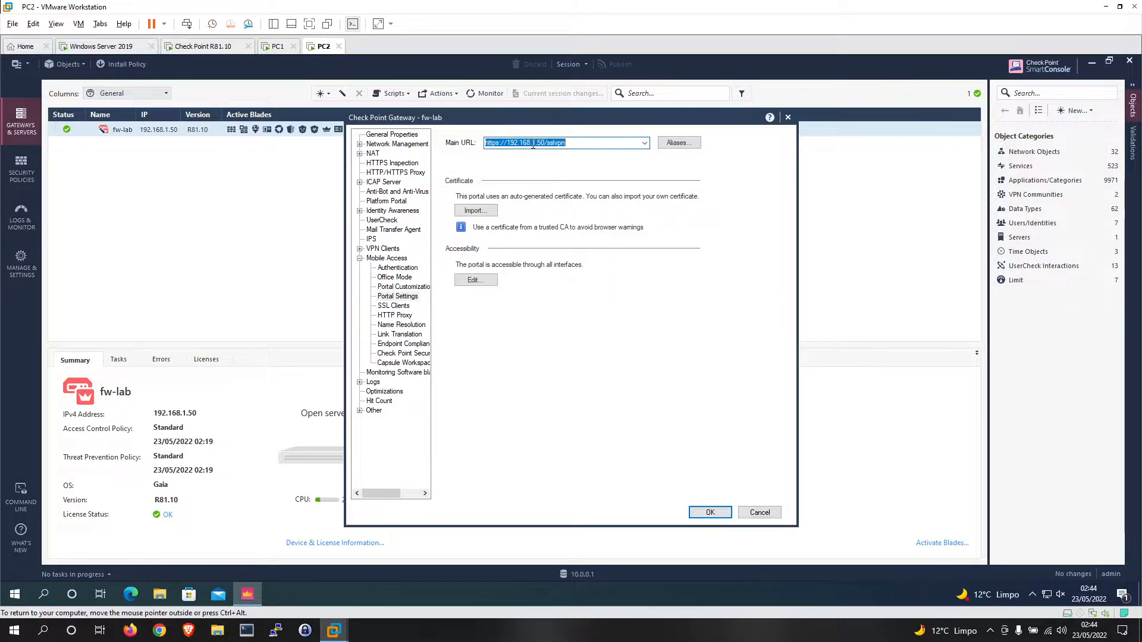
{"action": "double_click", "coordinate": [548, 143]}
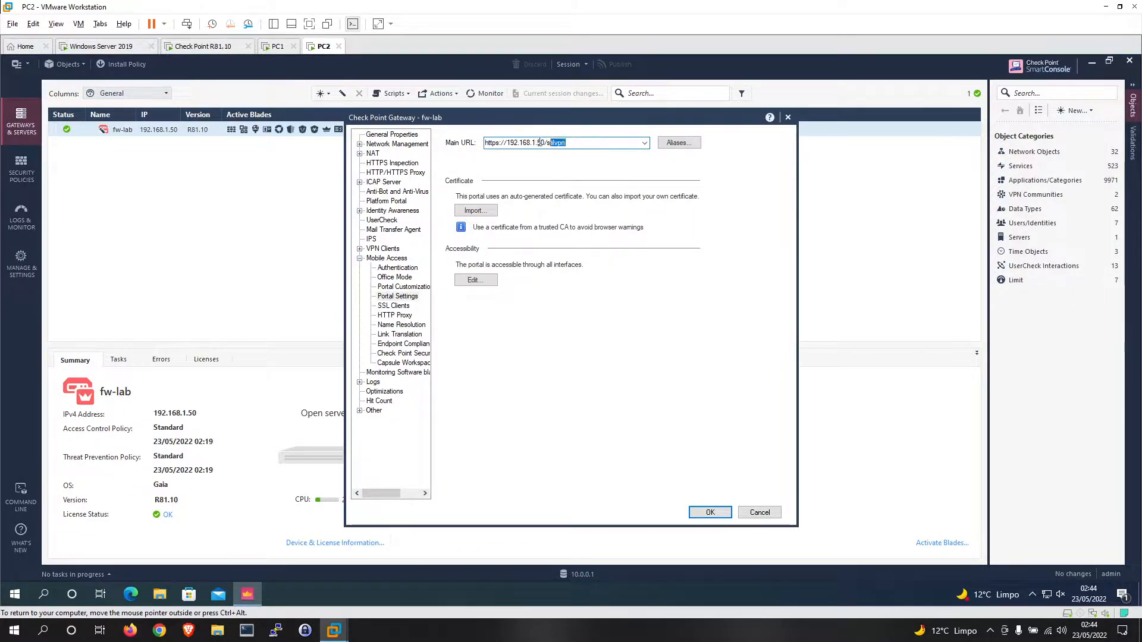
{"action": "triple_click", "coordinate": [548, 142]}
{"action": "right_click", "coordinate": [537, 145]}
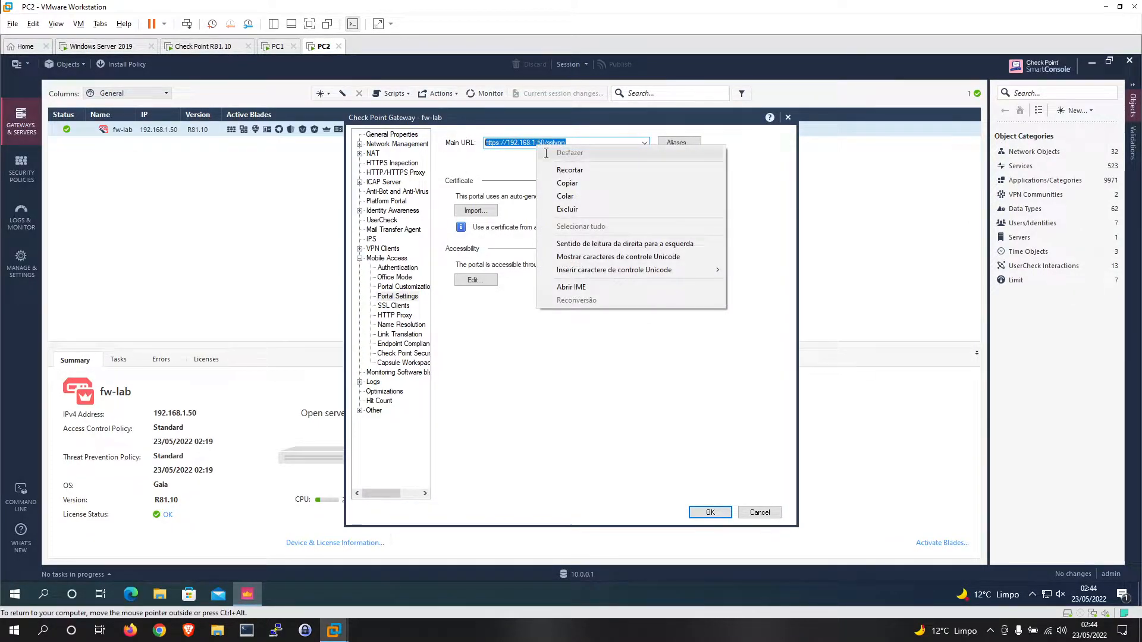
{"action": "left_click", "coordinate": [569, 185]}
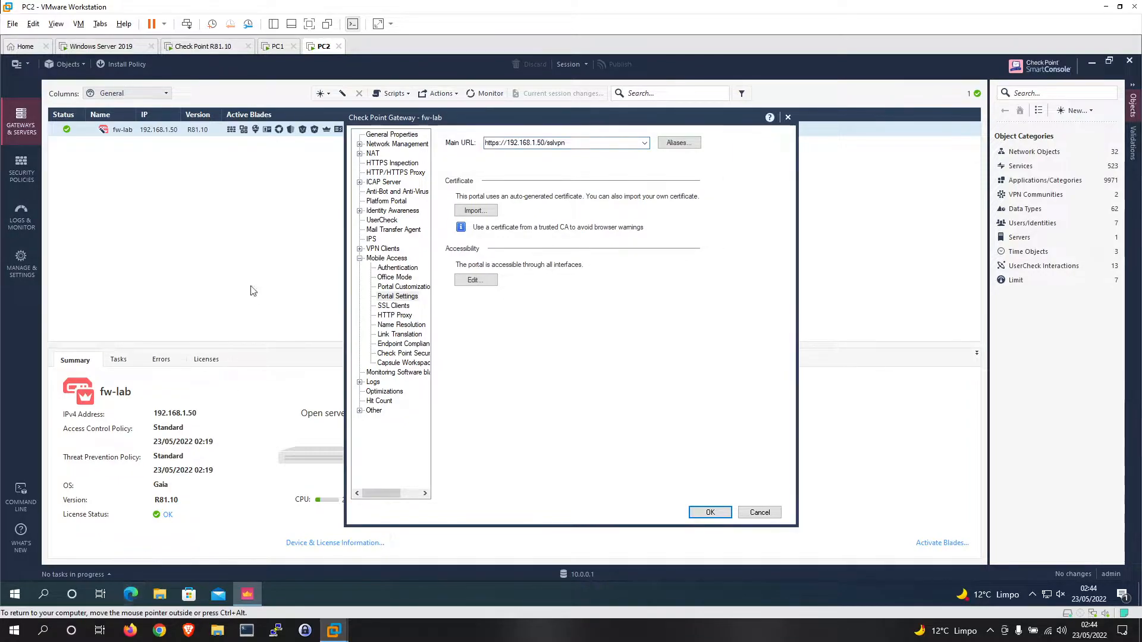
{"action": "right_click", "coordinate": [246, 86]}
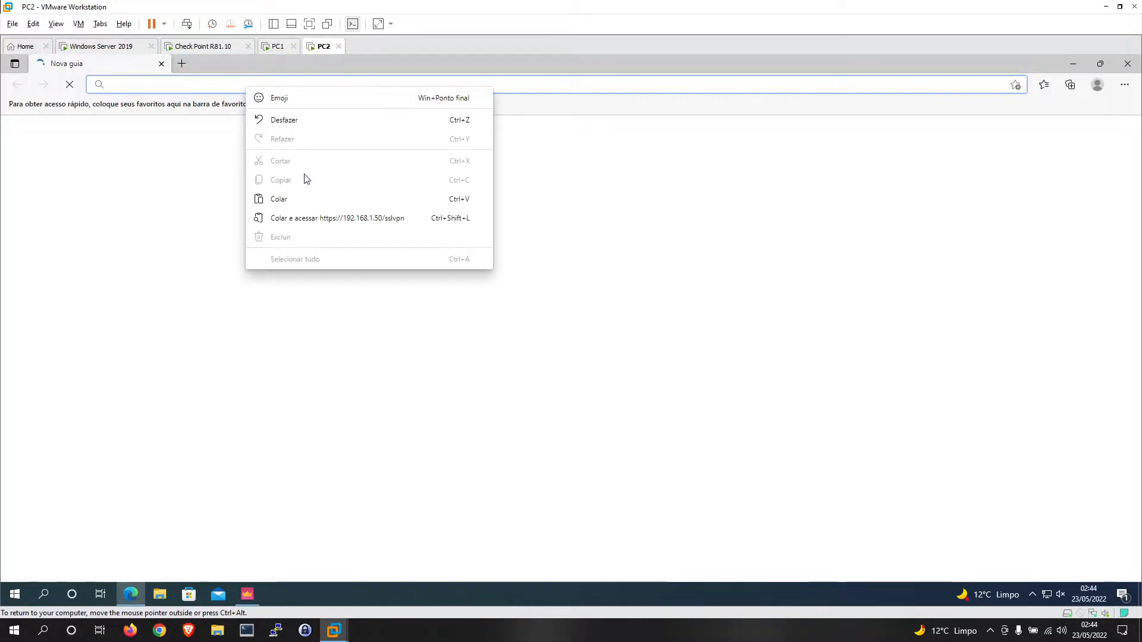
{"action": "left_click", "coordinate": [296, 200]}
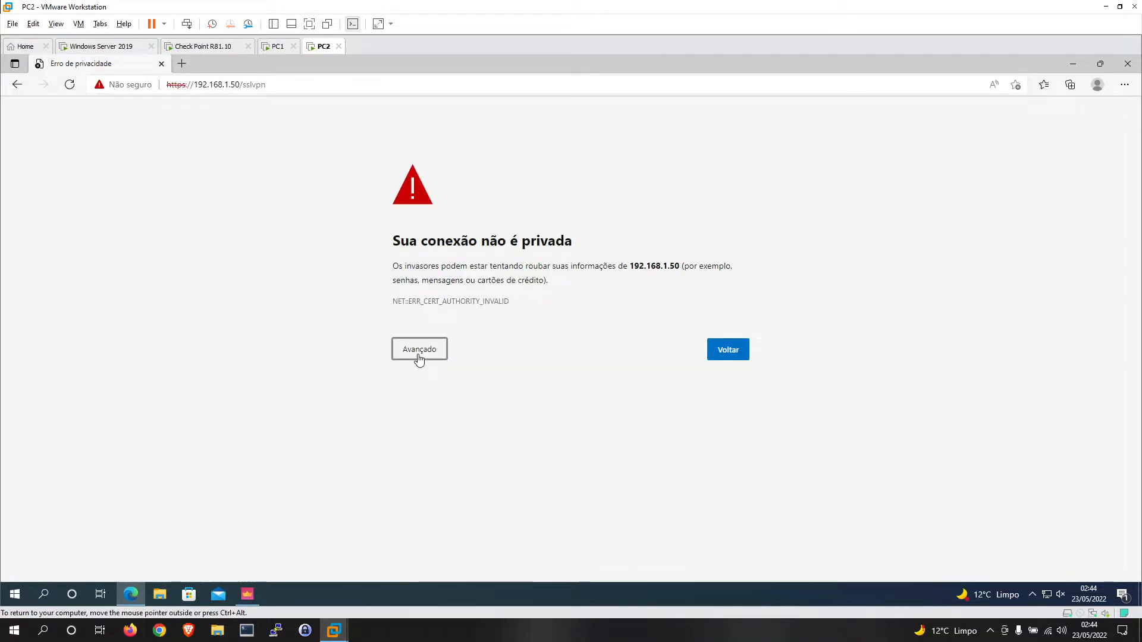
{"action": "left_click", "coordinate": [419, 352]}
{"action": "left_click", "coordinate": [435, 441]}
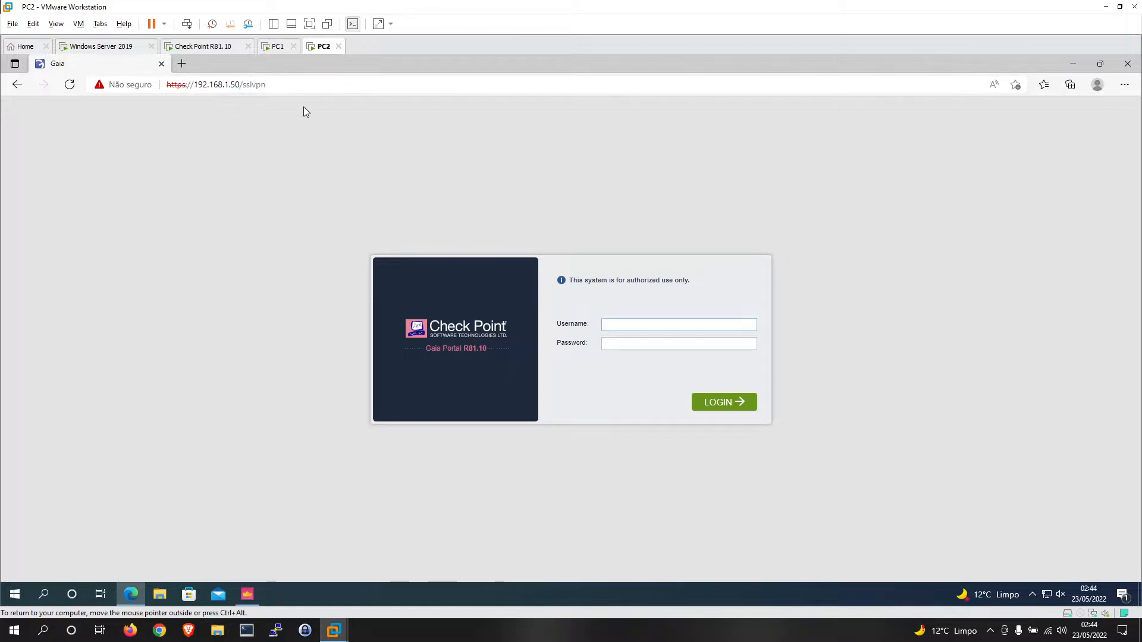
{"action": "left_click", "coordinate": [161, 63]}
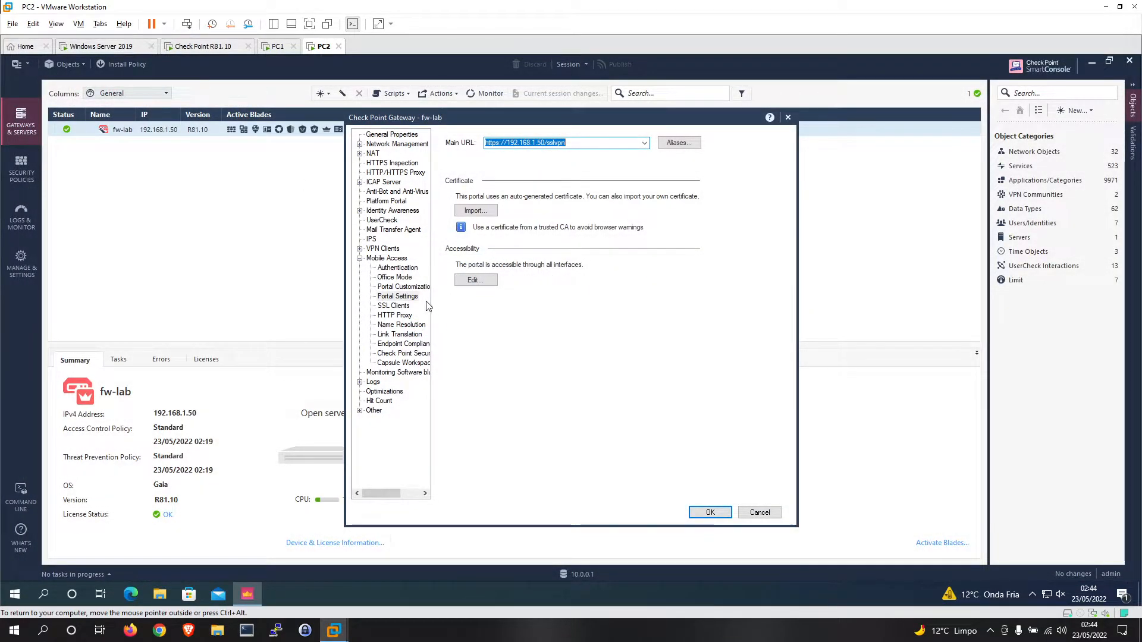
- Review the Mobile Access SSL Clients and HTTP Proxy settings, ending at Name Resolution
{"action": "left_click", "coordinate": [393, 306]}
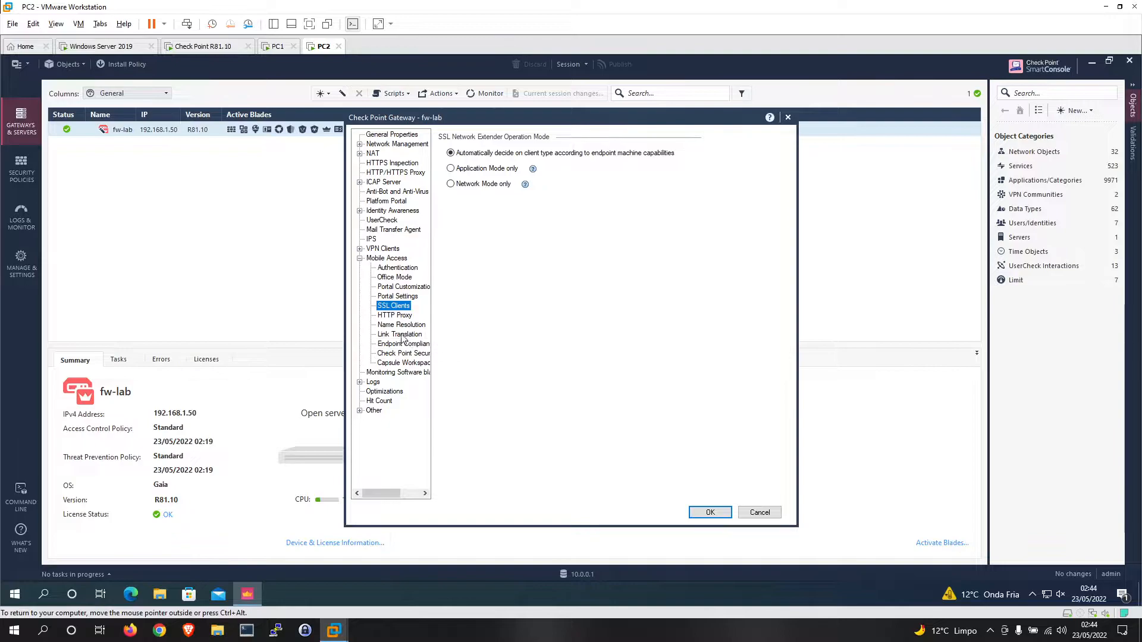
{"action": "key", "text": "Down"}
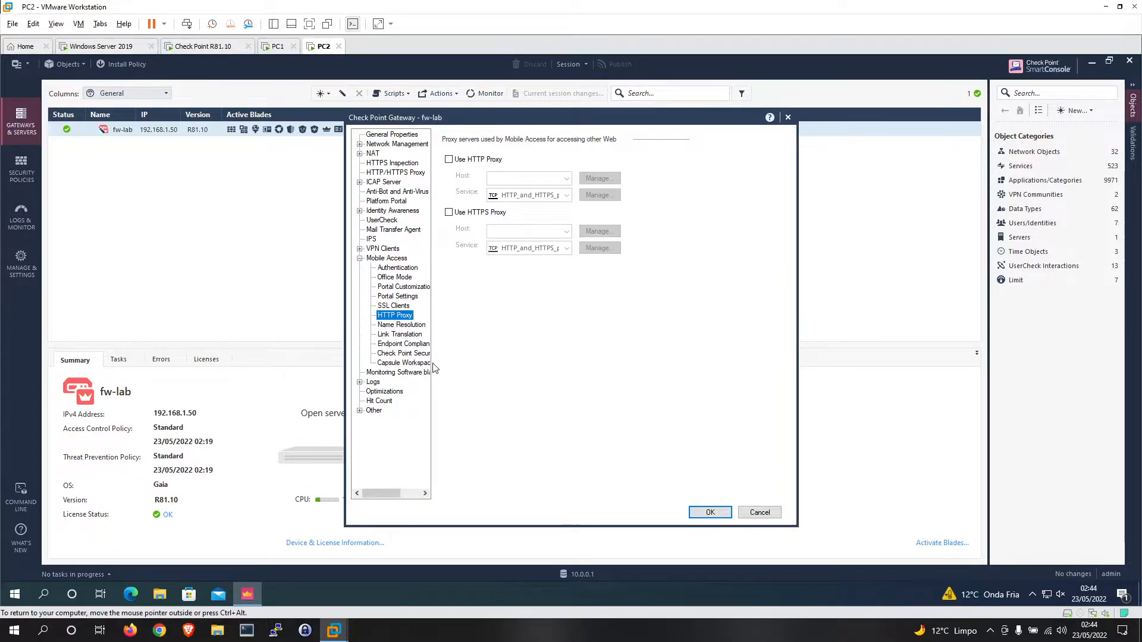
{"action": "key", "text": "Down"}
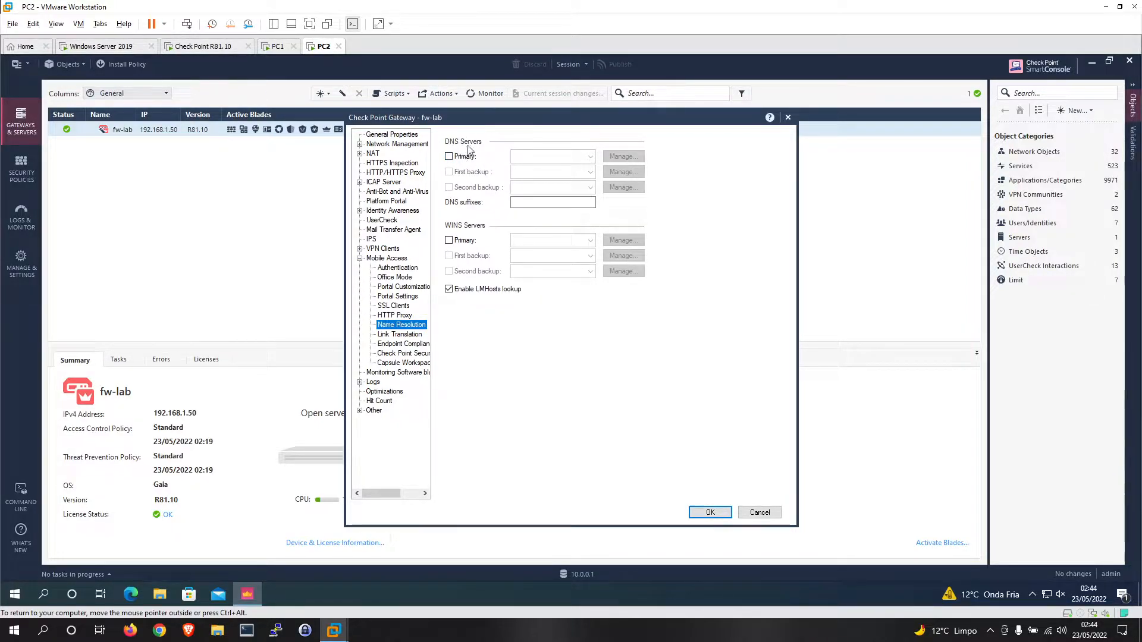
- Try DNS CloudFlare and DNS Google as the primary DNS server for Mobile Access and disable the primary DNS option again
{"action": "left_click", "coordinate": [449, 156]}
{"action": "left_click", "coordinate": [590, 157]}
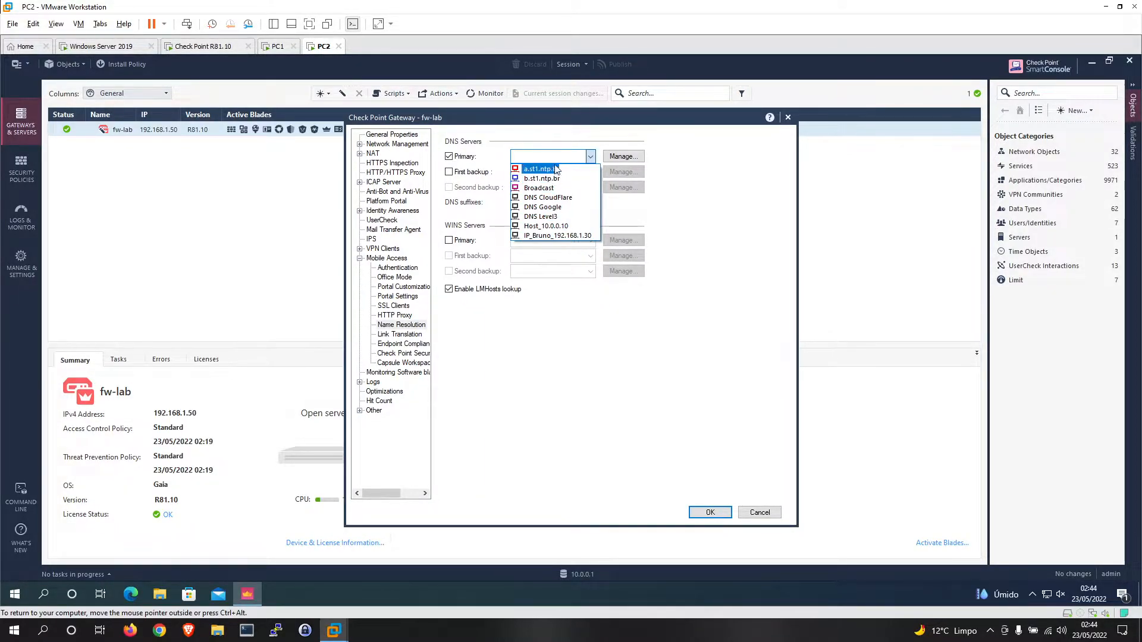
{"action": "left_click", "coordinate": [548, 198]}
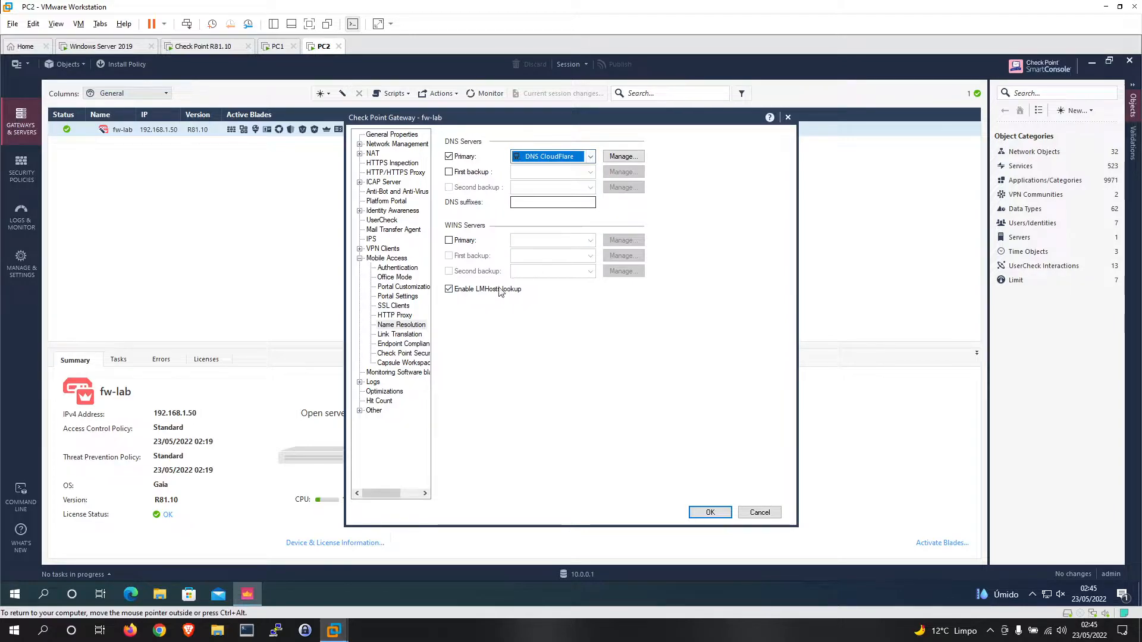
{"action": "left_click", "coordinate": [532, 155]}
{"action": "left_click", "coordinate": [554, 207]}
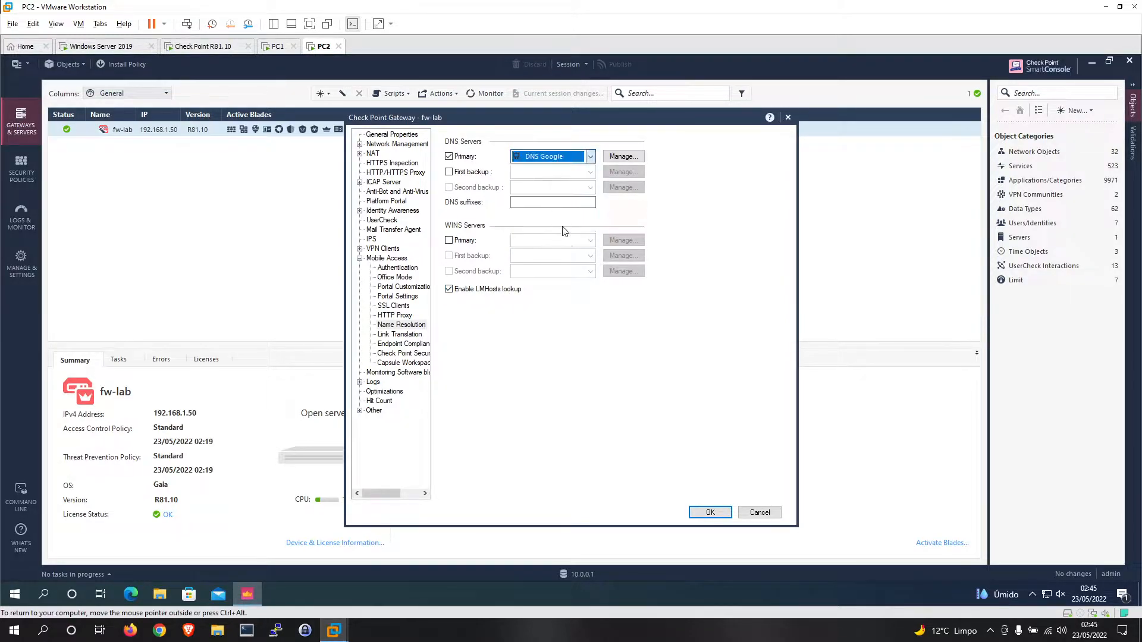
{"action": "left_click", "coordinate": [550, 156]}
{"action": "left_click", "coordinate": [541, 198]}
{"action": "left_click", "coordinate": [448, 155]}
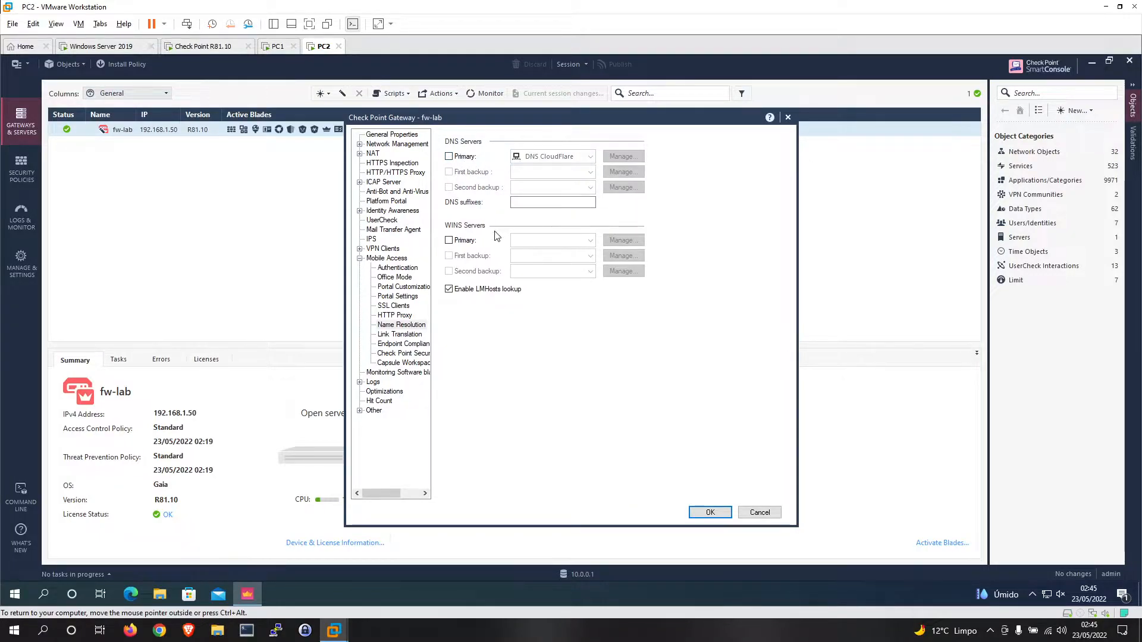
- Enable the primary WINS server, look through the available hosts, and disable the option again
{"action": "left_click", "coordinate": [449, 241]}
{"action": "left_click", "coordinate": [580, 240]}
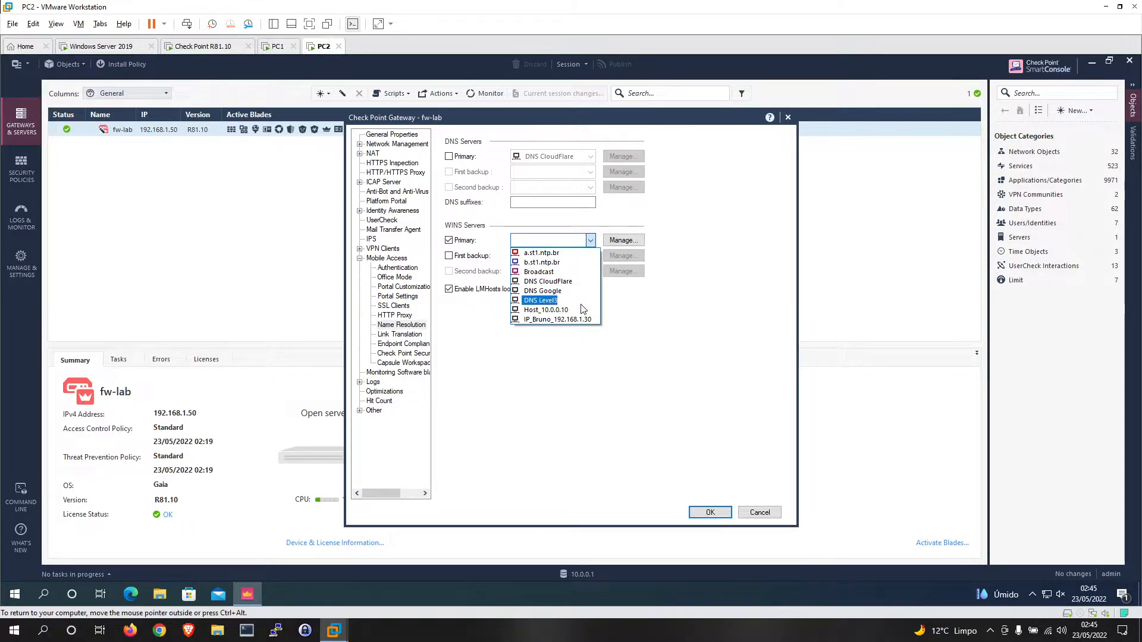
{"action": "left_click", "coordinate": [554, 224]}
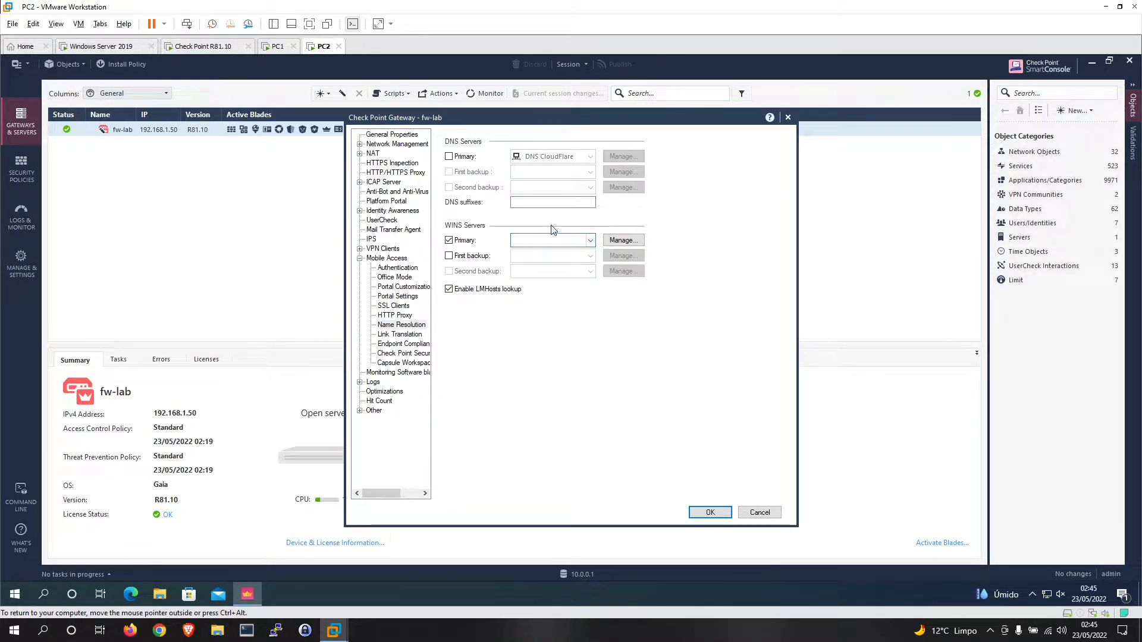
{"action": "left_click", "coordinate": [449, 241]}
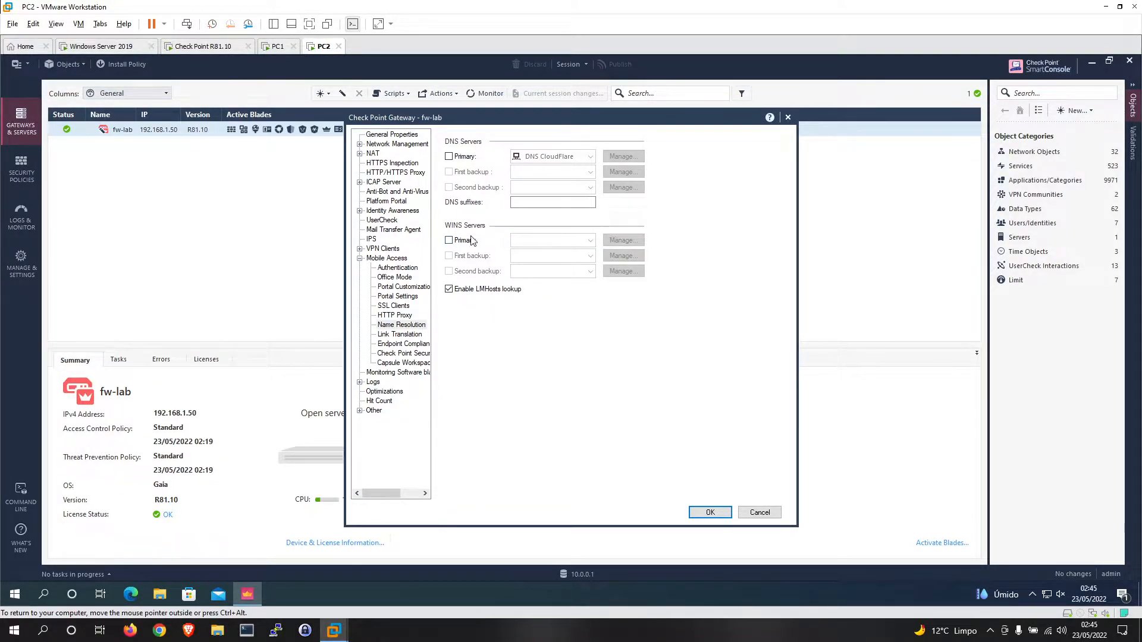
- Review the Link Translation, Endpoint Compliance, Check Point Secure Workspace and Capsule Workspace settings of Mobile Access
{"action": "left_click", "coordinate": [400, 334]}
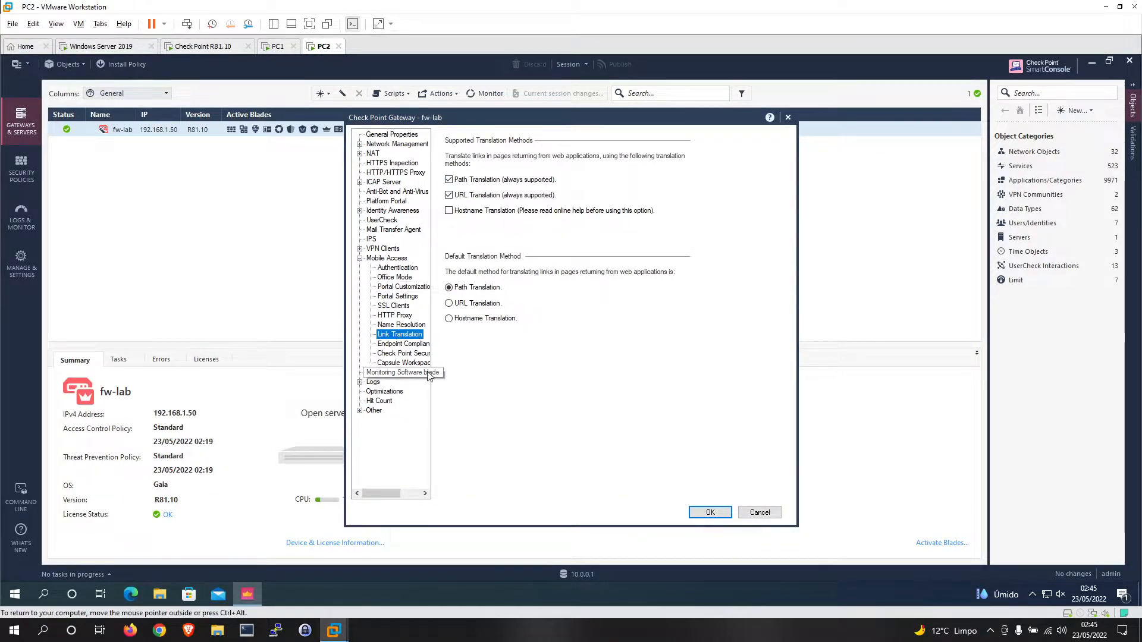
{"action": "left_click", "coordinate": [403, 343]}
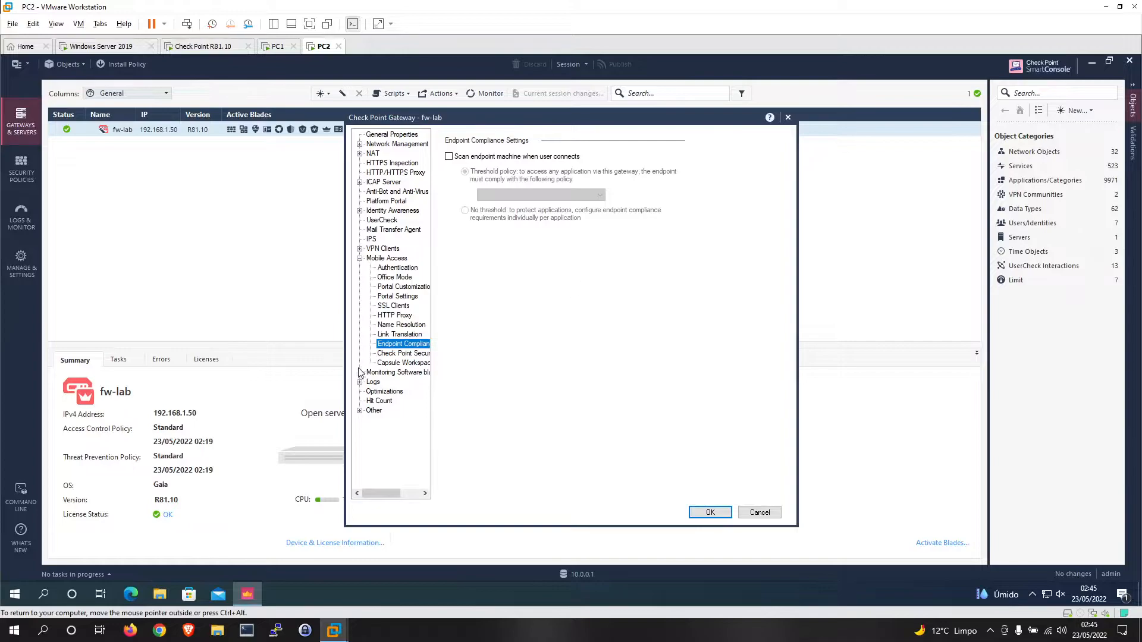
{"action": "left_click", "coordinate": [394, 355]}
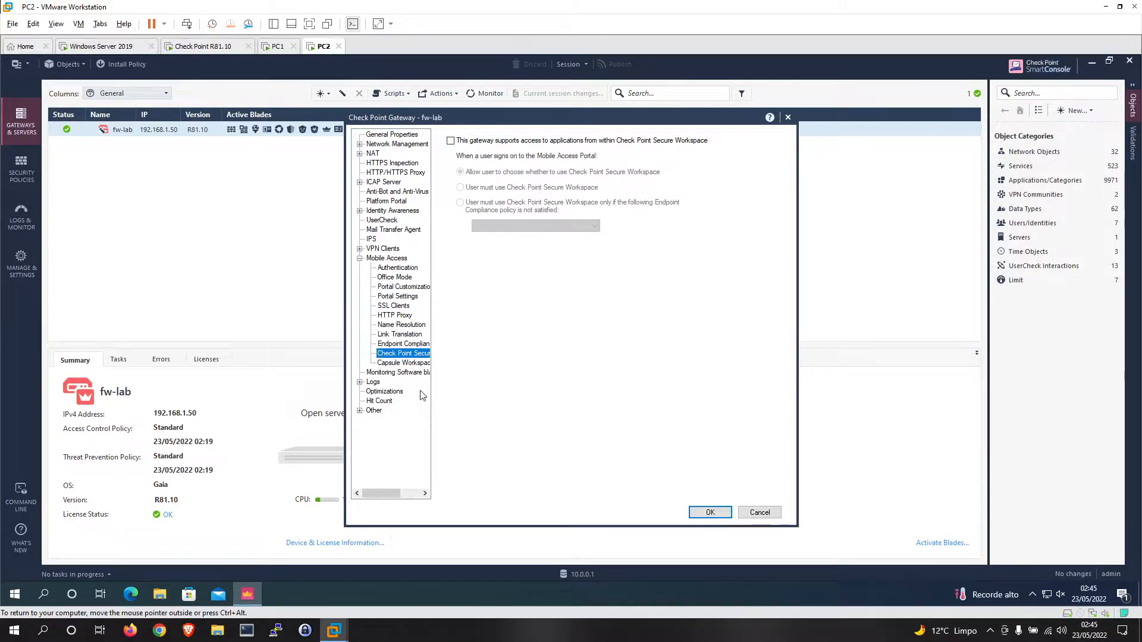
{"action": "left_click", "coordinate": [404, 363]}
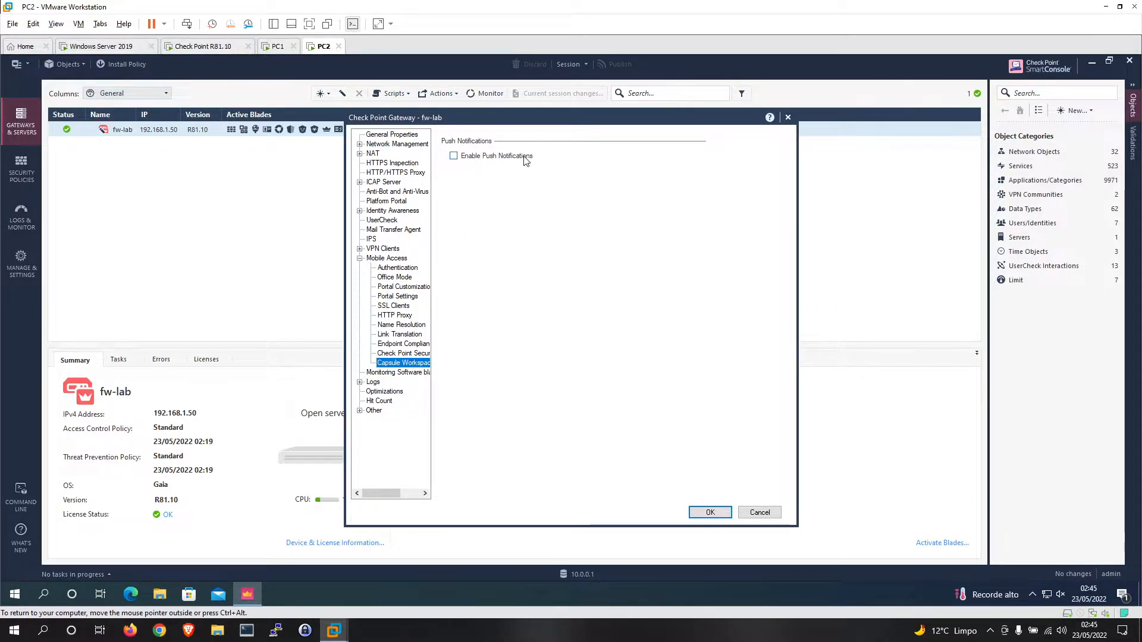
{"action": "left_click", "coordinate": [404, 372]}
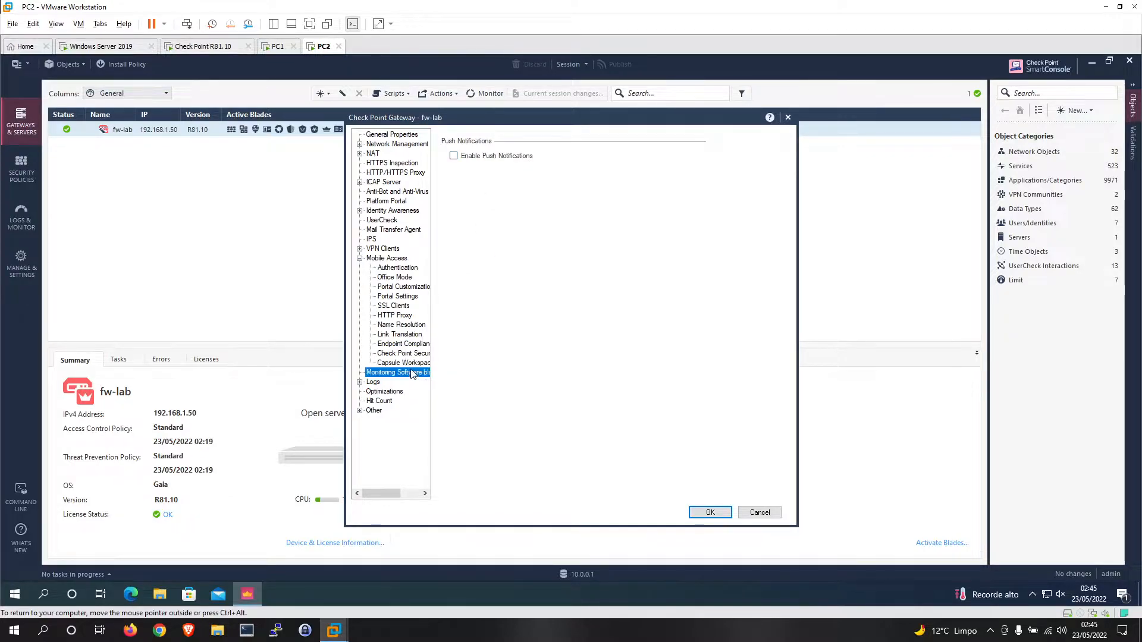
- Collapse the Mobile Access settings and expand the VPN Clients settings to review the allowed clients
{"action": "left_click", "coordinate": [361, 259]}
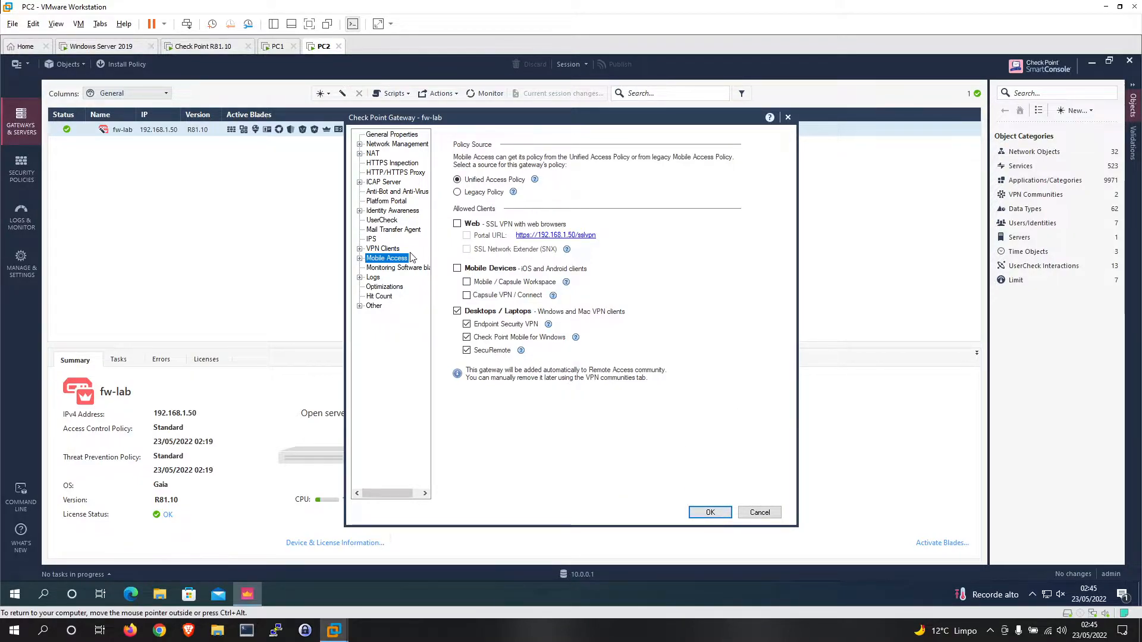
{"action": "left_click", "coordinate": [359, 251]}
{"action": "left_click", "coordinate": [359, 250]}
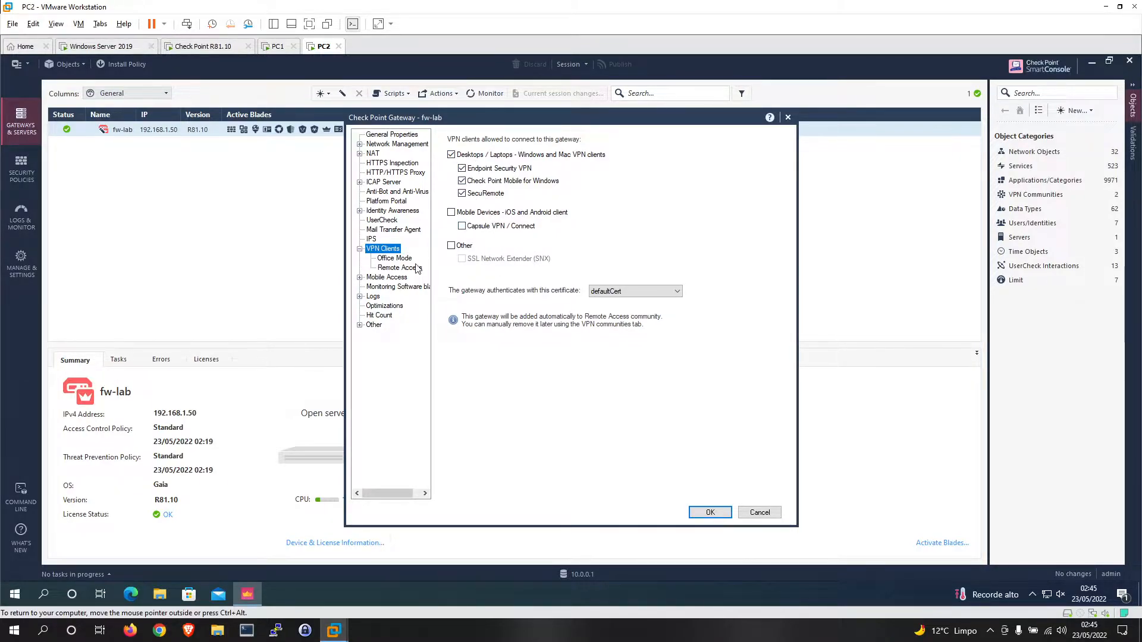
- Review the Office Mode and Remote Access settings under VPN Clients and collapse the group
{"action": "left_click", "coordinate": [394, 258]}
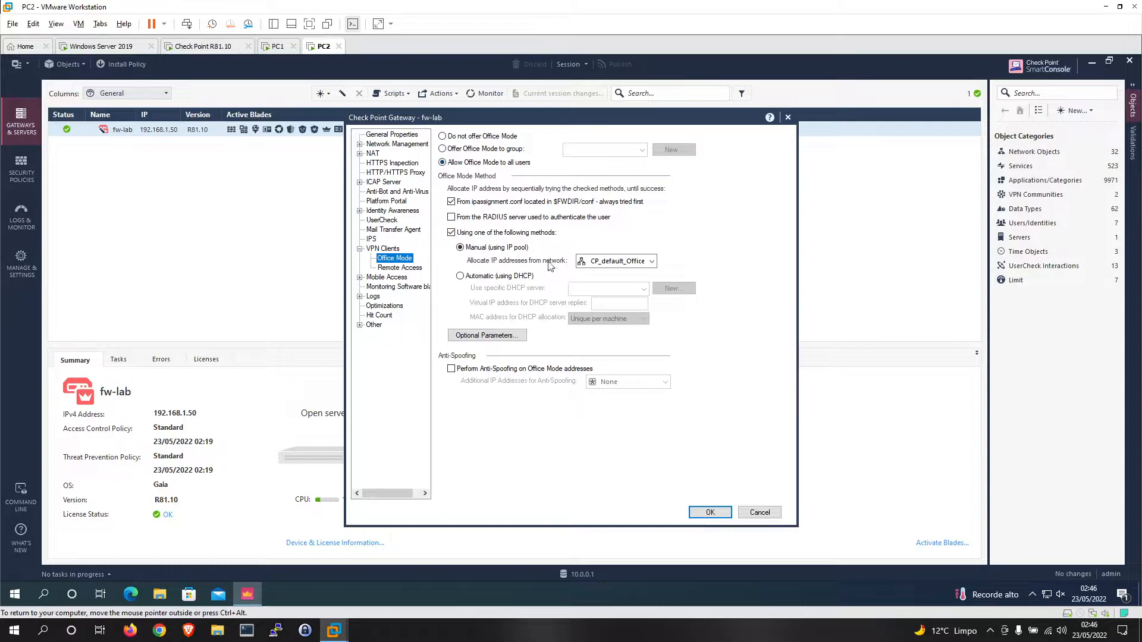
{"action": "left_click", "coordinate": [400, 267]}
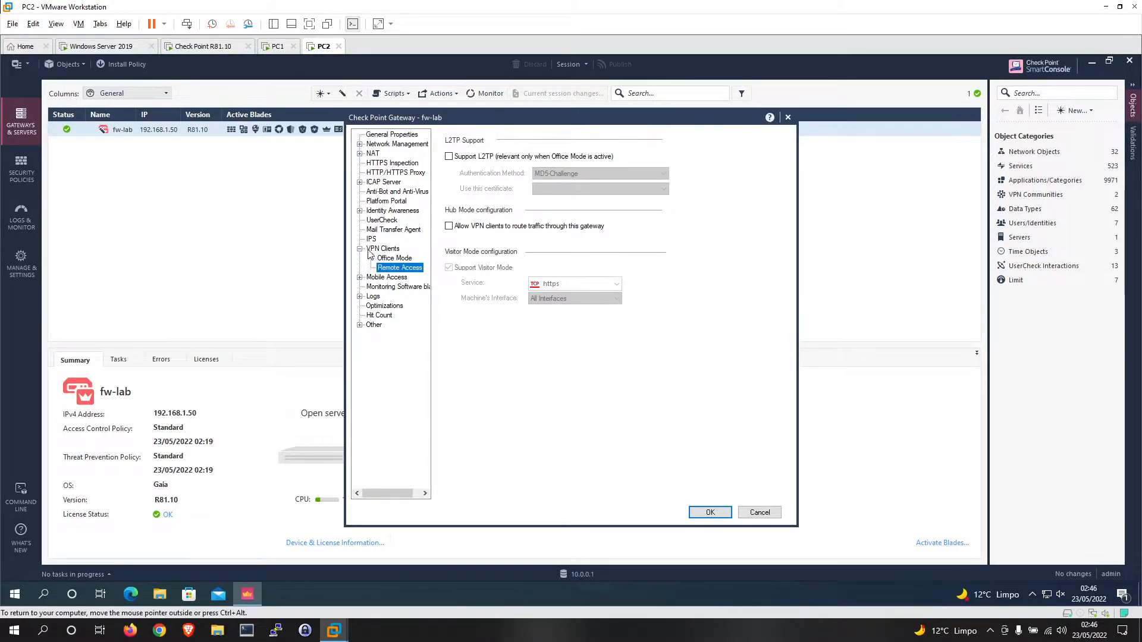
{"action": "left_click", "coordinate": [382, 248]}
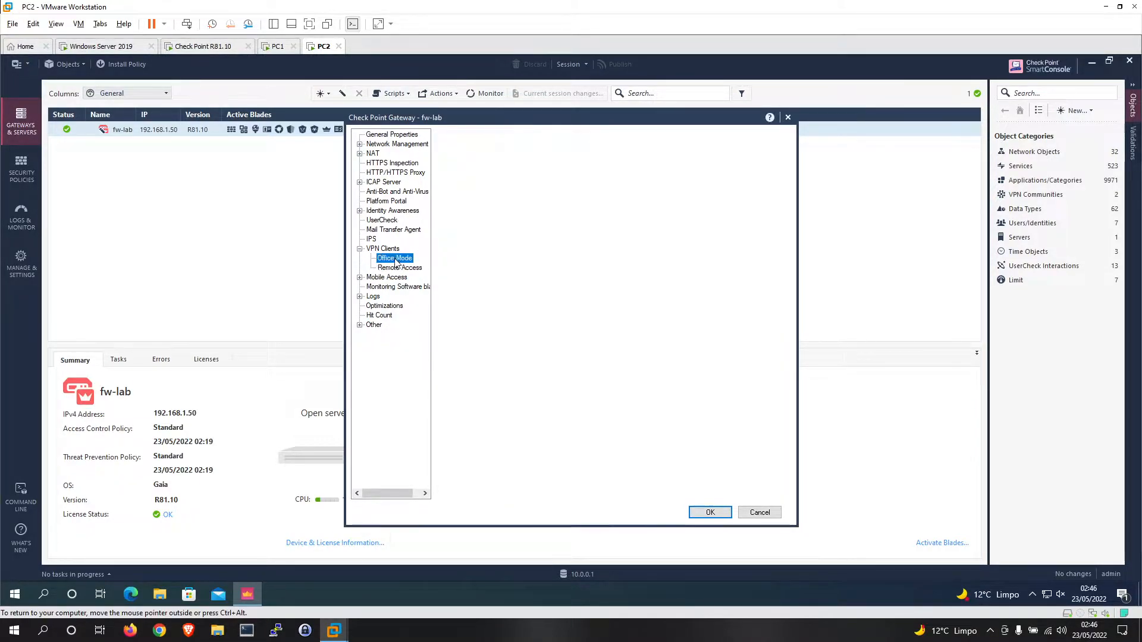
{"action": "left_click", "coordinate": [359, 249]}
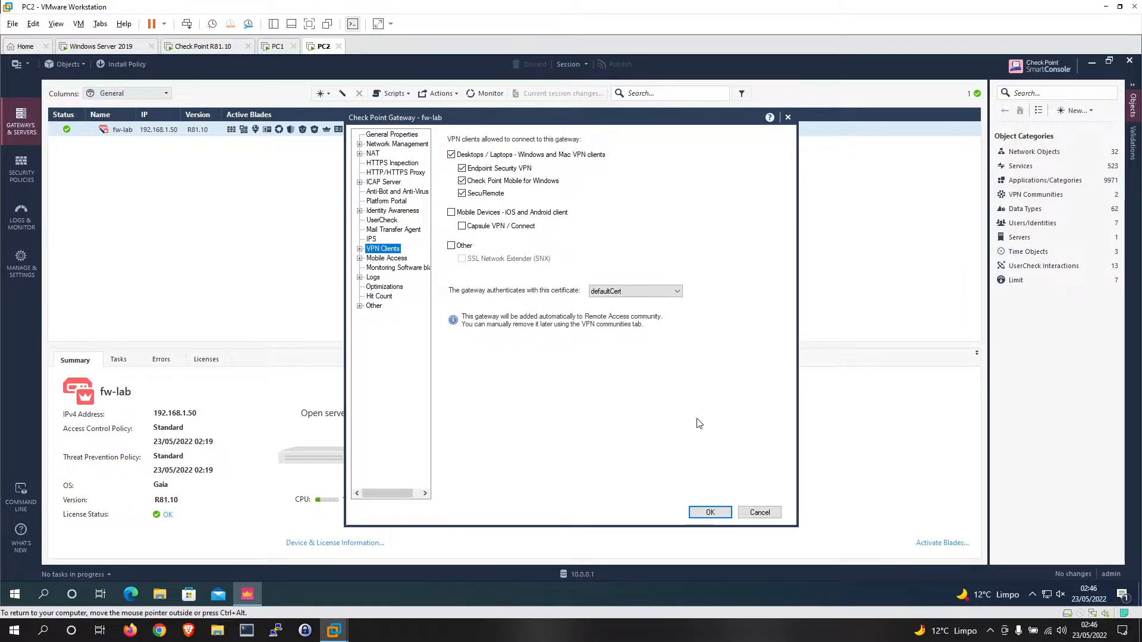
- Save the fw-lab gateway settings, and publish and install the Standard policy with Access Control and Threat Prevention
{"action": "left_click", "coordinate": [726, 512]}
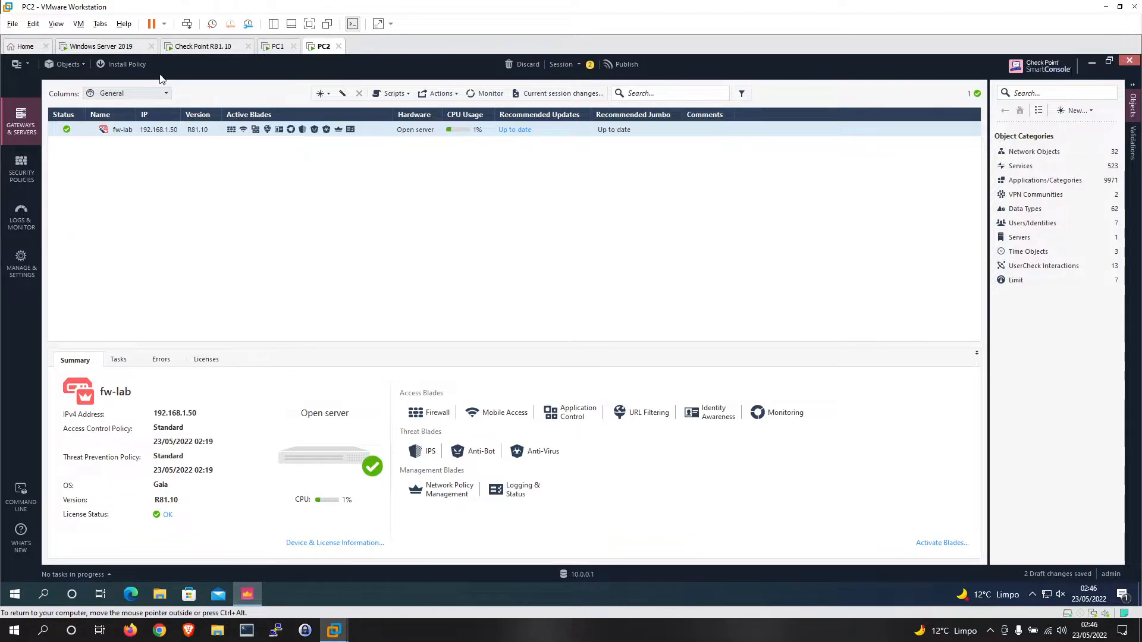
{"action": "left_click", "coordinate": [122, 64]}
{"action": "left_click", "coordinate": [634, 391]}
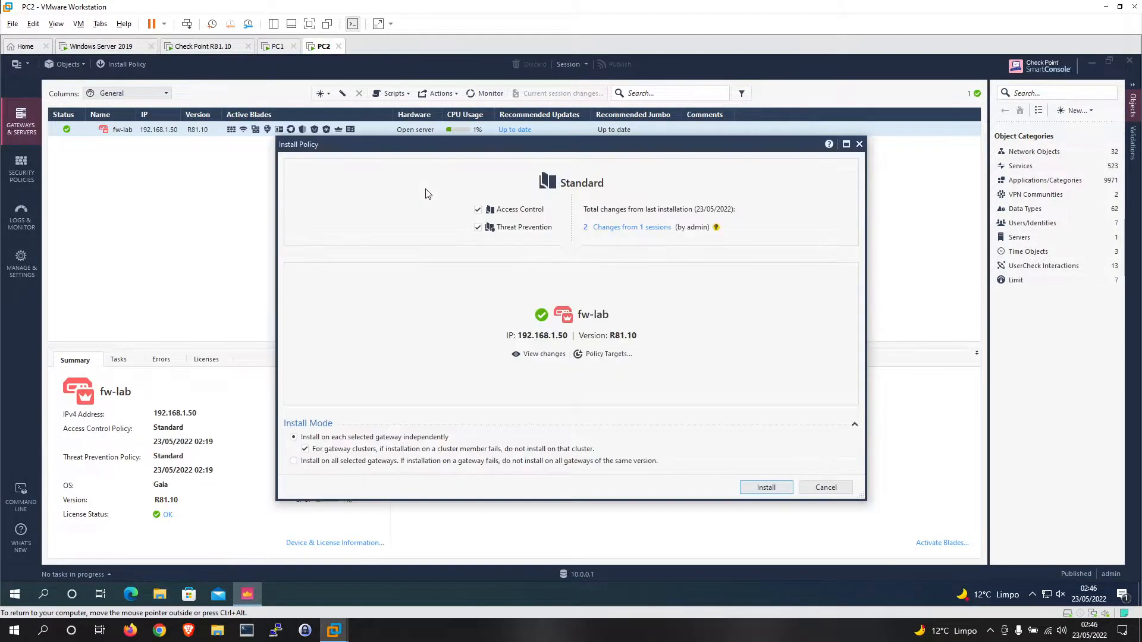
{"action": "left_click", "coordinate": [776, 495]}
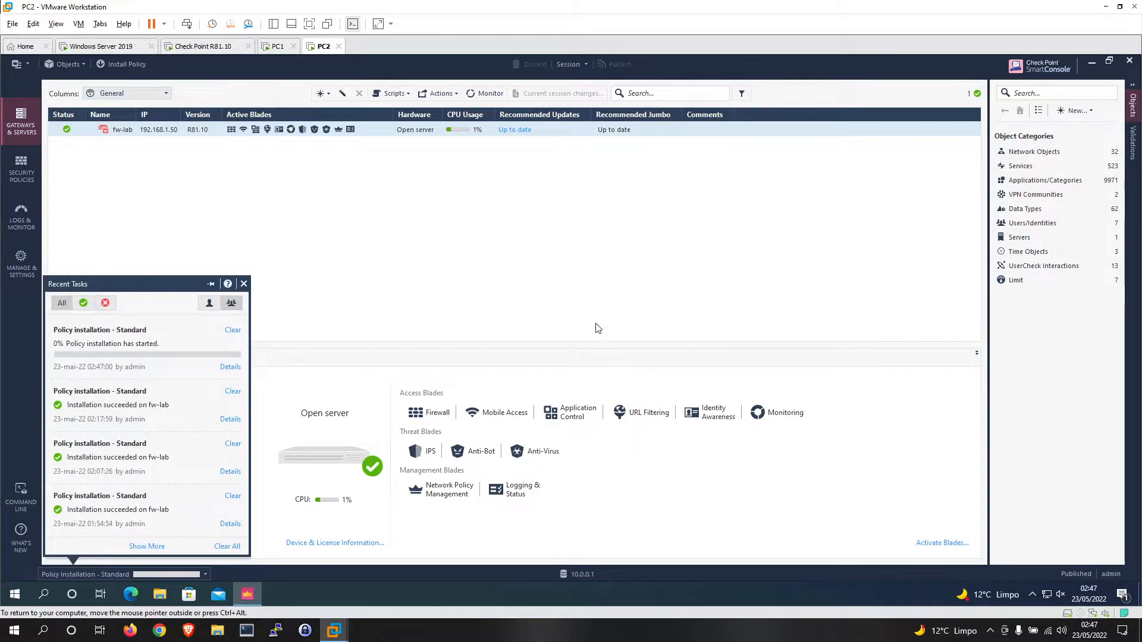
- Run ipconfig in a command prompt on the PC2 virtual machine to check its IP configuration
{"action": "left_click", "coordinate": [278, 47]}
{"action": "left_click", "coordinate": [321, 47]}
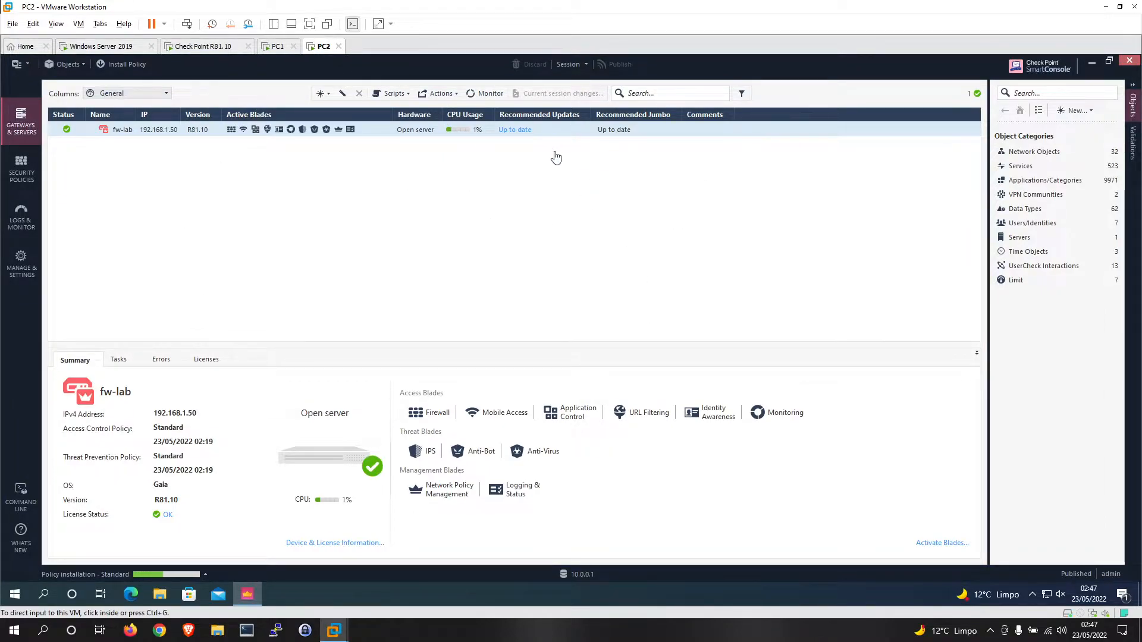
{"action": "left_click", "coordinate": [365, 591]}
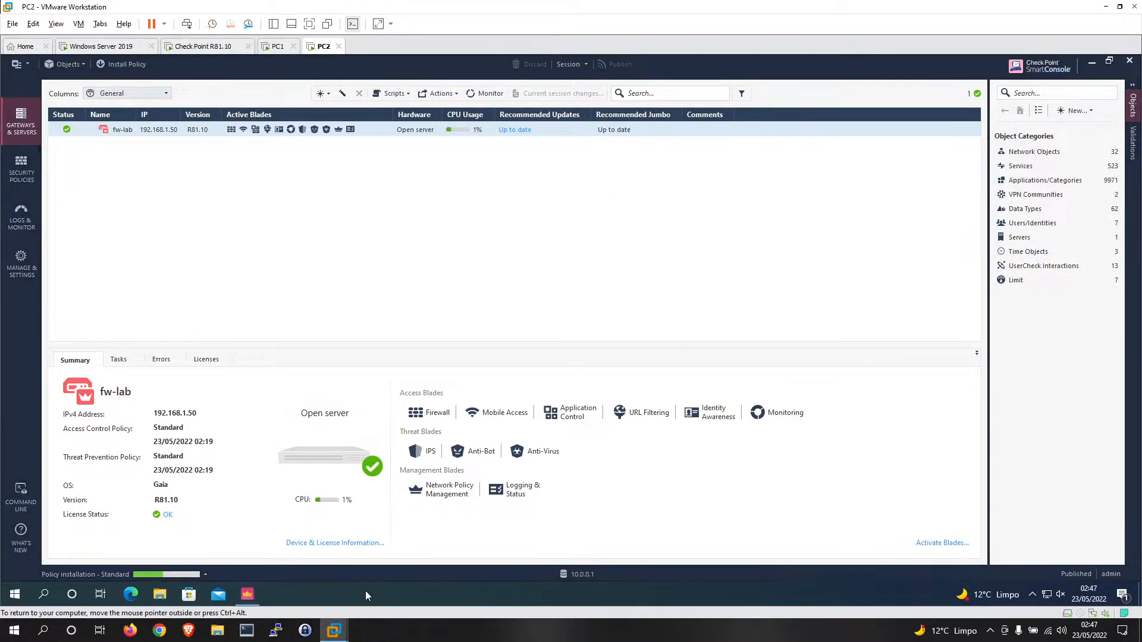
{"action": "key", "text": "super+r"}
{"action": "type", "text": "cmd"}
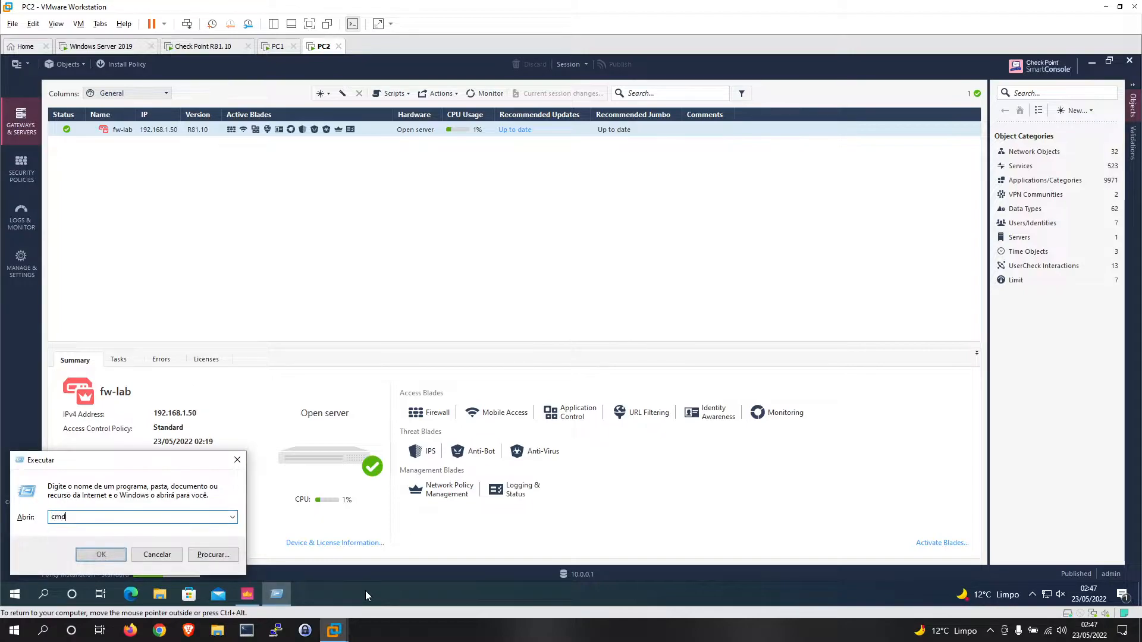
{"action": "key", "text": "Return"}
{"action": "type", "text": "ipconfig"}
{"action": "key", "text": "Return"}
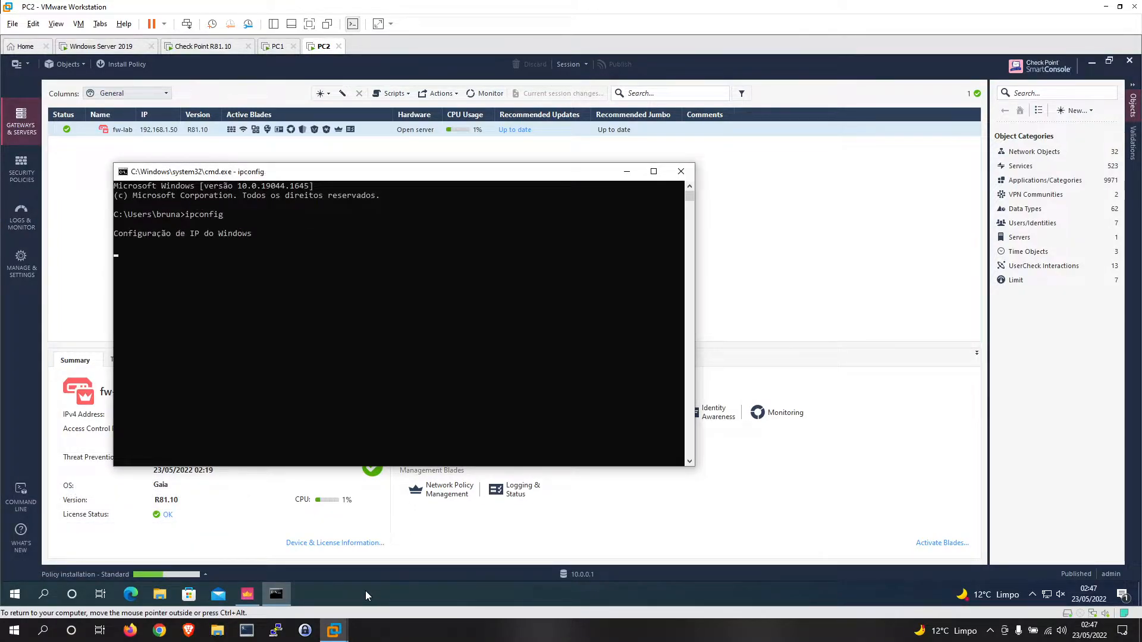
{"action": "left_click_drag", "start_coordinate": [478, 179], "coordinate": [918, 294]}
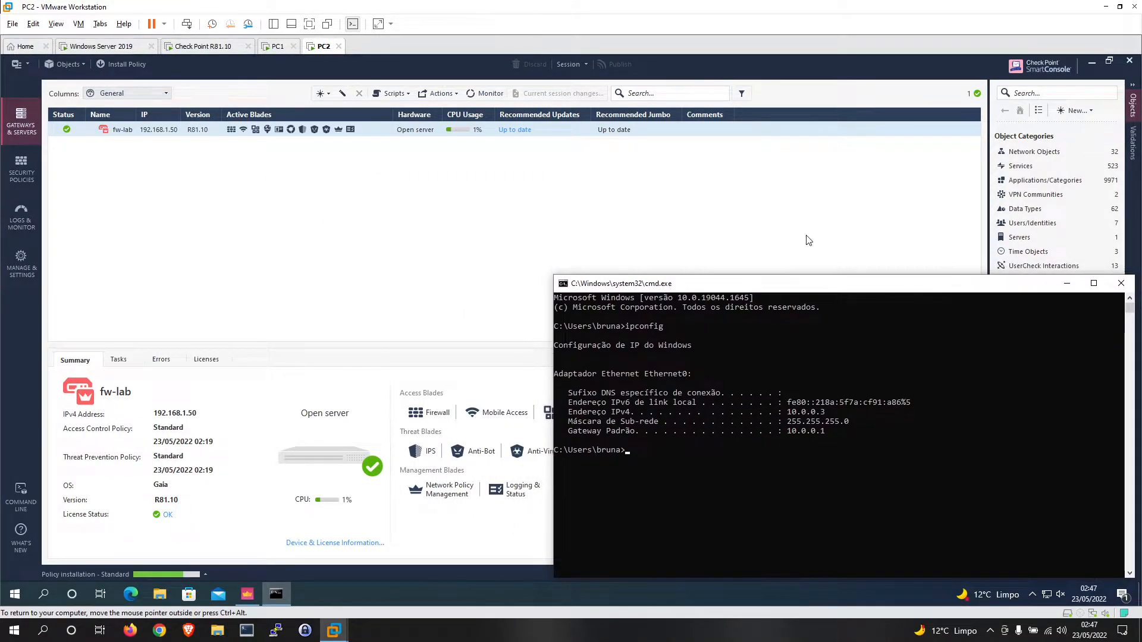
- Switch to the PC1 virtual machine and change its network adapter from the LAN segment to Bridged
{"action": "left_click", "coordinate": [278, 47]}
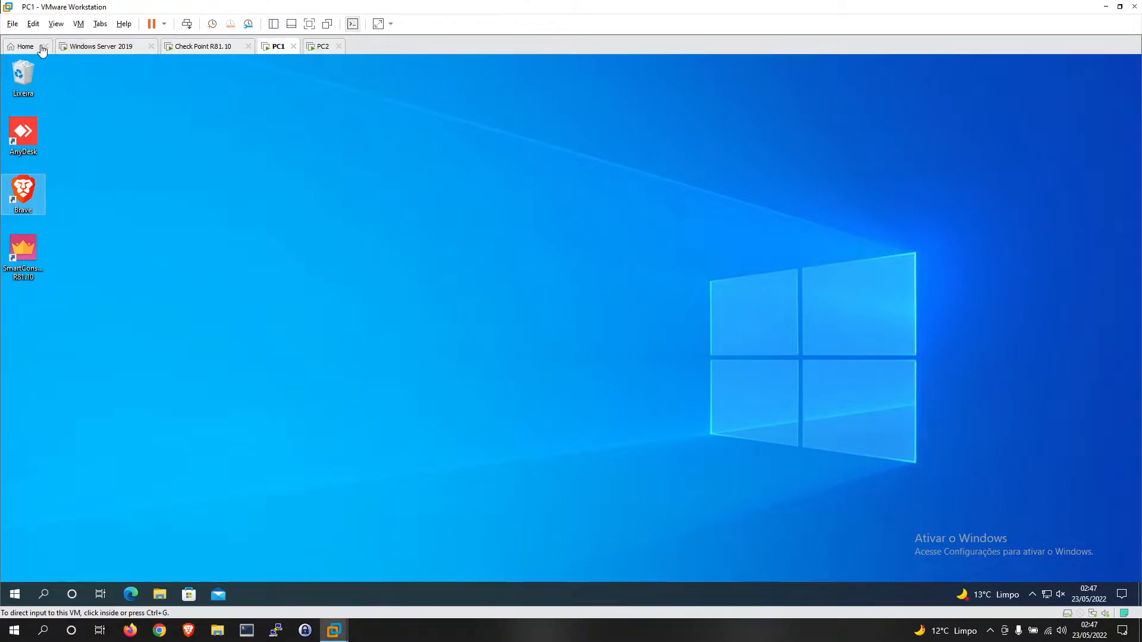
{"action": "left_click", "coordinate": [273, 24]}
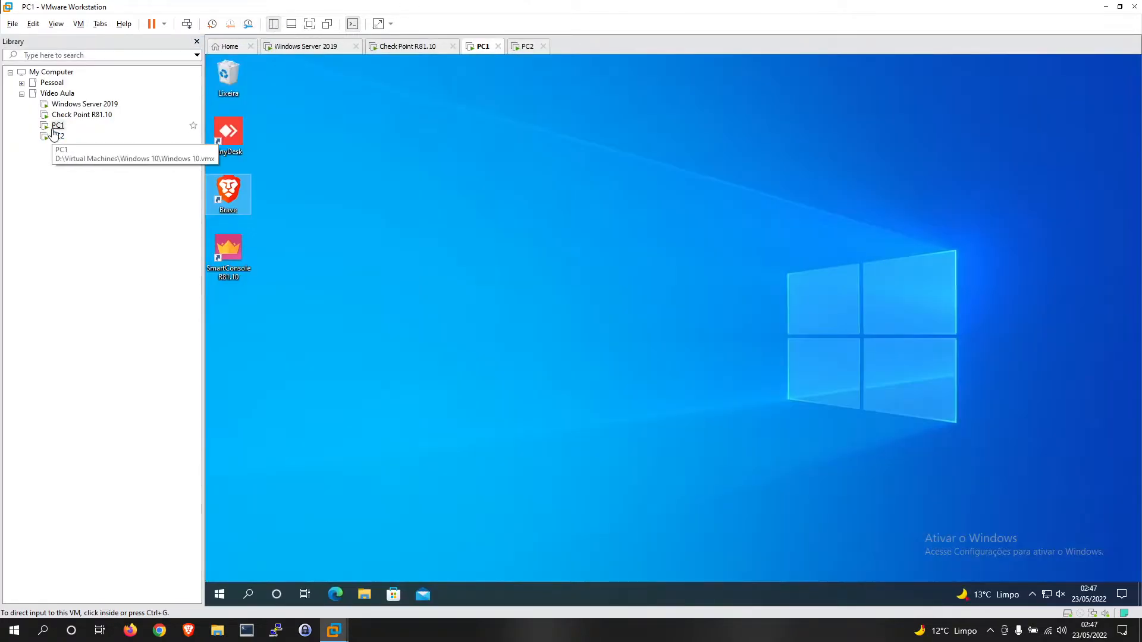
{"action": "right_click", "coordinate": [55, 127]}
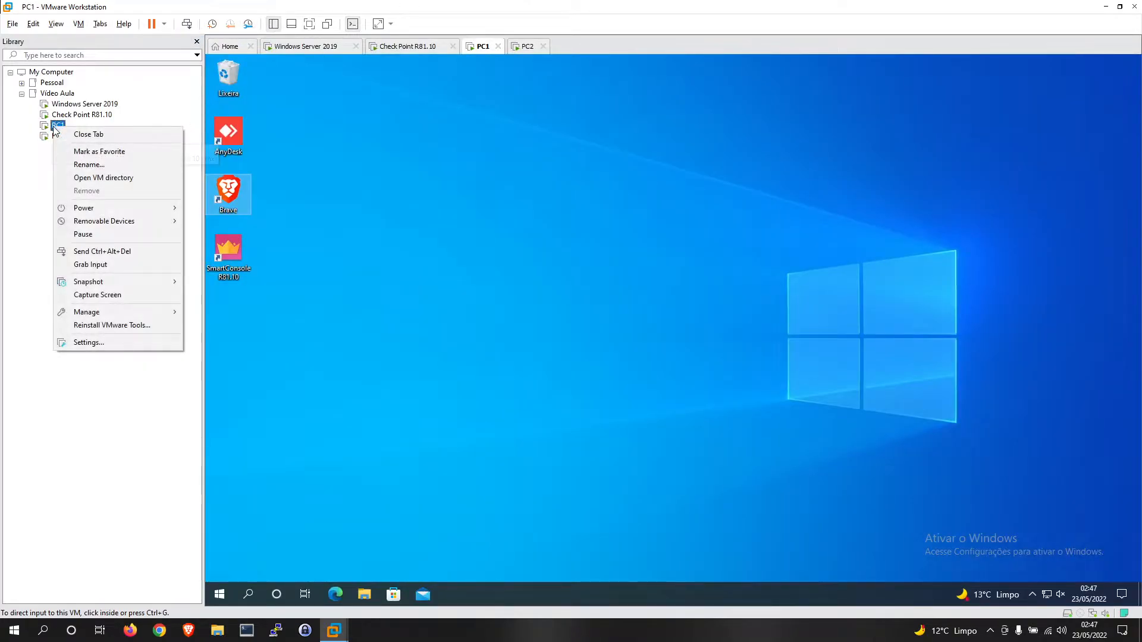
{"action": "left_click", "coordinate": [103, 341]}
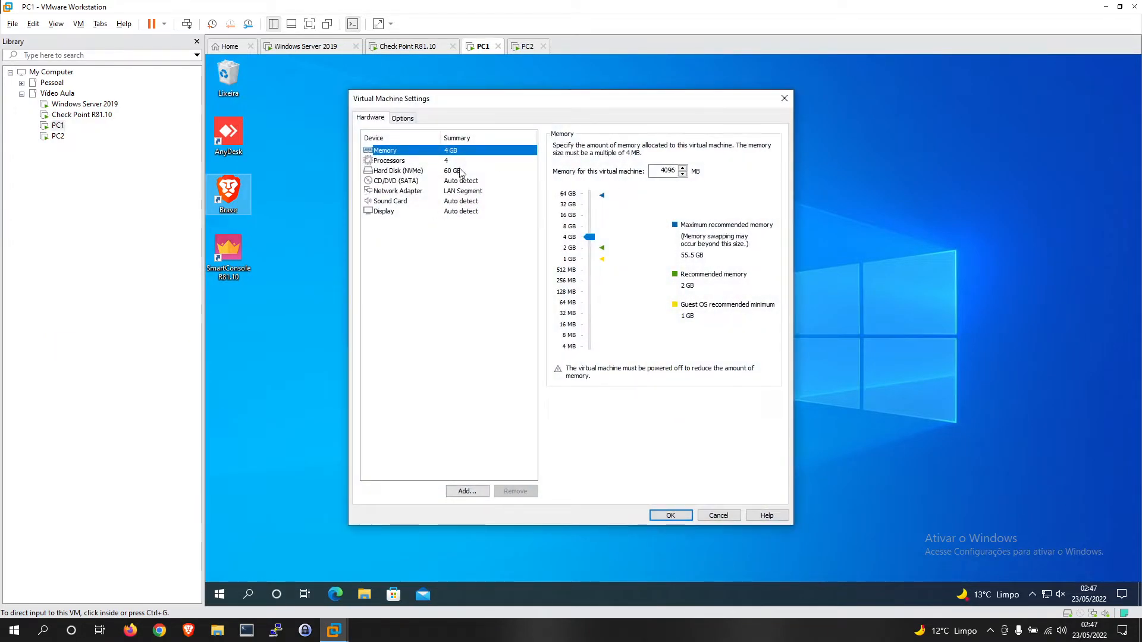
{"action": "left_click", "coordinate": [470, 192]}
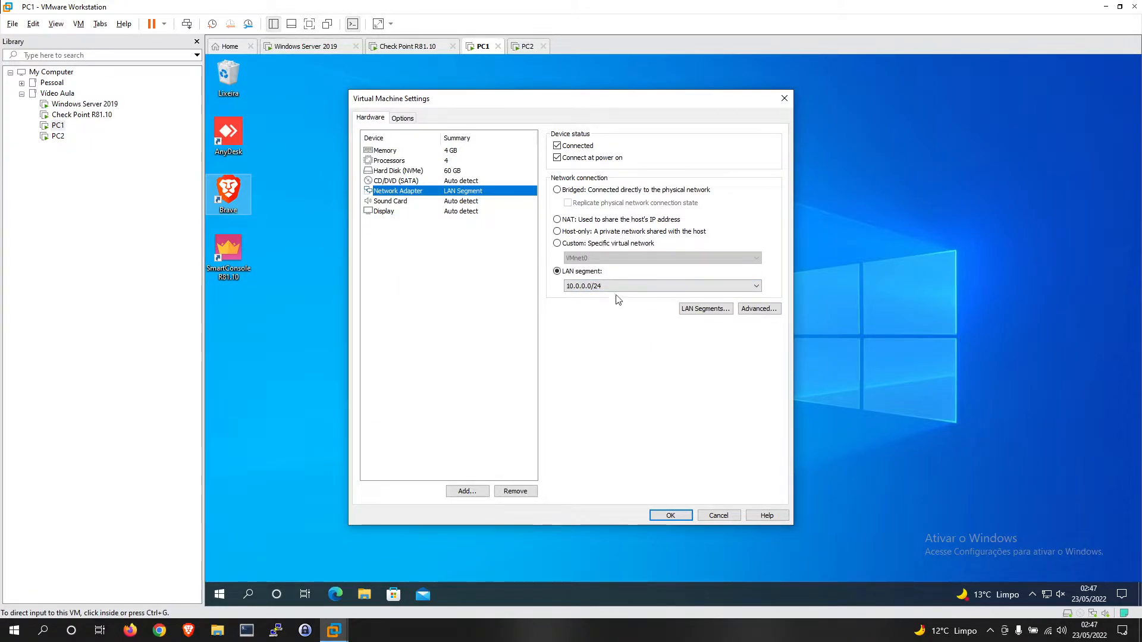
{"action": "left_click", "coordinate": [601, 287]}
{"action": "left_click", "coordinate": [601, 288]}
{"action": "left_click", "coordinate": [557, 190]}
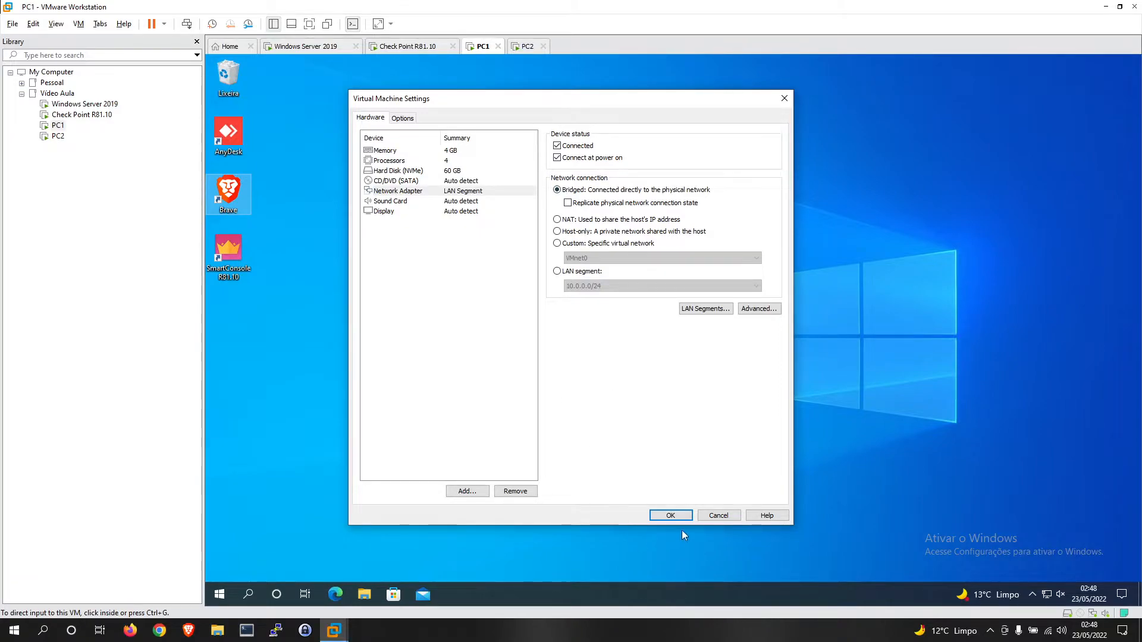
{"action": "left_click", "coordinate": [670, 515]}
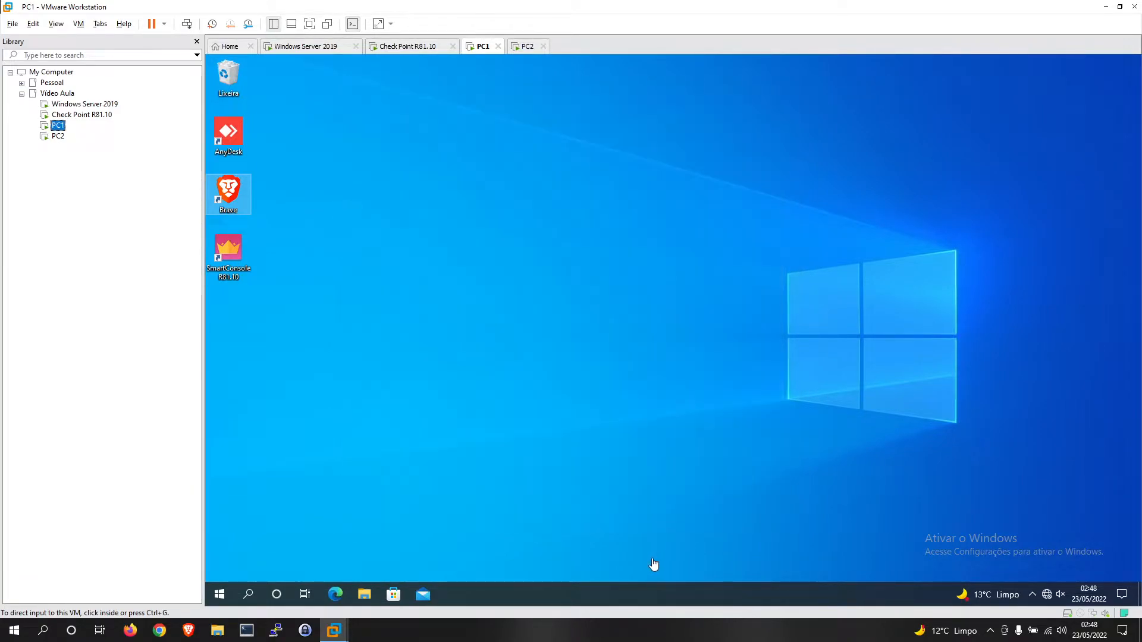
- Run ipconfig in a command prompt on PC1 and highlight its IPv4 address
{"action": "left_click", "coordinate": [220, 594]}
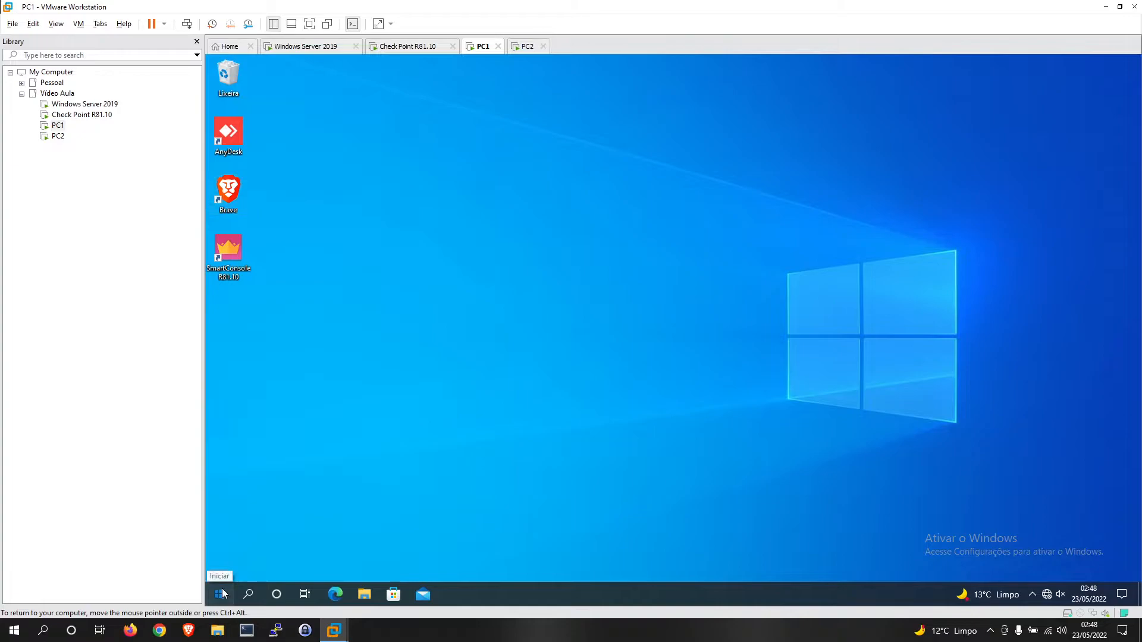
{"action": "key", "text": "super+r"}
{"action": "type", "text": "cmd"}
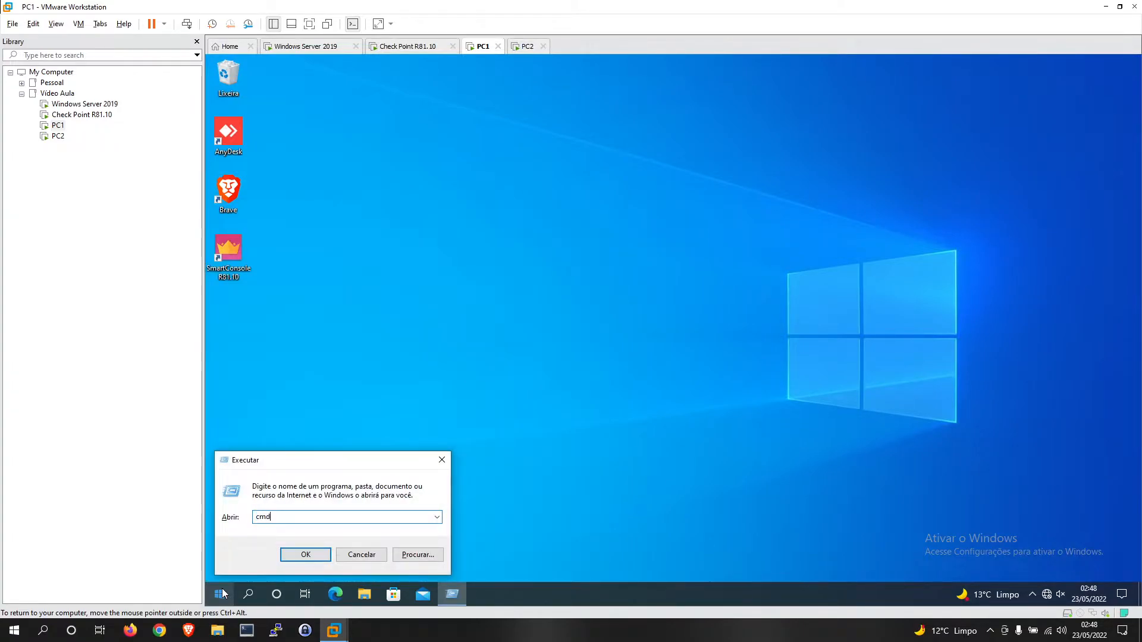
{"action": "key", "text": "Return"}
{"action": "left_click", "coordinate": [435, 265]}
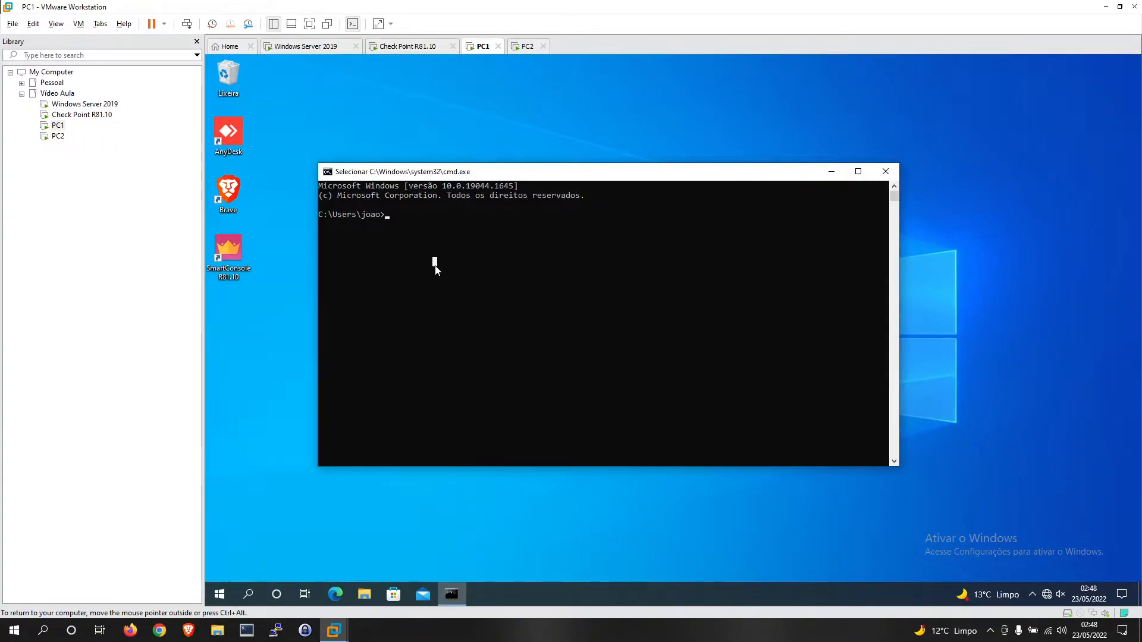
{"action": "type", "text": "ipconfig"}
{"action": "key", "text": "Return"}
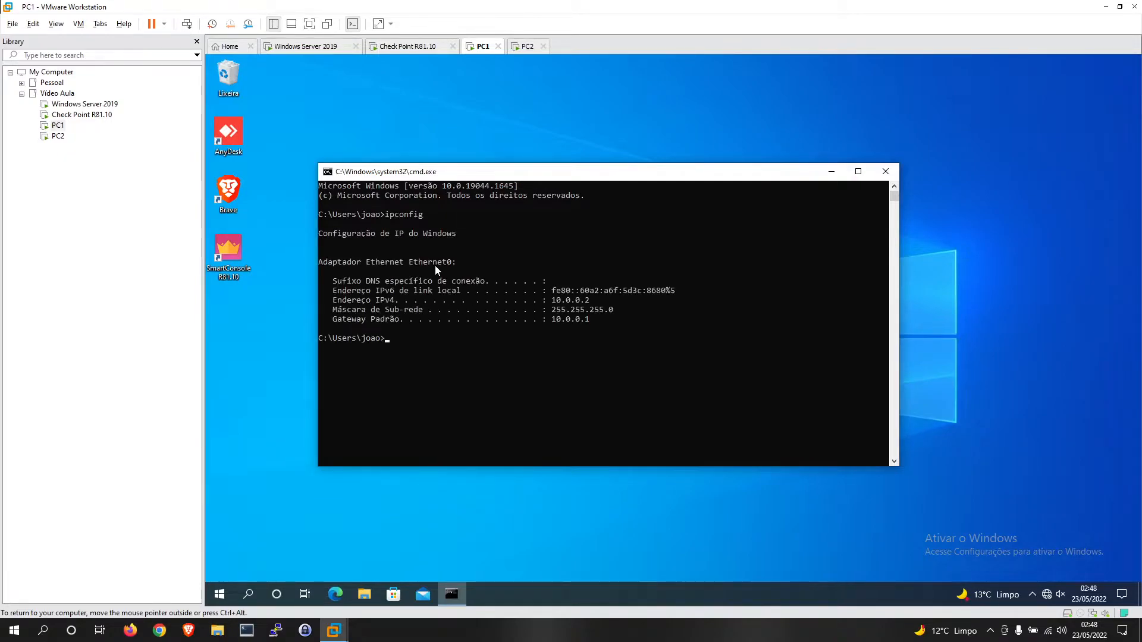
{"action": "left_click_drag", "start_coordinate": [592, 300], "coordinate": [553, 303]}
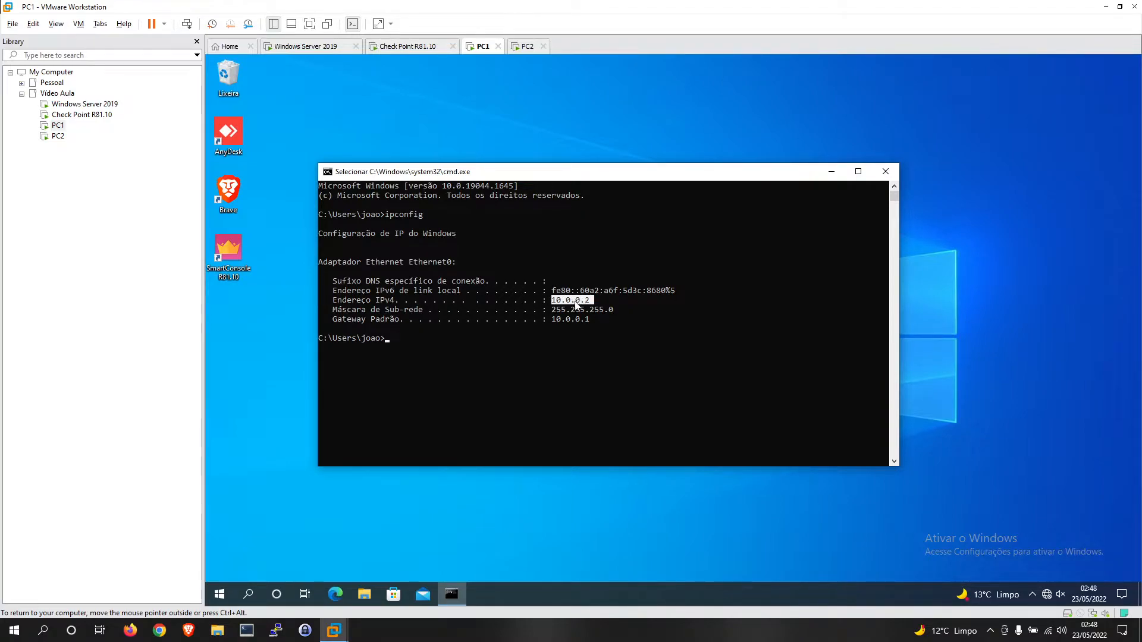
{"action": "left_click", "coordinate": [219, 594]}
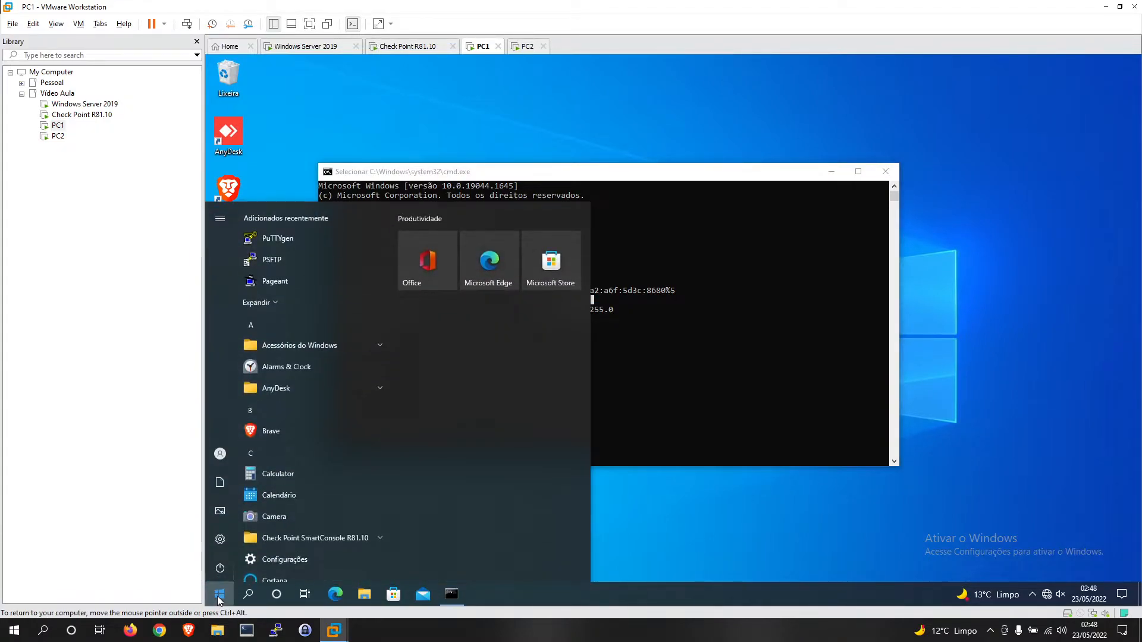
{"action": "type", "text": "c"}
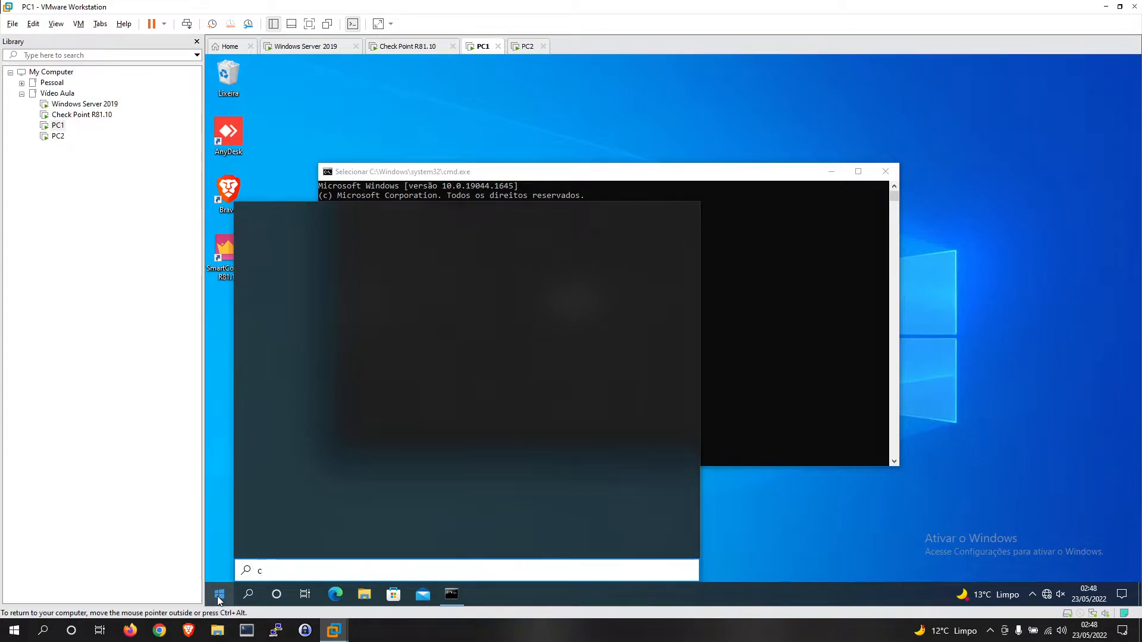
{"action": "left_click", "coordinate": [219, 594]}
{"action": "left_click", "coordinate": [219, 594]}
{"action": "left_click", "coordinate": [219, 594]}
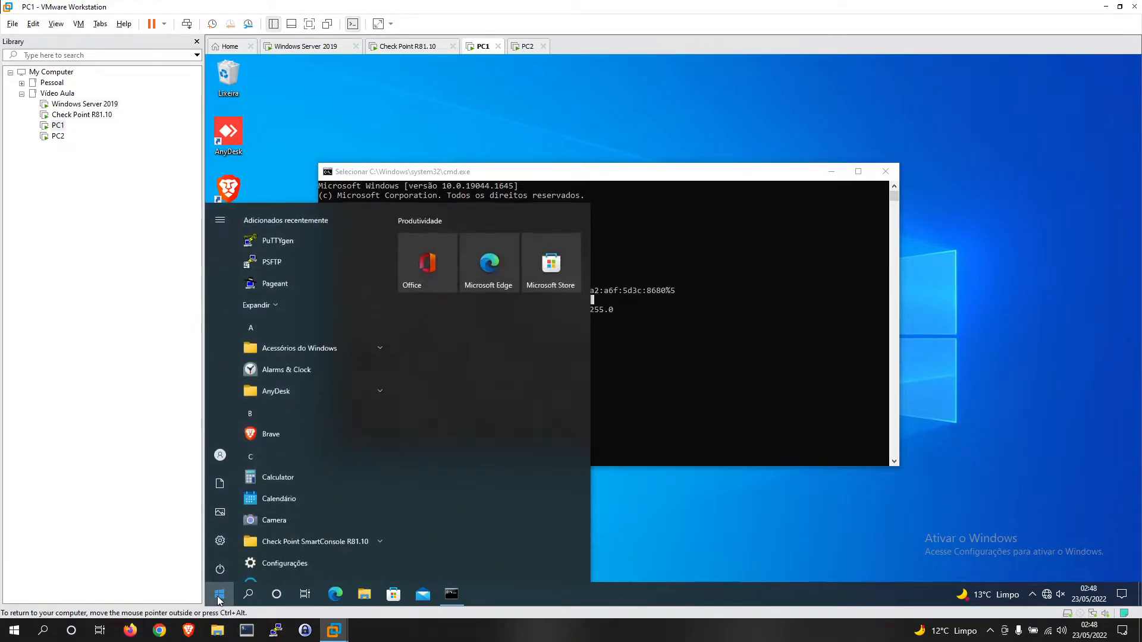
{"action": "left_click", "coordinate": [219, 594]}
- Open the Windows network connections on PC1 by running ncpa.cpl
{"action": "left_click", "coordinate": [219, 594]}
{"action": "type", "text": "mdncpa"}
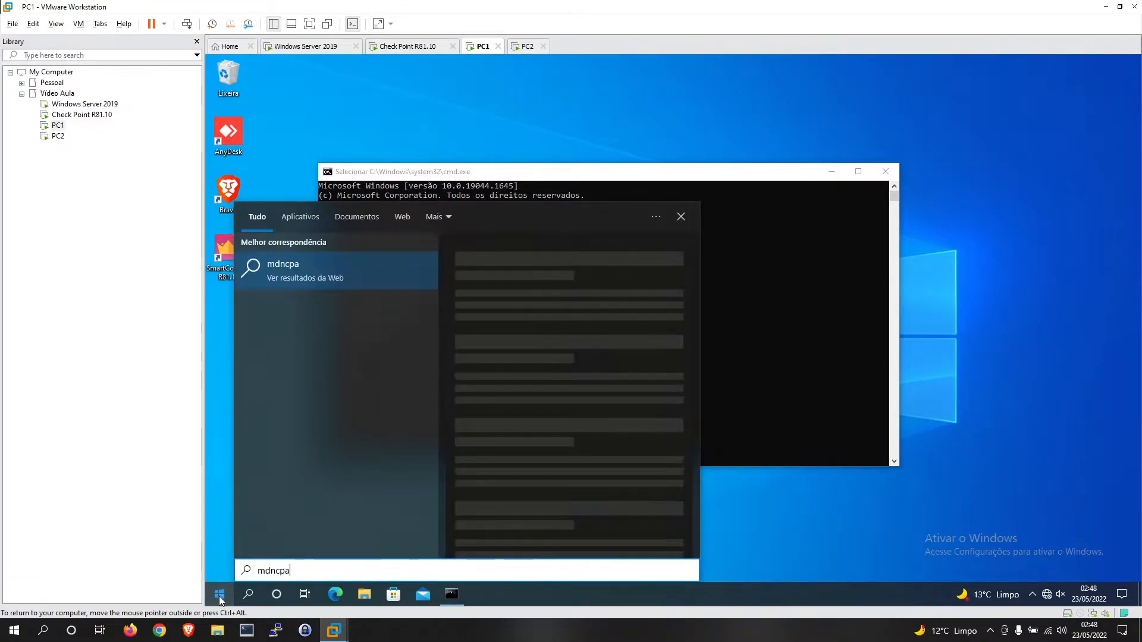
{"action": "key", "text": "BackSpace"}
{"action": "key", "text": "BackSpace"}
{"action": "key", "text": "BackSpace"}
{"action": "key", "text": "BackSpace"}
{"action": "key", "text": "BackSpace"}
{"action": "key", "text": "BackSpace"}
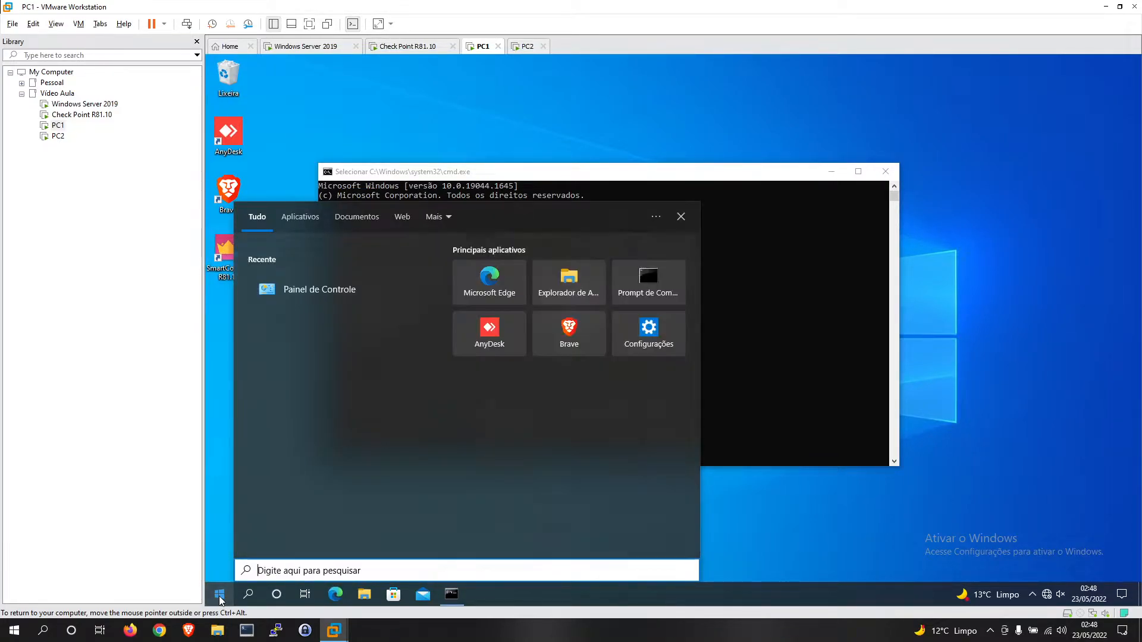
{"action": "type", "text": "ncpa.cpl"}
{"action": "key", "text": "Return"}
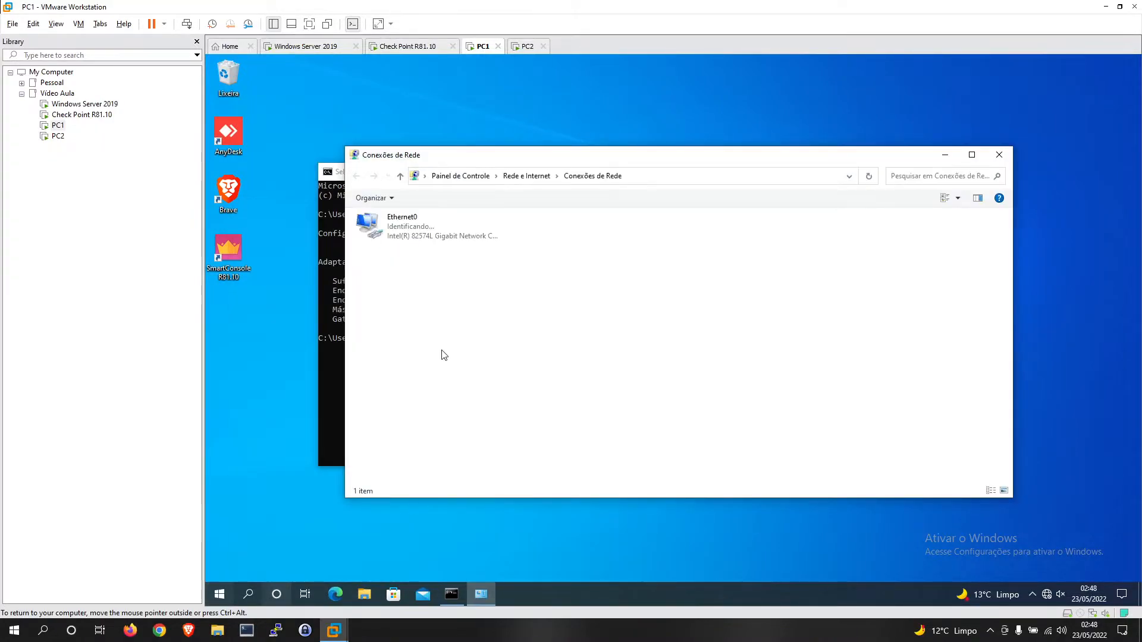
- Open the TCP/IPv4 properties of the Ethernet0 adapter, authorising access with the administrator user name and account password
{"action": "right_click", "coordinate": [393, 239]}
{"action": "left_click", "coordinate": [410, 339]}
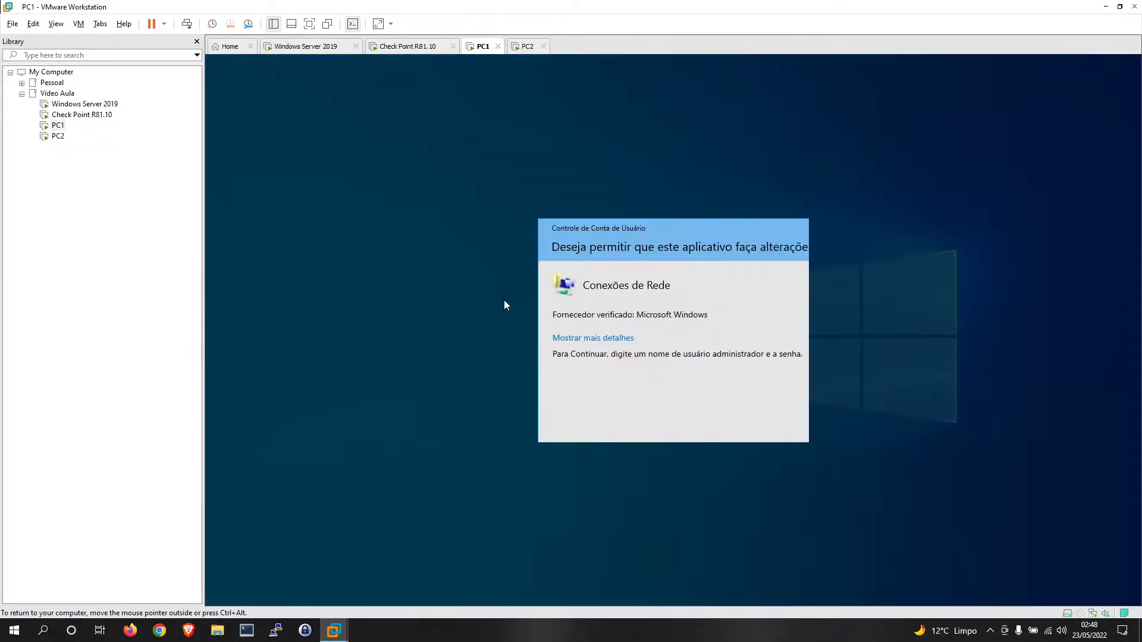
{"action": "type", "text": "ad"}
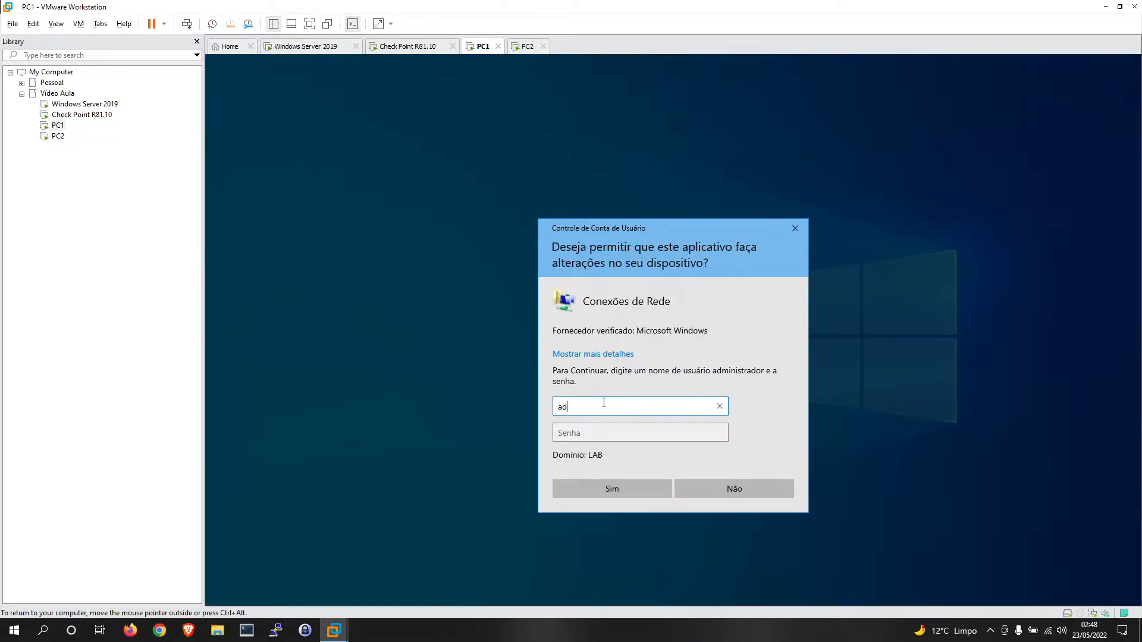
{"action": "type", "text": "ministrator"}
{"action": "key", "text": "Tab"}
{"action": "type", "text": "•"}
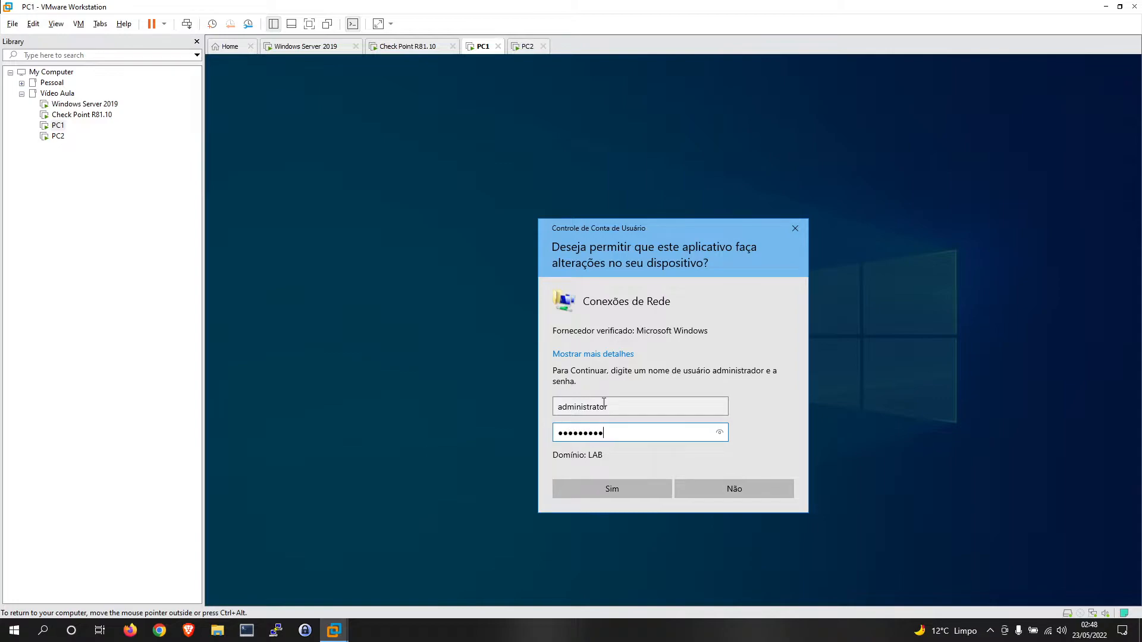
{"action": "key", "text": "Return"}
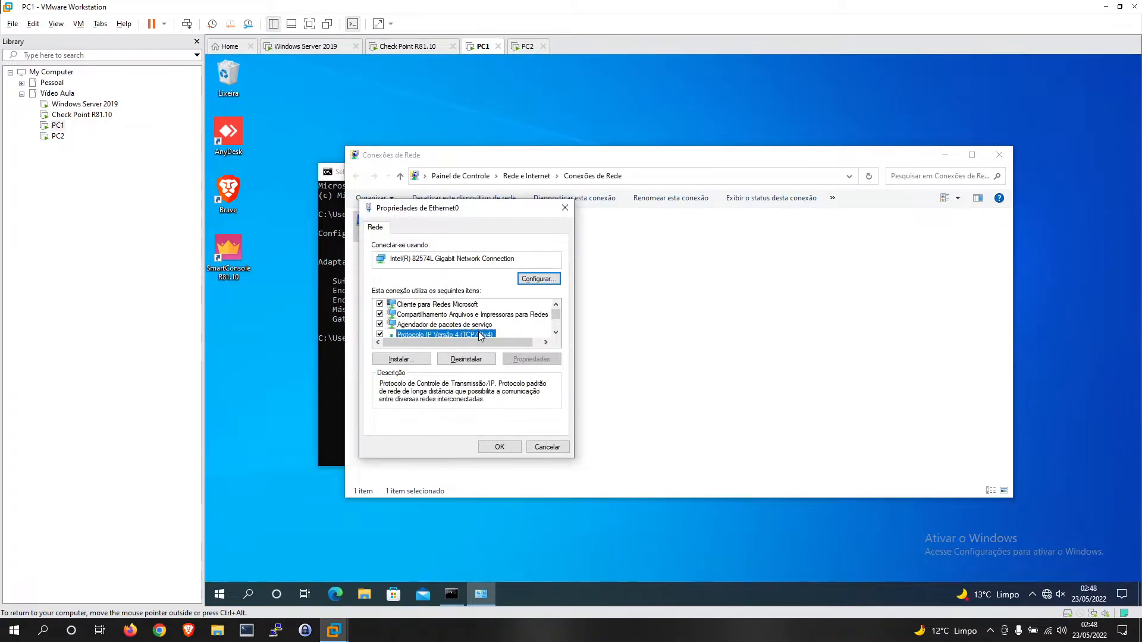
{"action": "double_click", "coordinate": [481, 335]}
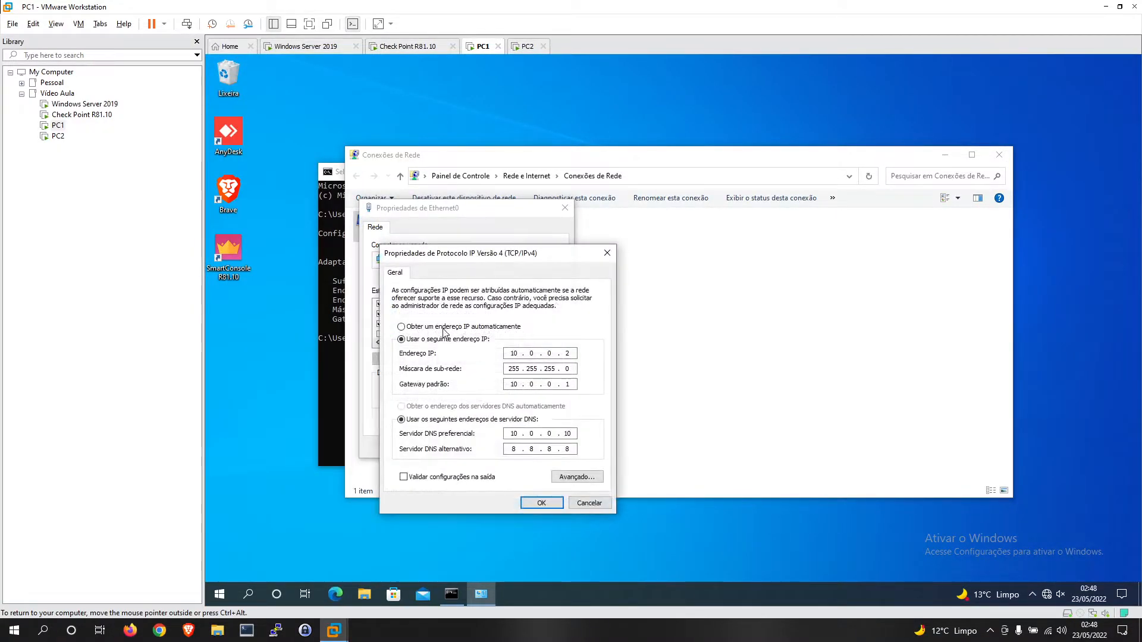
- Set Ethernet0 to obtain its IP address and DNS server addresses automatically, and close the adapter properties
{"action": "left_click", "coordinate": [440, 327]}
{"action": "left_click", "coordinate": [443, 407]}
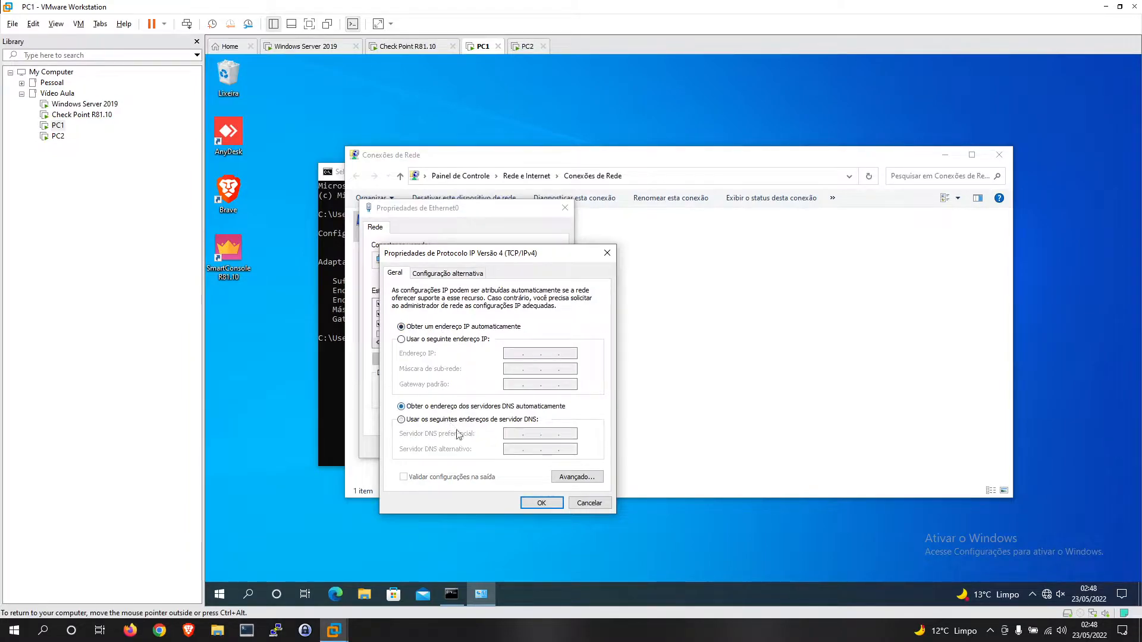
{"action": "left_click", "coordinate": [527, 501]}
{"action": "left_click", "coordinate": [500, 447]}
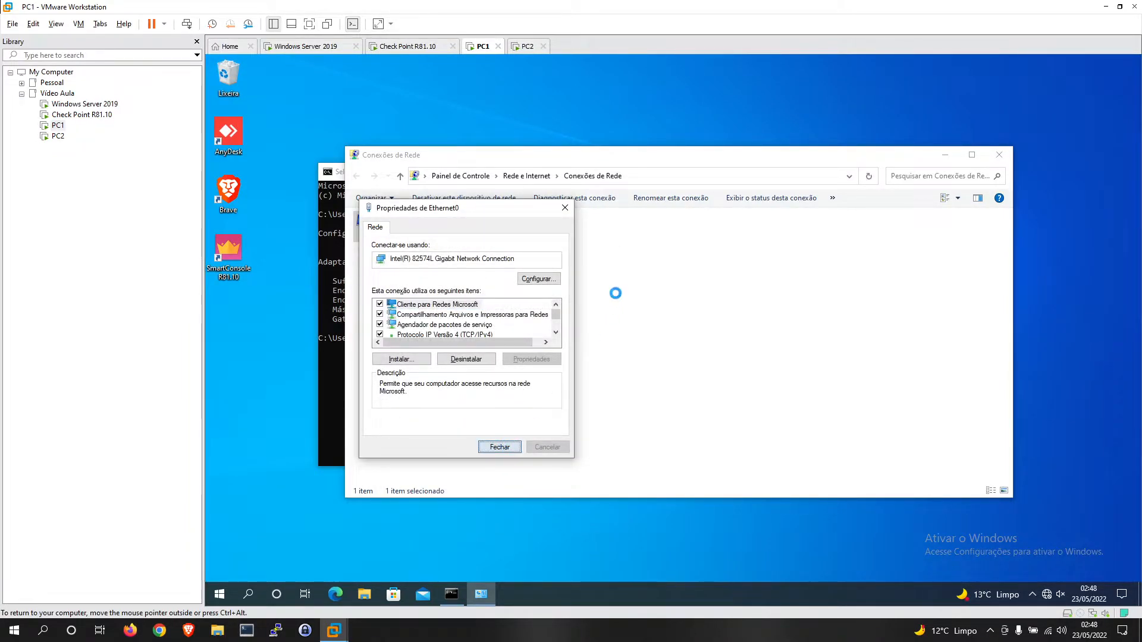
- Run ipconfig again on PC1, highlight the new and the previous IPv4 address, and close the command prompt and network connections
{"action": "left_click", "coordinate": [334, 272]}
{"action": "left_click", "coordinate": [591, 403]}
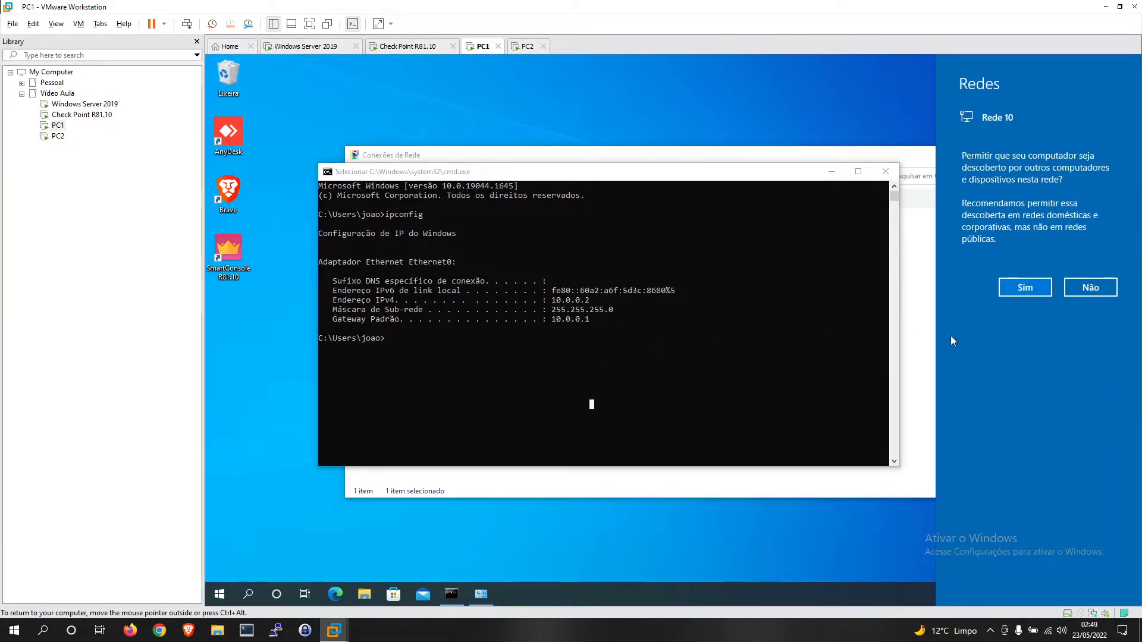
{"action": "left_click", "coordinate": [576, 363]}
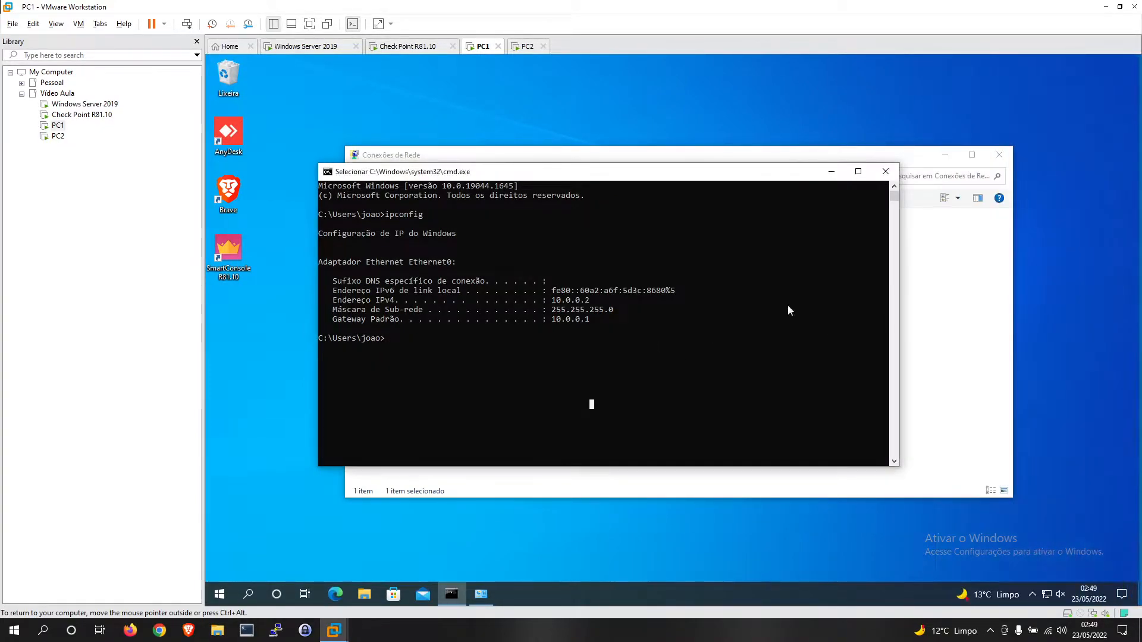
{"action": "key", "text": "Up"}
{"action": "key", "text": "Return"}
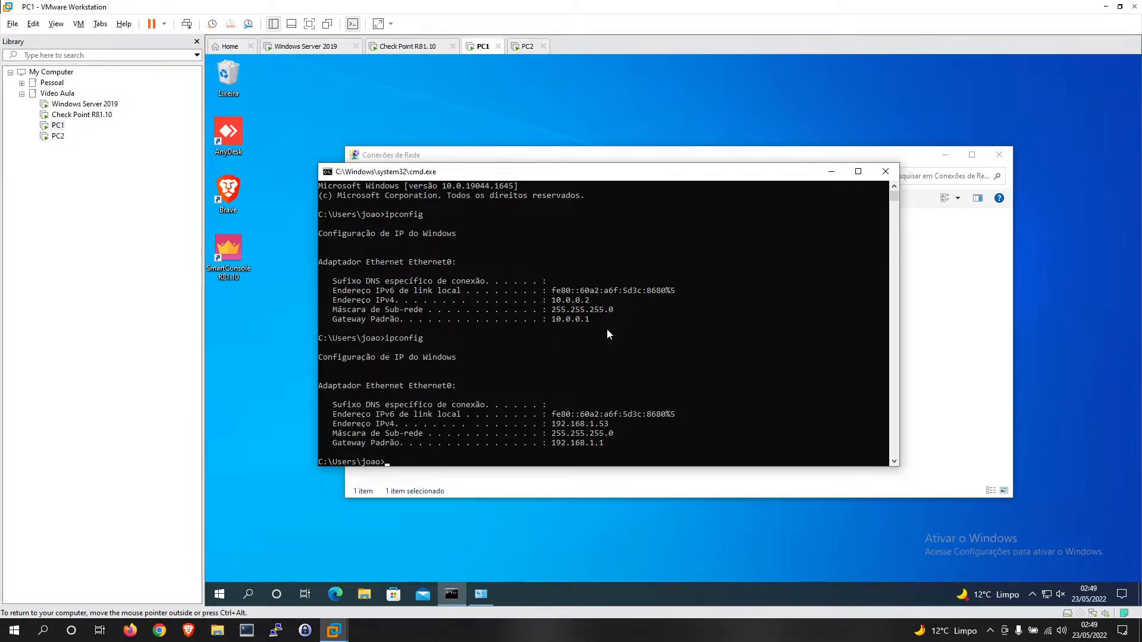
{"action": "left_click_drag", "start_coordinate": [612, 428], "coordinate": [553, 425]}
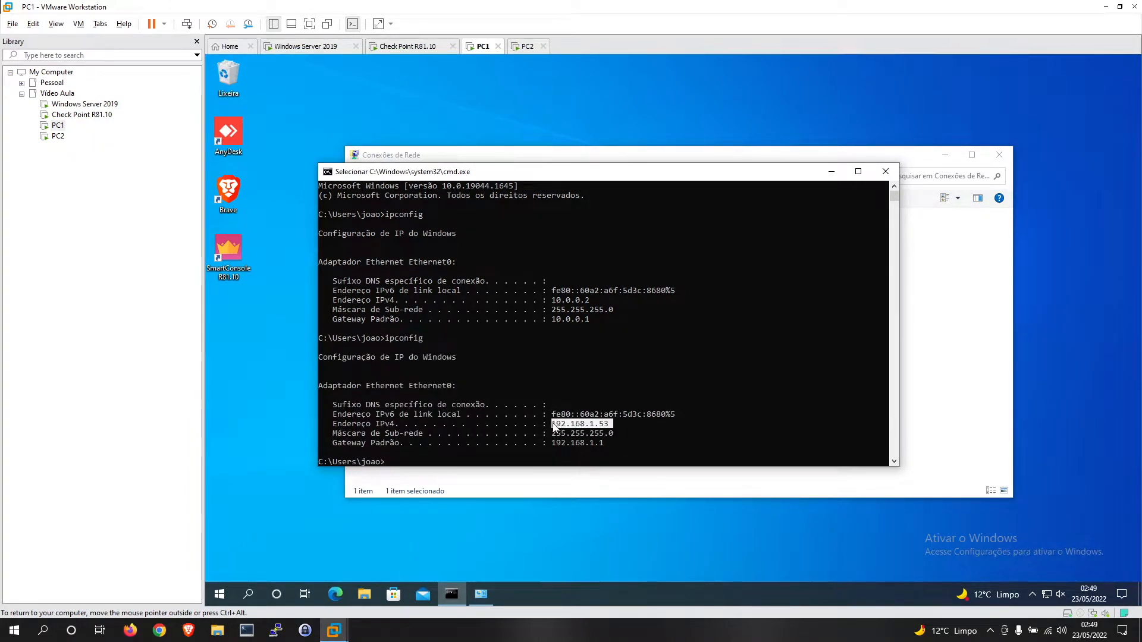
{"action": "left_click_drag", "start_coordinate": [593, 301], "coordinate": [560, 305]}
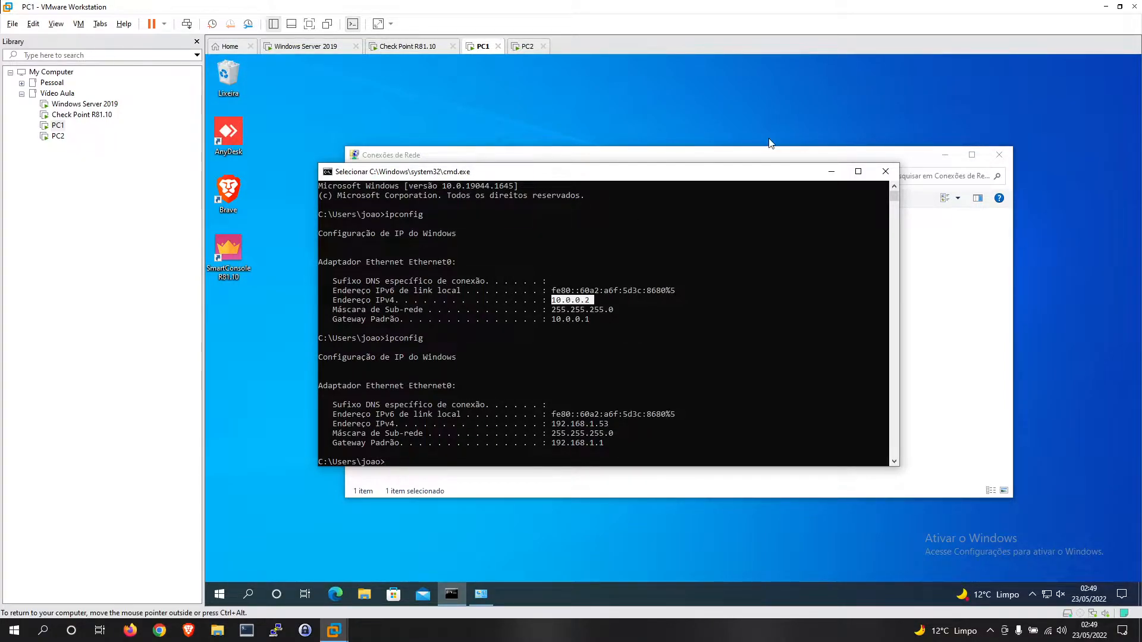
{"action": "left_click", "coordinate": [885, 172]}
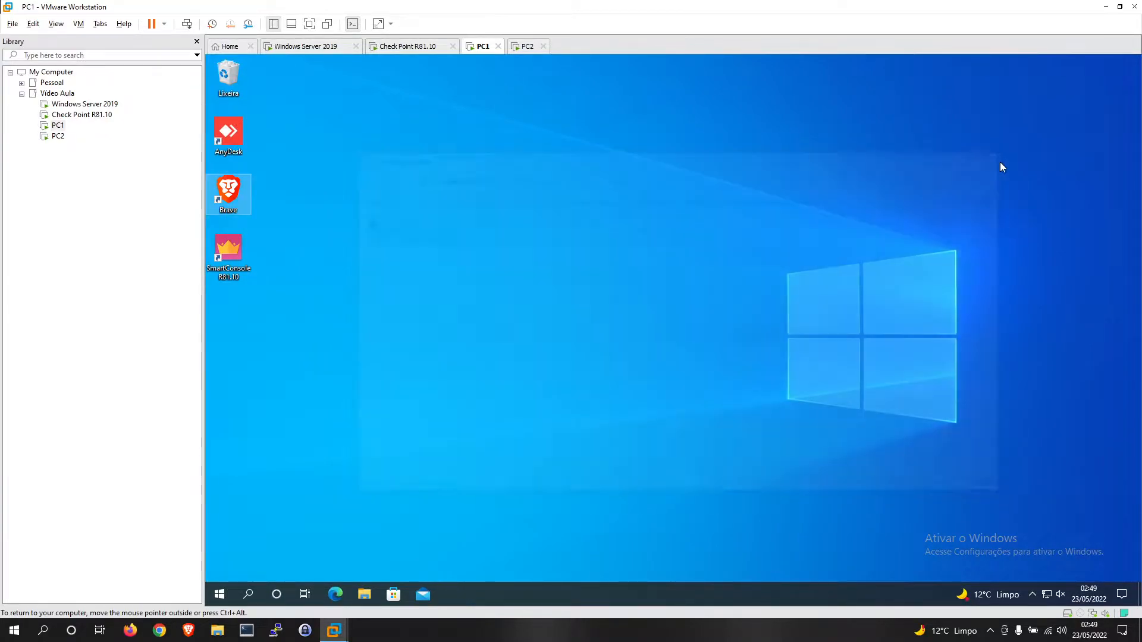
{"action": "left_click", "coordinate": [1000, 155]}
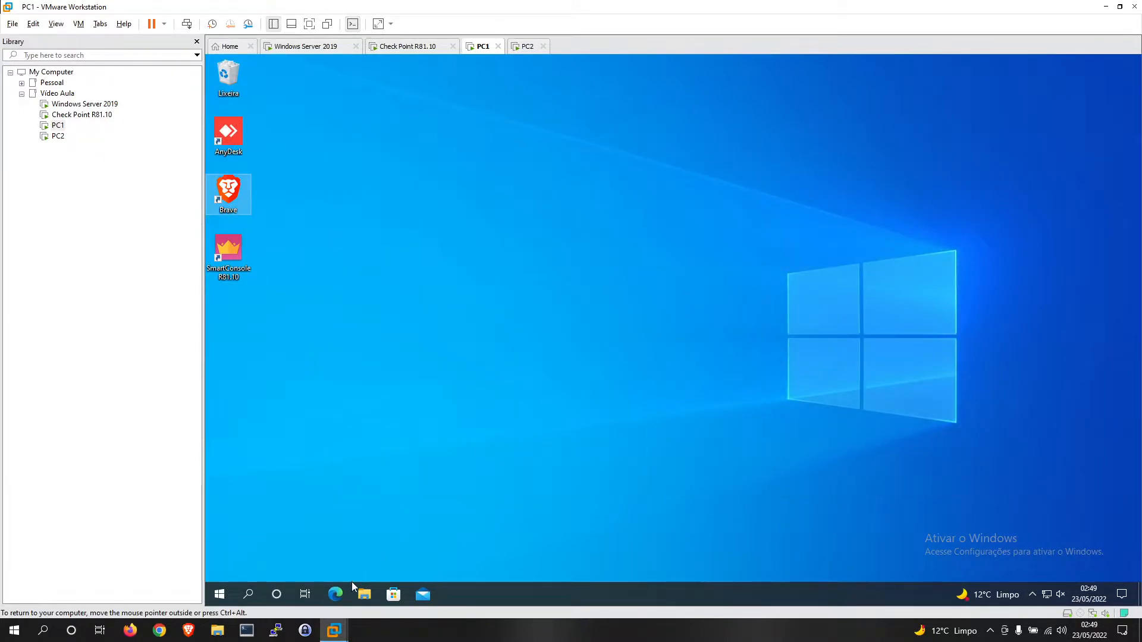
{"action": "double_click", "coordinate": [228, 193]}
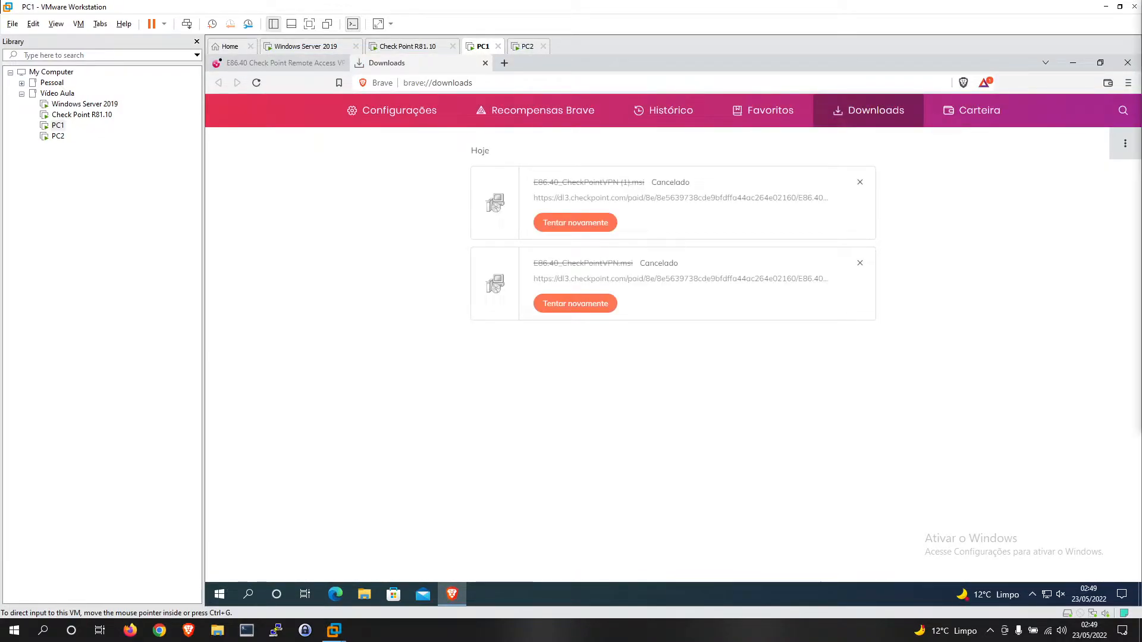
{"action": "left_click", "coordinate": [527, 84]}
{"action": "type", "text": "https://www.checkpoint.com/pt/quantum/remote-access-vpn/"}
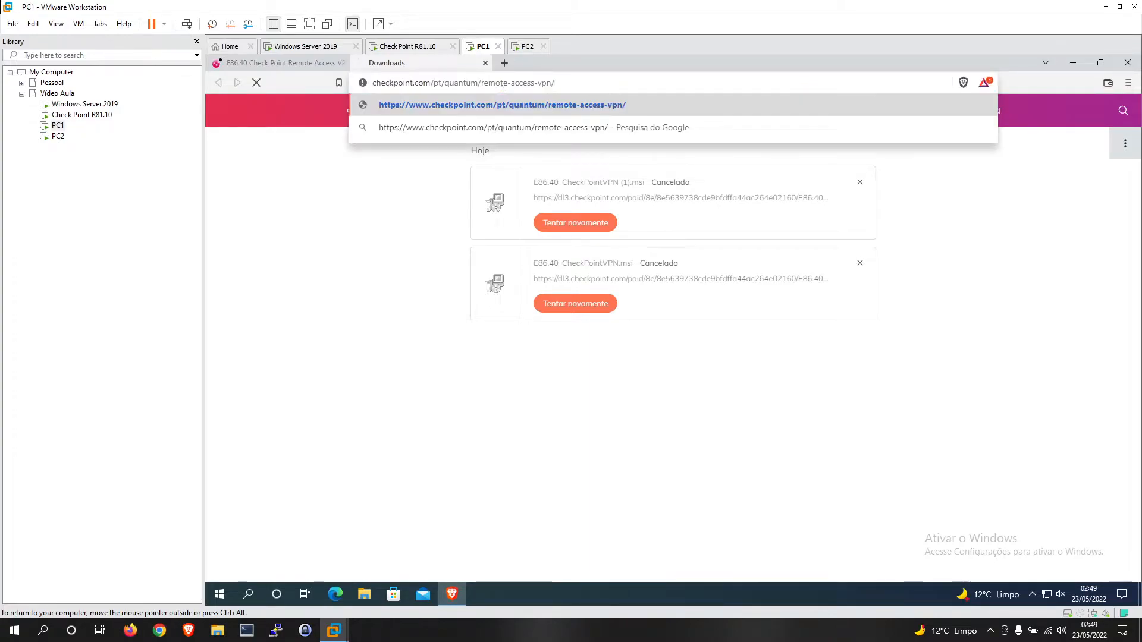
{"action": "key", "text": "Return"}
{"action": "left_click", "coordinate": [343, 62]}
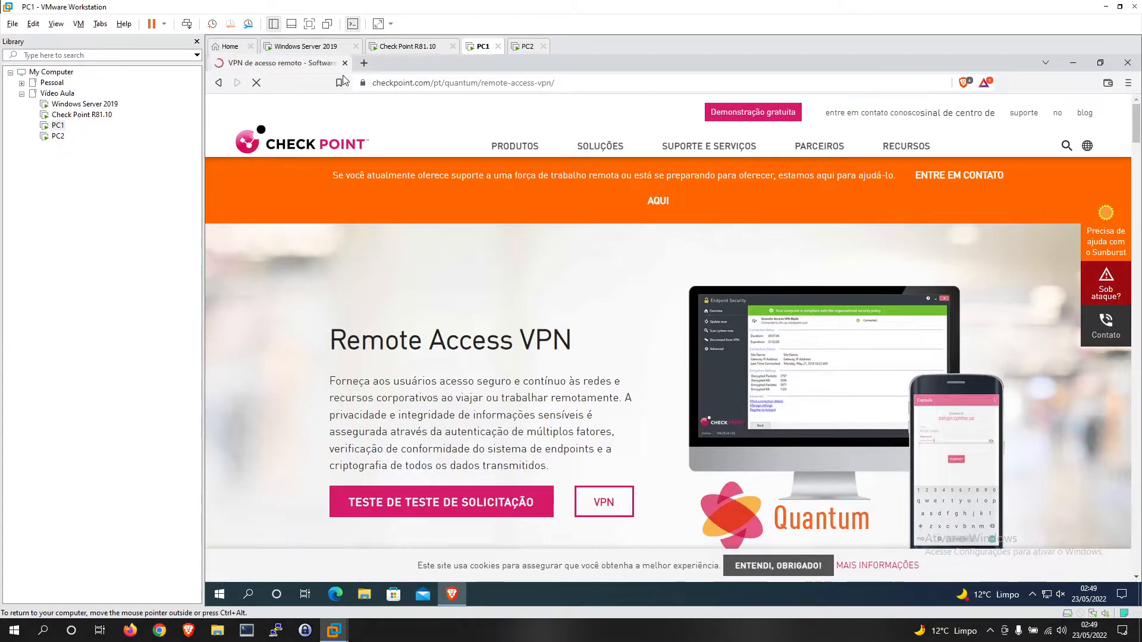
- Look through the Remote Access VPN page, highlighting the IPsec VPN and Portal SSL VPN products, down to the client downloads
{"action": "scroll", "coordinate": [462, 363], "scroll_direction": "down", "scroll_amount": 6}
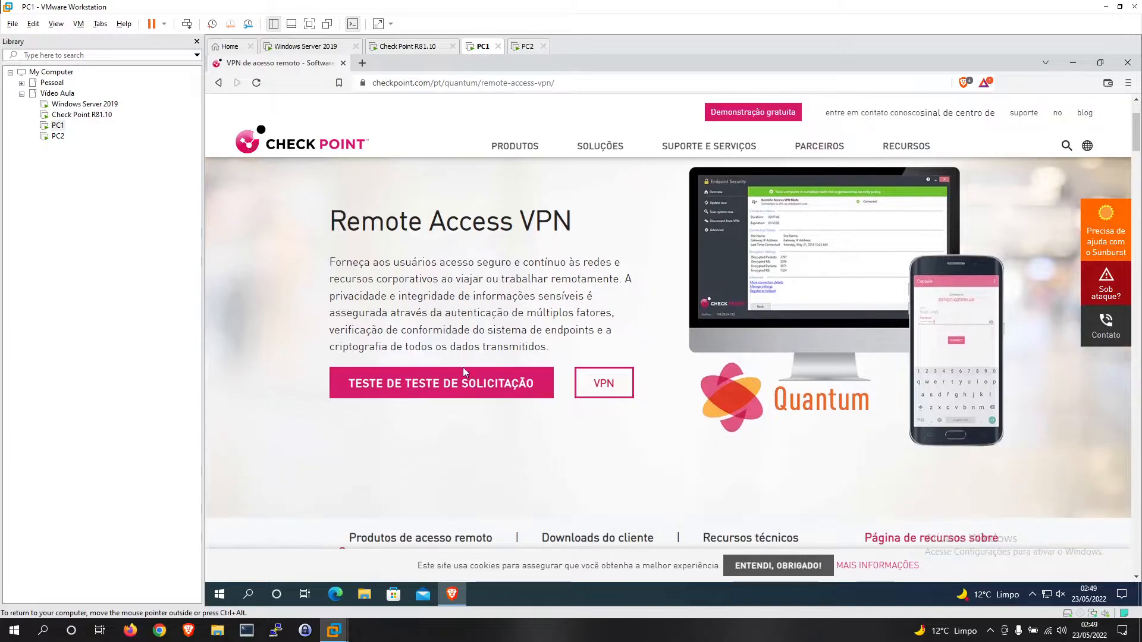
{"action": "scroll", "coordinate": [455, 369], "scroll_direction": "up", "scroll_amount": 5}
{"action": "scroll", "coordinate": [423, 250], "scroll_direction": "up", "scroll_amount": 2}
{"action": "scroll", "coordinate": [510, 398], "scroll_direction": "down", "scroll_amount": 5}
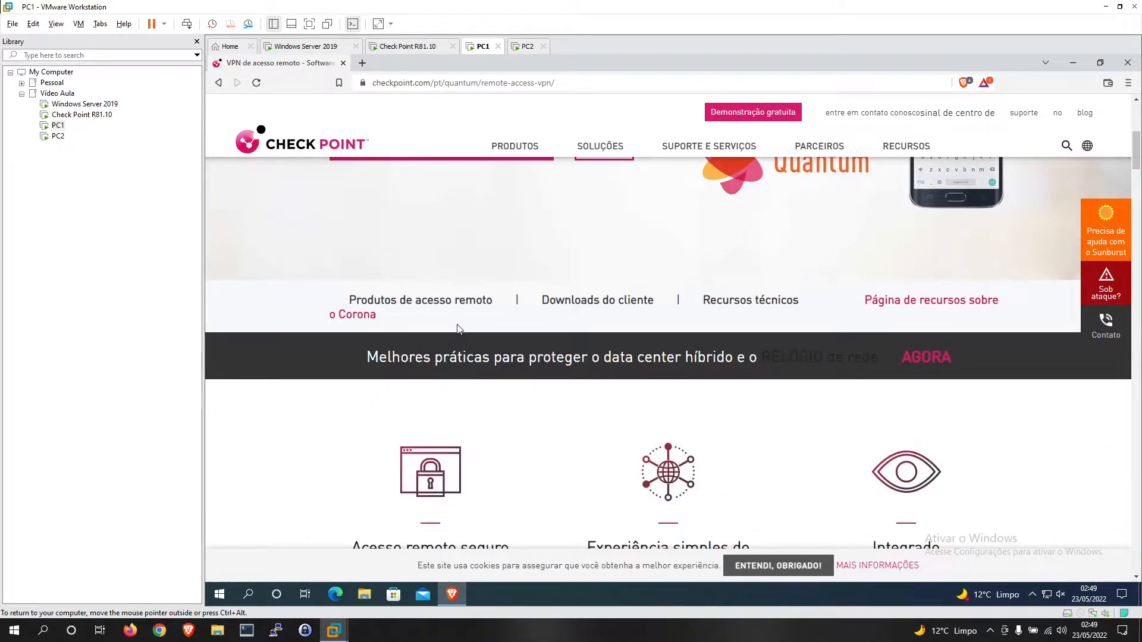
{"action": "scroll", "coordinate": [417, 321], "scroll_direction": "down", "scroll_amount": 3}
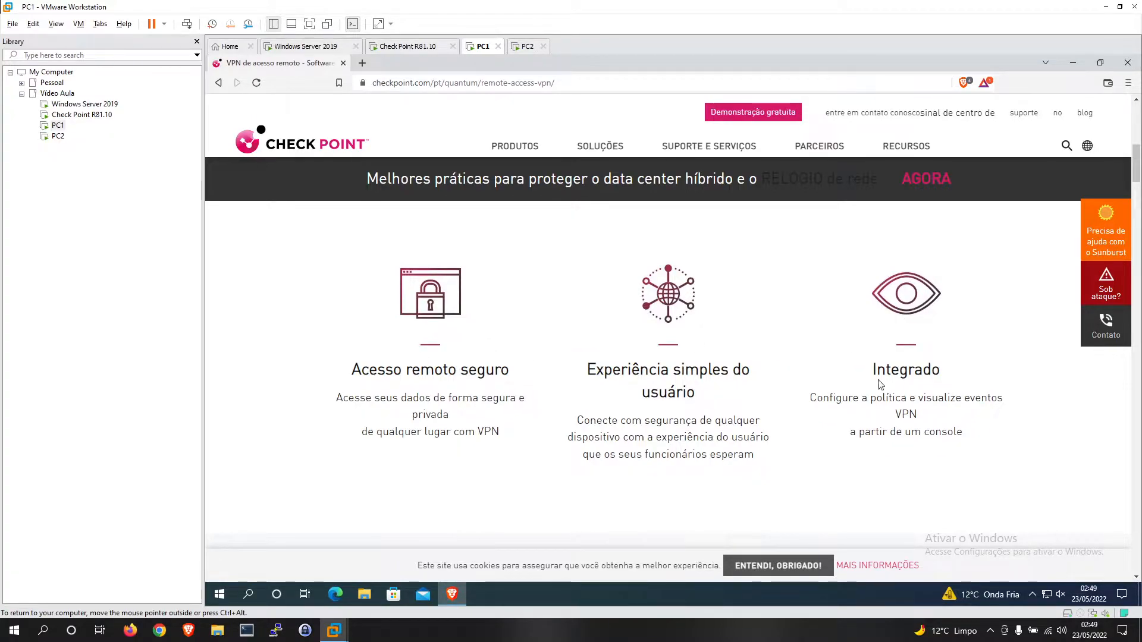
{"action": "scroll", "coordinate": [743, 345], "scroll_direction": "down", "scroll_amount": 5}
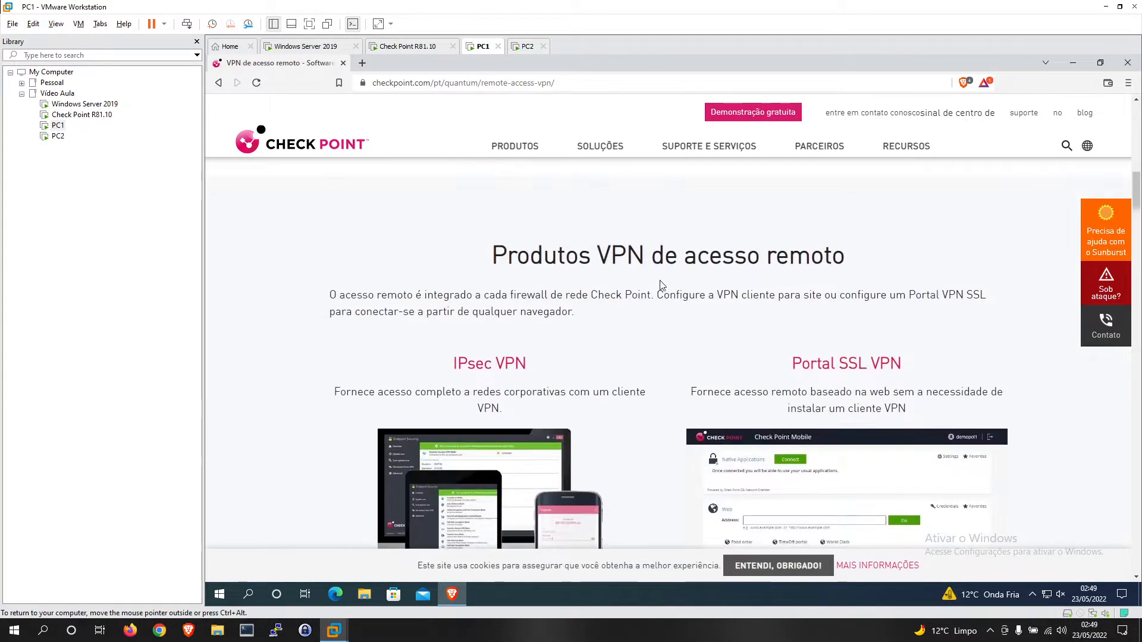
{"action": "scroll", "coordinate": [668, 291], "scroll_direction": "down", "scroll_amount": 2}
{"action": "left_click_drag", "start_coordinate": [453, 245], "coordinate": [527, 244]}
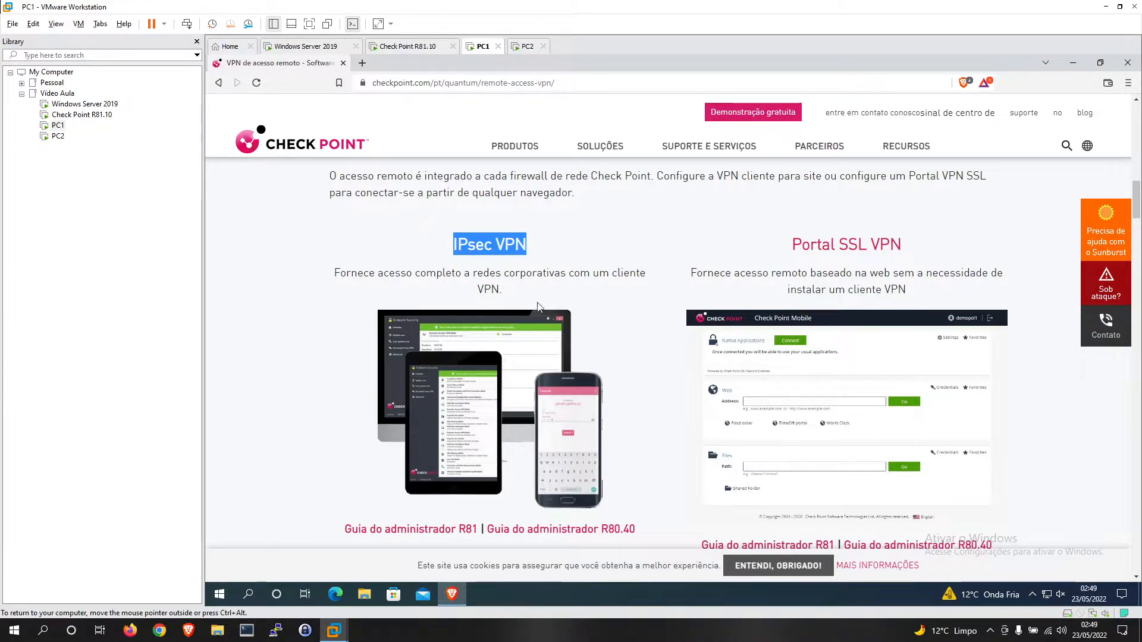
{"action": "left_click_drag", "start_coordinate": [903, 244], "coordinate": [798, 243]}
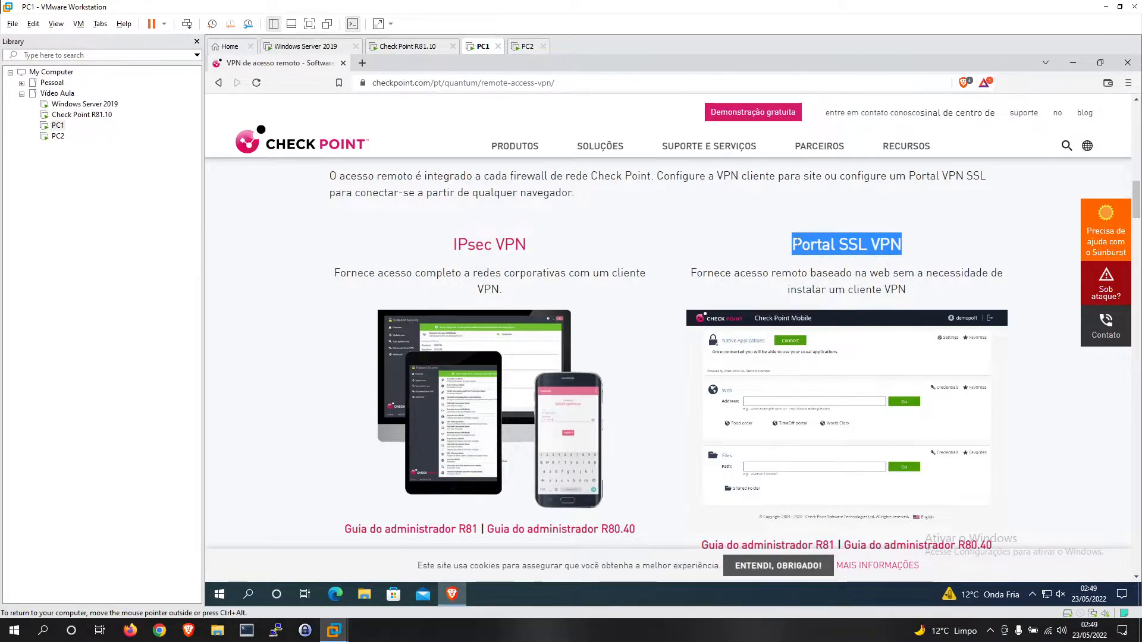
{"action": "scroll", "coordinate": [938, 184], "scroll_direction": "down", "scroll_amount": 2}
{"action": "scroll", "coordinate": [751, 326], "scroll_direction": "down", "scroll_amount": 5}
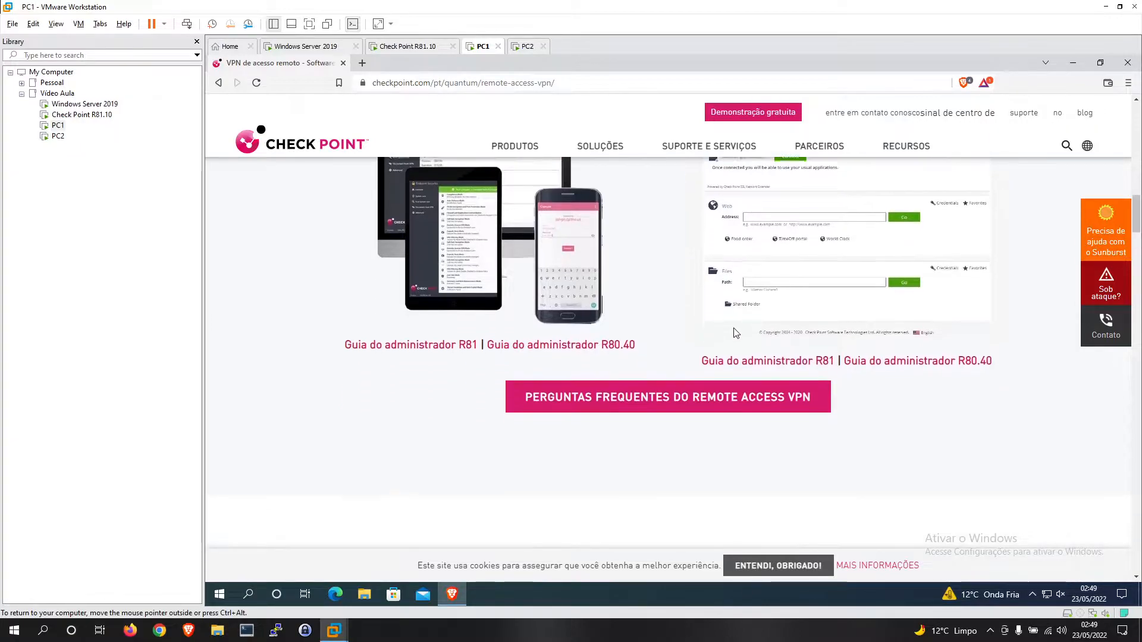
{"action": "scroll", "coordinate": [529, 311], "scroll_direction": "up", "scroll_amount": 1}
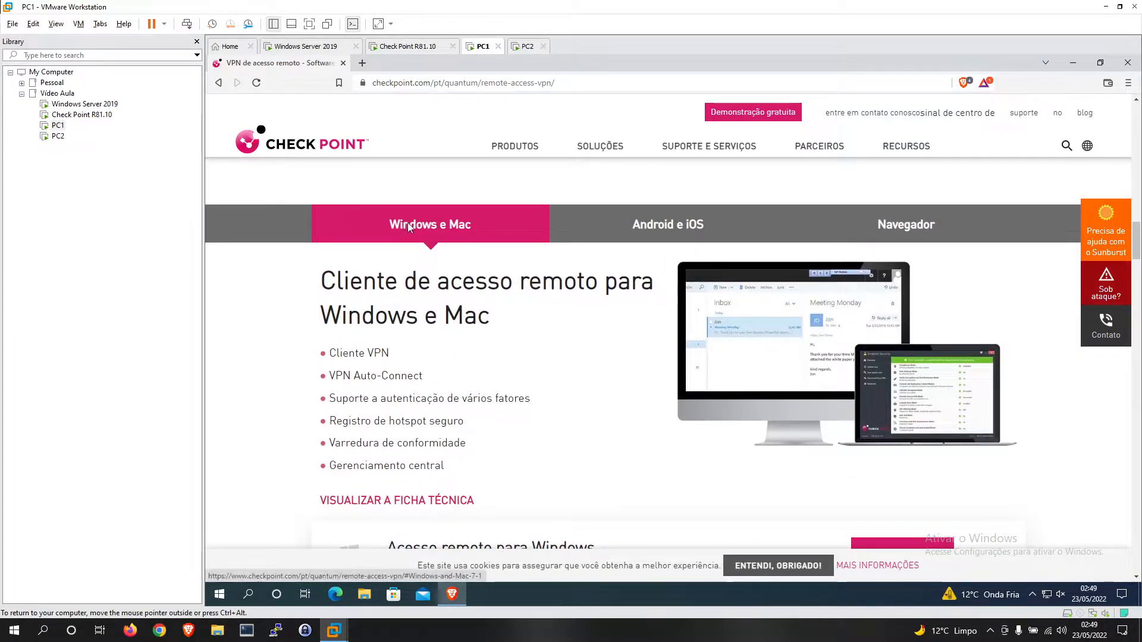
- Examine the client options offered for Android and iOS and for the browser (Mobile Access SSL VPN Portal)
{"action": "left_click", "coordinate": [678, 227]}
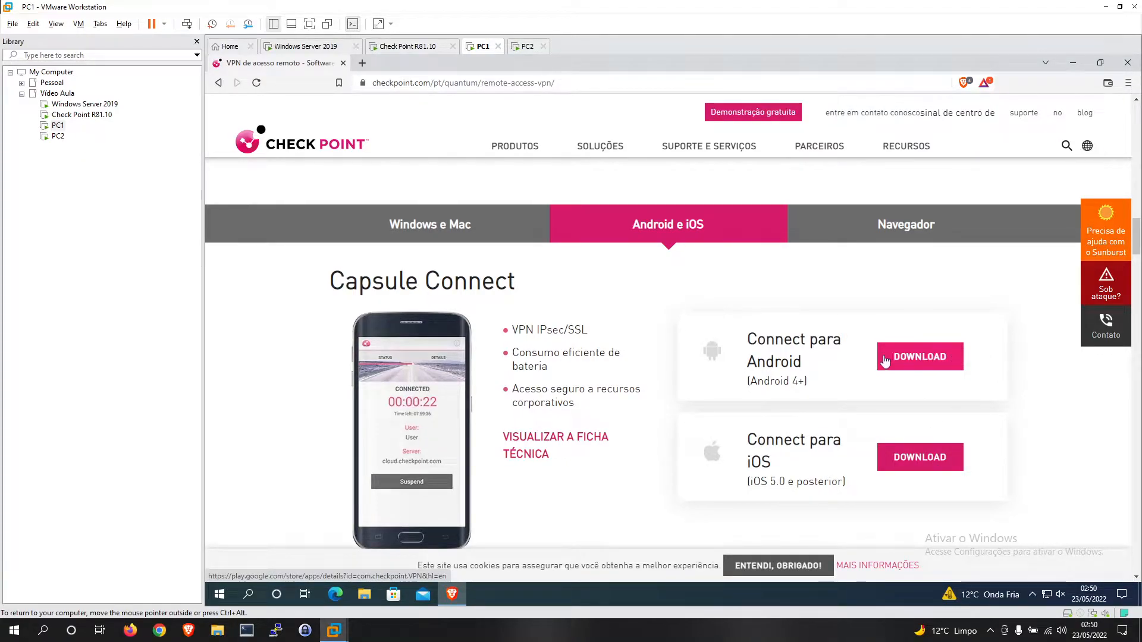
{"action": "left_click", "coordinate": [919, 225]}
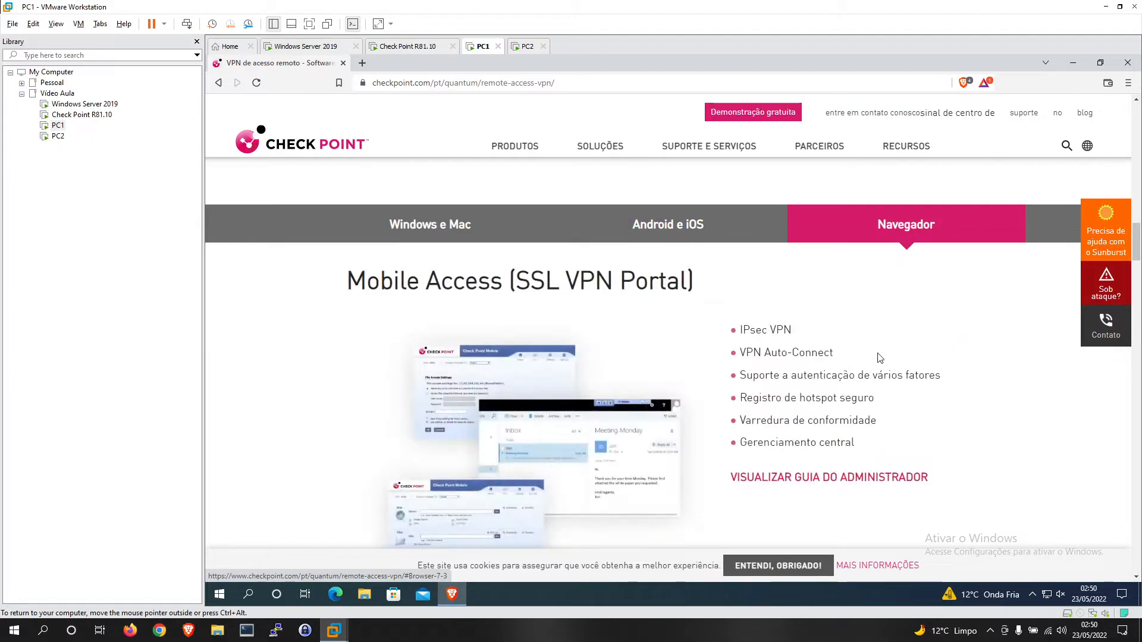
{"action": "scroll", "coordinate": [594, 393], "scroll_direction": "down", "scroll_amount": 1}
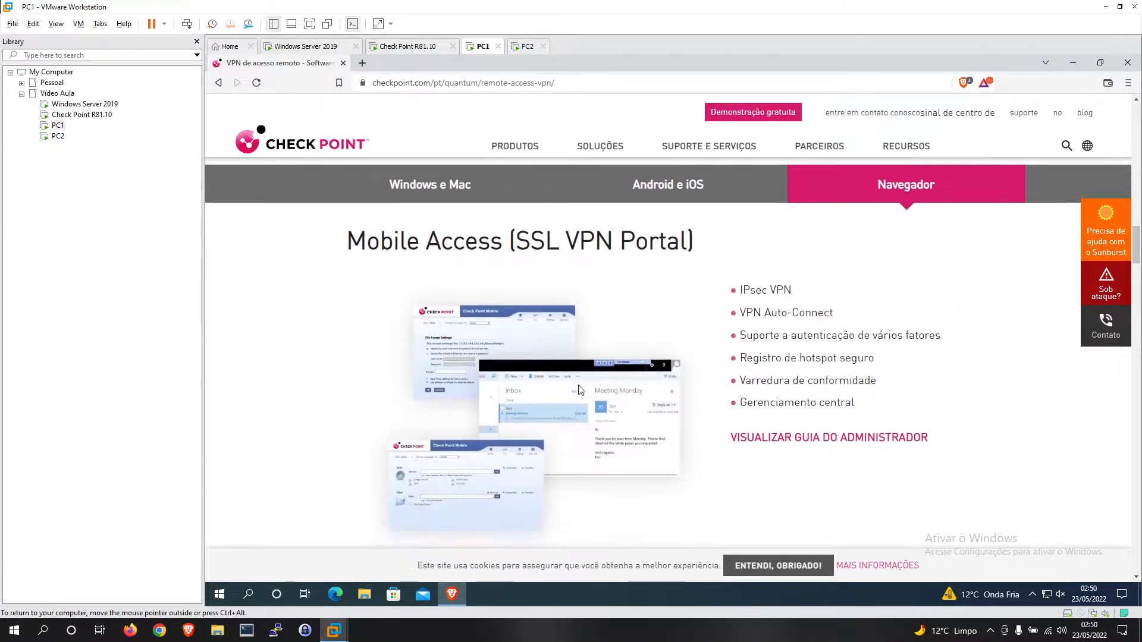
{"action": "scroll", "coordinate": [464, 281], "scroll_direction": "up", "scroll_amount": 2}
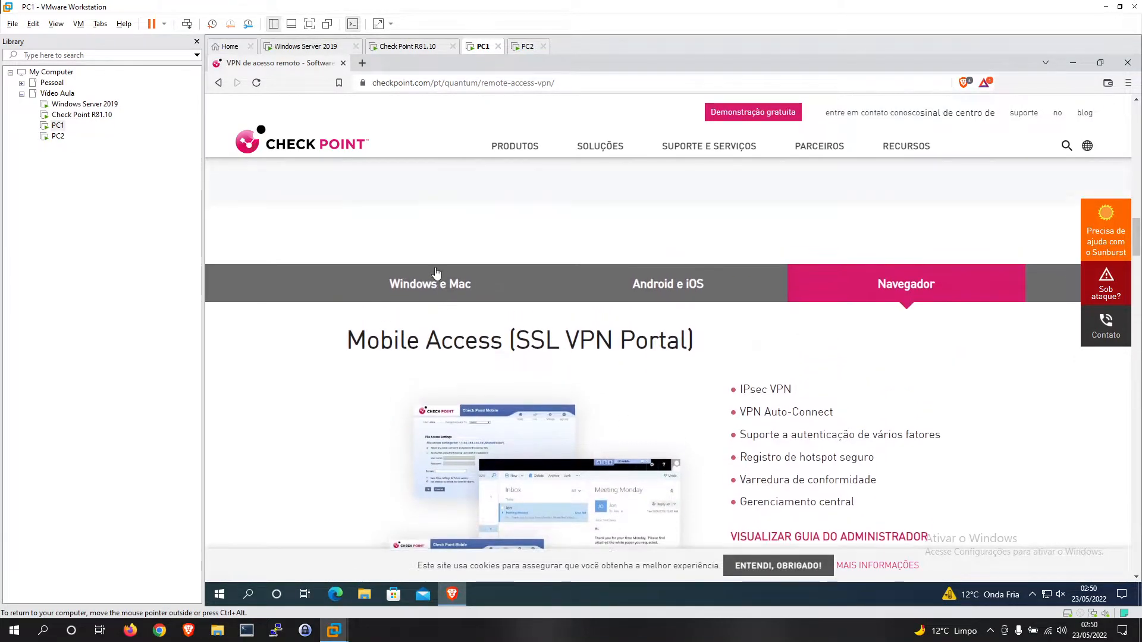
- Open the download details for the Windows remote access client and highlight the installer's file name
{"action": "left_click", "coordinate": [419, 283]}
{"action": "scroll", "coordinate": [476, 292], "scroll_direction": "down", "scroll_amount": 2}
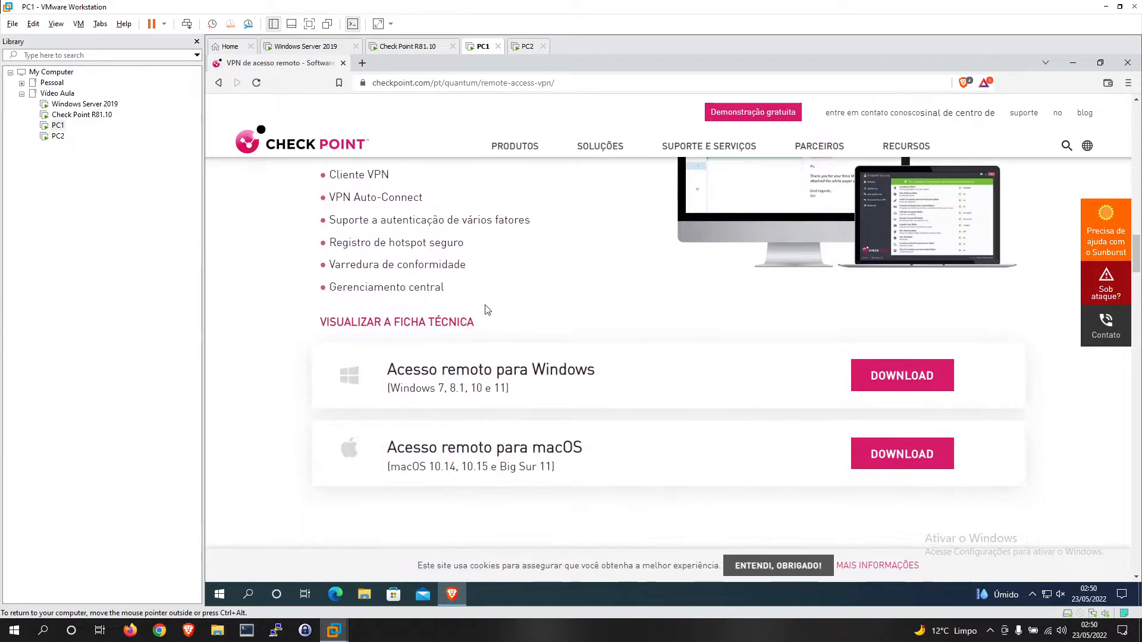
{"action": "left_click", "coordinate": [925, 373]}
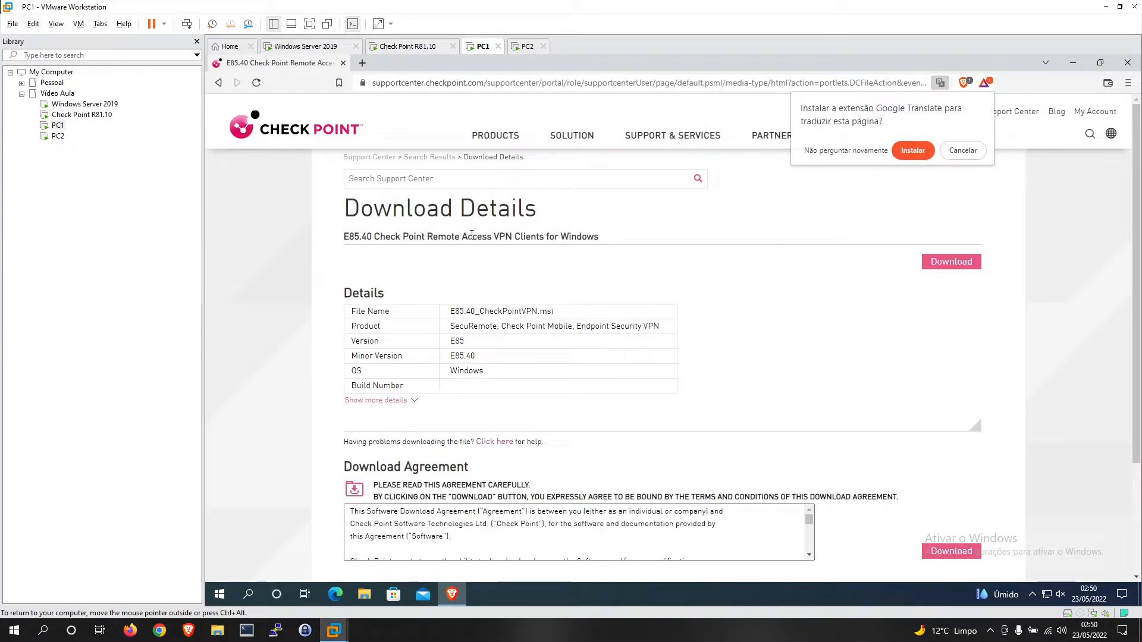
{"action": "left_click_drag", "start_coordinate": [554, 311], "coordinate": [455, 311]}
{"action": "left_click", "coordinate": [466, 307]}
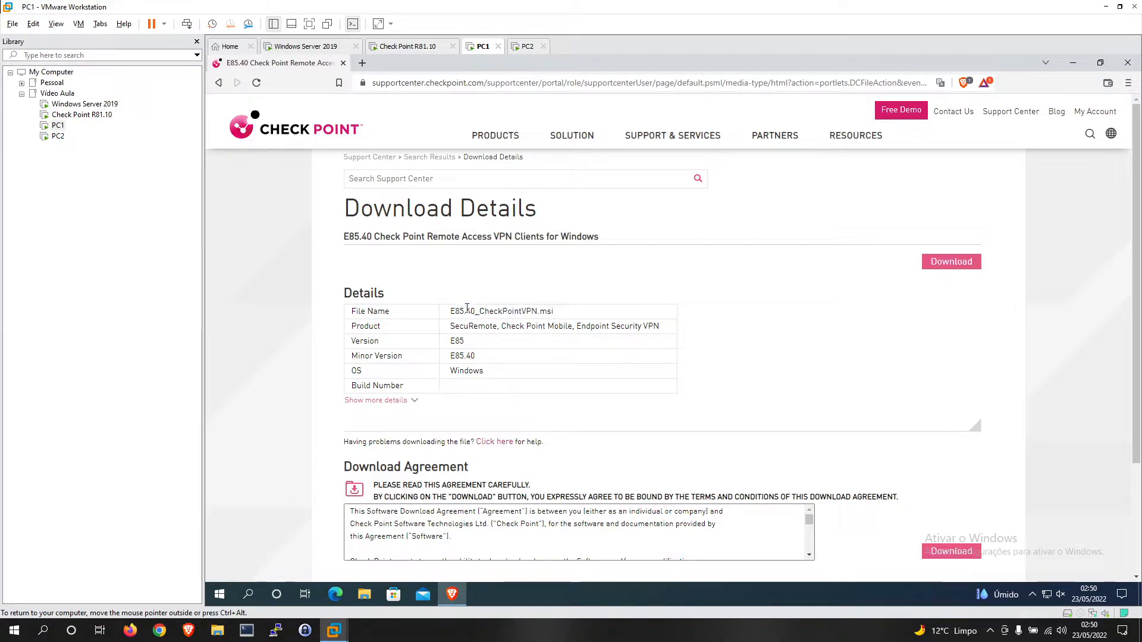
{"action": "left_click_drag", "start_coordinate": [555, 311], "coordinate": [461, 313]}
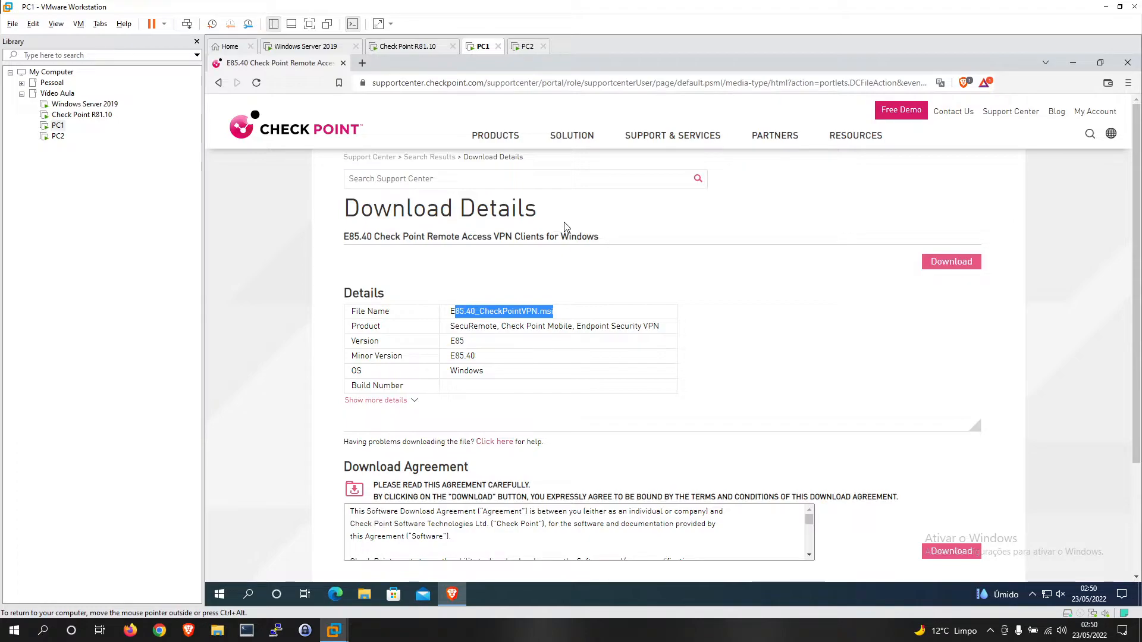
- Search the Support Center for "Check Point Remote Access VPN Clients for Windows", copied from the download page's title
{"action": "left_click_drag", "start_coordinate": [606, 237], "coordinate": [376, 236]}
{"action": "key", "text": "ctrl+c"}
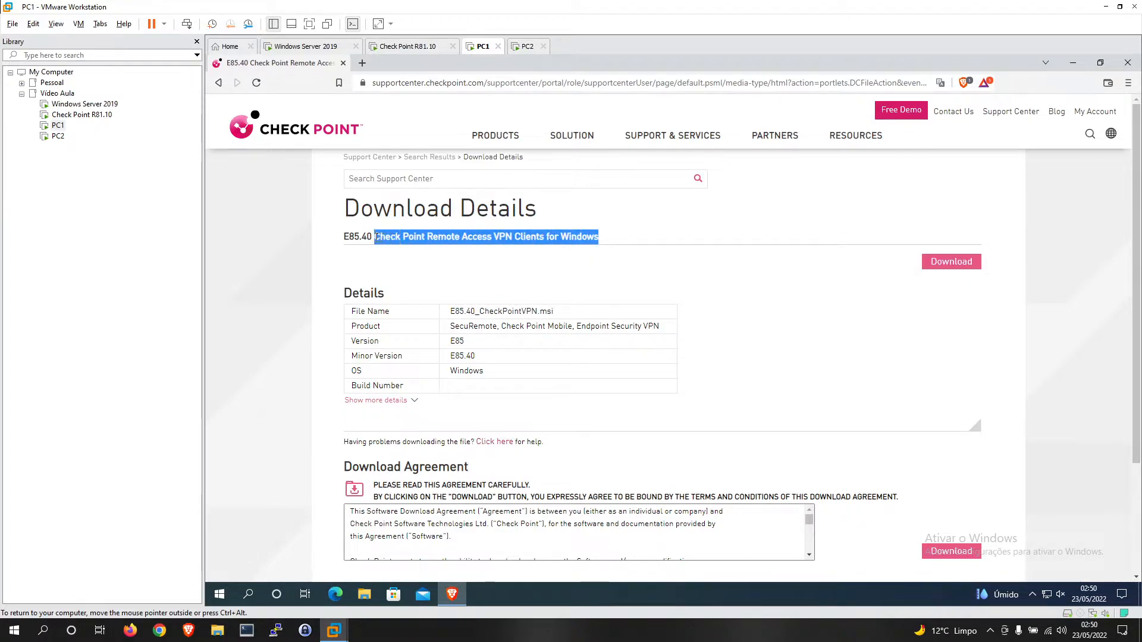
{"action": "left_click", "coordinate": [407, 182]}
{"action": "key", "text": "ctrl+v"}
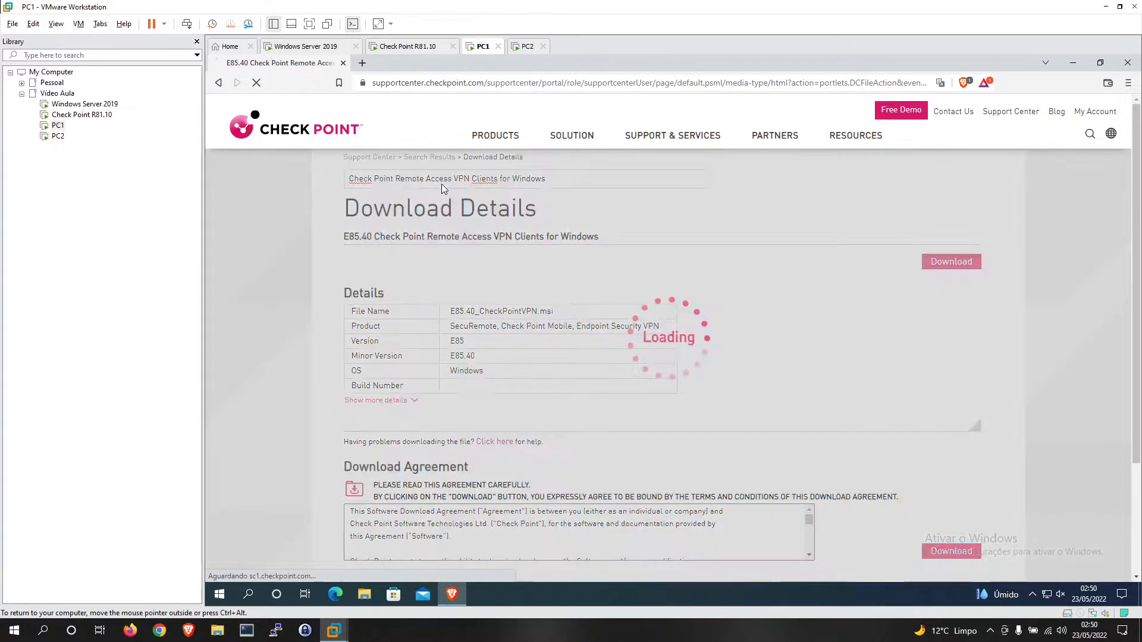
- Hide the virtual machine library, then show the Downloads search results ordered by date
{"action": "left_click", "coordinate": [196, 41]}
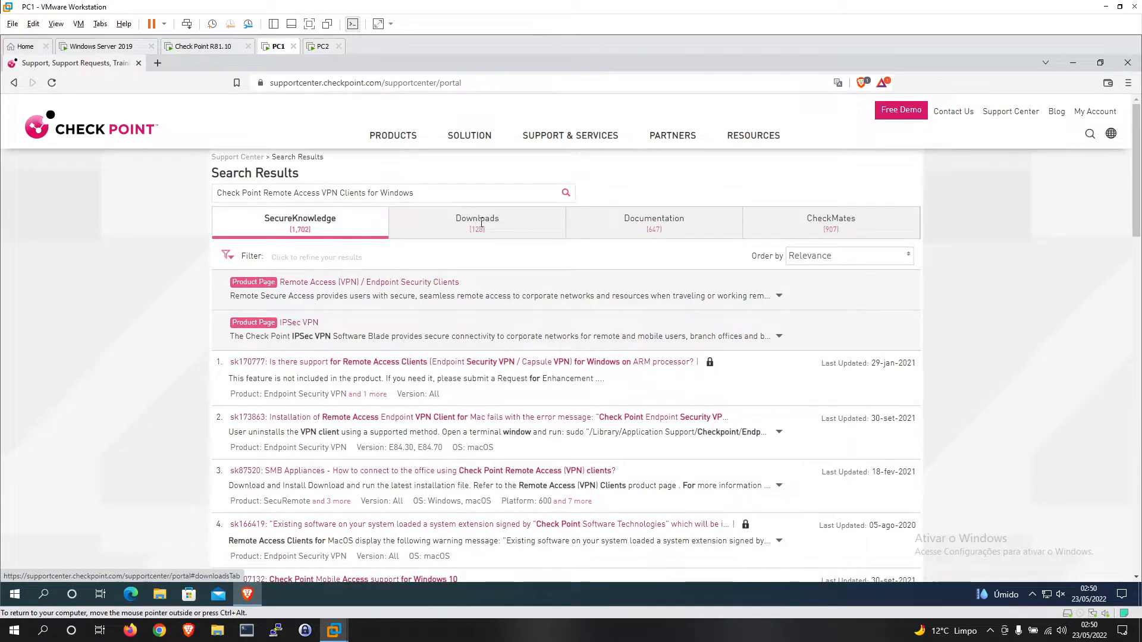
{"action": "left_click", "coordinate": [479, 219]}
{"action": "left_click", "coordinate": [847, 257]}
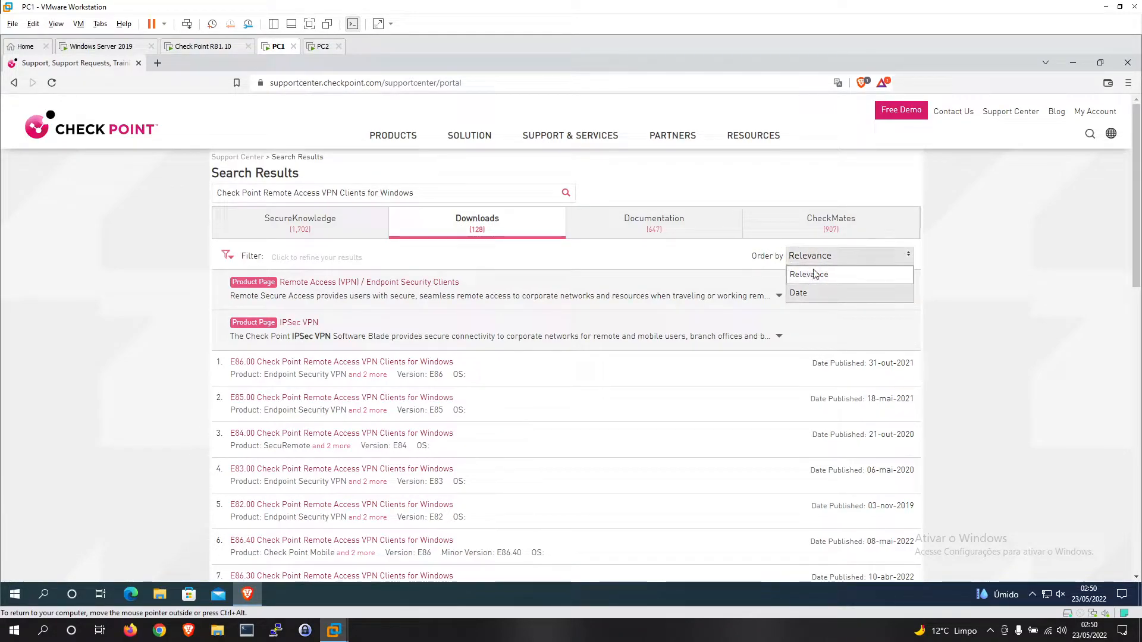
{"action": "left_click", "coordinate": [804, 294]}
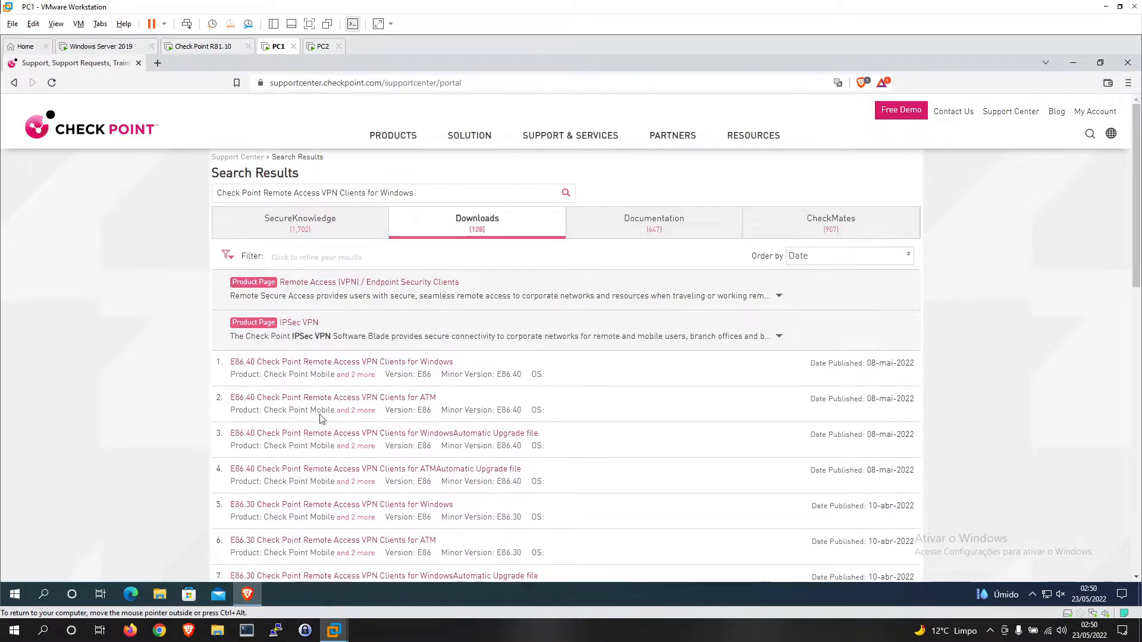
- Download the E86.40 Check Point Remote Access VPN Clients for Windows installer to the Downloads folder and highlight the download's title
{"action": "left_click", "coordinate": [304, 364]}
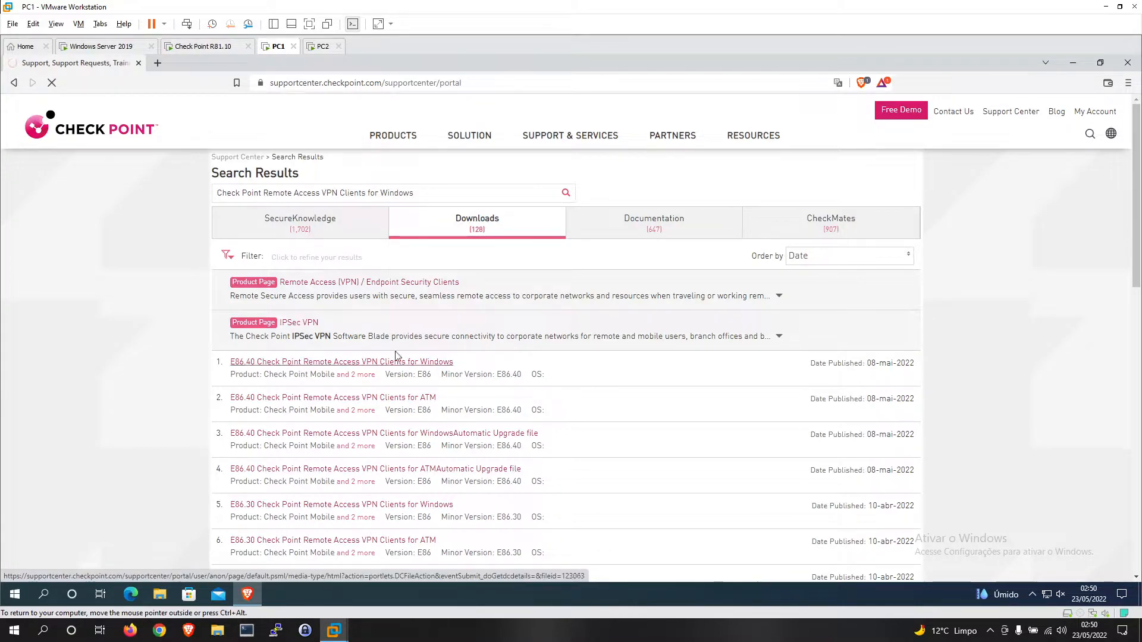
{"action": "left_click", "coordinate": [857, 266]}
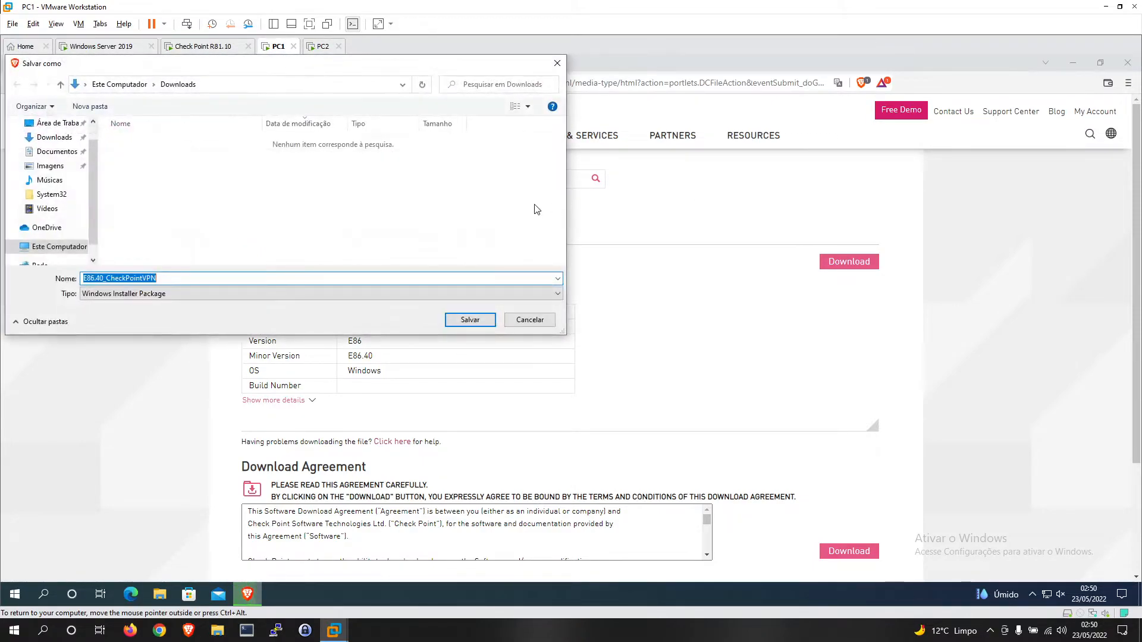
{"action": "left_click", "coordinate": [470, 319]}
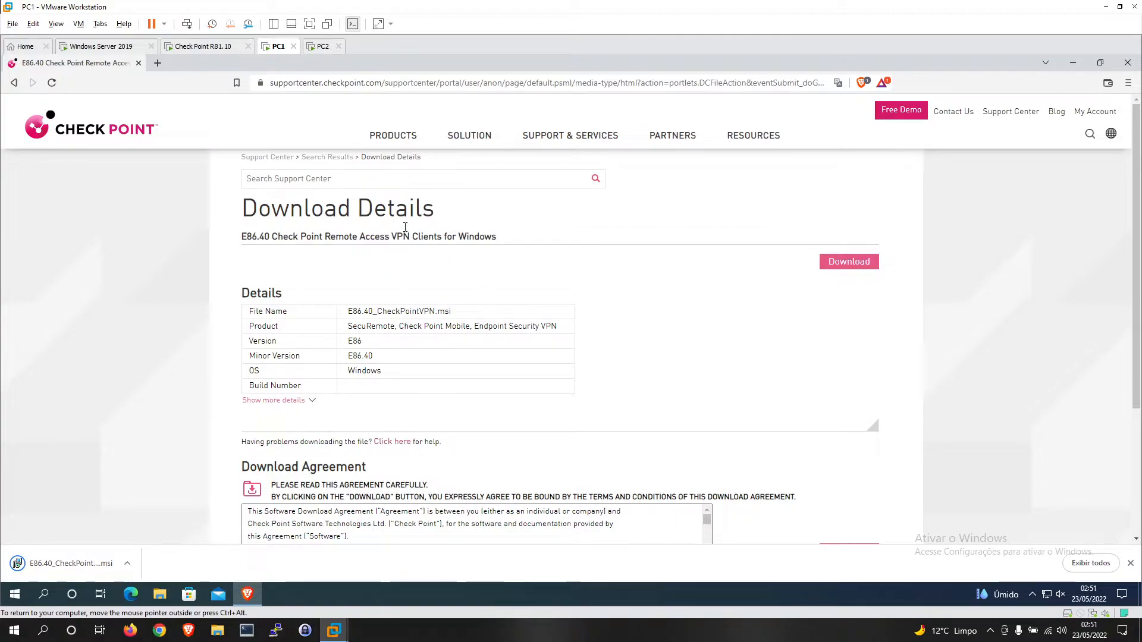
{"action": "left_click_drag", "start_coordinate": [434, 209], "coordinate": [248, 202]}
{"action": "left_click_drag", "start_coordinate": [494, 238], "coordinate": [438, 213]}
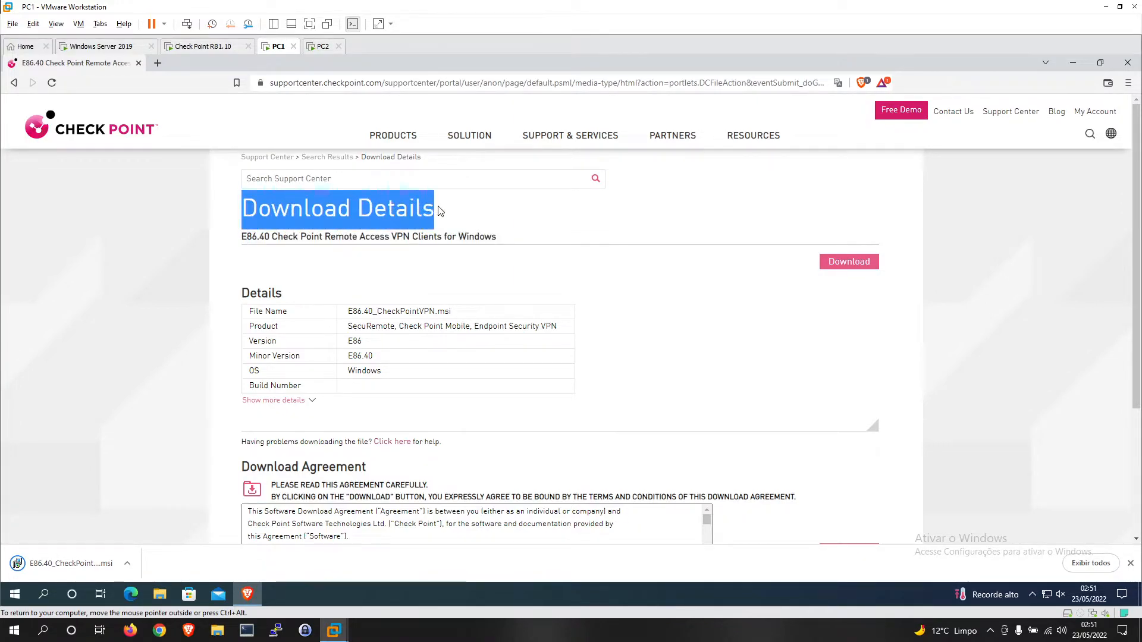
{"action": "left_click_drag", "start_coordinate": [501, 233], "coordinate": [240, 237]}
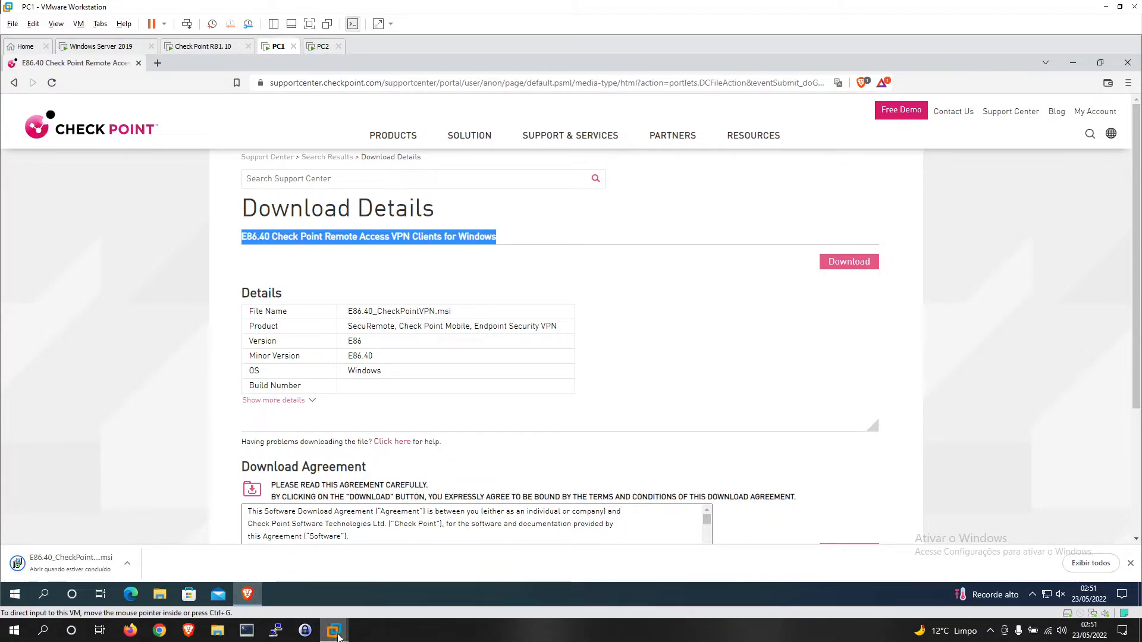
- Switch to the PC2 virtual machine, minimize its command prompt, and review the participating gateways of the RemoteAccess VPN community
{"action": "left_click", "coordinate": [321, 47]}
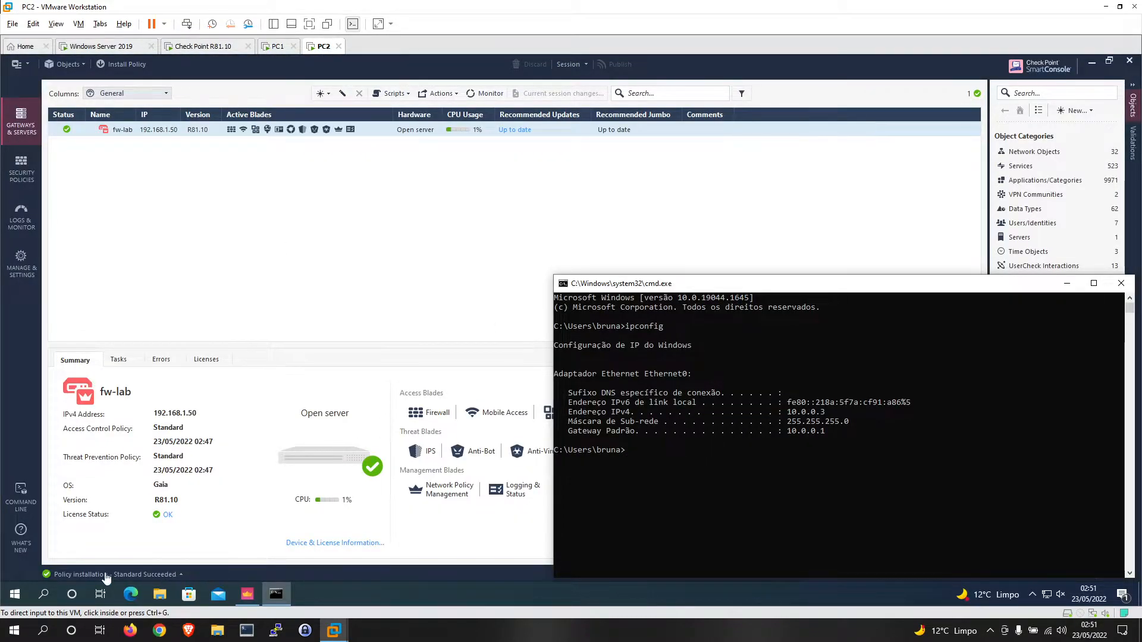
{"action": "left_click", "coordinate": [1067, 284]}
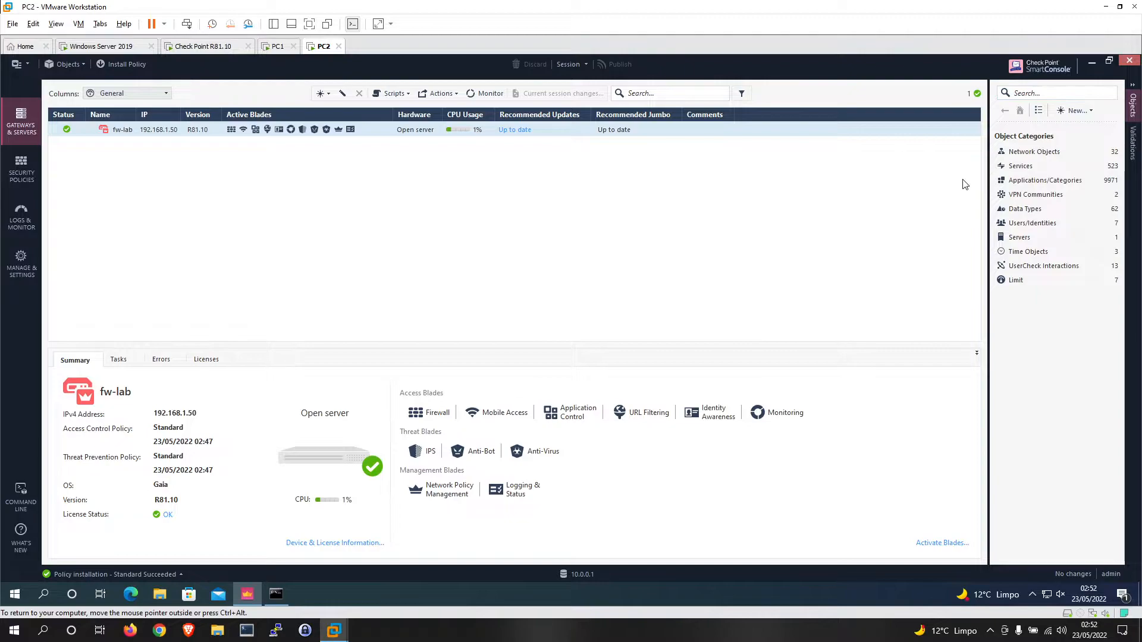
{"action": "left_click", "coordinate": [1067, 193]}
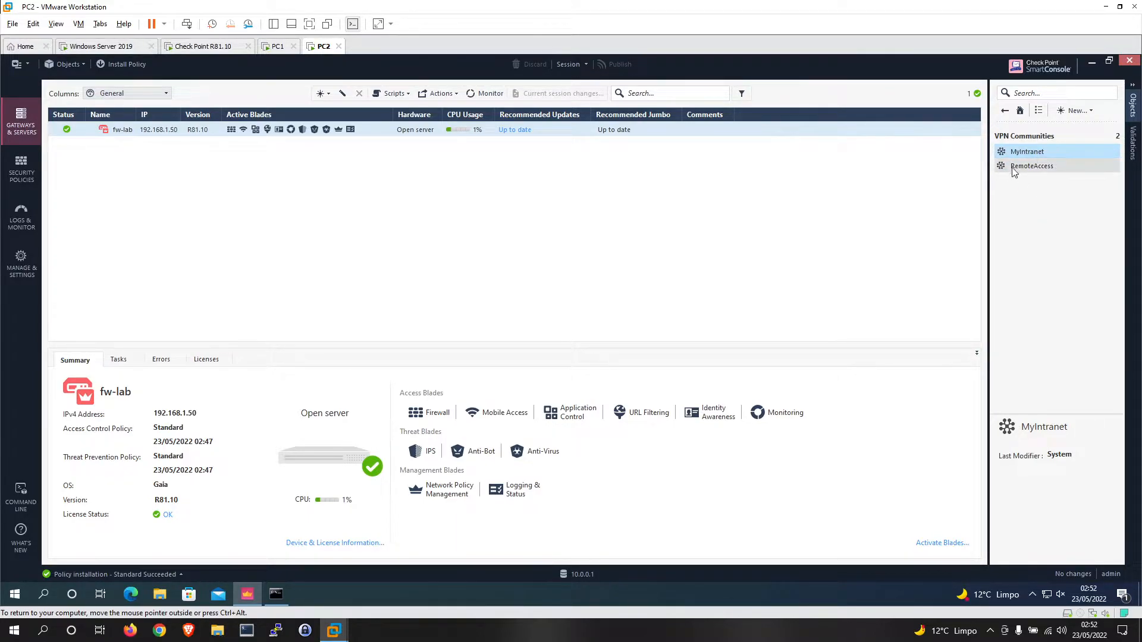
{"action": "left_click", "coordinate": [1032, 165]}
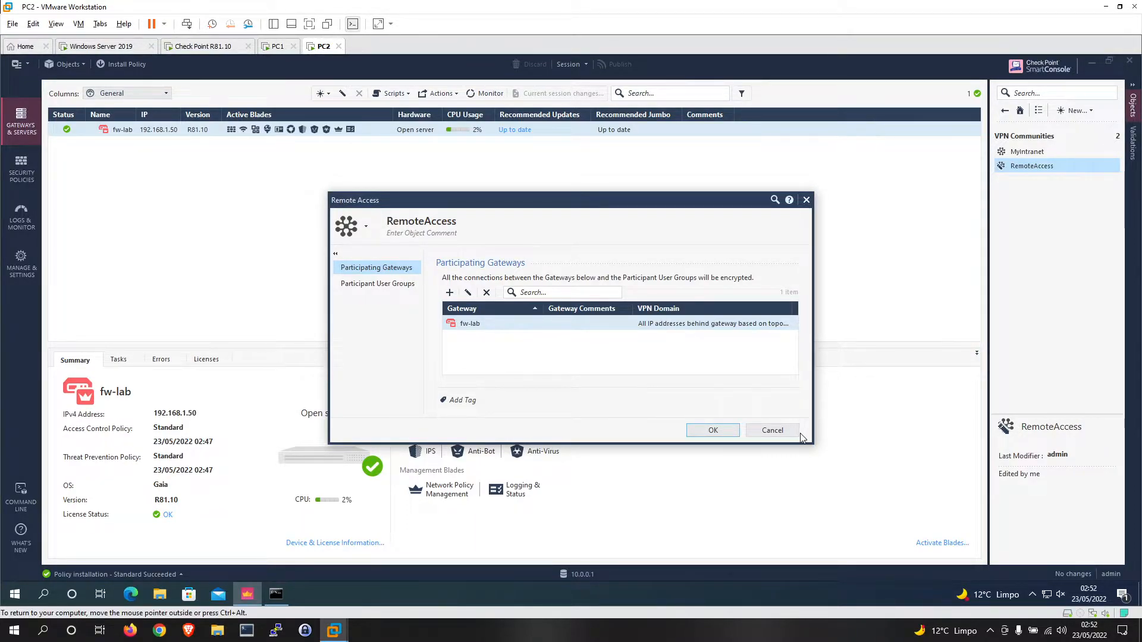
{"action": "left_click", "coordinate": [776, 429]}
- Start a new network group named VPN_DOMAIN_REMOTE_ACCESS
{"action": "left_click", "coordinate": [1077, 111]}
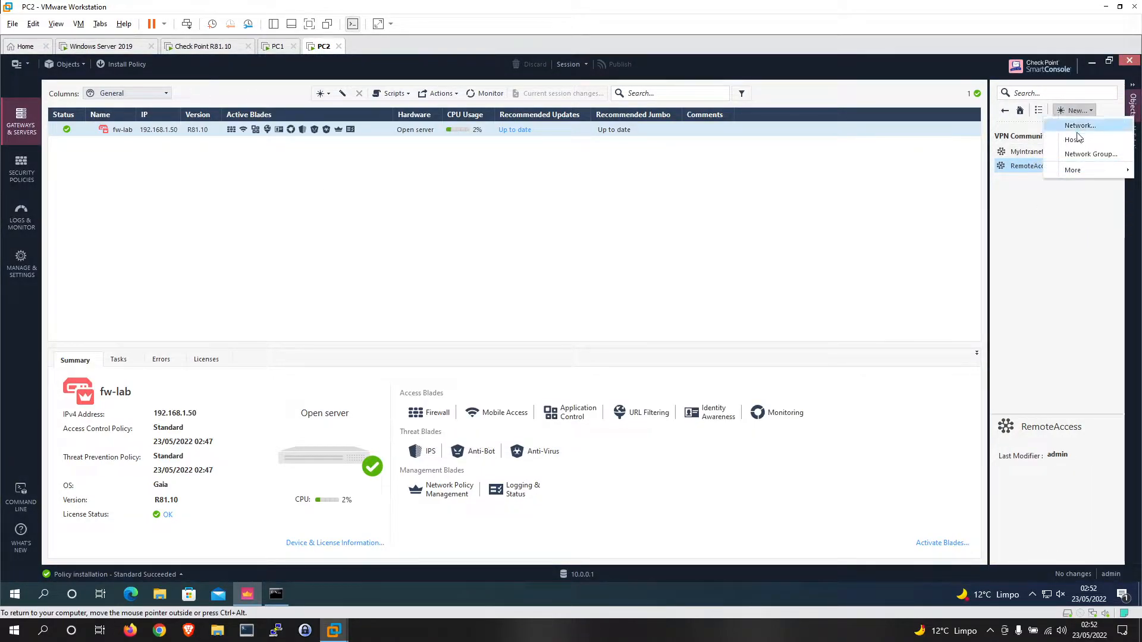
{"action": "left_click", "coordinate": [1092, 153]}
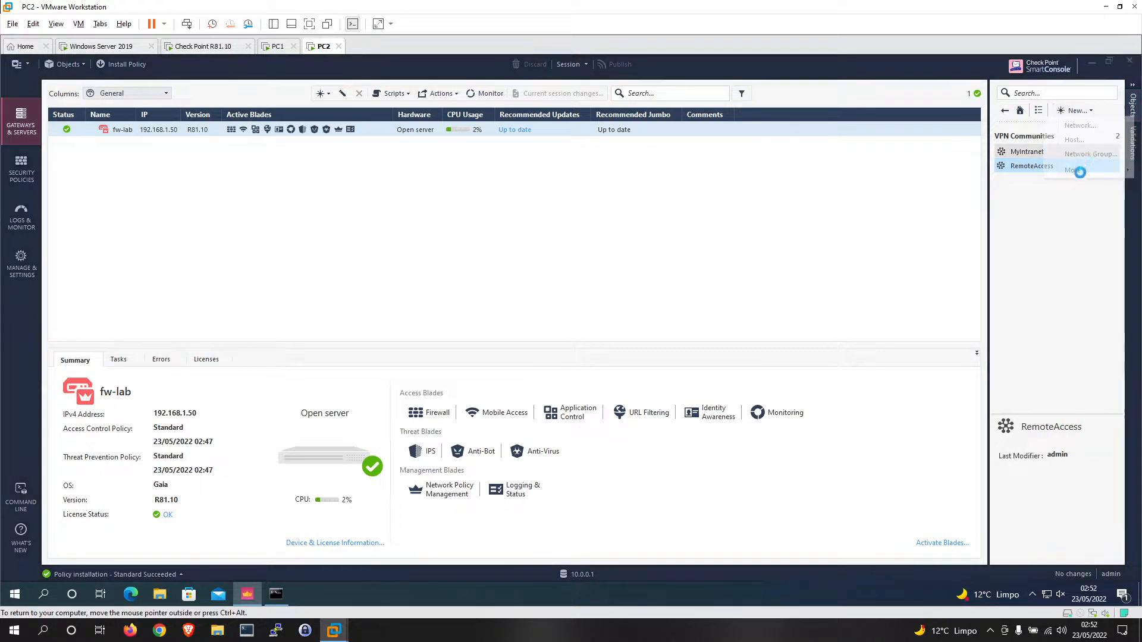
{"action": "type", "text": "VP"}
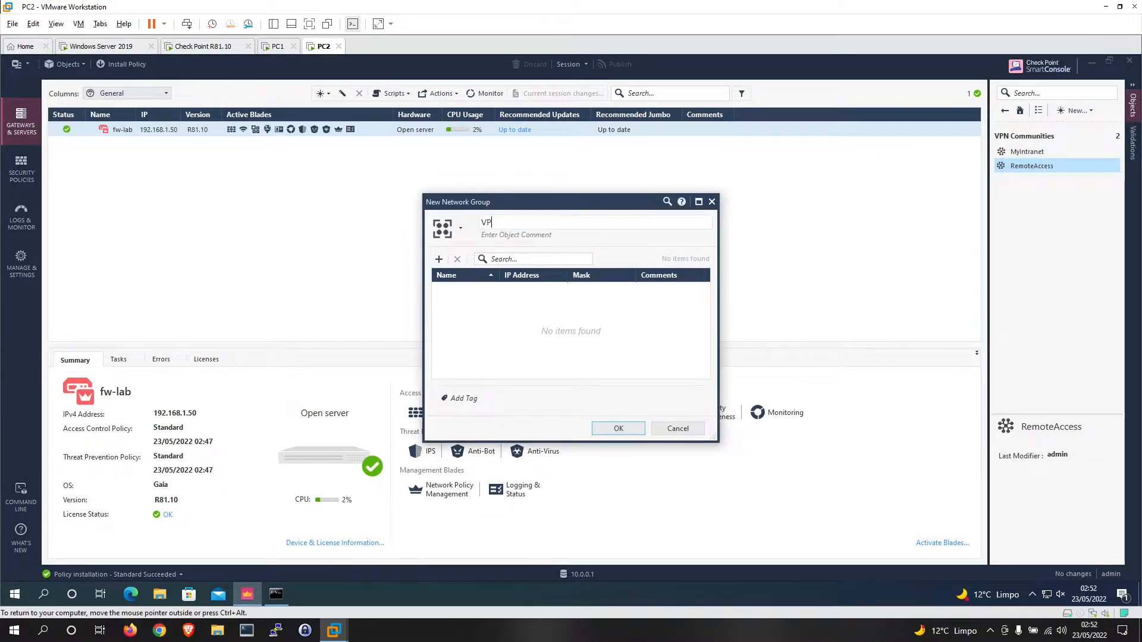
{"action": "type", "text": "N_DOMAIN_REMOTE_ACCESS"}
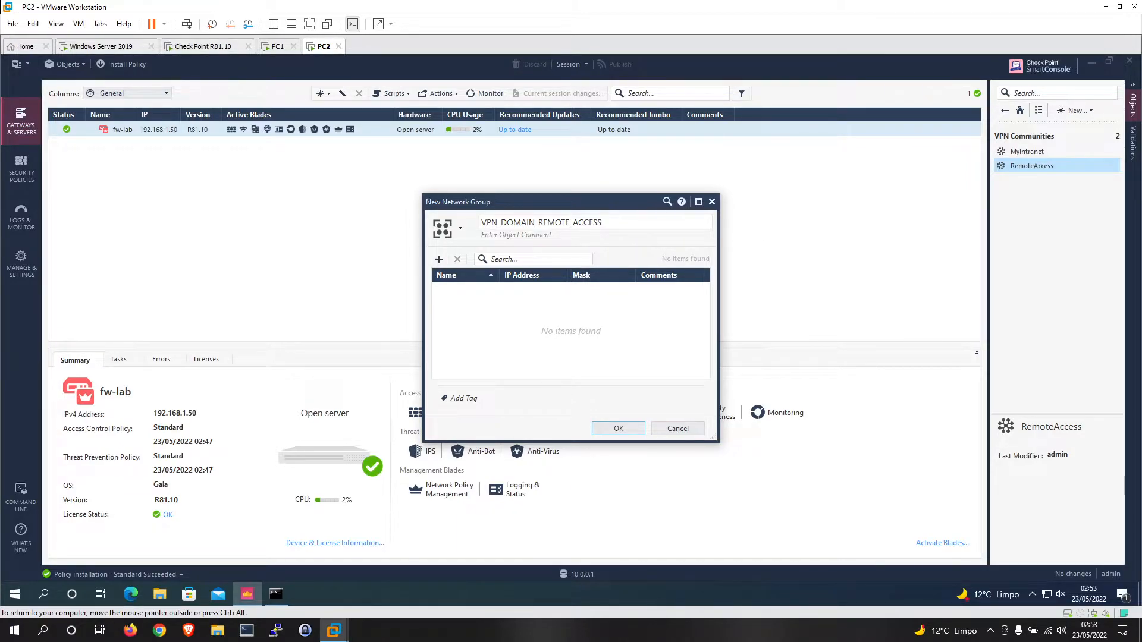
- Add the REDE_10.0.0.0/24 network to the group, finding it by 10.0.0.0, and widen the member list's Name column
{"action": "left_click", "coordinate": [439, 260]}
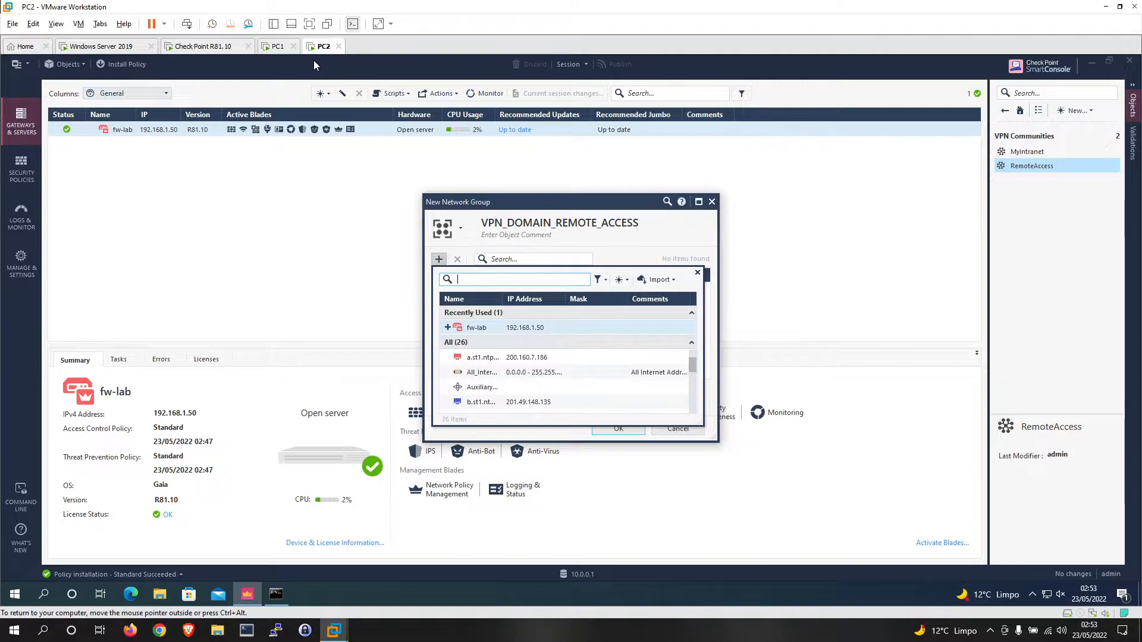
{"action": "left_click", "coordinate": [269, 589]}
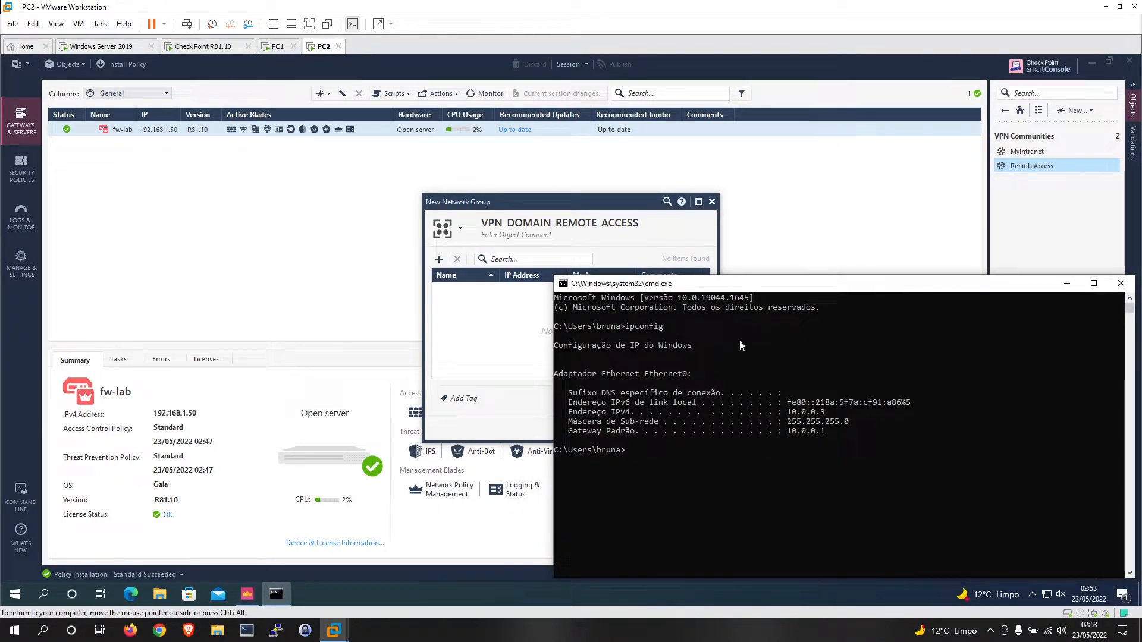
{"action": "left_click", "coordinate": [439, 259]}
{"action": "left_click", "coordinate": [492, 279]}
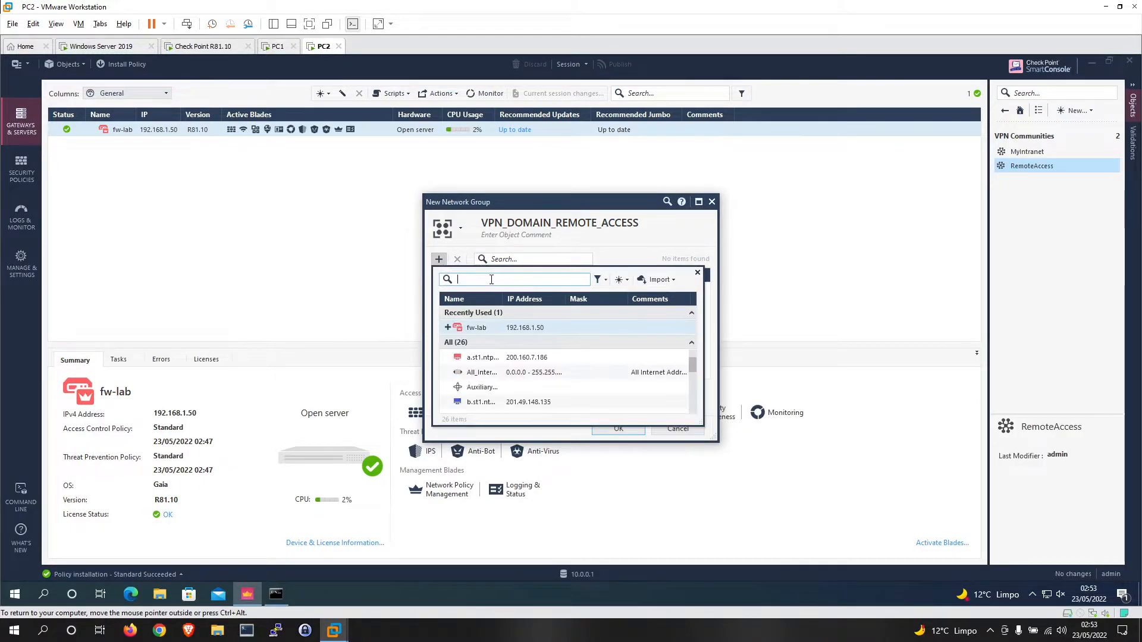
{"action": "type", "text": "10.0.0.0"}
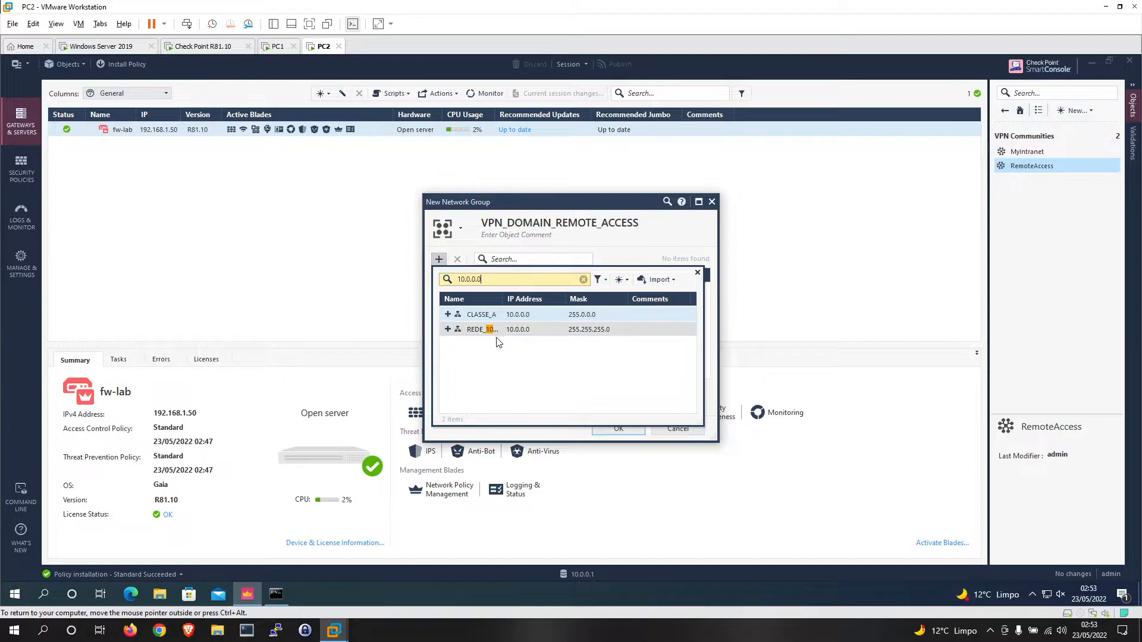
{"action": "left_click", "coordinate": [450, 330]}
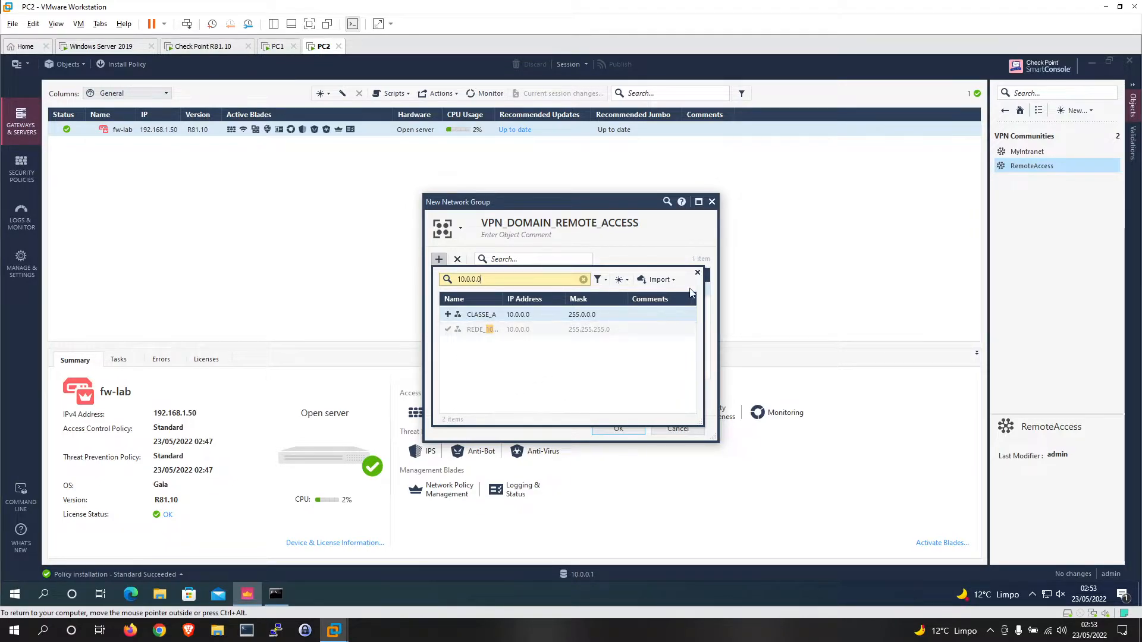
{"action": "left_click", "coordinate": [698, 273]}
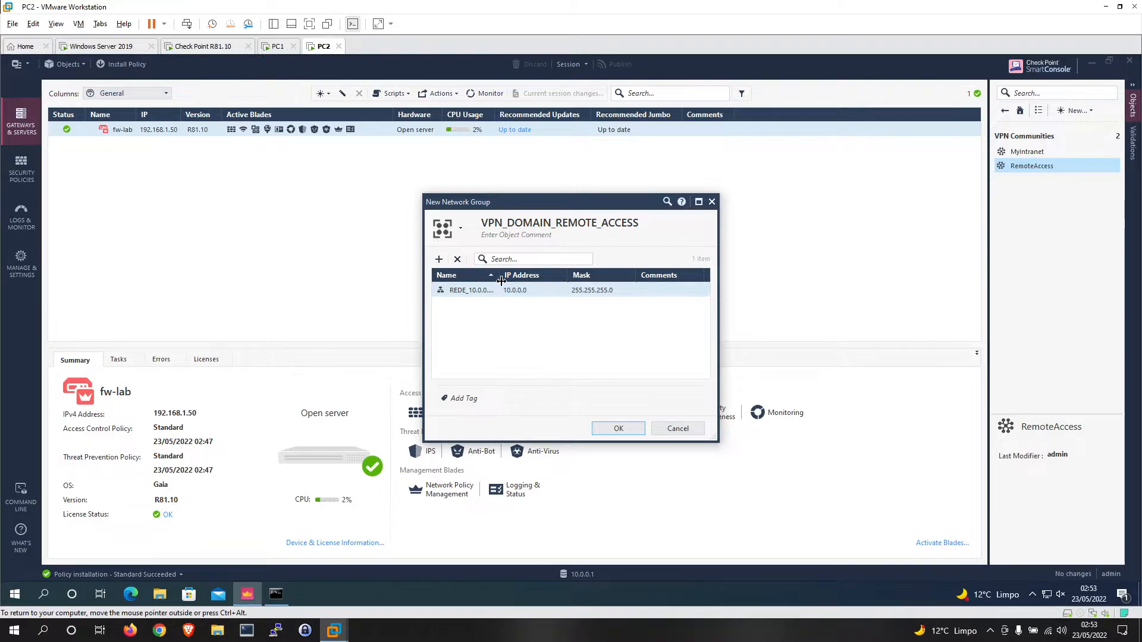
{"action": "left_click_drag", "start_coordinate": [502, 277], "coordinate": [522, 278]}
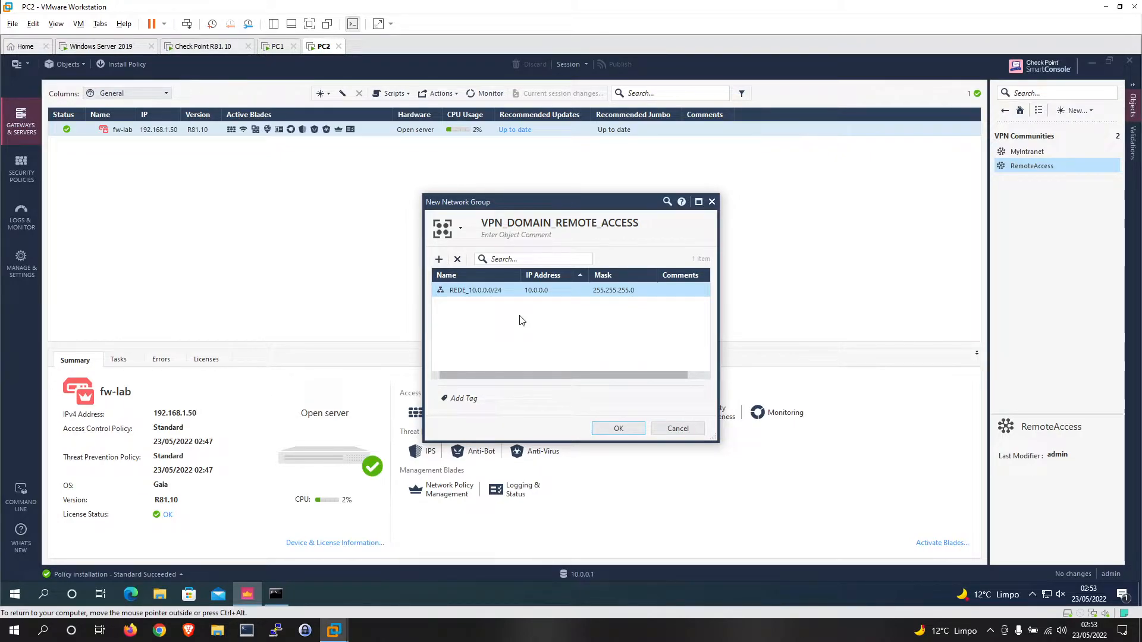
{"action": "left_click", "coordinate": [439, 259]}
{"action": "left_click", "coordinate": [621, 279]}
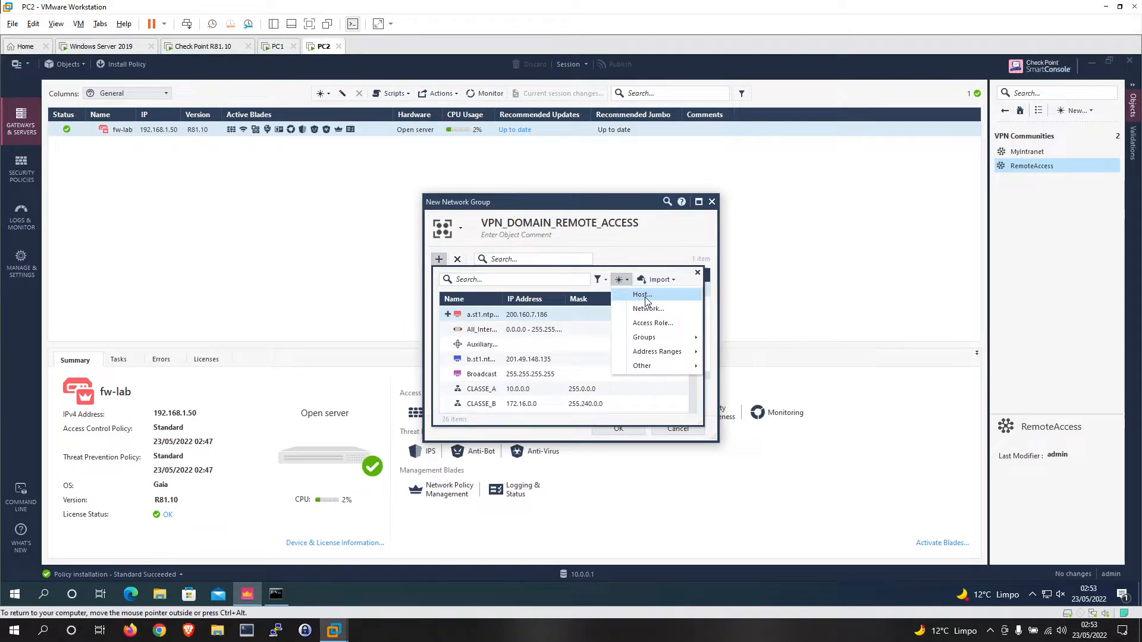
{"action": "left_click", "coordinate": [642, 295]}
{"action": "type", "text": "IM"}
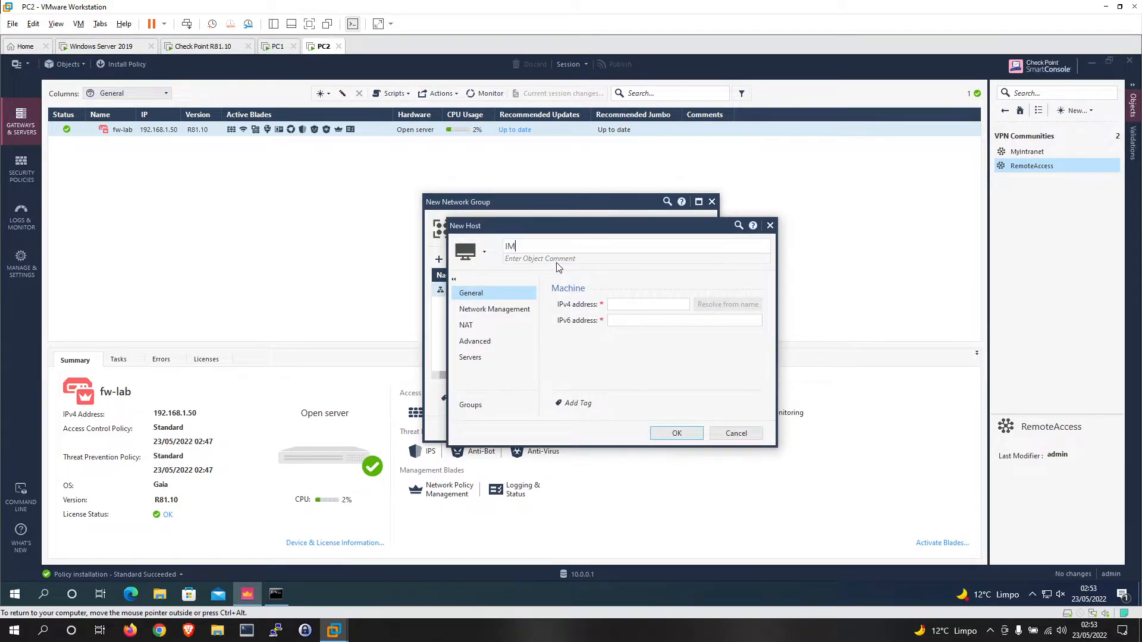
{"action": "type", "text": "pres"}
{"action": "key", "text": "BackSpace"}
{"action": "key", "text": "BackSpace"}
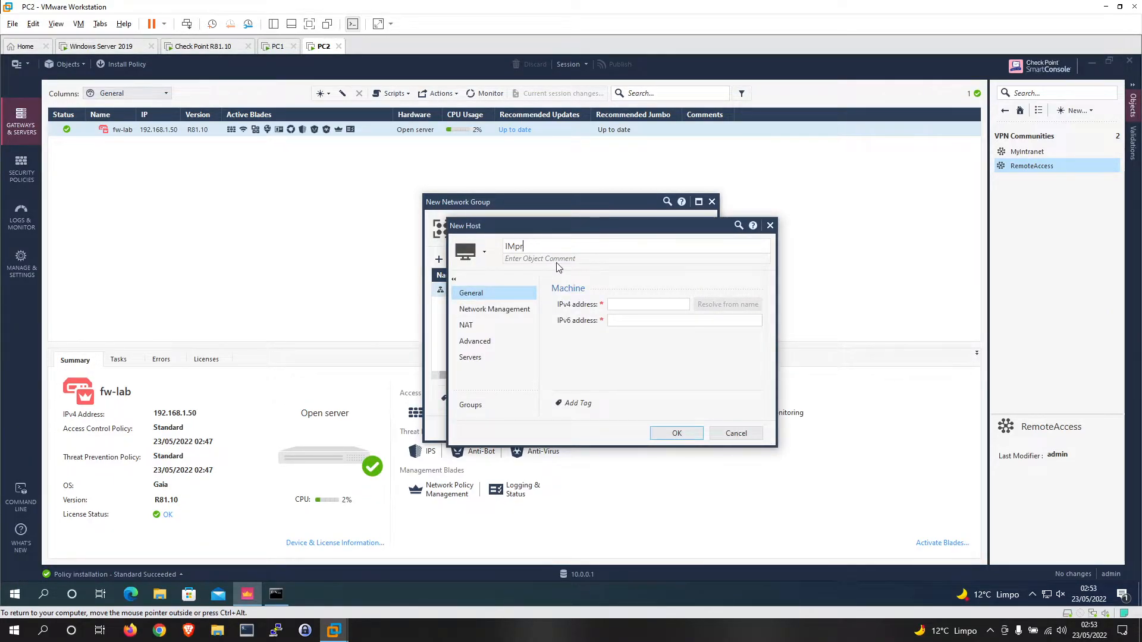
{"action": "type", "text": "mpressora"}
{"action": "key", "text": "Tab"}
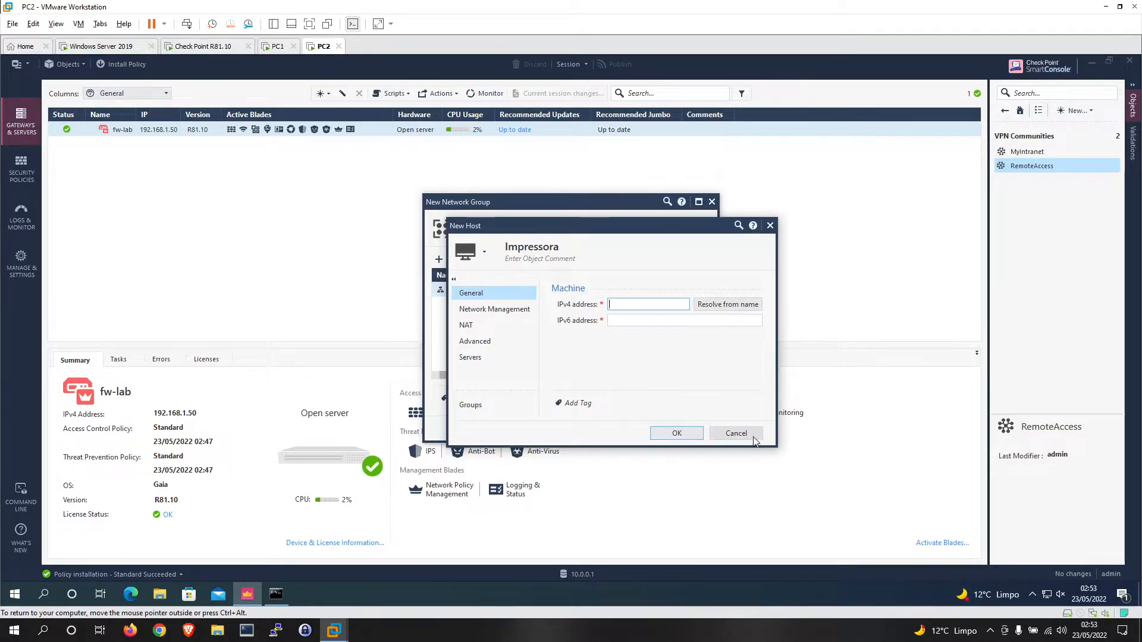
{"action": "type", "text": "192.168.10.1"}
{"action": "left_click", "coordinate": [736, 433]}
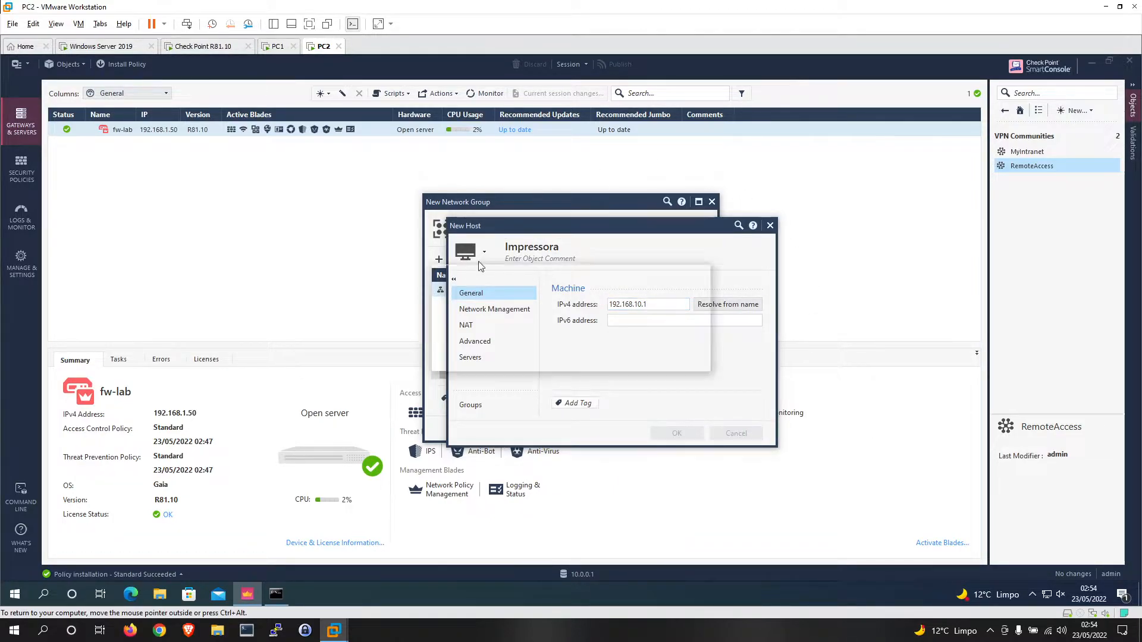
{"action": "left_click", "coordinate": [616, 359]}
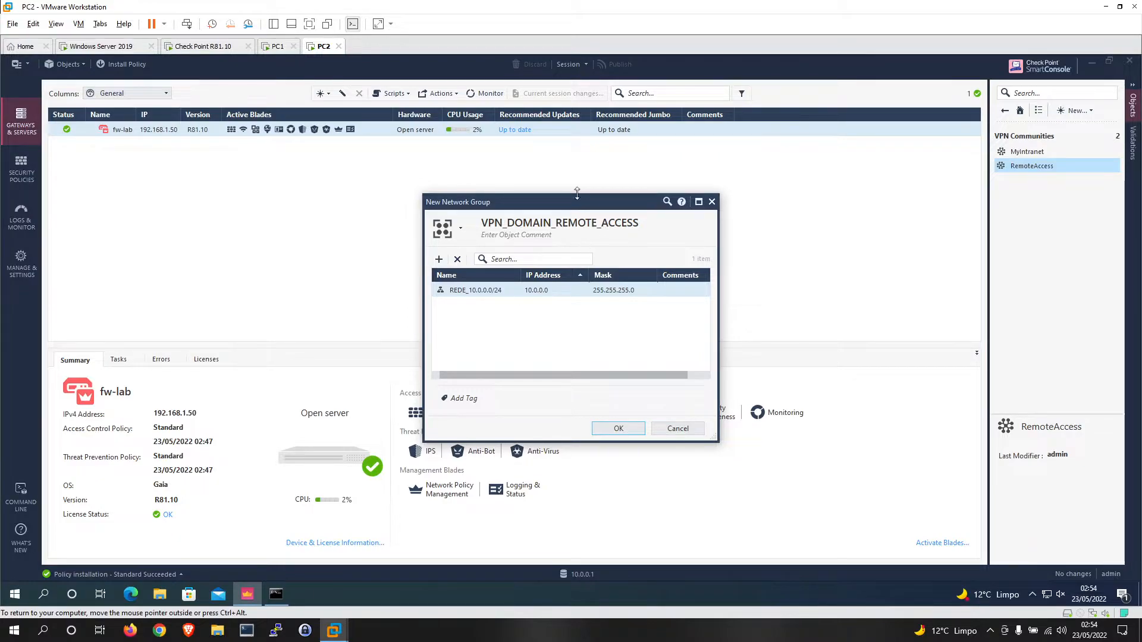
- Save the network group and set fw-lab's VPN domain in the RemoteAccess community to the user-defined group VPN_DOMAIN_REMOTE_ACCESS
{"action": "left_click", "coordinate": [619, 429]}
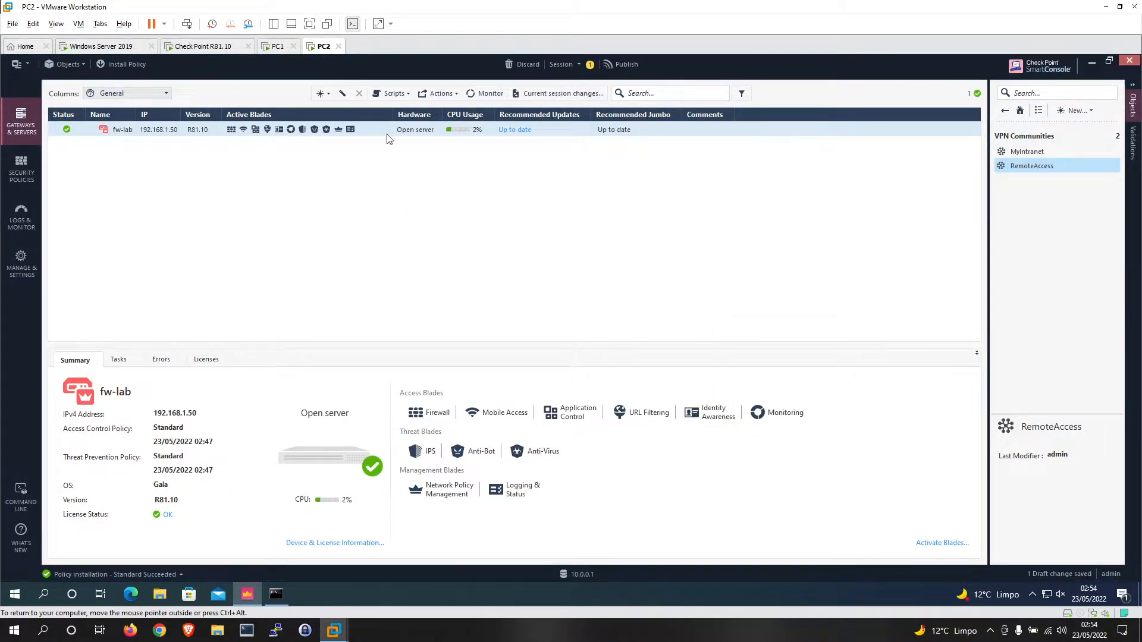
{"action": "double_click", "coordinate": [1051, 166]}
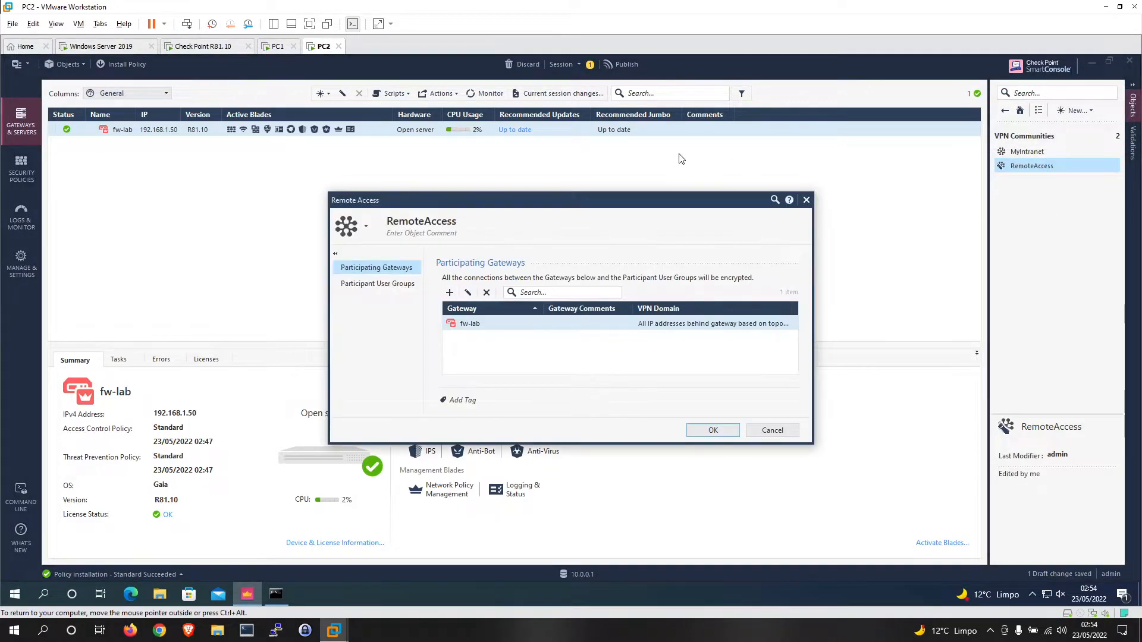
{"action": "left_click", "coordinate": [495, 325]}
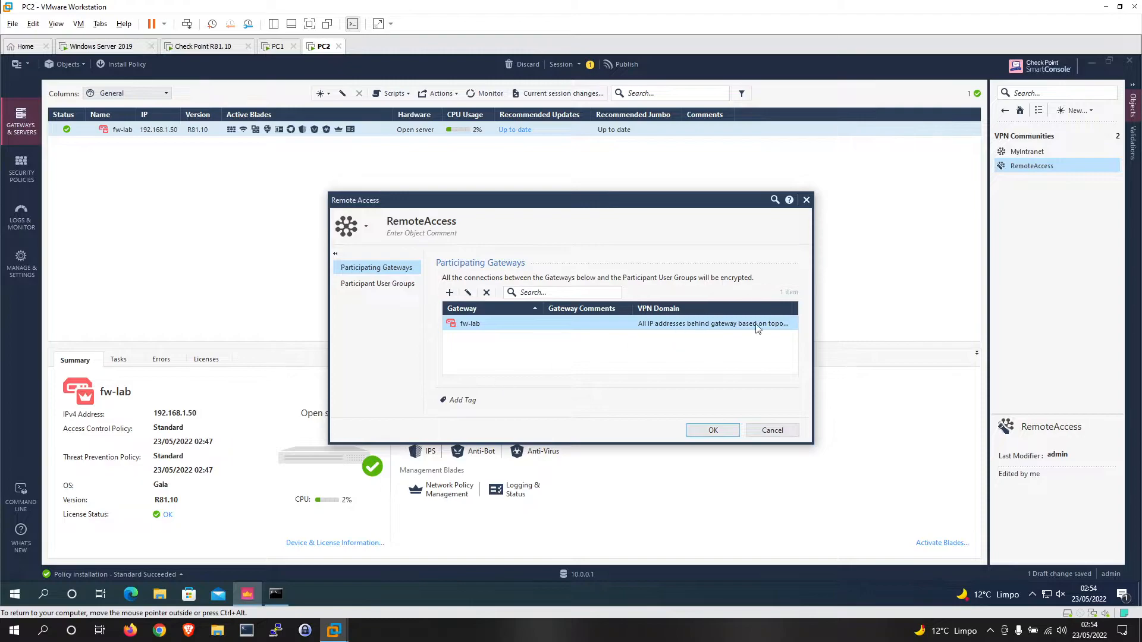
{"action": "left_click", "coordinate": [467, 292]}
{"action": "left_click", "coordinate": [430, 328]}
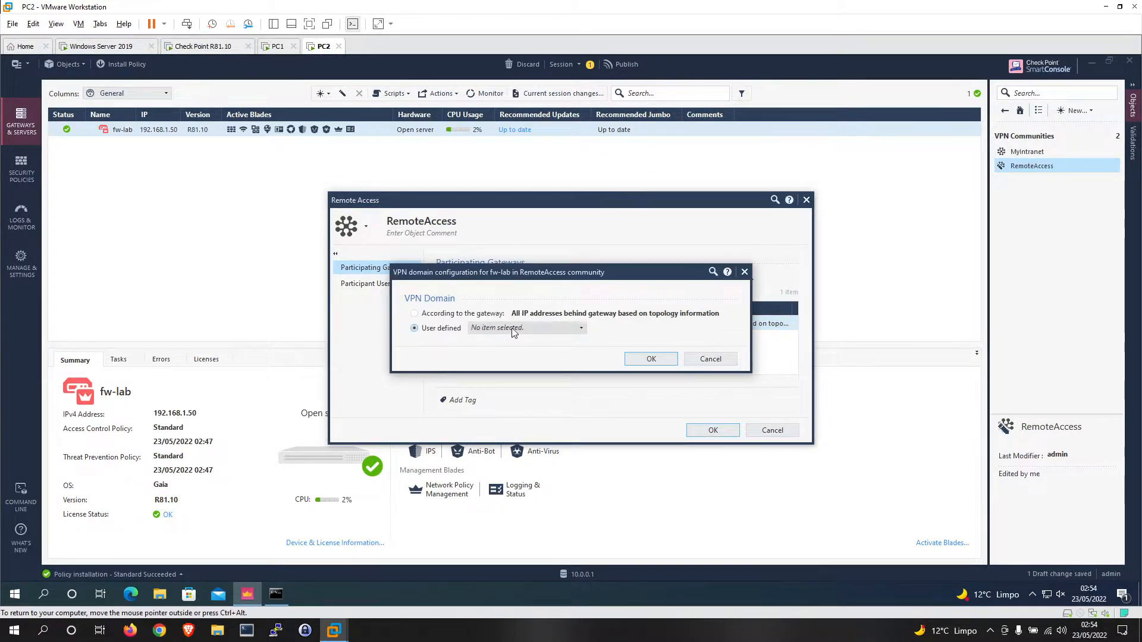
{"action": "left_click", "coordinate": [513, 329]}
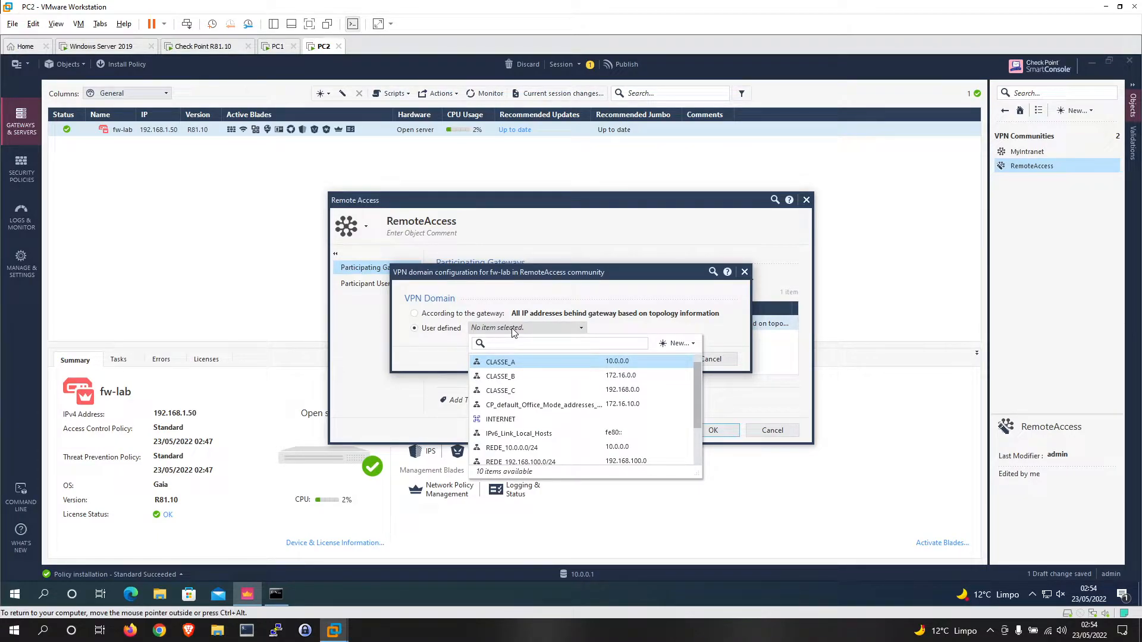
{"action": "type", "text": "vpn"}
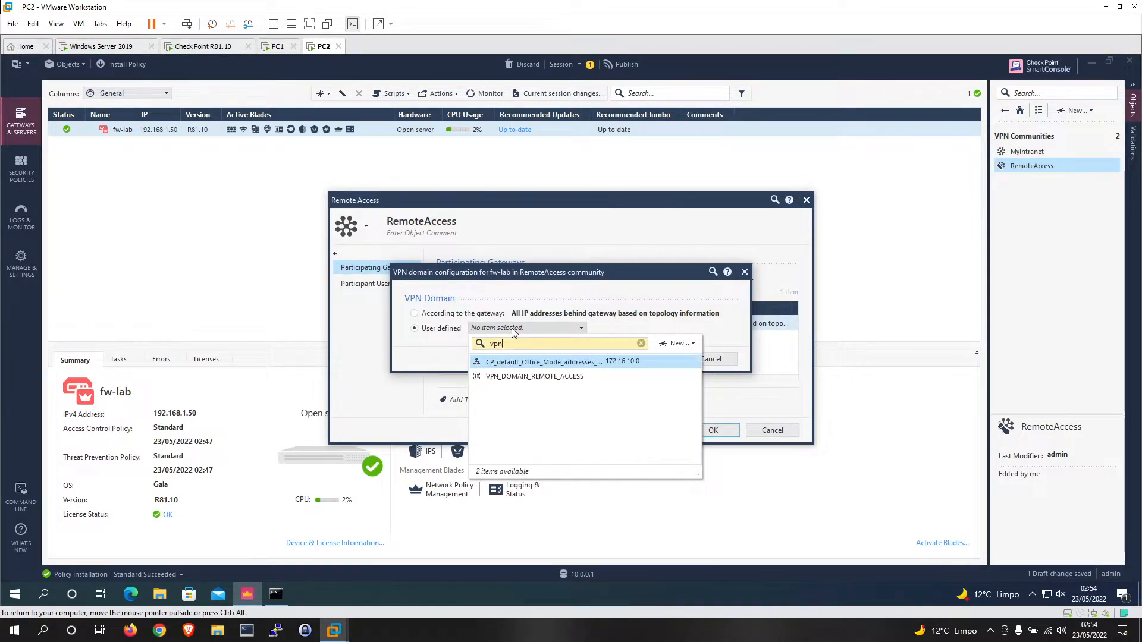
{"action": "key", "text": "Down"}
{"action": "key", "text": "Return"}
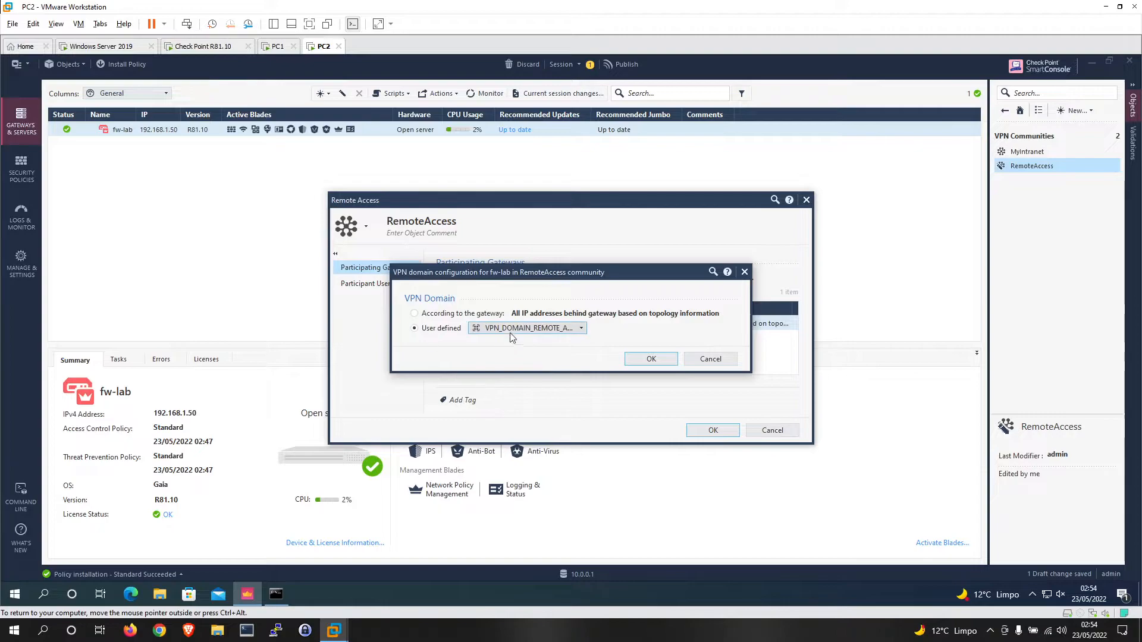
{"action": "left_click", "coordinate": [654, 359]}
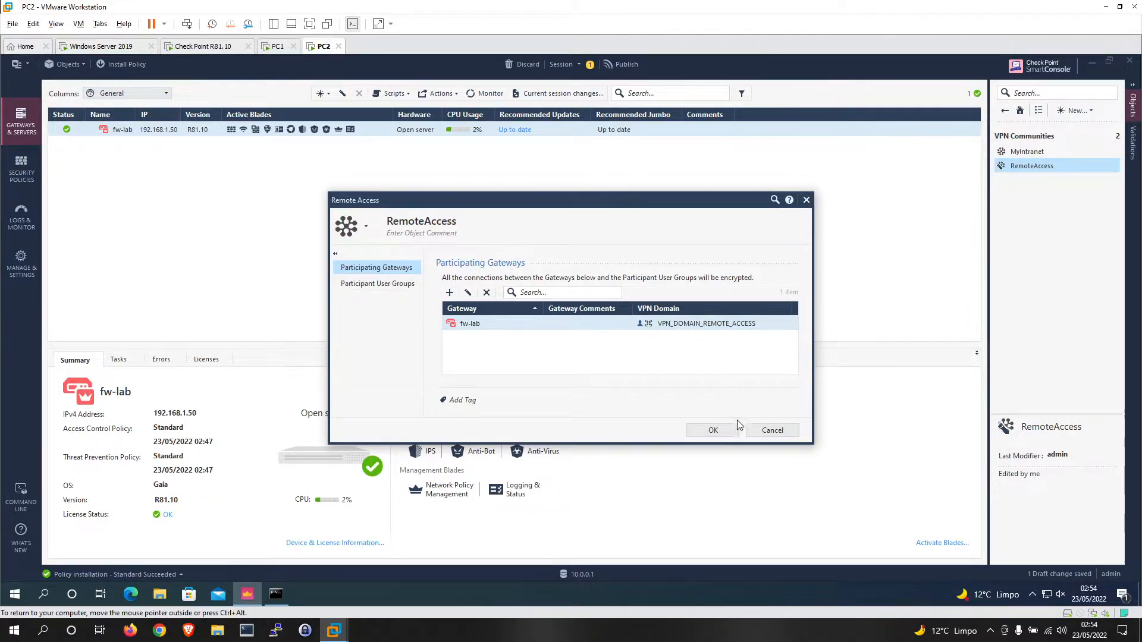
{"action": "left_click", "coordinate": [714, 431]}
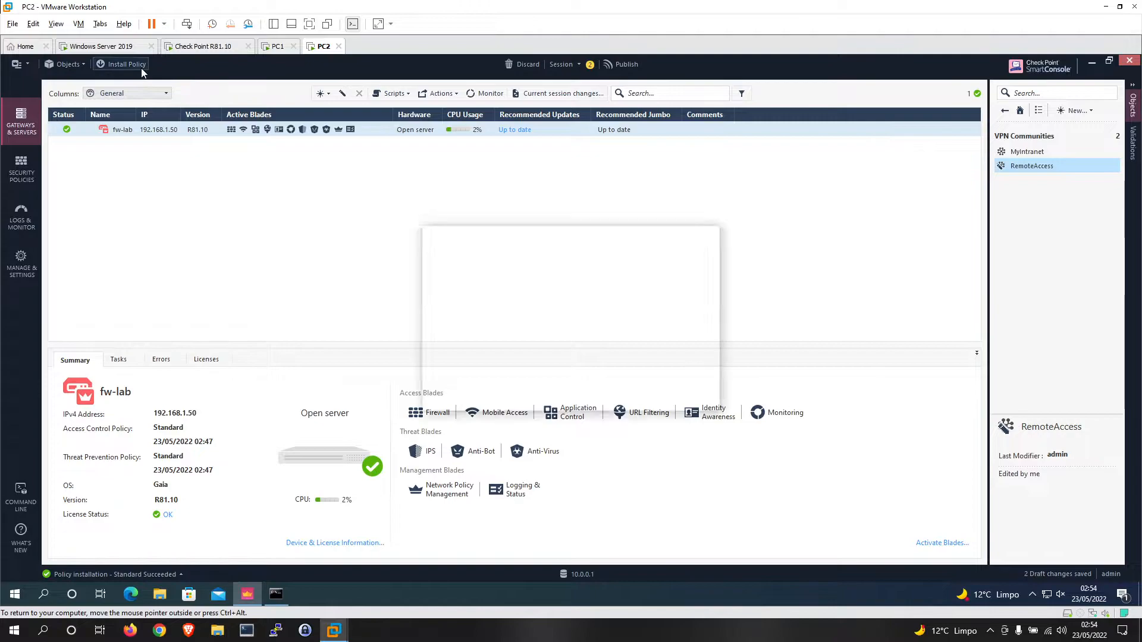
- Publish the pending changes and install the Standard policy on fw-lab with Access Control only, excluding Threat Prevention
{"action": "left_click", "coordinate": [122, 63]}
{"action": "left_click", "coordinate": [621, 395]}
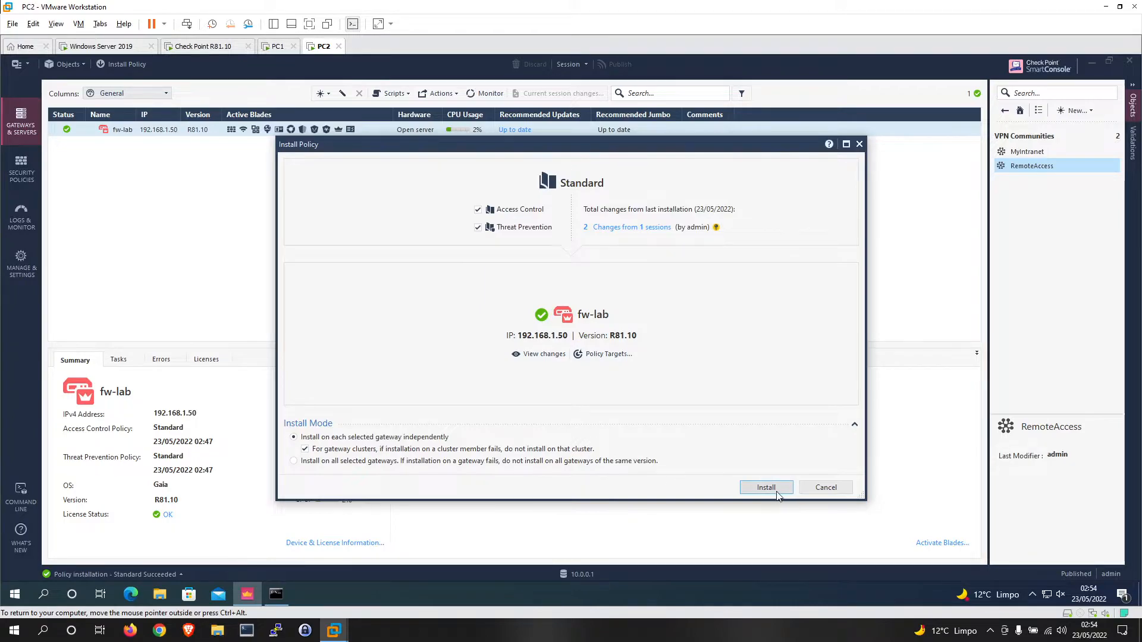
{"action": "left_click", "coordinate": [478, 227]}
{"action": "left_click", "coordinate": [765, 486]}
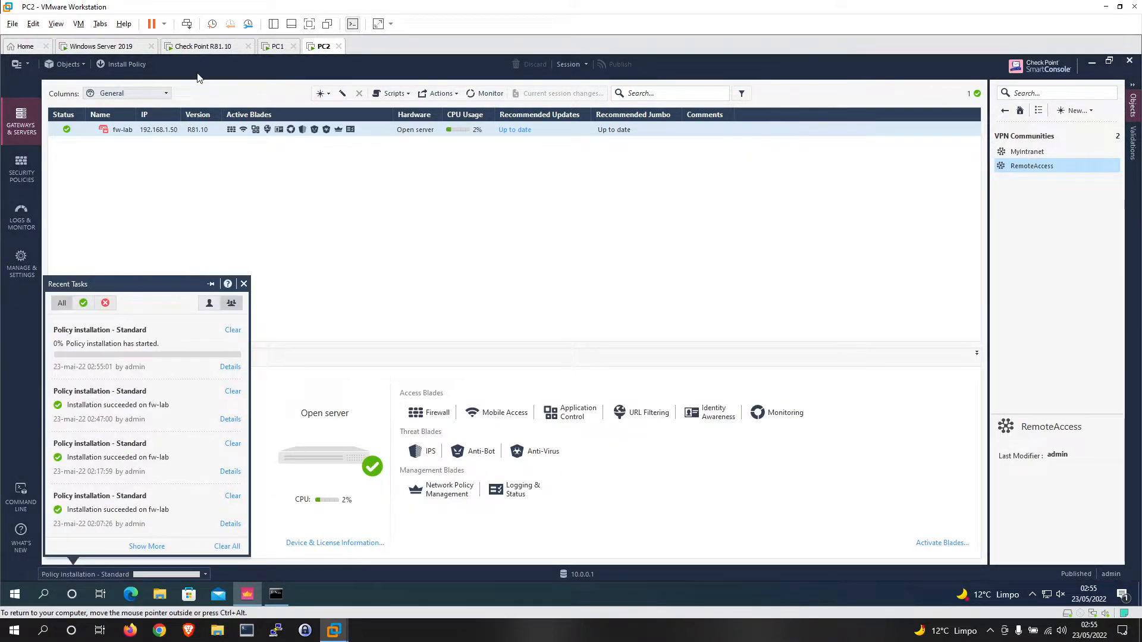
- Switch to the PC1 virtual machine, authorize the Windows installer with the administrator username and password, and close the browser
{"action": "left_click", "coordinate": [277, 47]}
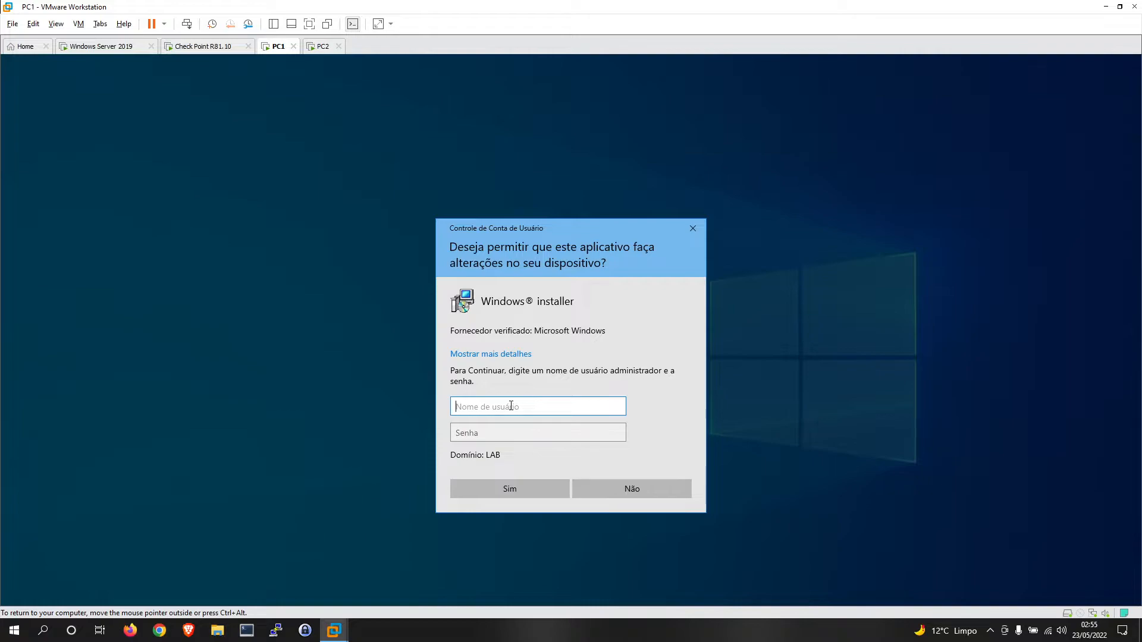
{"action": "type", "text": "administrator"}
{"action": "key", "text": "Tab"}
{"action": "type", "text": "*********"}
{"action": "key", "text": "Return"}
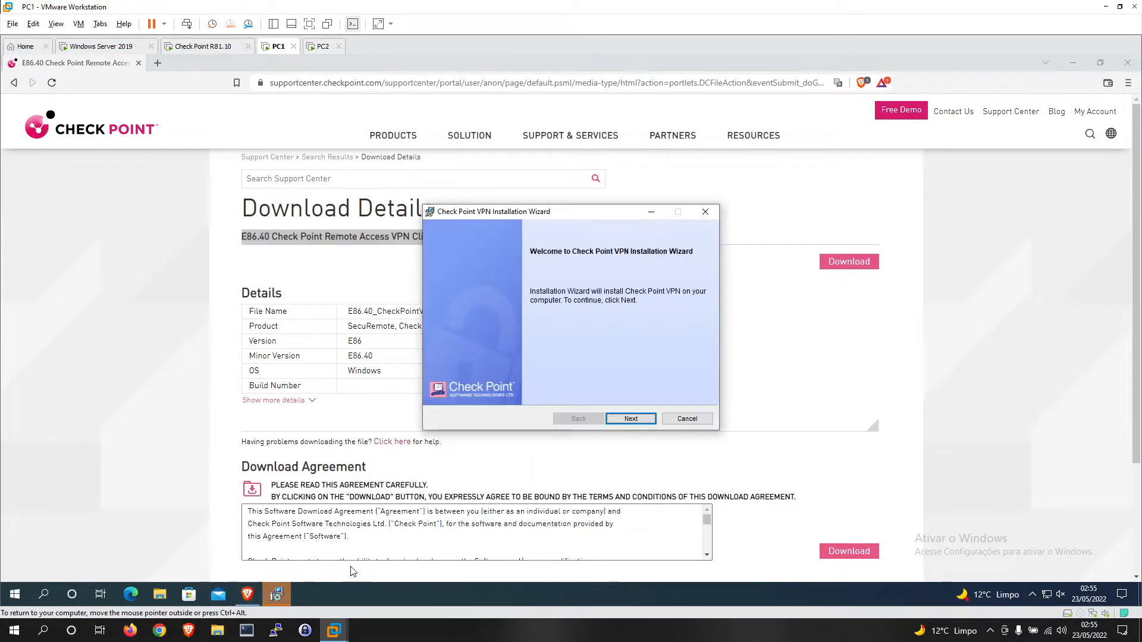
{"action": "left_click", "coordinate": [1126, 64]}
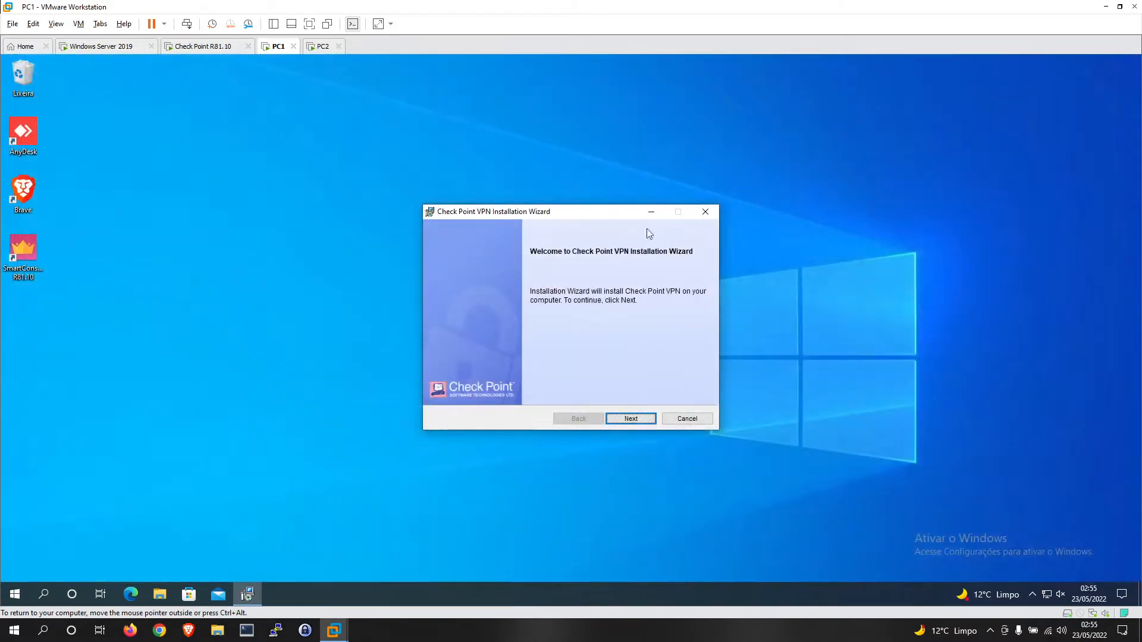
- Choose Check Point Mobile as the VPN client product to install and accept the license agreement
{"action": "left_click", "coordinate": [631, 418]}
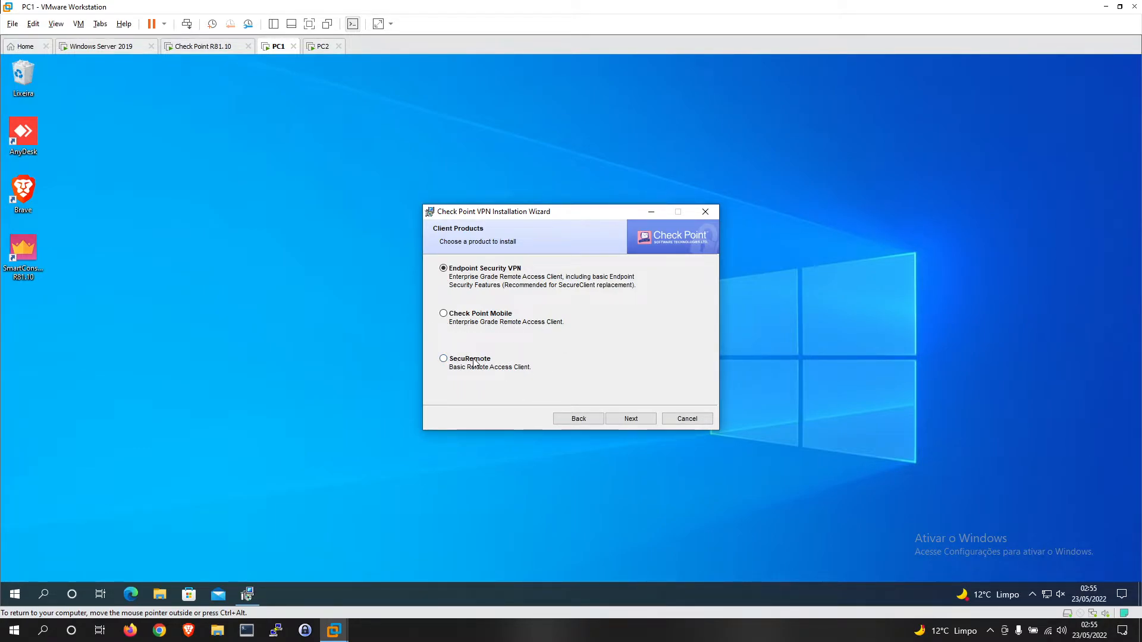
{"action": "left_click", "coordinate": [444, 359]}
{"action": "left_click", "coordinate": [637, 420]}
{"action": "left_click", "coordinate": [485, 375]}
{"action": "left_click", "coordinate": [631, 418]}
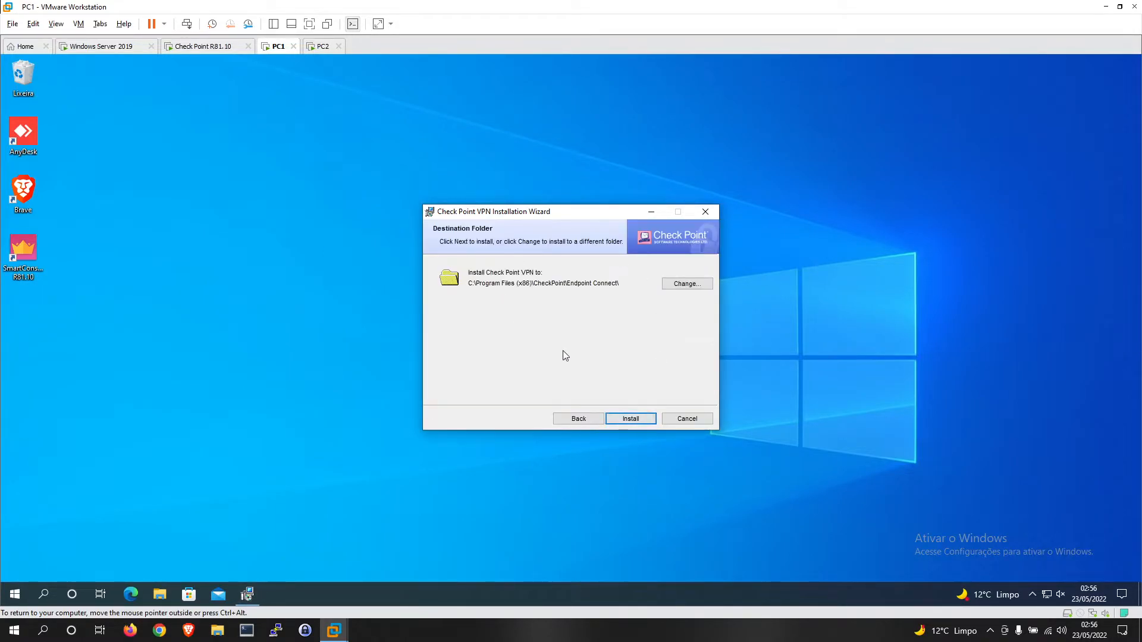
- Check the destination folder, keep the default Endpoint Connect path, and start installing Check Point VPN
{"action": "left_click", "coordinate": [678, 283]}
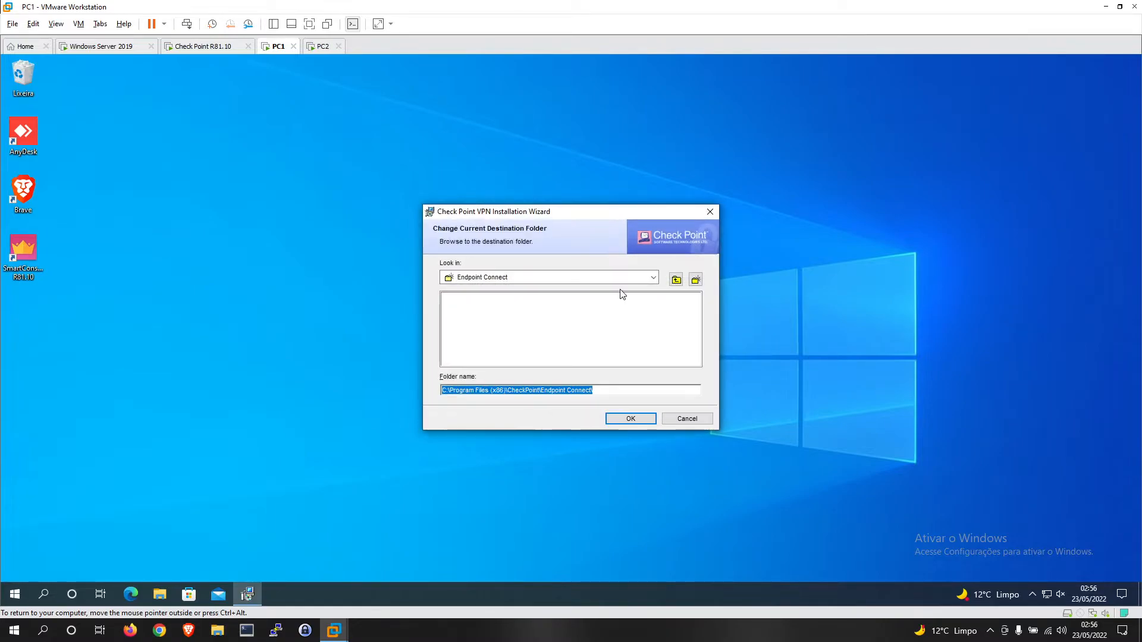
{"action": "left_click", "coordinate": [648, 418]}
{"action": "left_click", "coordinate": [631, 418]}
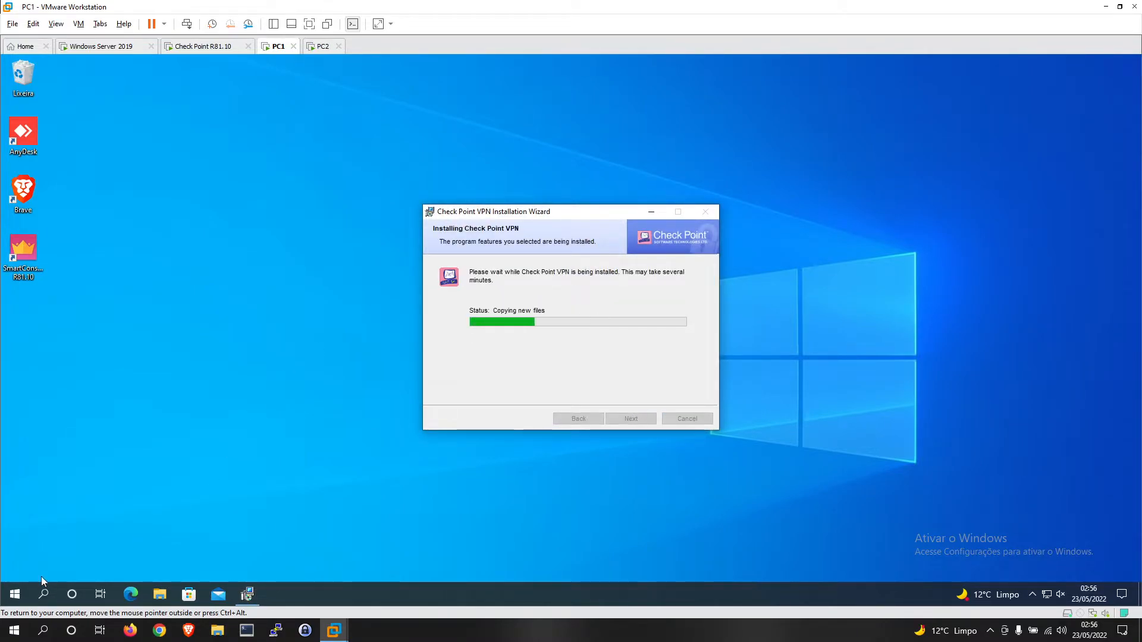
- Open PC1's Network Connections with ncpa.cpl and select the Check Point virtual network adapter
{"action": "left_click", "coordinate": [25, 588]}
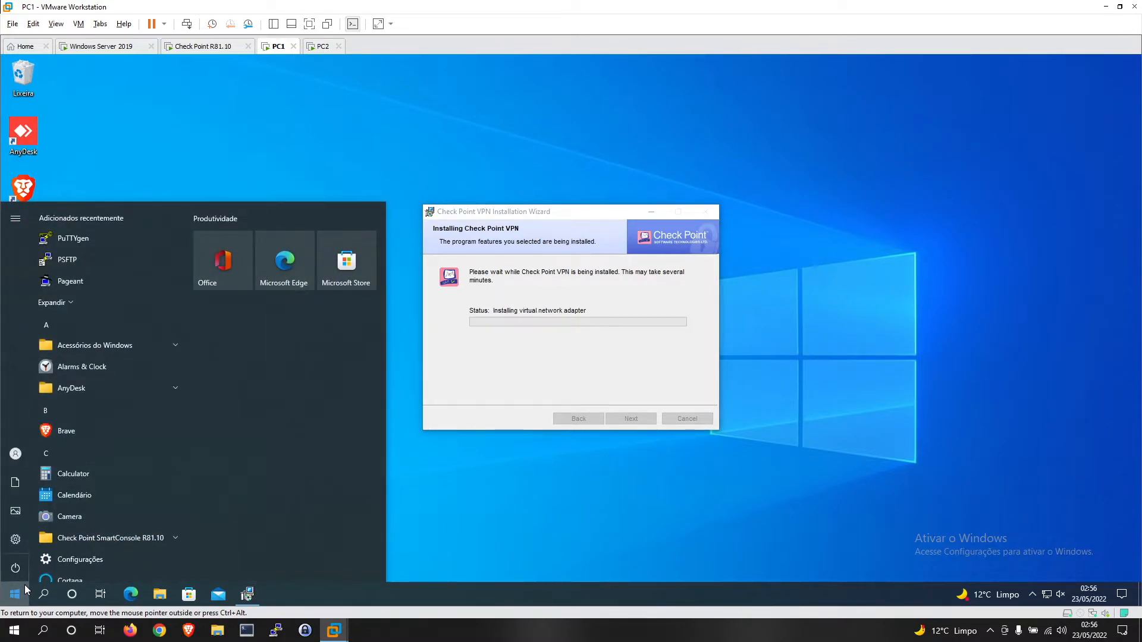
{"action": "type", "text": "ncpa.cpl"}
{"action": "key", "text": "Return"}
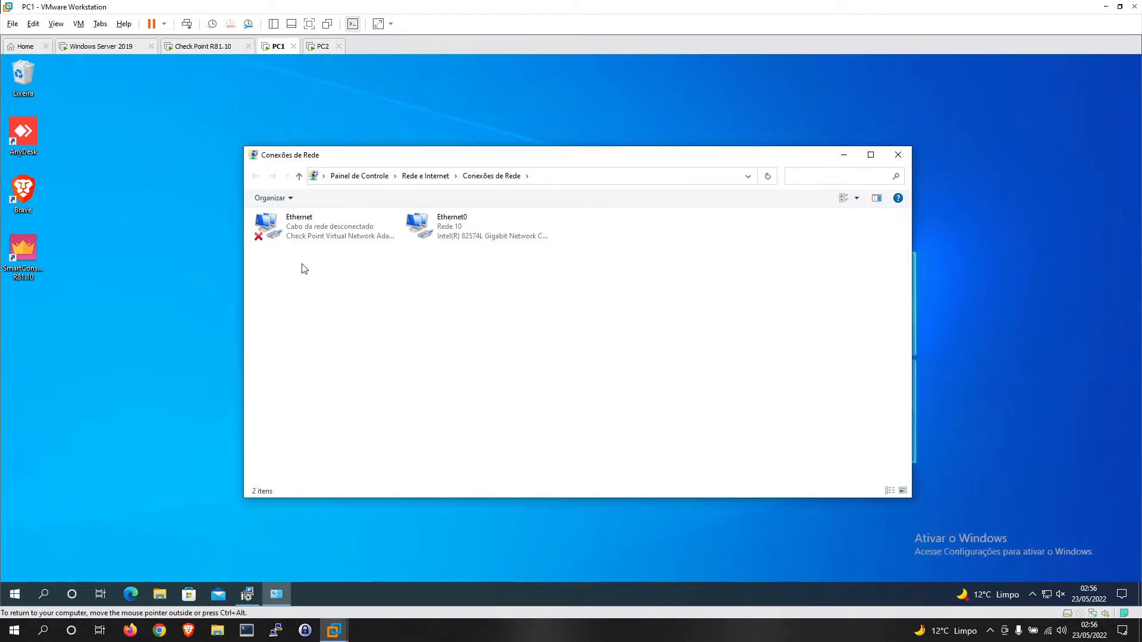
{"action": "left_click", "coordinate": [317, 236]}
- Move the Network Connections window and the installer apart, and finish the Check Point VPN installation wizard
{"action": "left_click_drag", "start_coordinate": [531, 166], "coordinate": [759, 75]}
{"action": "left_click_drag", "start_coordinate": [434, 214], "coordinate": [192, 235]}
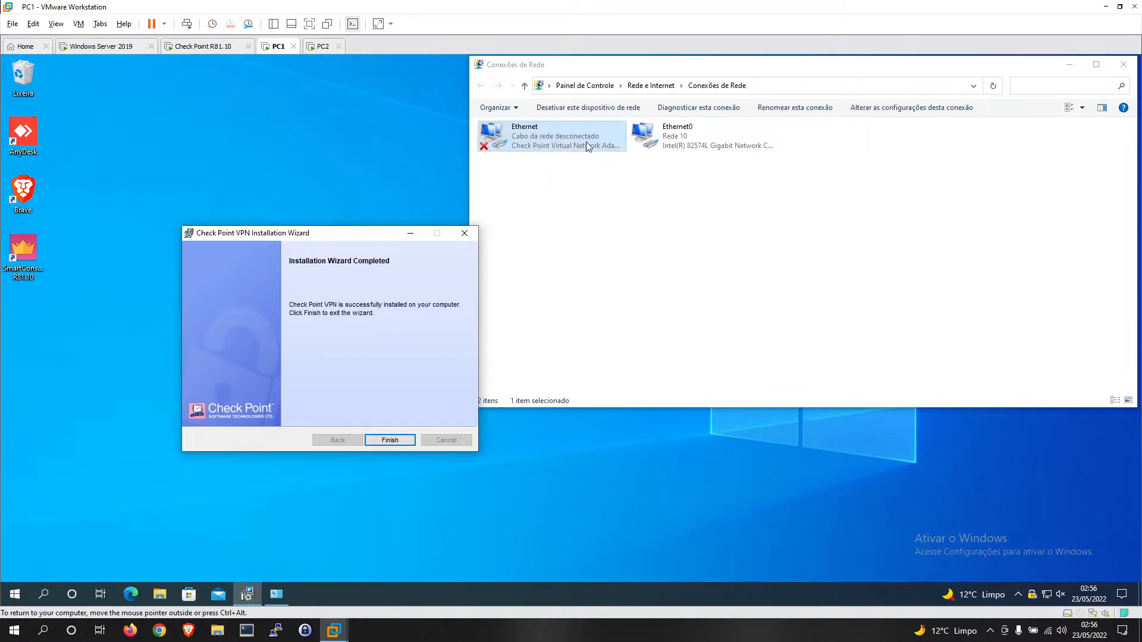
{"action": "left_click", "coordinate": [389, 440]}
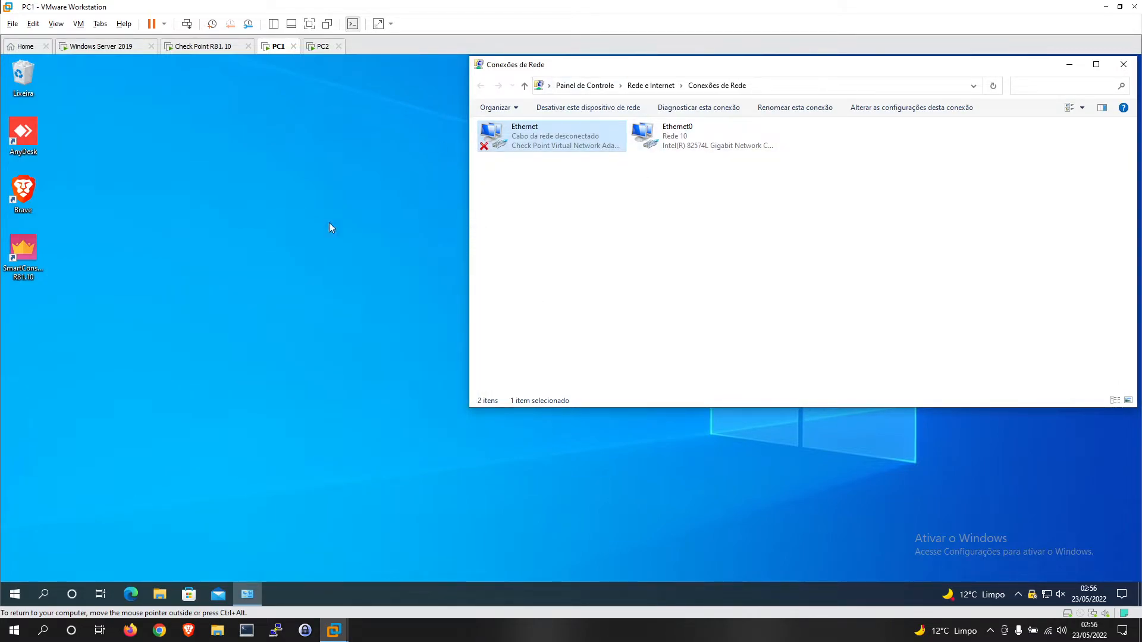
- Open the newly installed Check Point client and start configuring a new site in the Site Wizard
{"action": "mouse_move", "coordinate": [249, 599]}
{"action": "right_click", "coordinate": [1034, 597]}
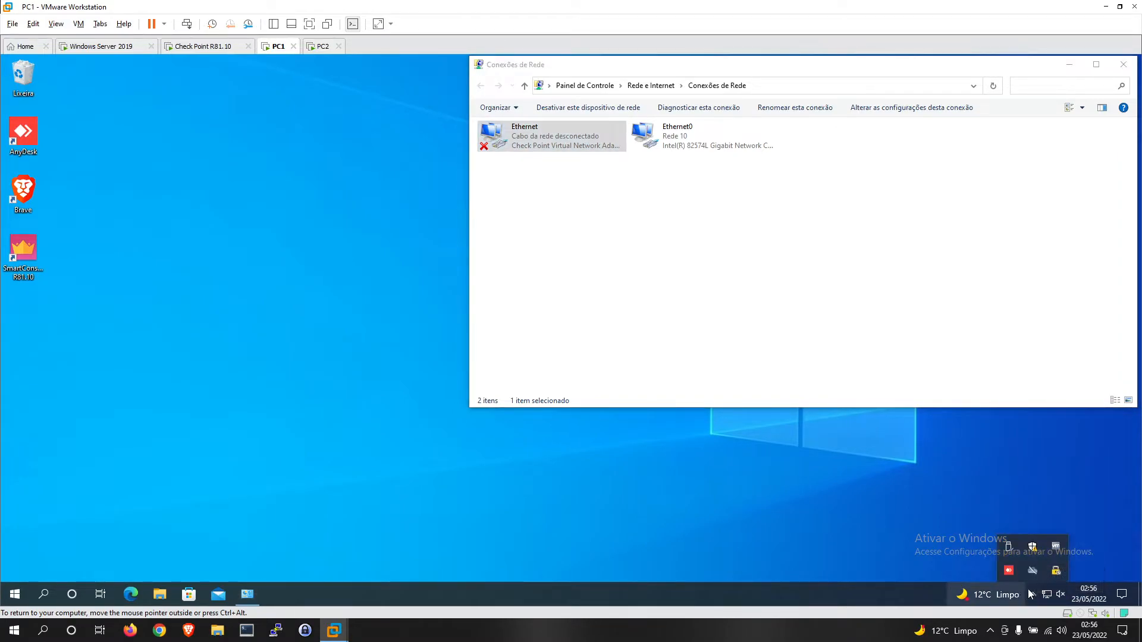
{"action": "left_click", "coordinate": [1058, 569]}
{"action": "left_click", "coordinate": [1032, 595]}
{"action": "left_click", "coordinate": [1056, 571]}
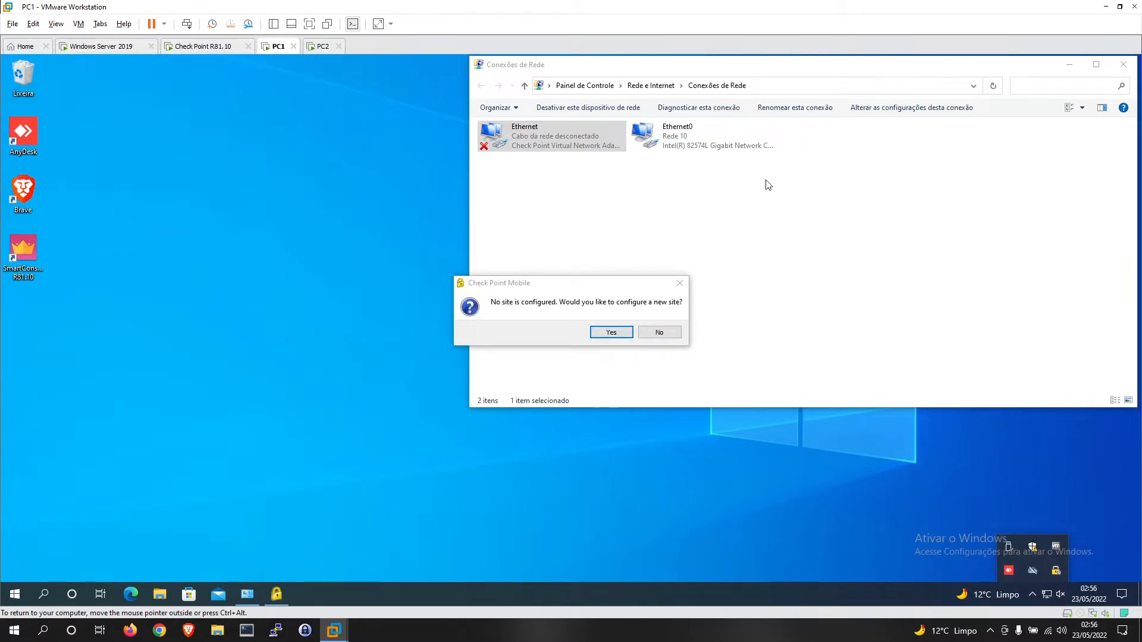
{"action": "left_click", "coordinate": [612, 332]}
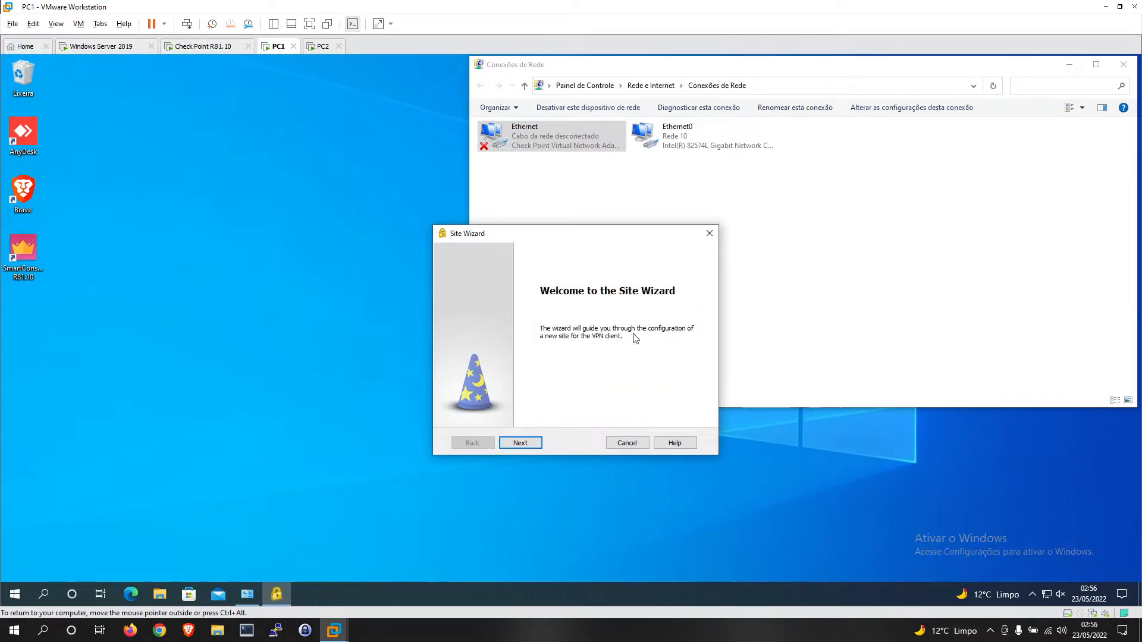
{"action": "left_click", "coordinate": [540, 444]}
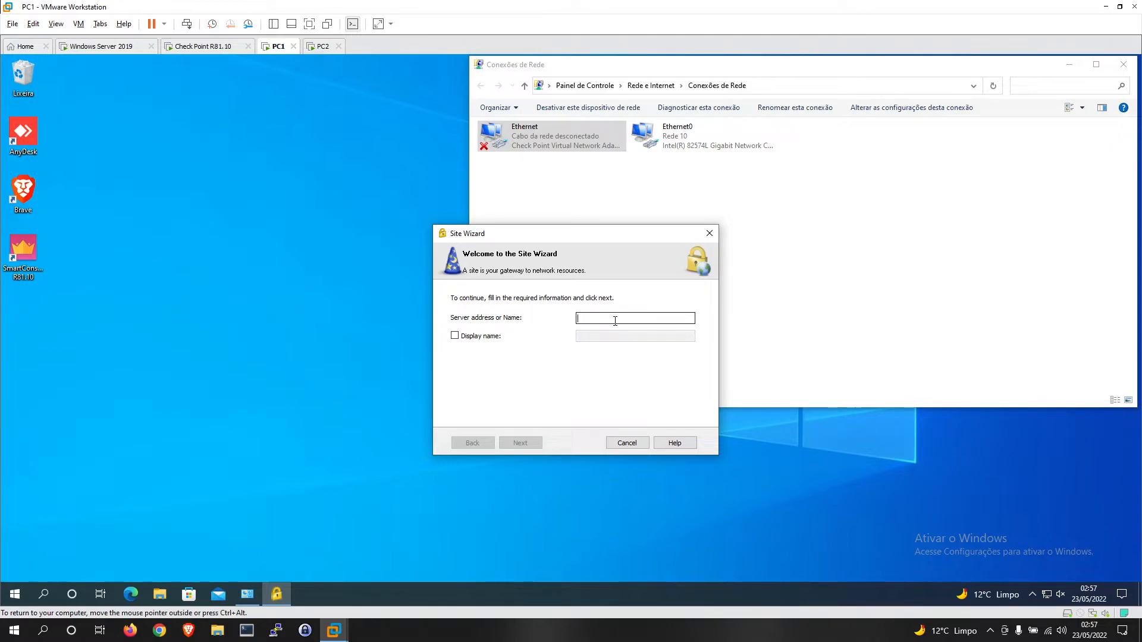
- Set the site's server address to 192.168.1.50 and its display name to VPN LAB, and continue the wizard
{"action": "type", "text": "192"}
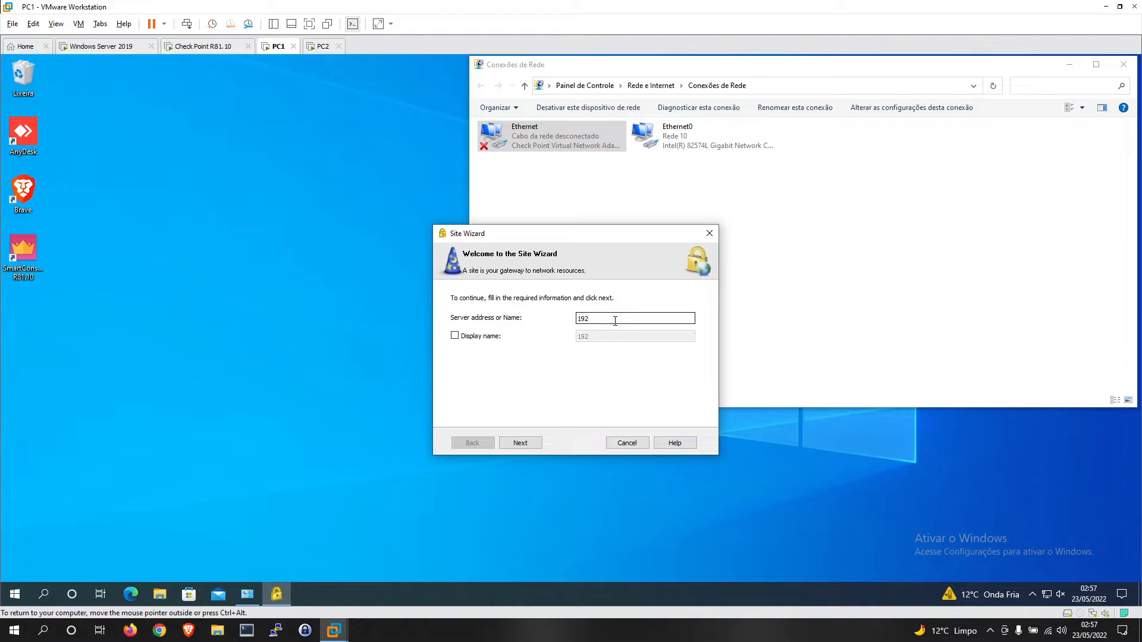
{"action": "type", "text": ".168.1.50"}
{"action": "left_click", "coordinate": [490, 338]}
{"action": "double_click", "coordinate": [586, 342]}
{"action": "type", "text": "LAB"}
{"action": "key", "text": "BackSpace"}
{"action": "key", "text": "BackSpace"}
{"action": "key", "text": "BackSpace"}
{"action": "type", "text": "VPN LAB"}
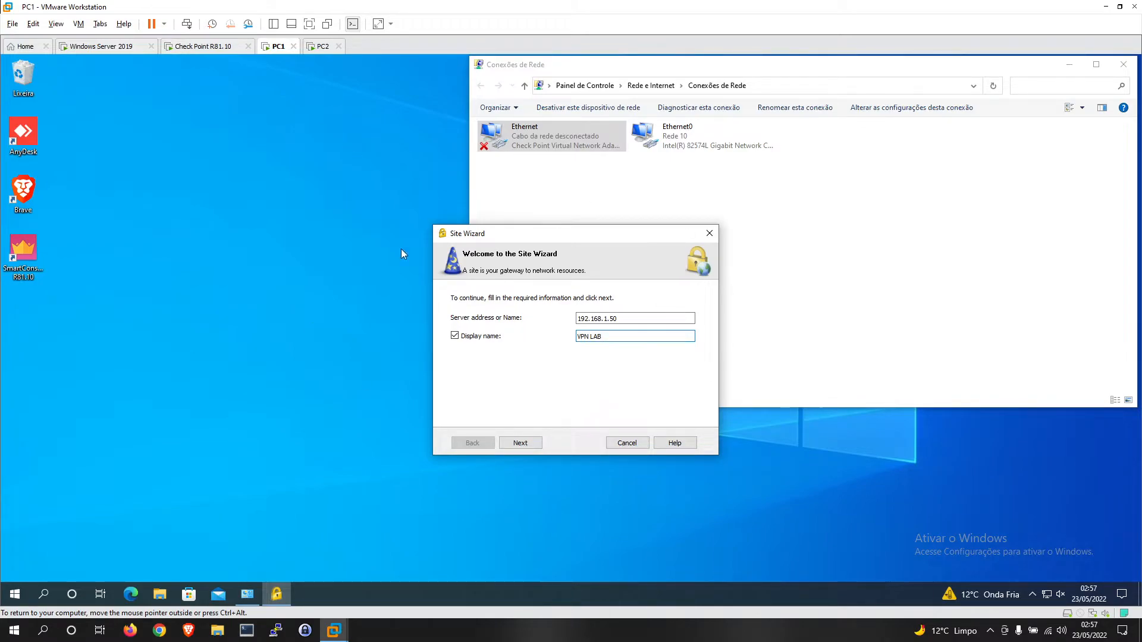
{"action": "left_click", "coordinate": [531, 444]}
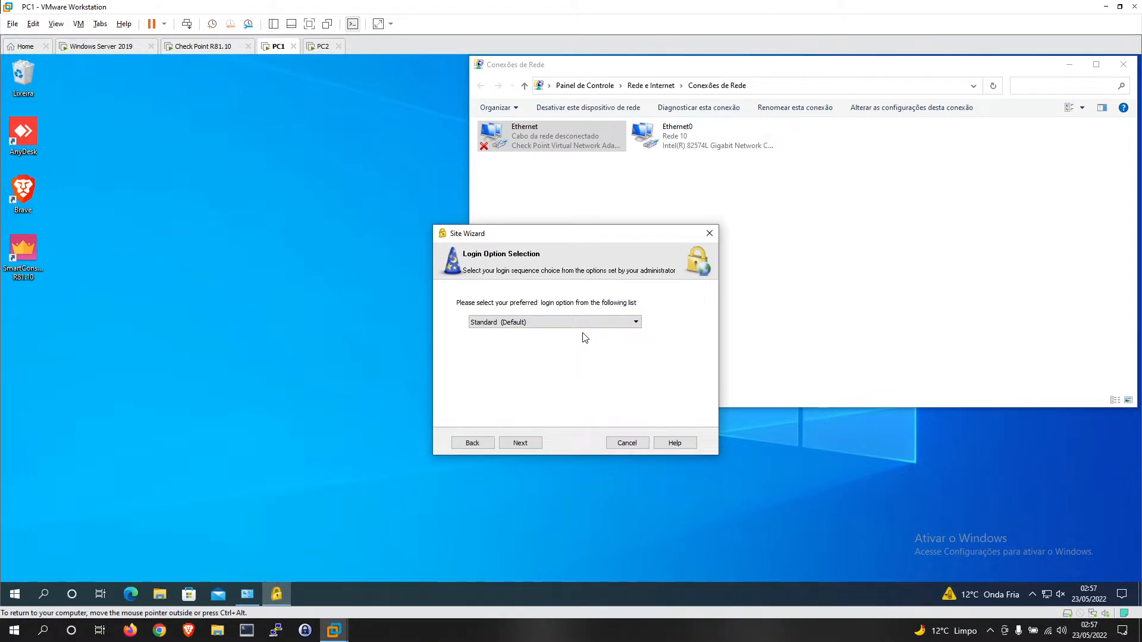
- Keep the Standard (Default) login option, choose Username and Password authentication, and finish creating the site
{"action": "left_click", "coordinate": [503, 323]}
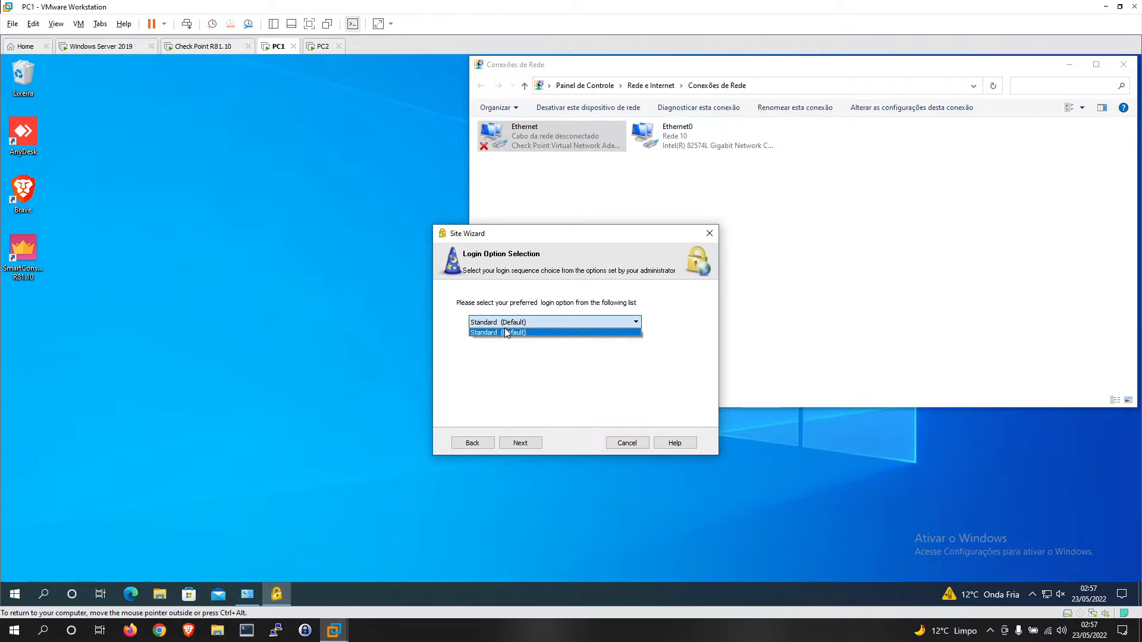
{"action": "left_click", "coordinate": [520, 375]}
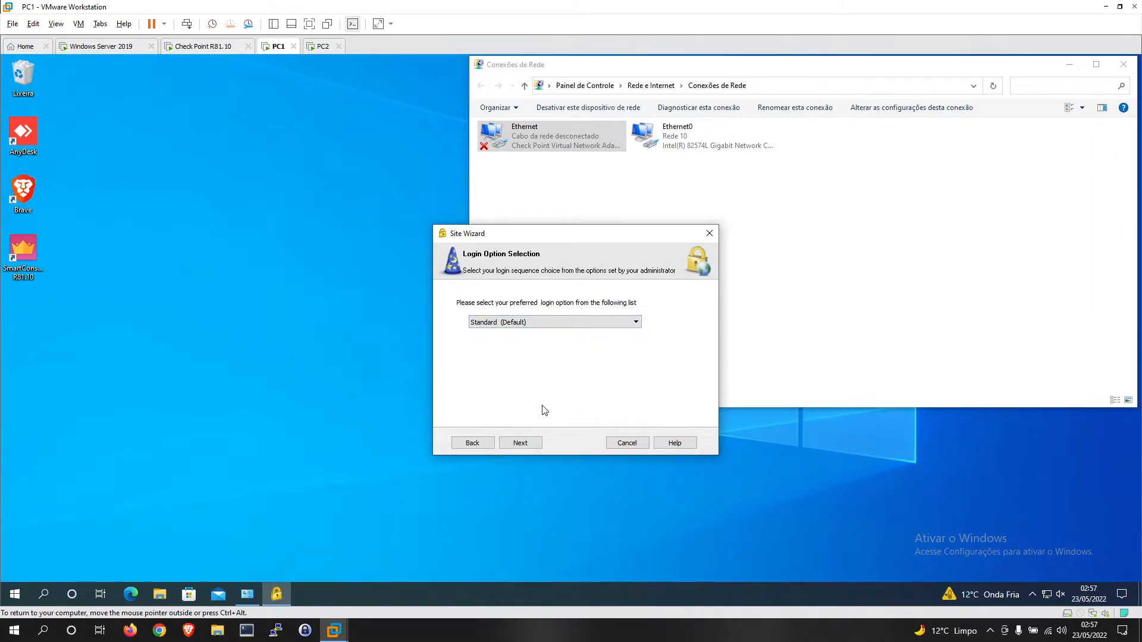
{"action": "left_click", "coordinate": [527, 444]}
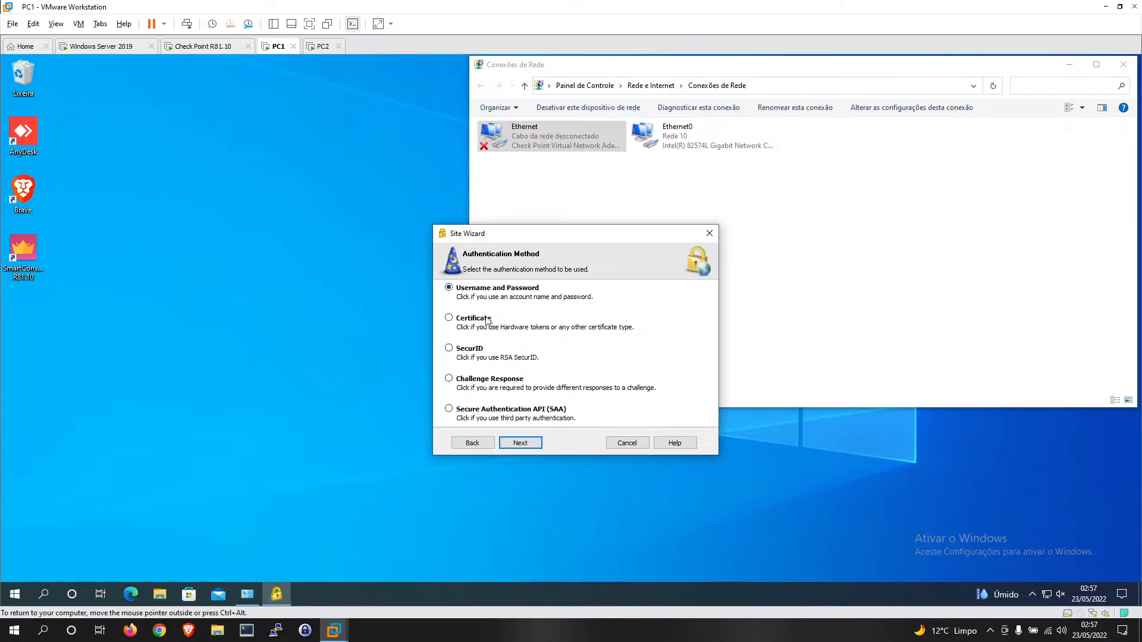
{"action": "left_click", "coordinate": [451, 319]}
{"action": "left_click", "coordinate": [457, 346]}
{"action": "left_click", "coordinate": [453, 290]}
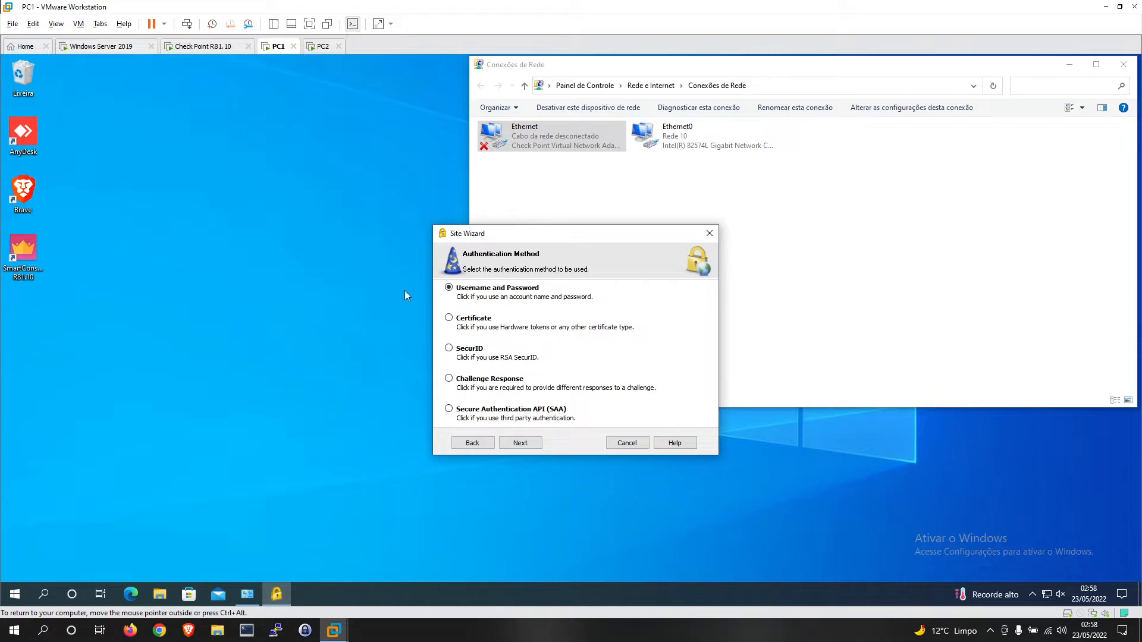
{"action": "left_click", "coordinate": [519, 443]}
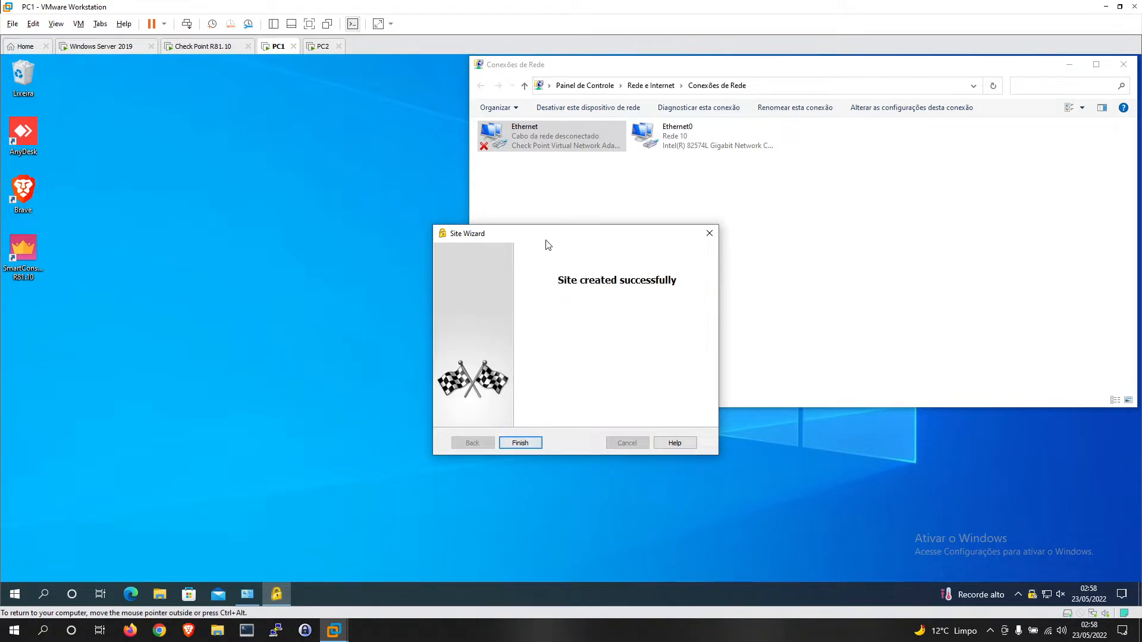
{"action": "left_click", "coordinate": [520, 443]}
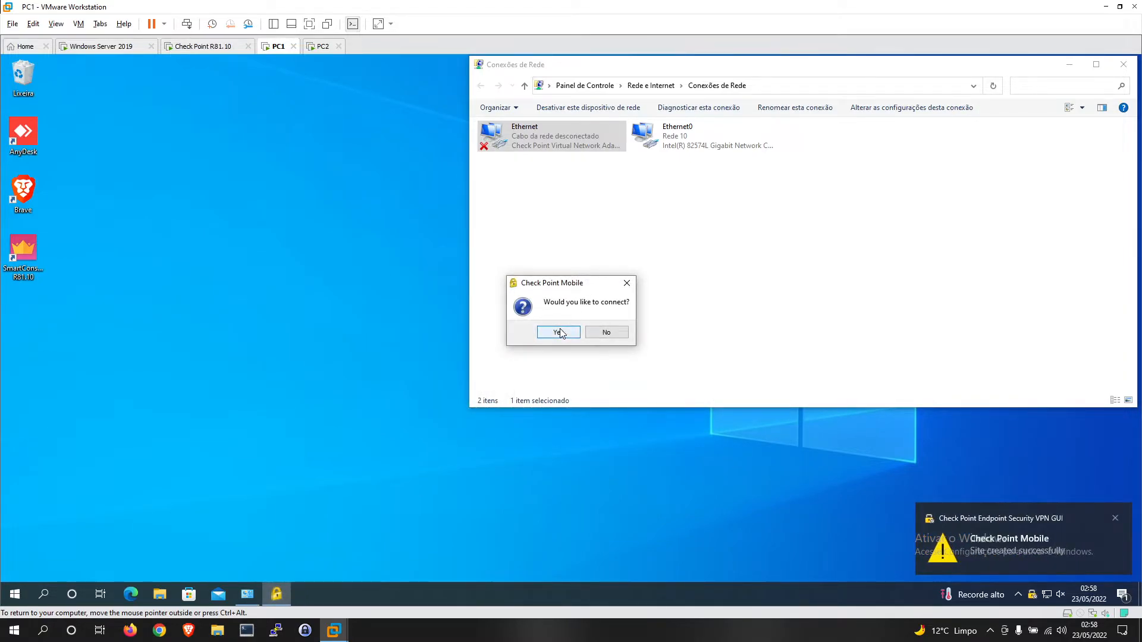
- Accept connecting to the new site and select VPN LAB in the login window, ready for the username
{"action": "left_click", "coordinate": [559, 333]}
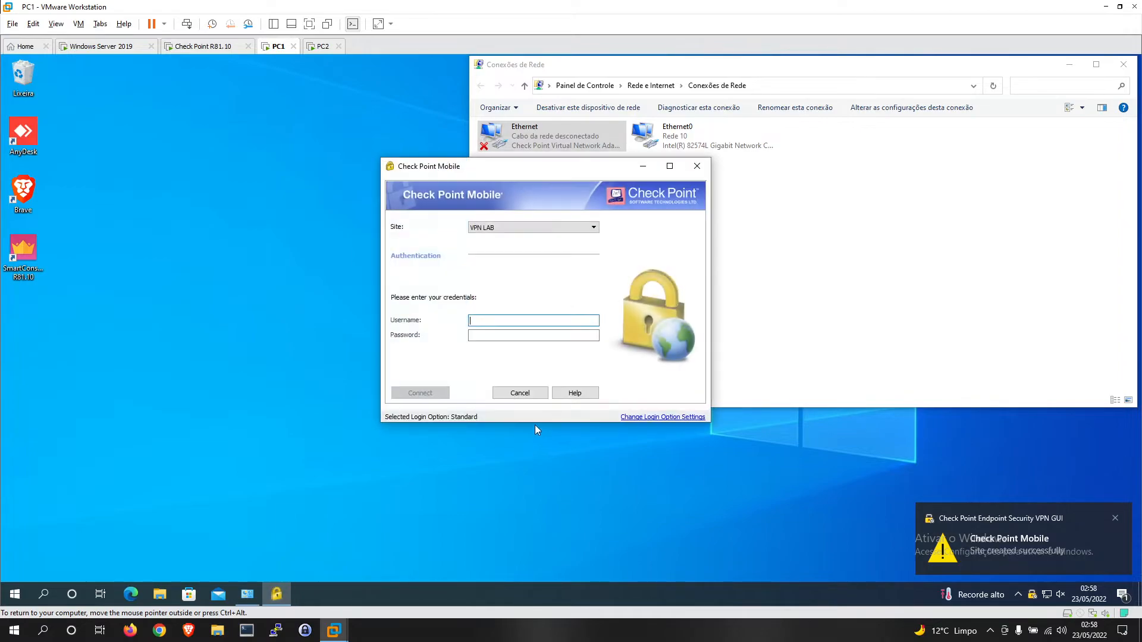
{"action": "left_click", "coordinate": [508, 226]}
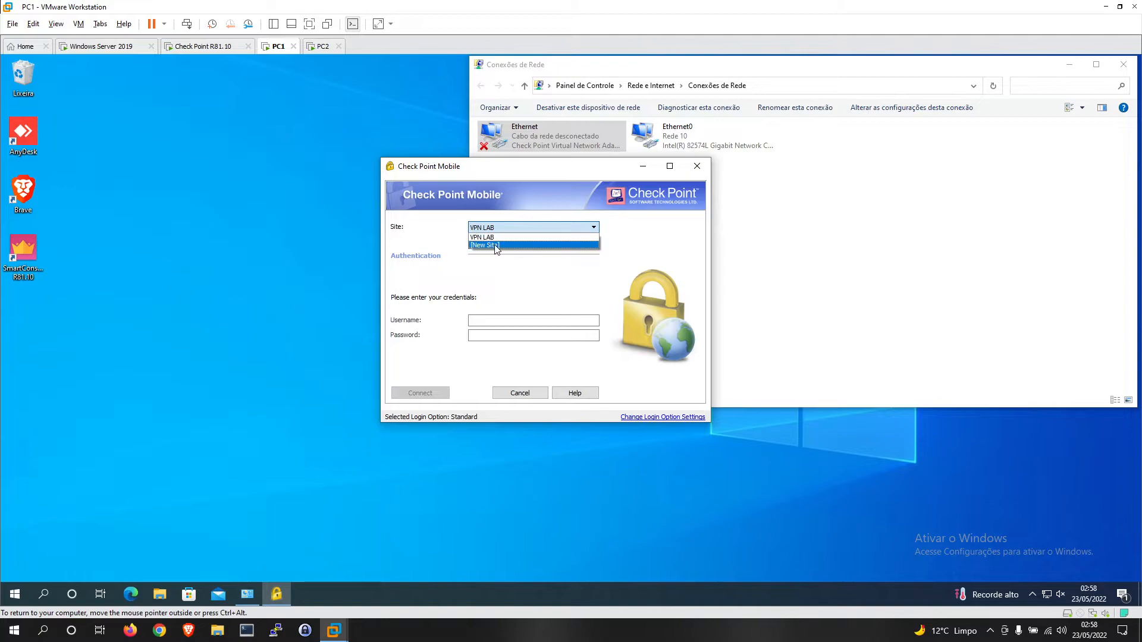
{"action": "left_click", "coordinate": [503, 238]}
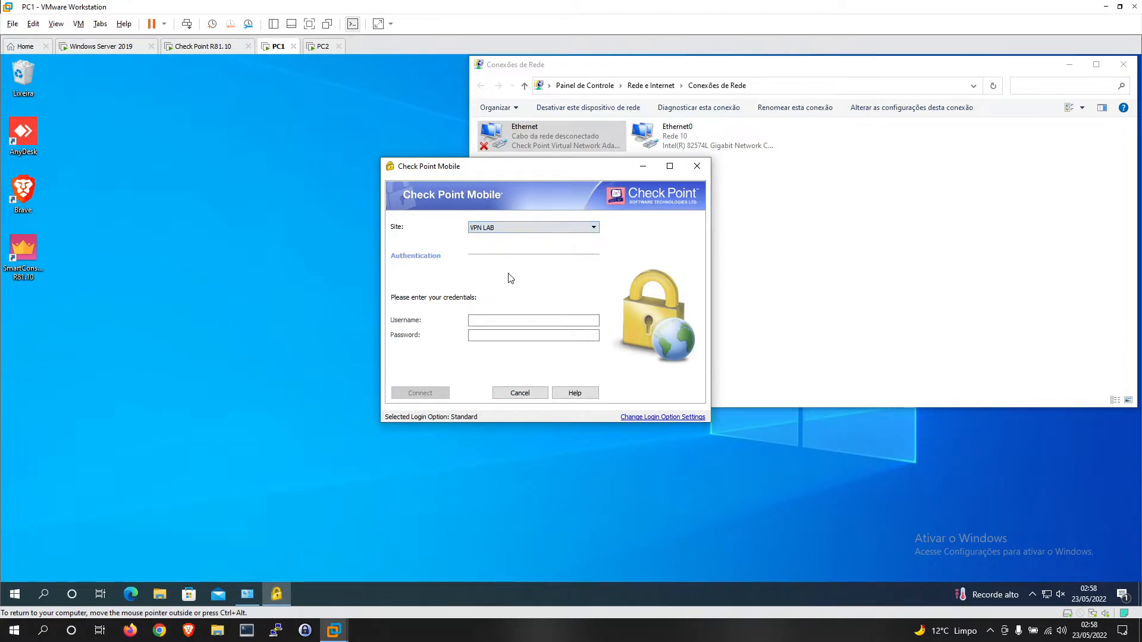
{"action": "left_click", "coordinate": [521, 322]}
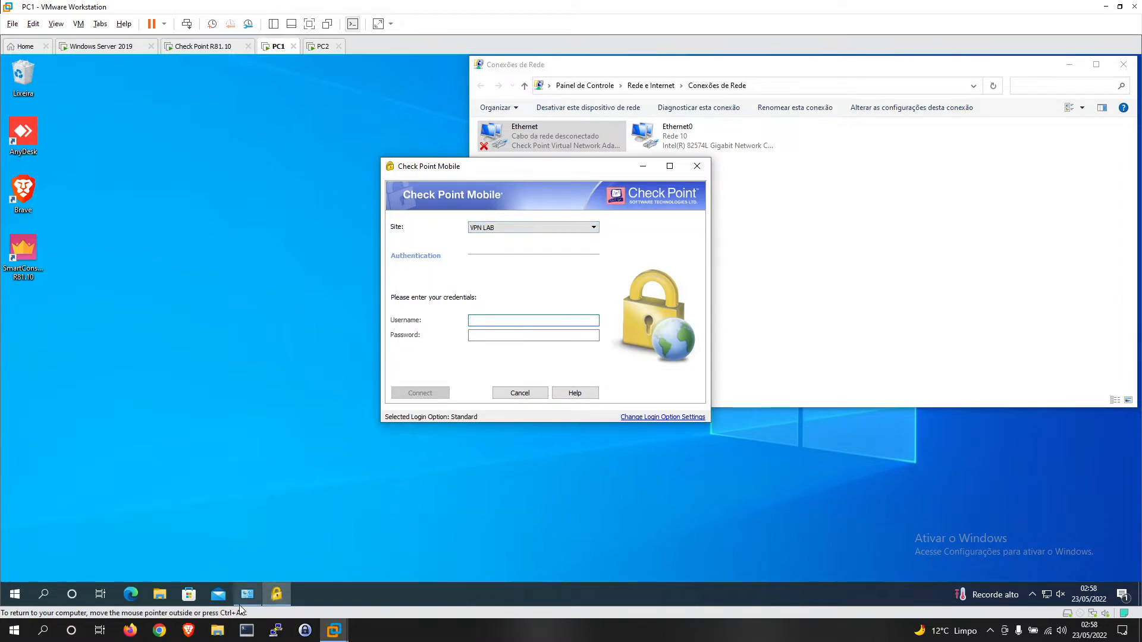
- Switch to the PC2 virtual machine, search the objects for cp, and examine the default Office Mode address pool's IPv4 network address
{"action": "left_click", "coordinate": [322, 46]}
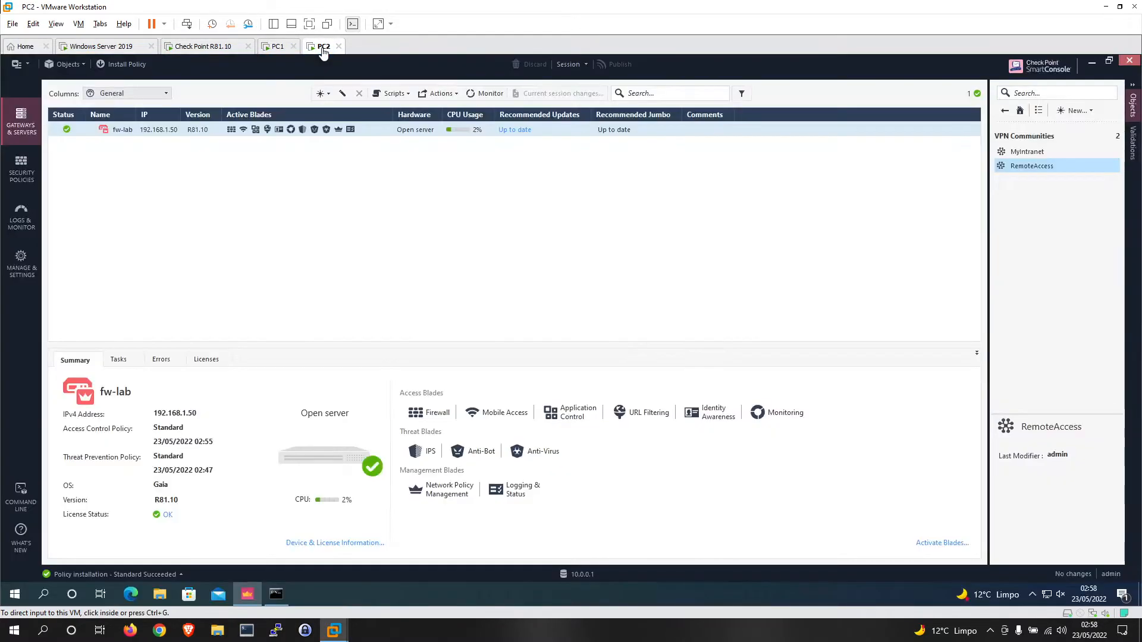
{"action": "left_click", "coordinate": [1020, 113]}
{"action": "left_click", "coordinate": [1046, 94]}
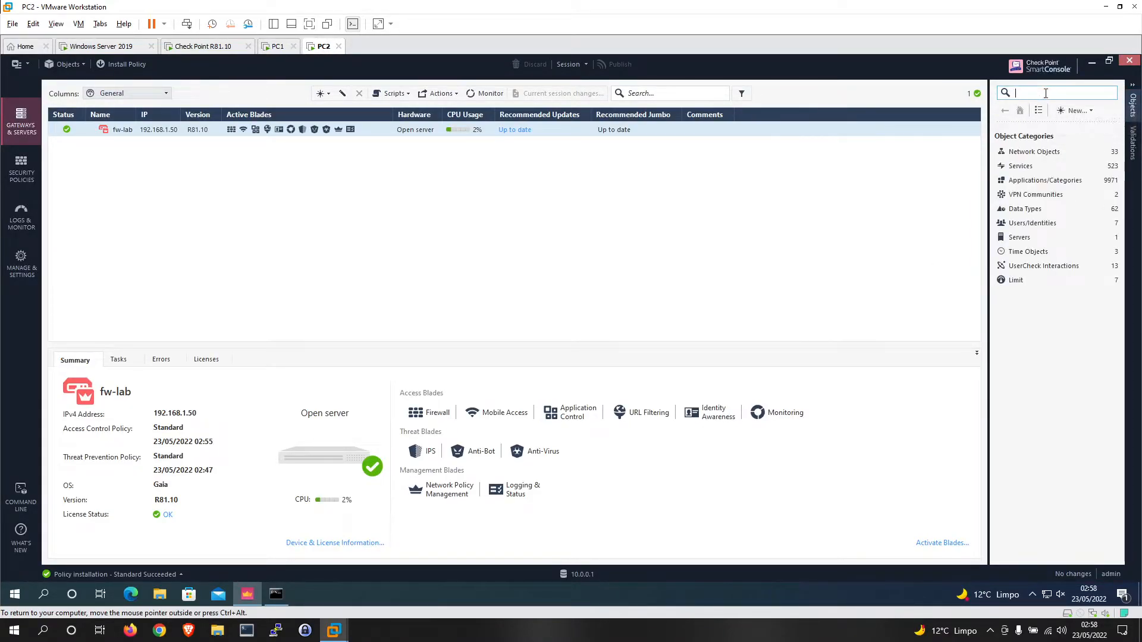
{"action": "type", "text": "cp"}
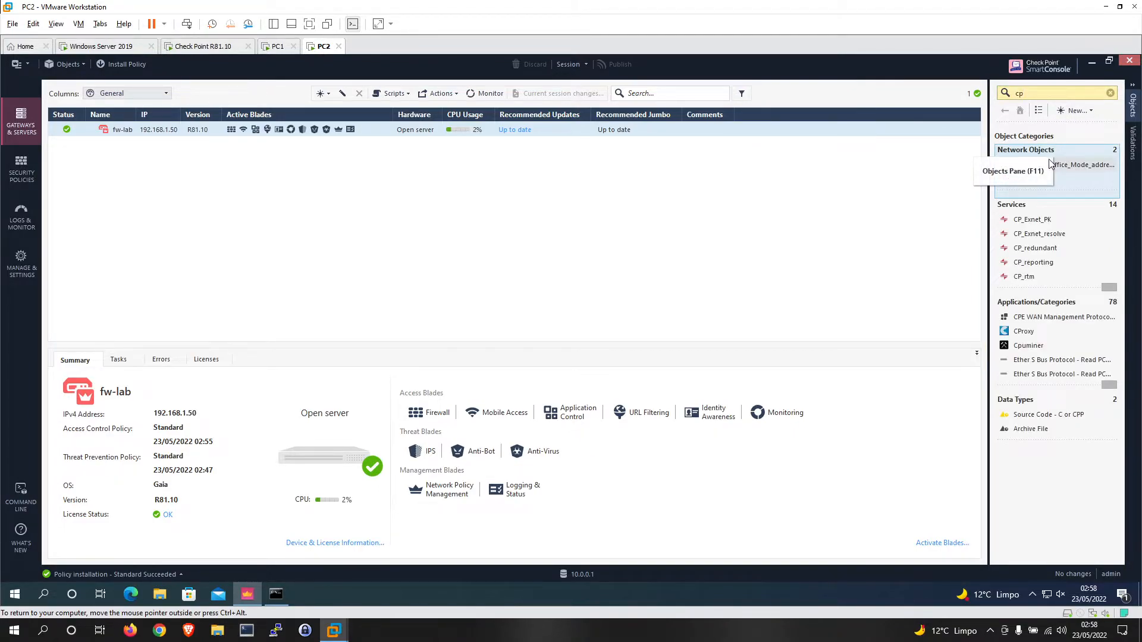
{"action": "double_click", "coordinate": [1071, 165]}
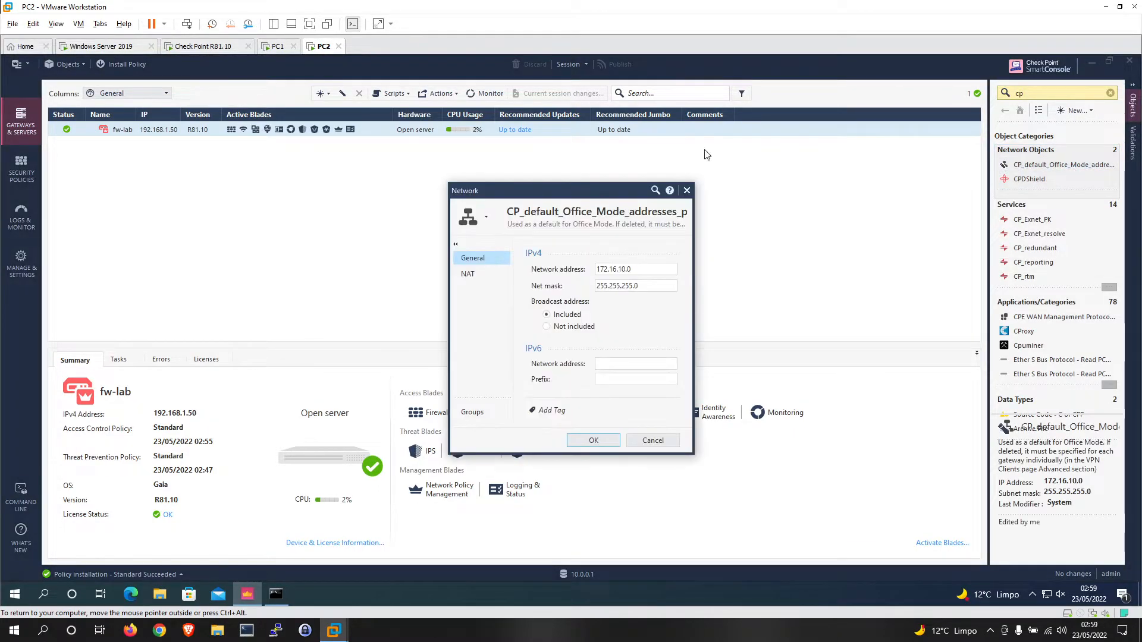
{"action": "left_click_drag", "start_coordinate": [637, 269], "coordinate": [547, 260]}
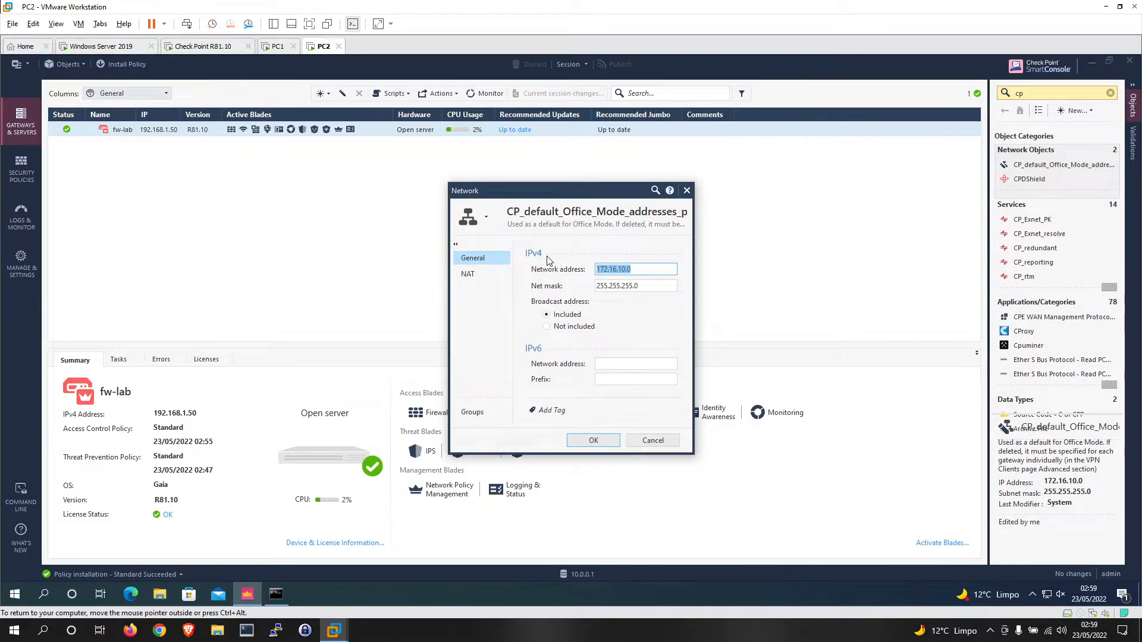
{"action": "left_click", "coordinate": [611, 270]}
{"action": "left_click_drag", "start_coordinate": [617, 269], "coordinate": [556, 268]}
{"action": "type", "text": "1"}
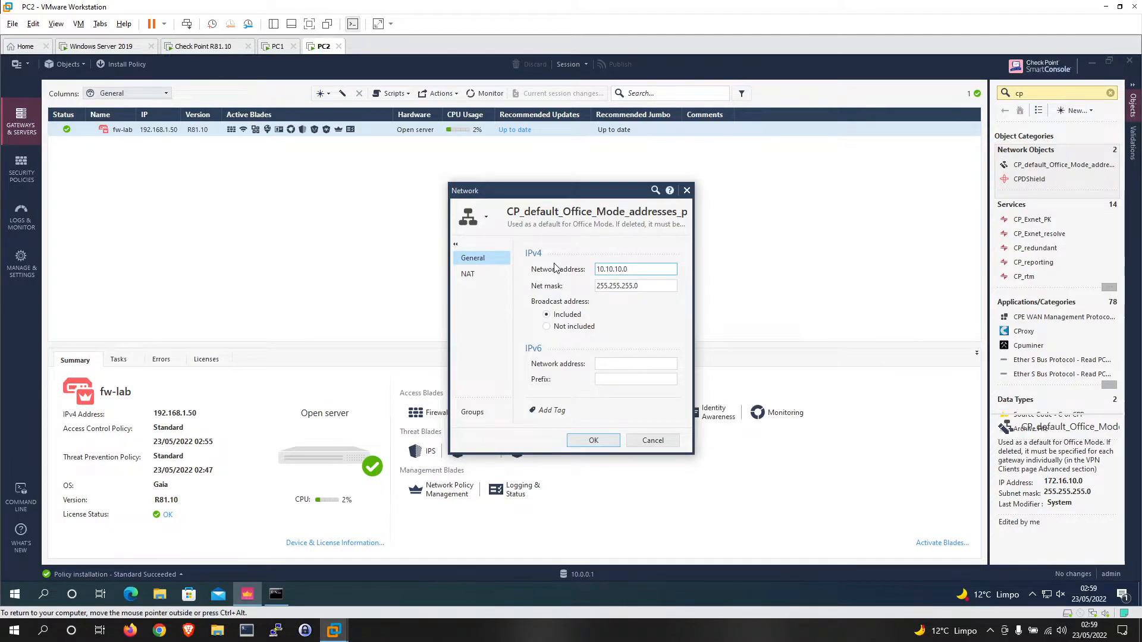
{"action": "left_click", "coordinate": [635, 287]}
{"action": "left_click", "coordinate": [651, 287]}
{"action": "left_click_drag", "start_coordinate": [646, 290], "coordinate": [630, 288]}
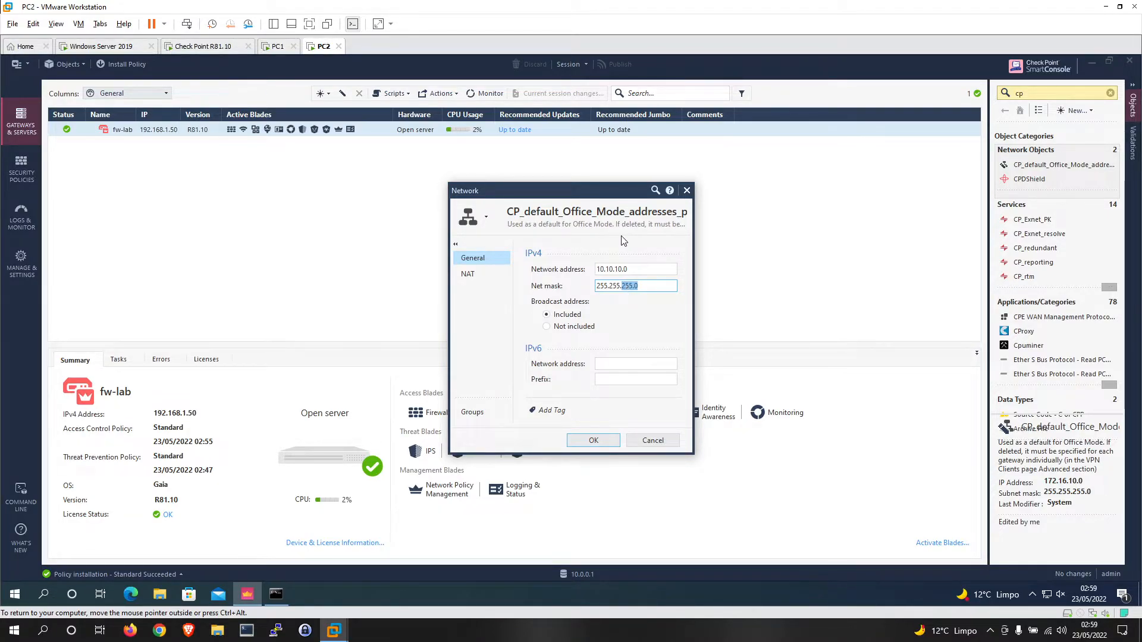
{"action": "left_click", "coordinate": [651, 269]}
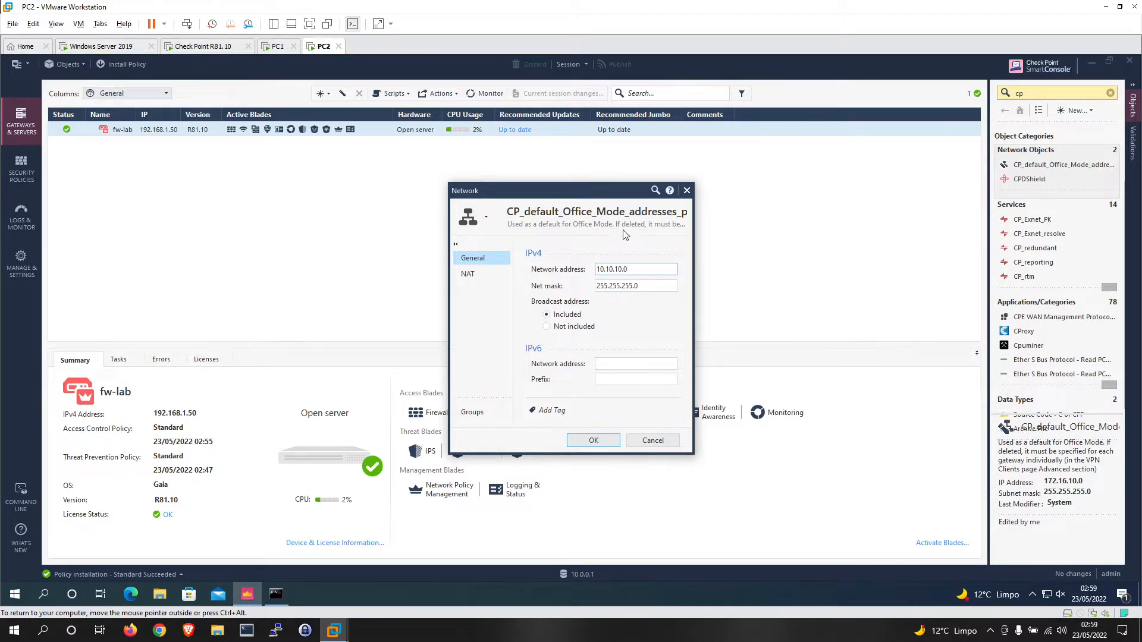
{"action": "left_click", "coordinate": [484, 274]}
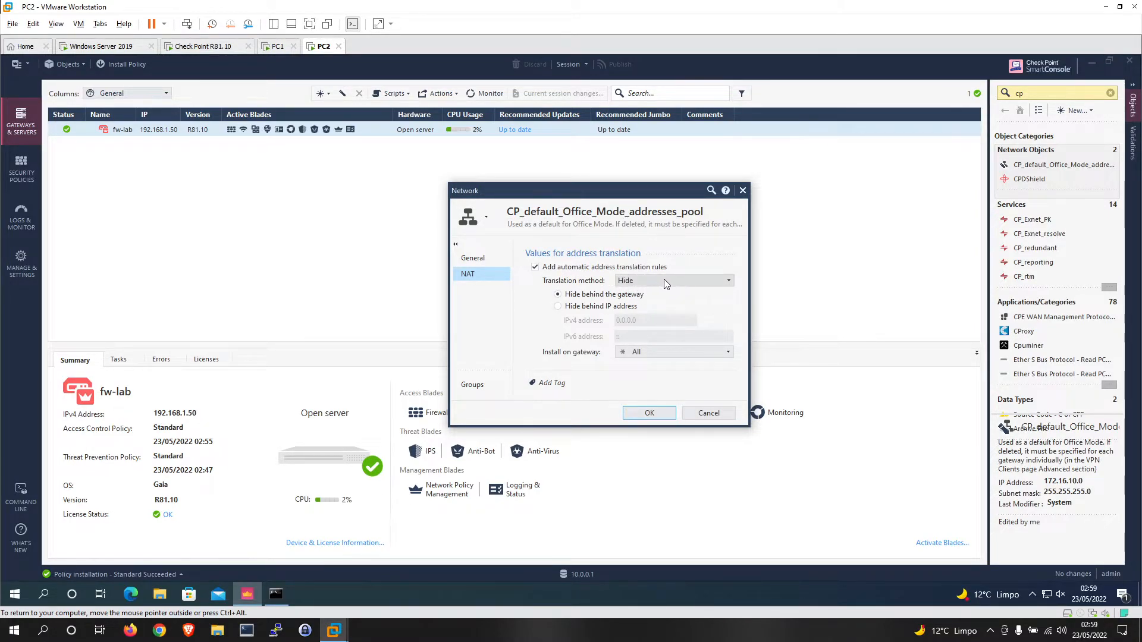
{"action": "left_click", "coordinate": [709, 413]}
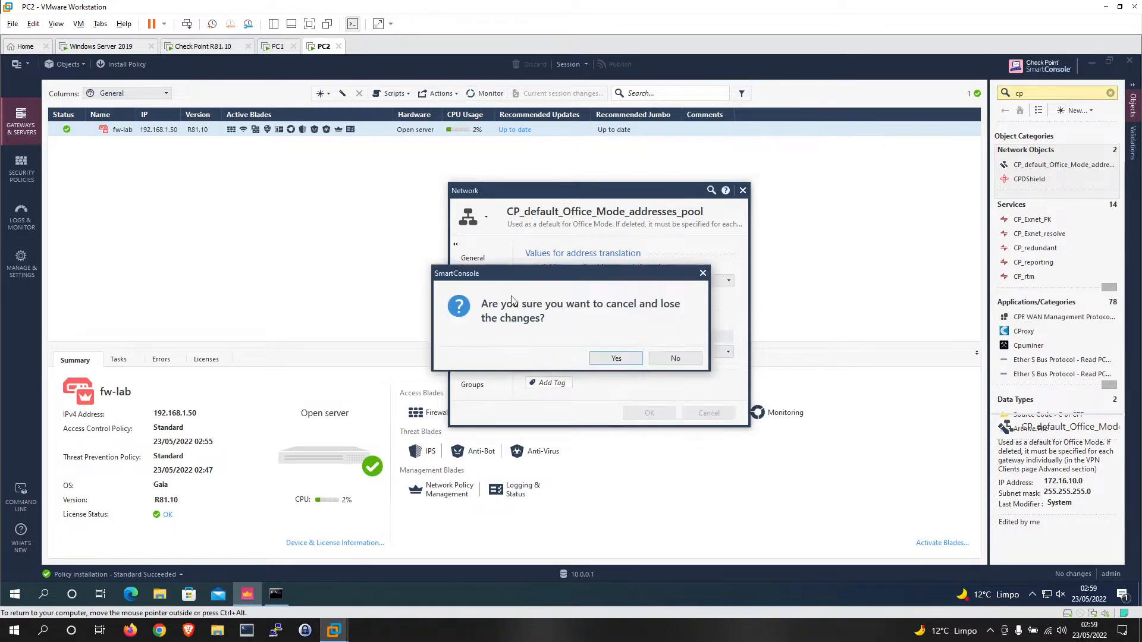
{"action": "left_click", "coordinate": [619, 360]}
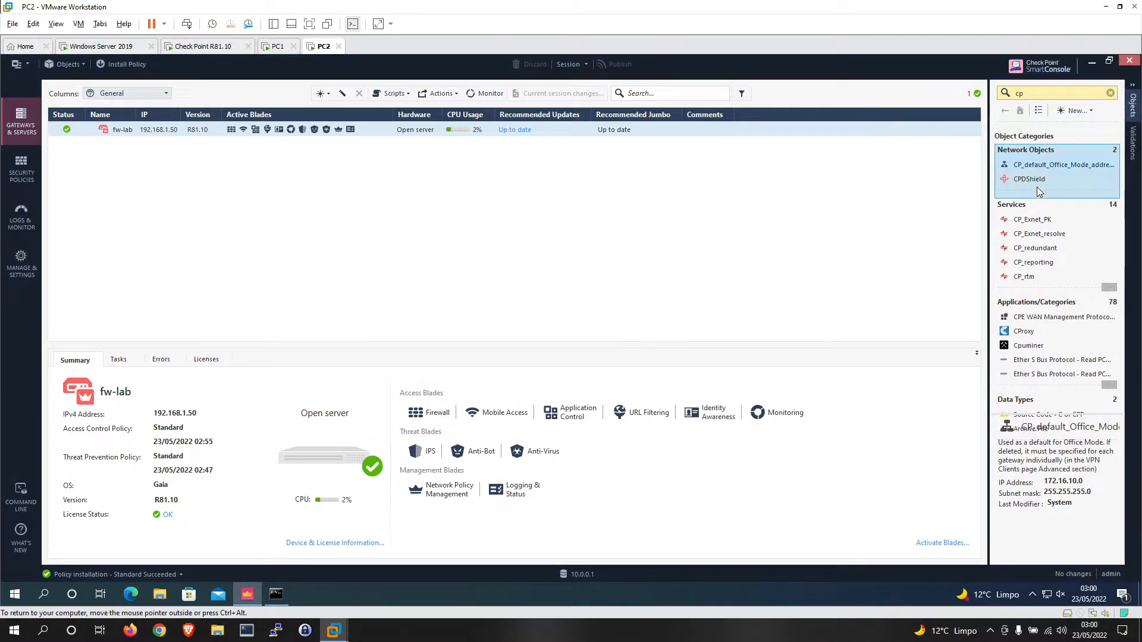
{"action": "double_click", "coordinate": [1047, 165]}
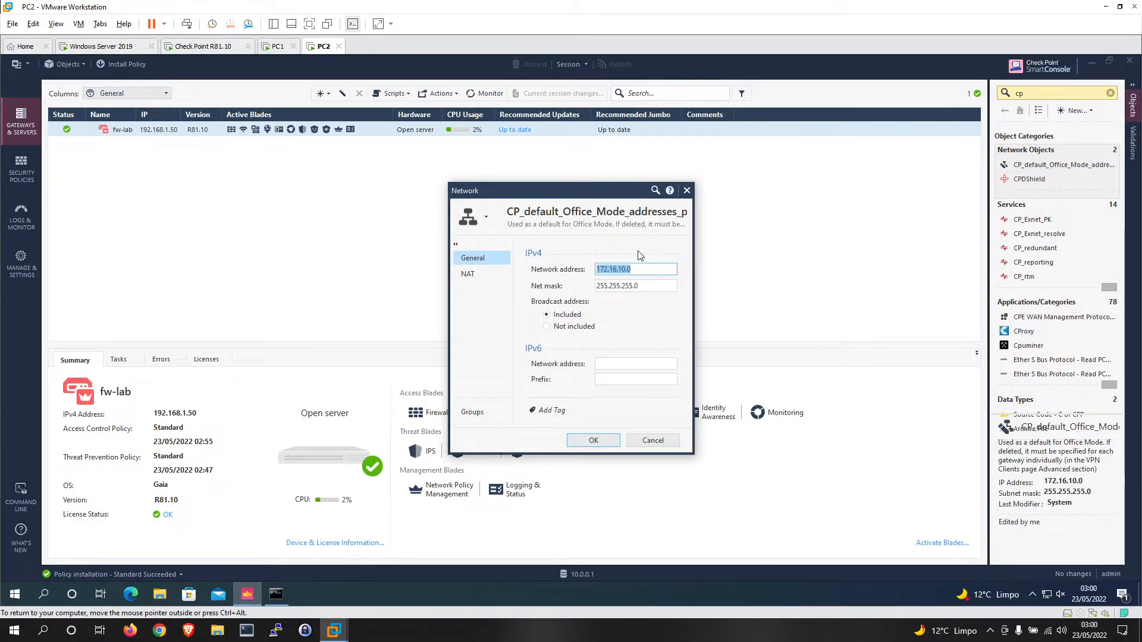
- Switch to the PC1 virtual machine, run ipconfig in a Command Prompt, and examine the Ethernet adapter's entry
{"action": "left_click", "coordinate": [282, 48]}
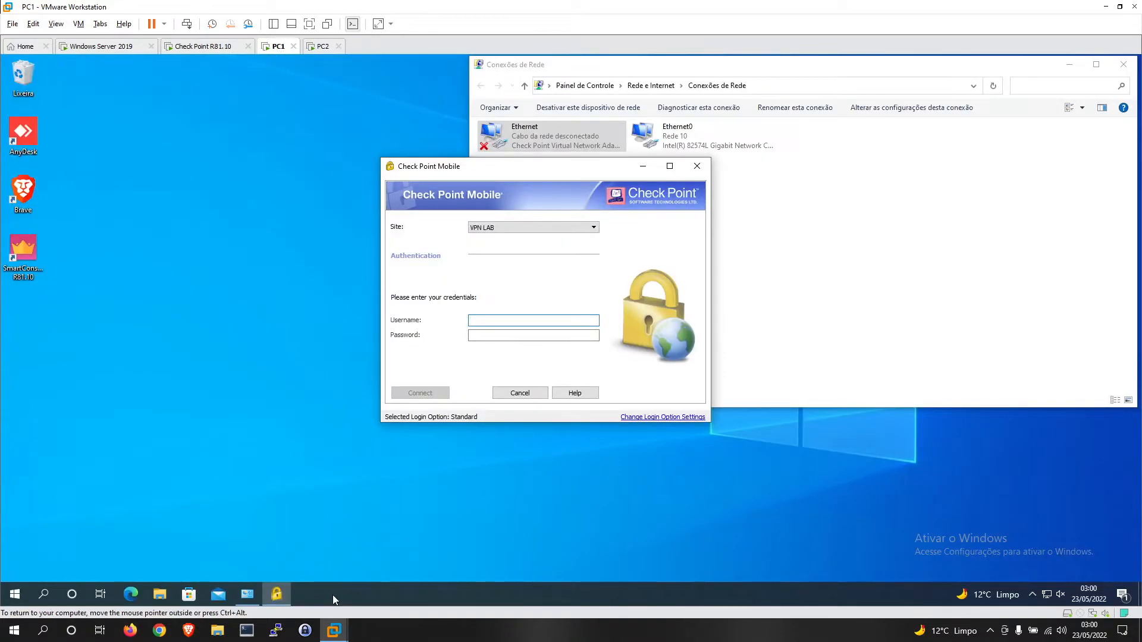
{"action": "key", "text": "super+r"}
{"action": "type", "text": "cmd"}
{"action": "key", "text": "Return"}
{"action": "type", "text": "icp"}
{"action": "type", "text": "onfig"}
{"action": "key", "text": "Return"}
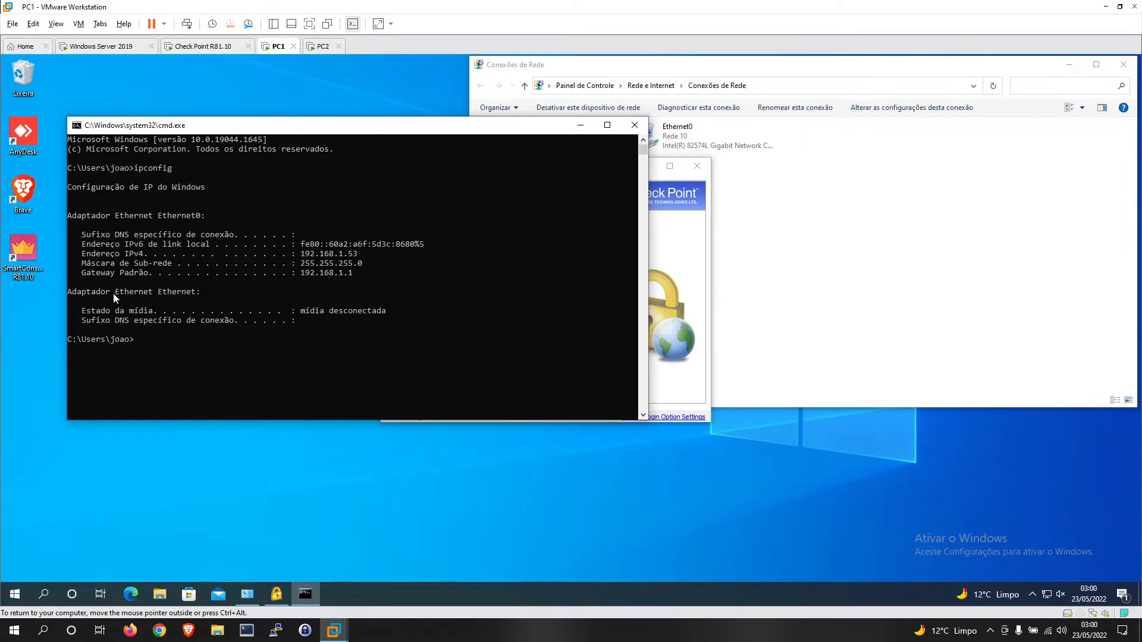
{"action": "left_click_drag", "start_coordinate": [69, 291], "coordinate": [238, 321]}
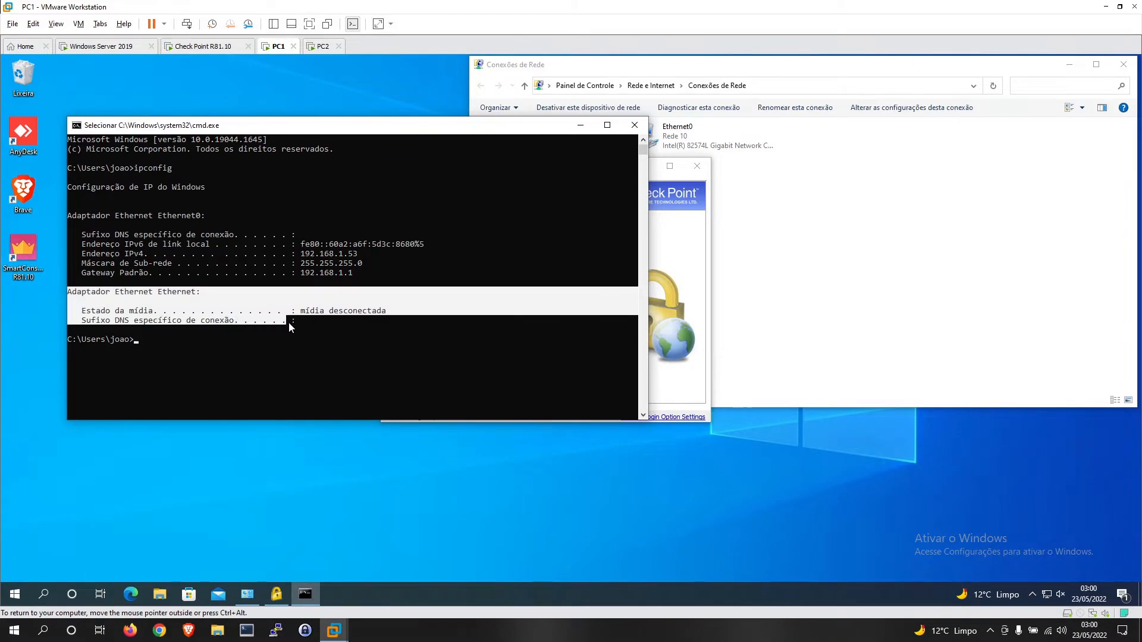
- Run ipconfig /all and examine the Check Point virtual adapter's description and media state
{"action": "left_click", "coordinate": [207, 359]}
{"action": "type", "text": "ipco"}
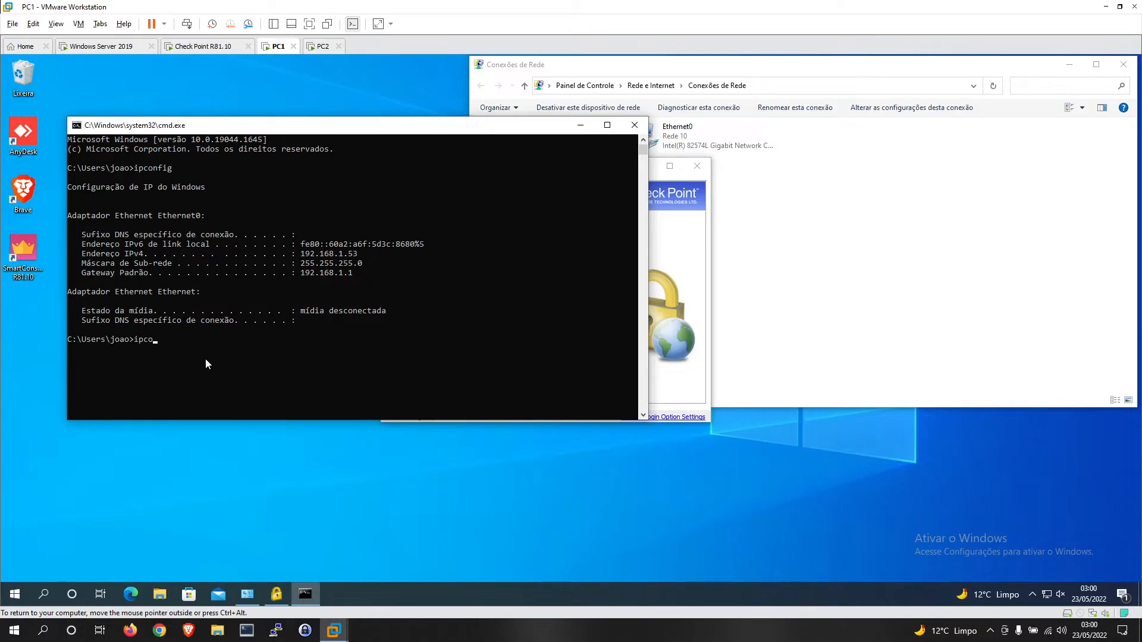
{"action": "type", "text": "nfig /all"}
{"action": "key", "text": "Return"}
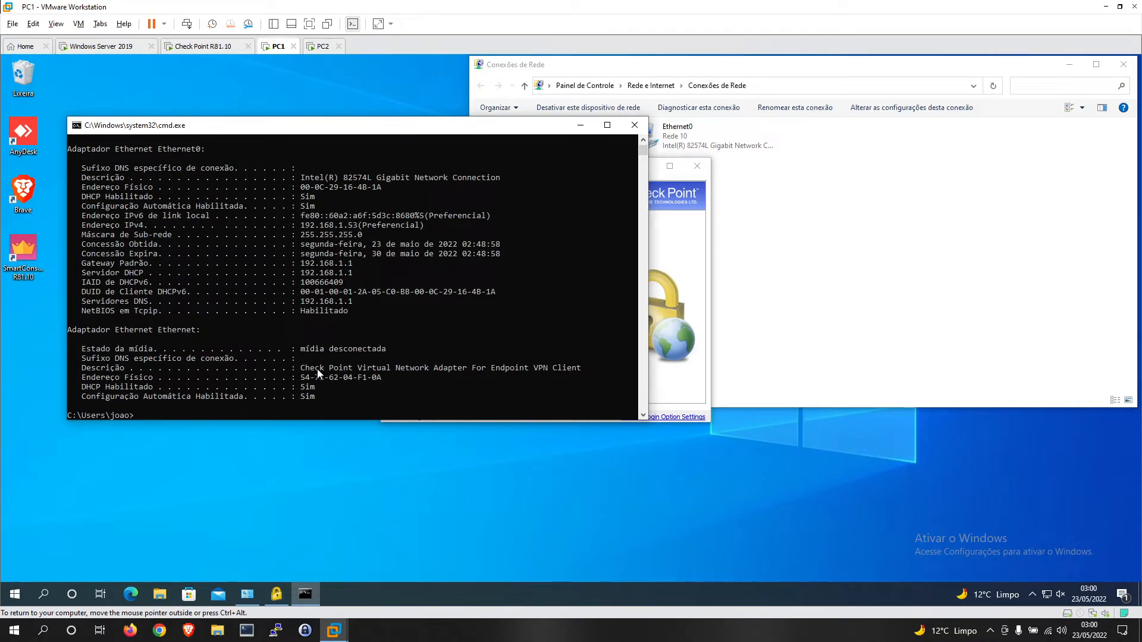
{"action": "left_click_drag", "start_coordinate": [306, 369], "coordinate": [554, 374]}
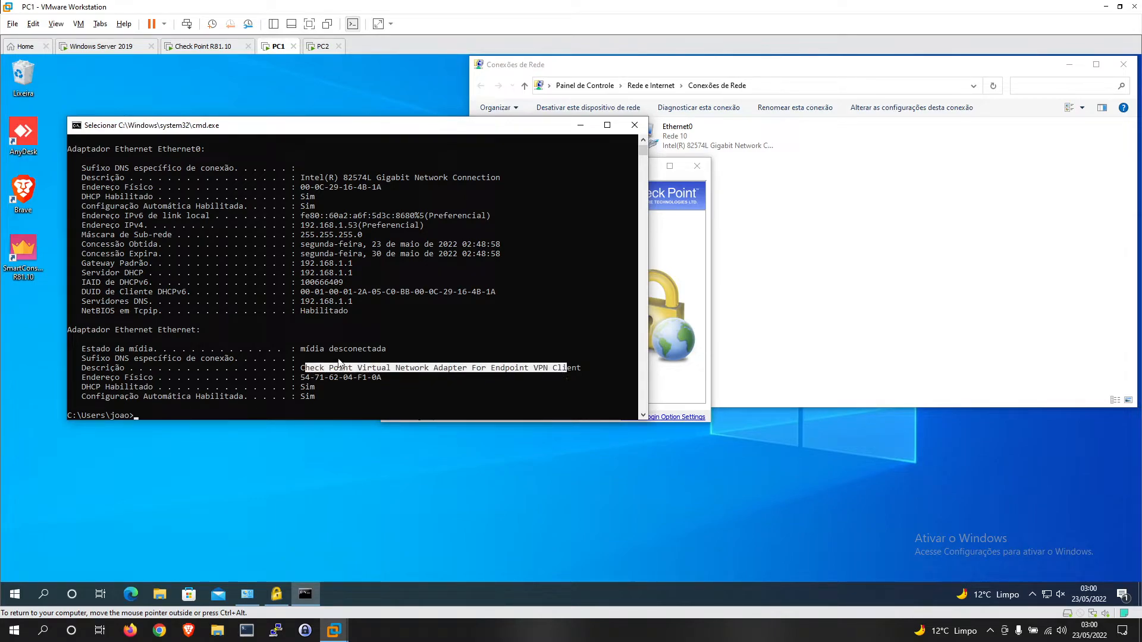
{"action": "left_click_drag", "start_coordinate": [301, 349], "coordinate": [384, 355]}
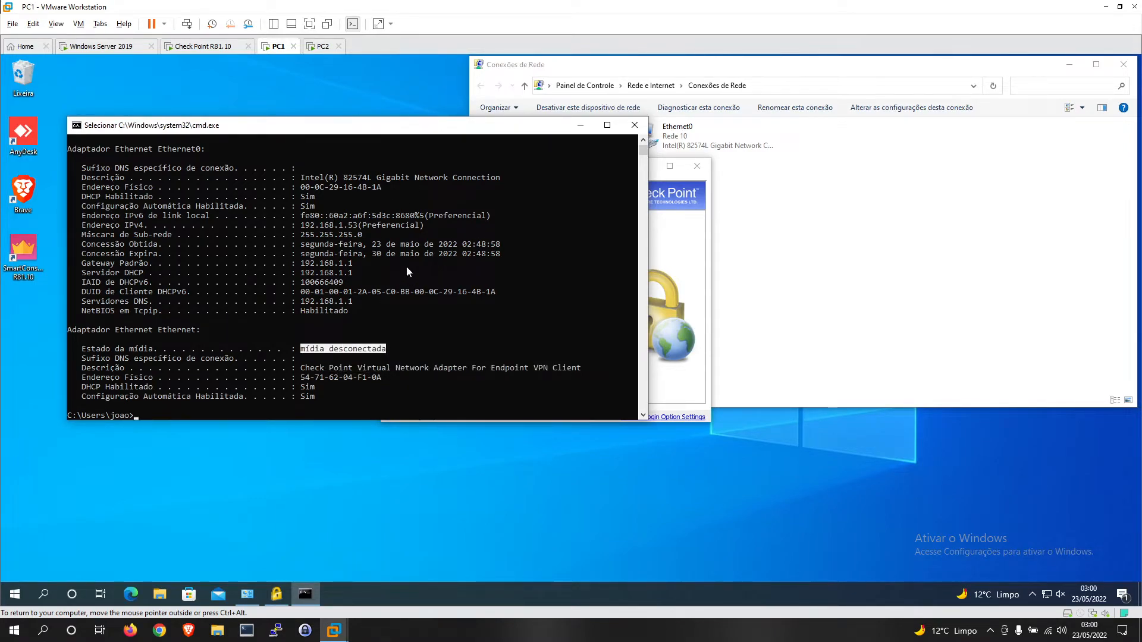
{"action": "scroll", "coordinate": [409, 290], "scroll_direction": "up", "scroll_amount": 3}
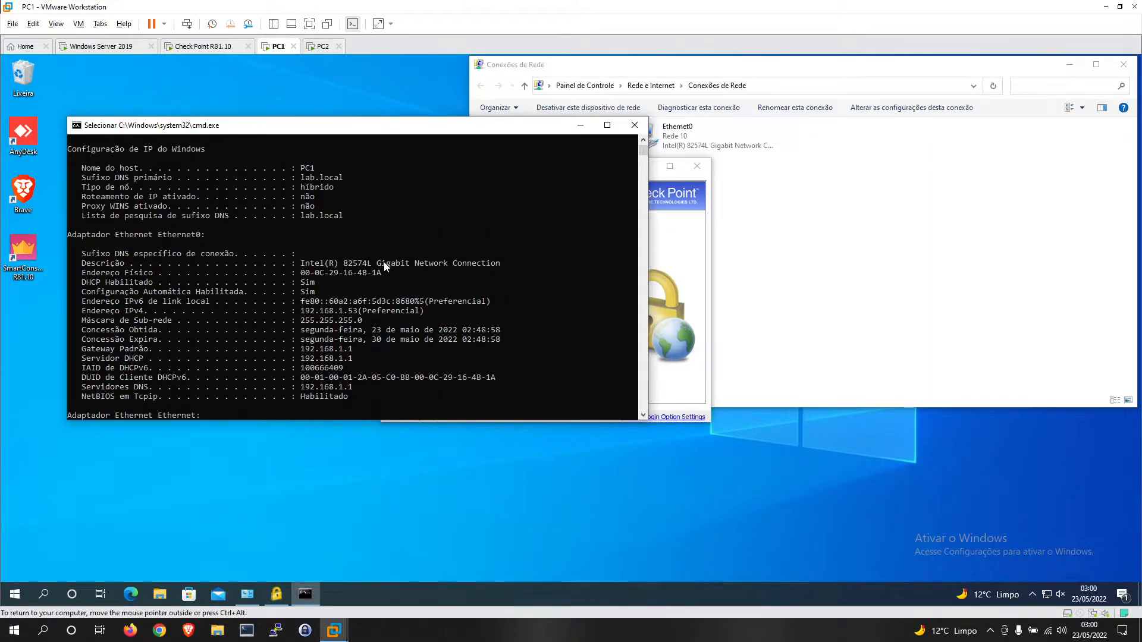
- Try to log in to the VPN LAB site with the account's username and password
{"action": "left_click", "coordinate": [649, 231]}
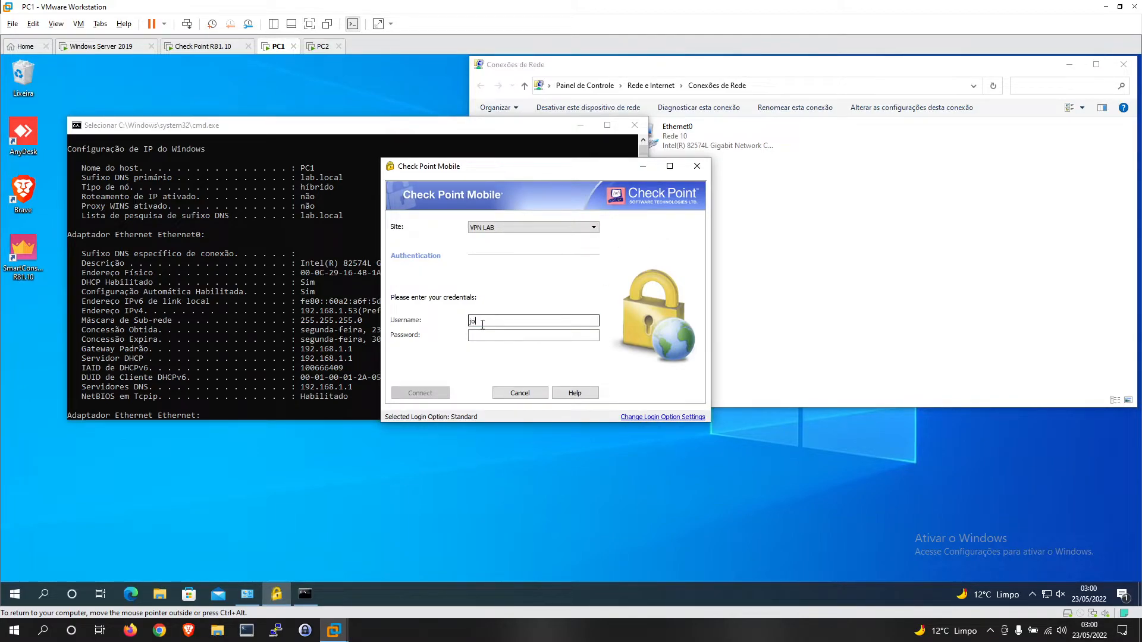
{"action": "type", "text": "joao"}
{"action": "left_click", "coordinate": [501, 332]}
{"action": "type", "text": "•"}
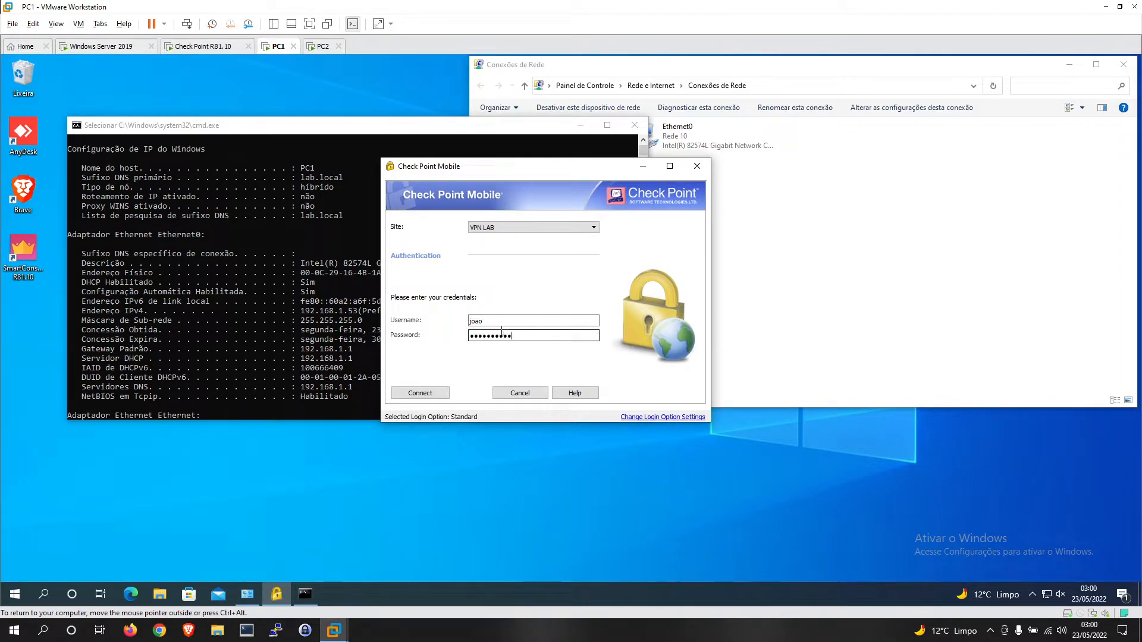
{"action": "key", "text": "Return"}
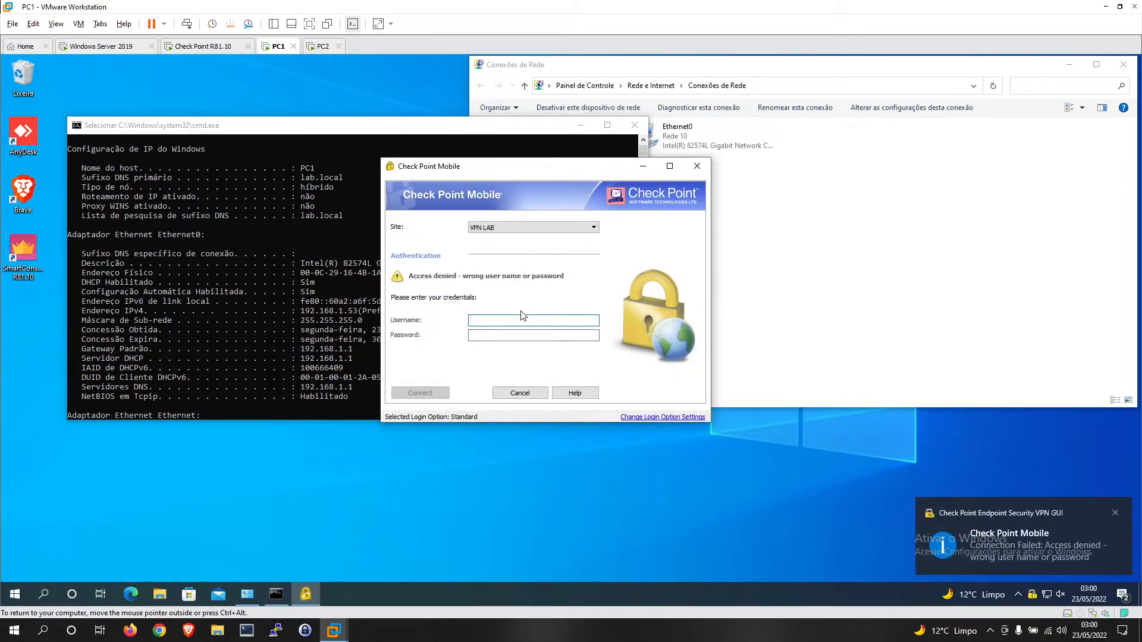
{"action": "type", "text": "joao"}
{"action": "key", "text": "Caps_Lock"}
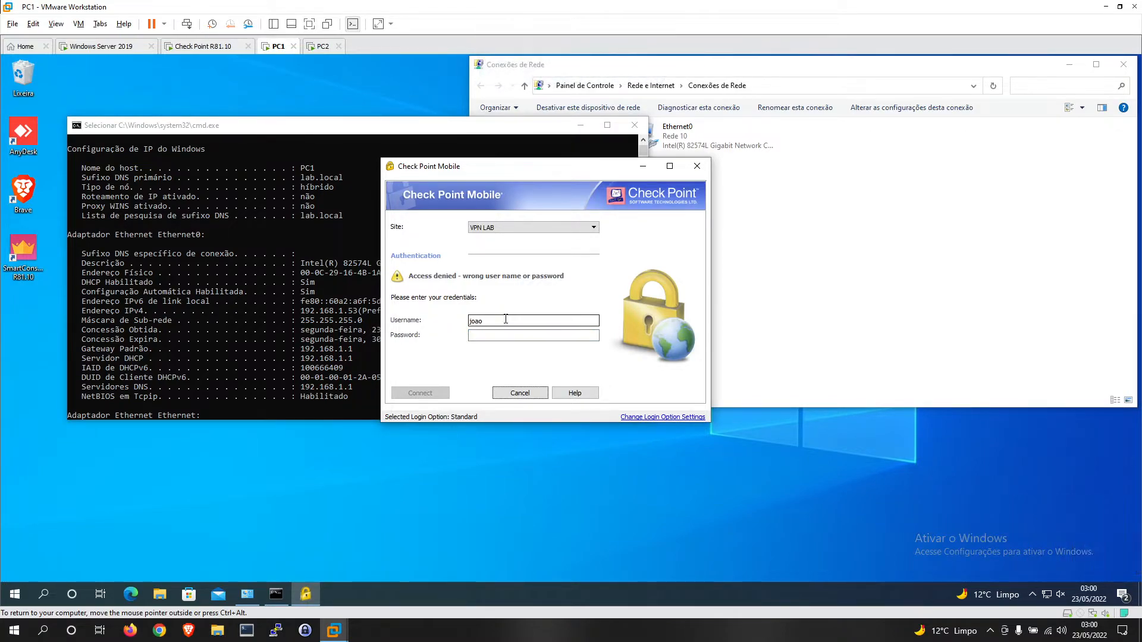
{"action": "key", "text": "Escape"}
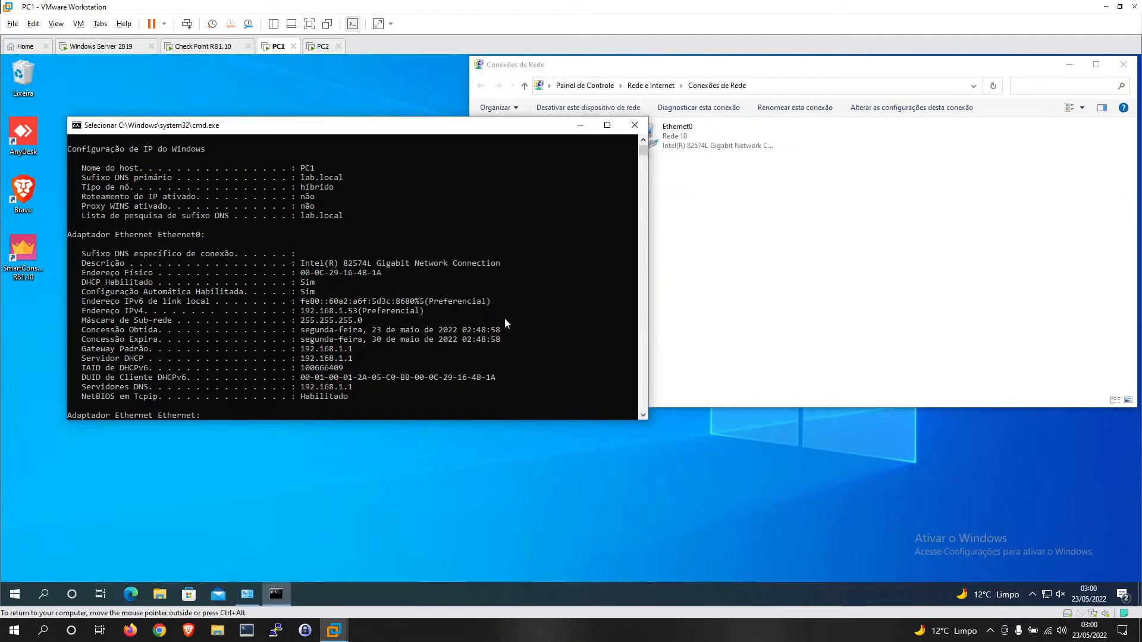
- Start a new connection from the VPN client, log in to VPN LAB with the account password, and close the connection window
{"action": "left_click", "coordinate": [1033, 592]}
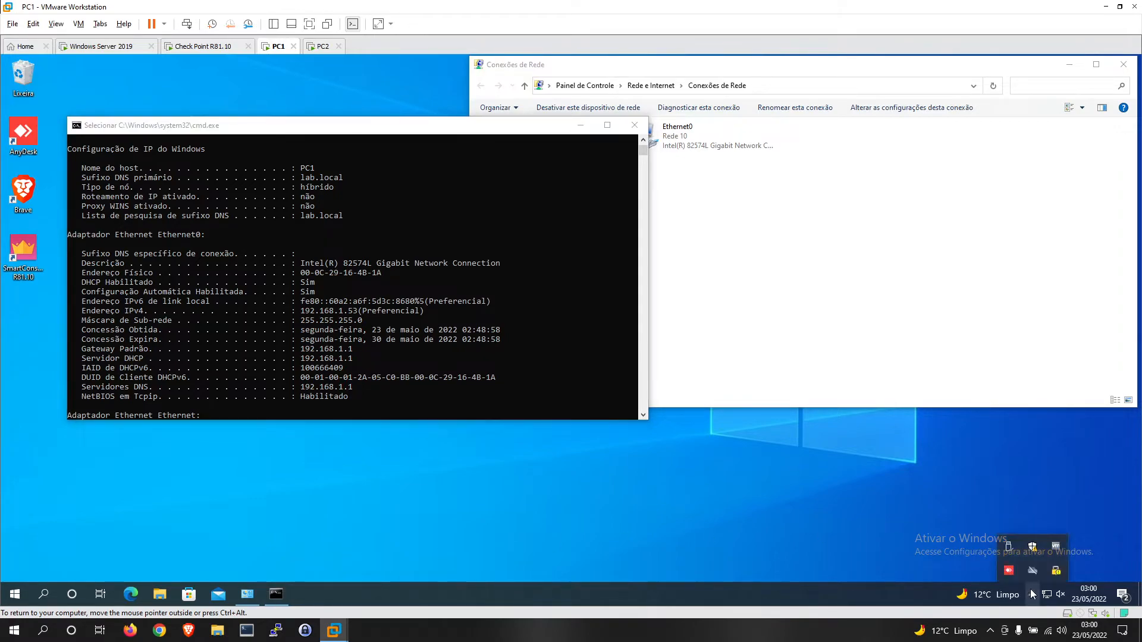
{"action": "left_click", "coordinate": [514, 136]}
{"action": "left_click", "coordinate": [580, 125]}
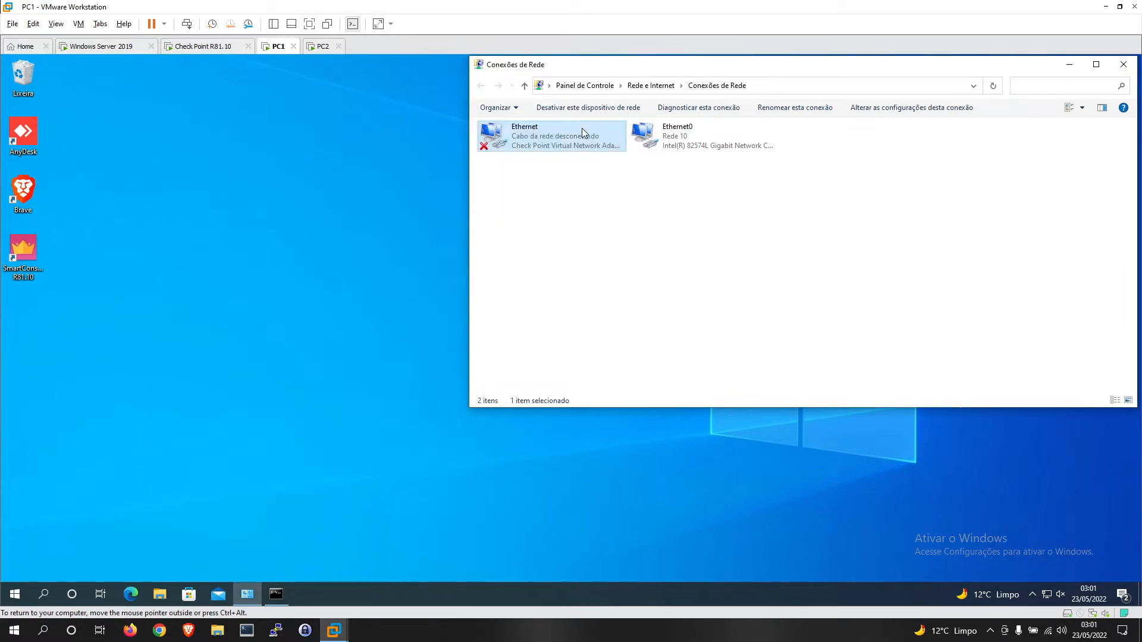
{"action": "left_click", "coordinate": [1032, 595]}
{"action": "right_click", "coordinate": [1055, 572]}
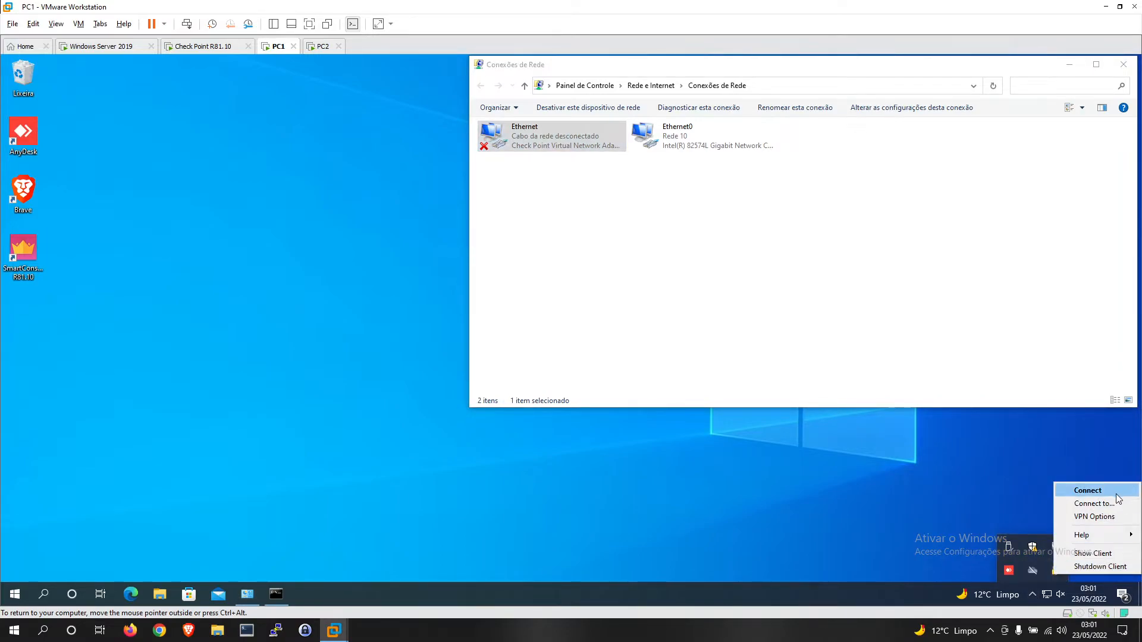
{"action": "left_click", "coordinate": [1088, 491]}
{"action": "left_click", "coordinate": [517, 335]}
{"action": "left_click", "coordinate": [515, 322]}
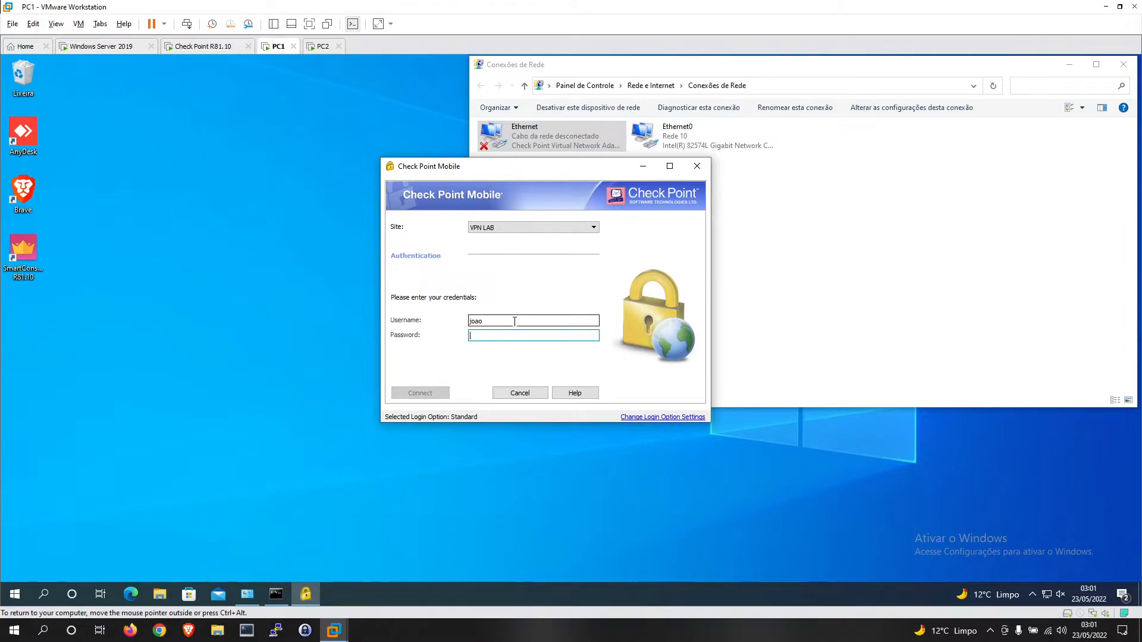
{"action": "type", "text": "1"}
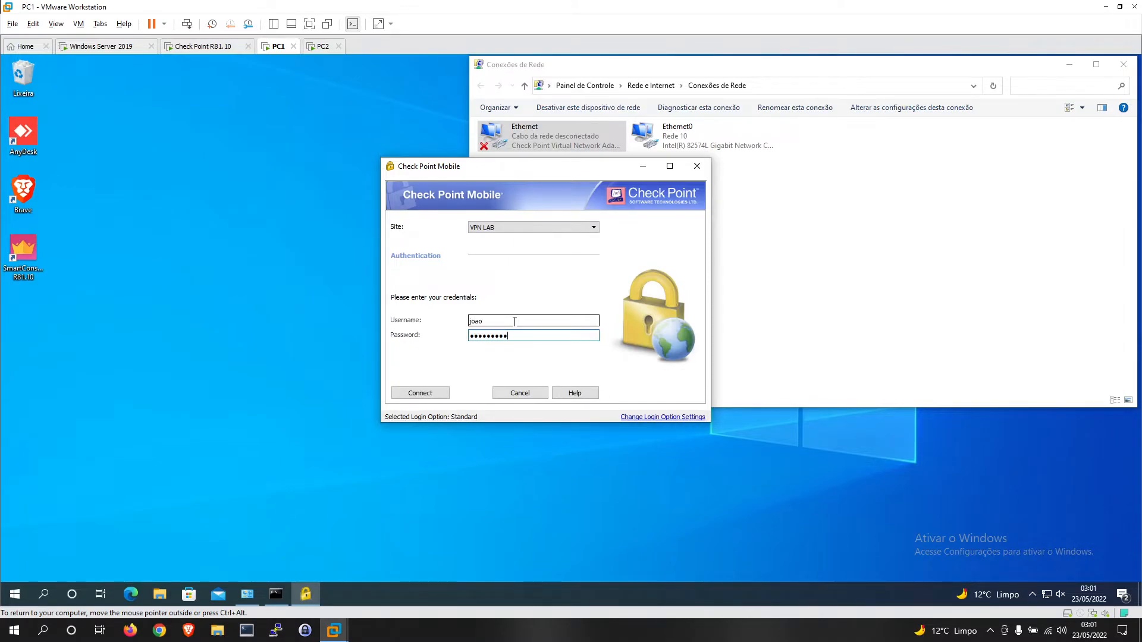
{"action": "key", "text": "Return"}
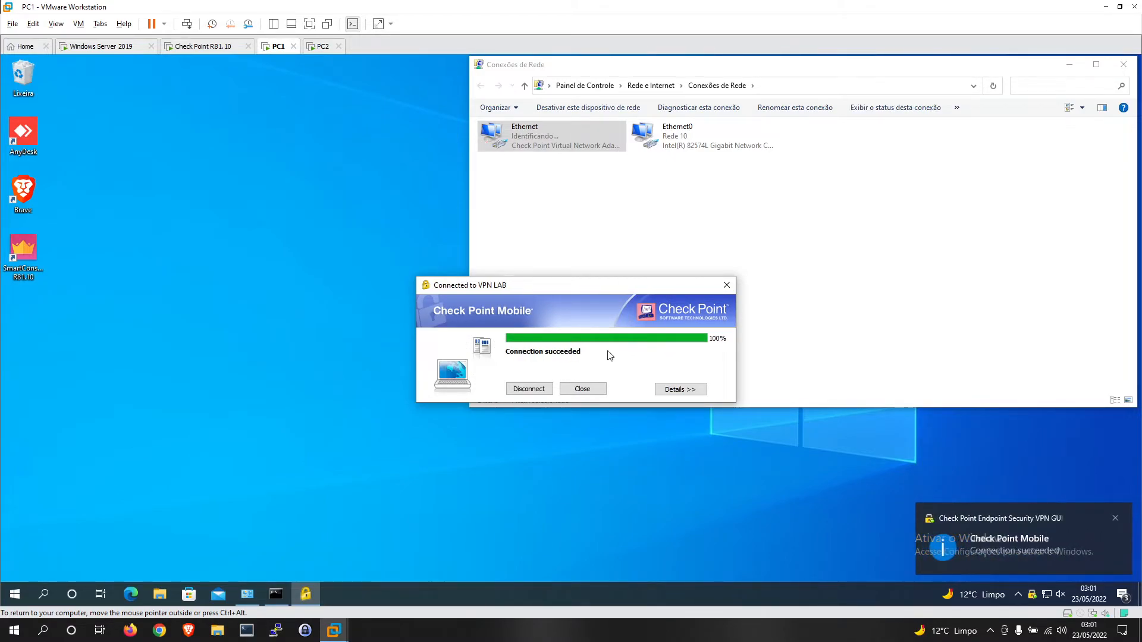
{"action": "left_click", "coordinate": [598, 390]}
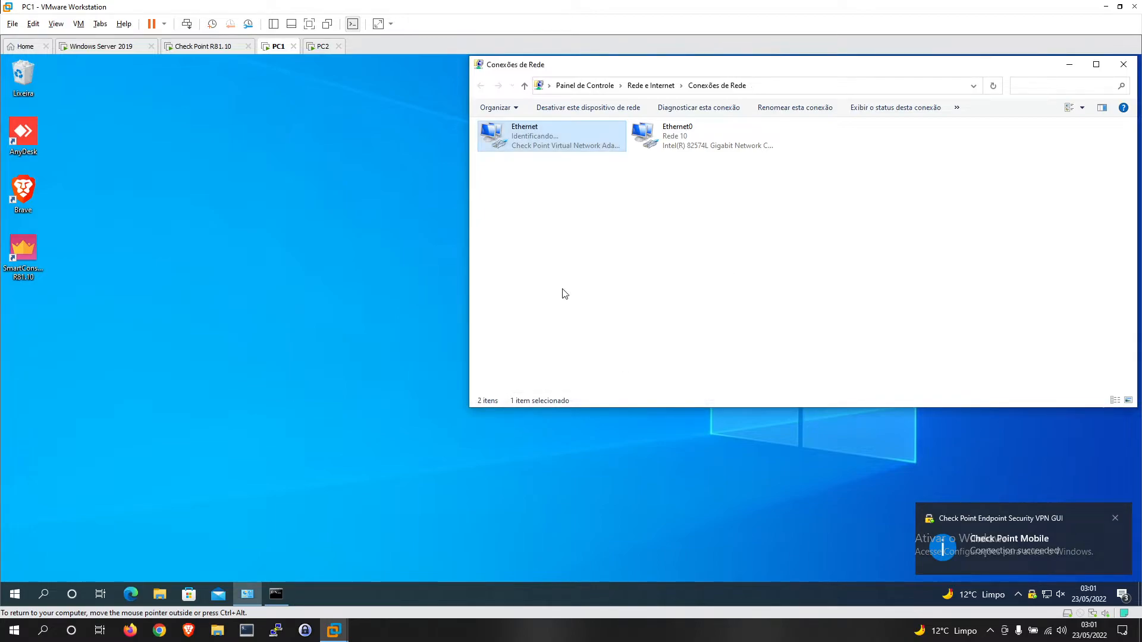
- Bring back the Command Prompt full screen, clear it, and run ipconfig /all again
{"action": "left_click", "coordinate": [275, 594]}
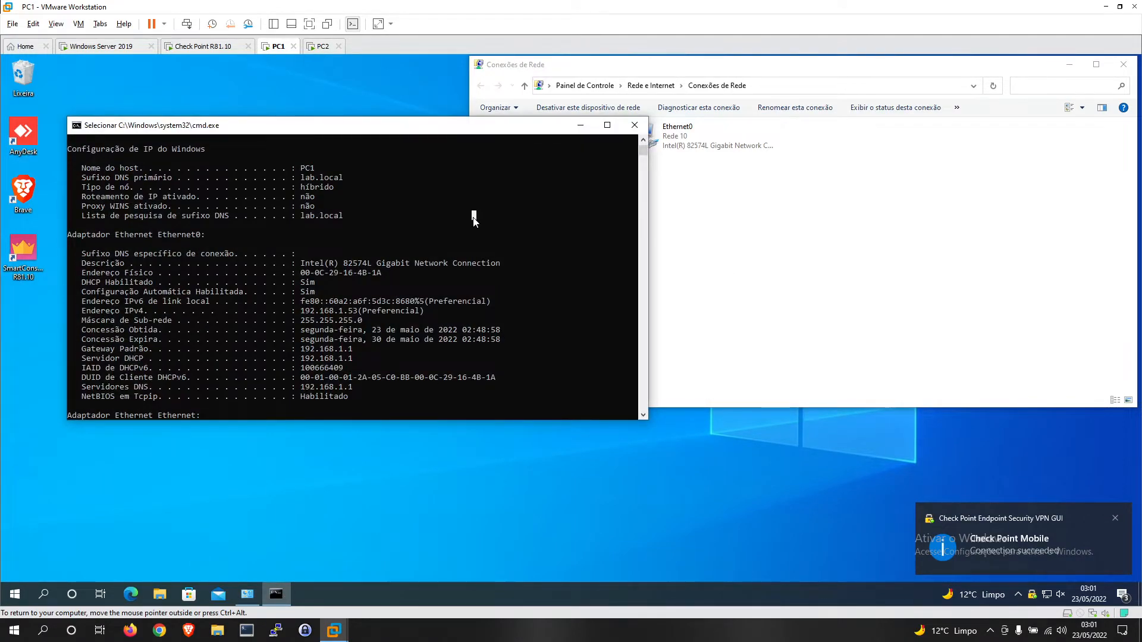
{"action": "double_click", "coordinate": [499, 126]}
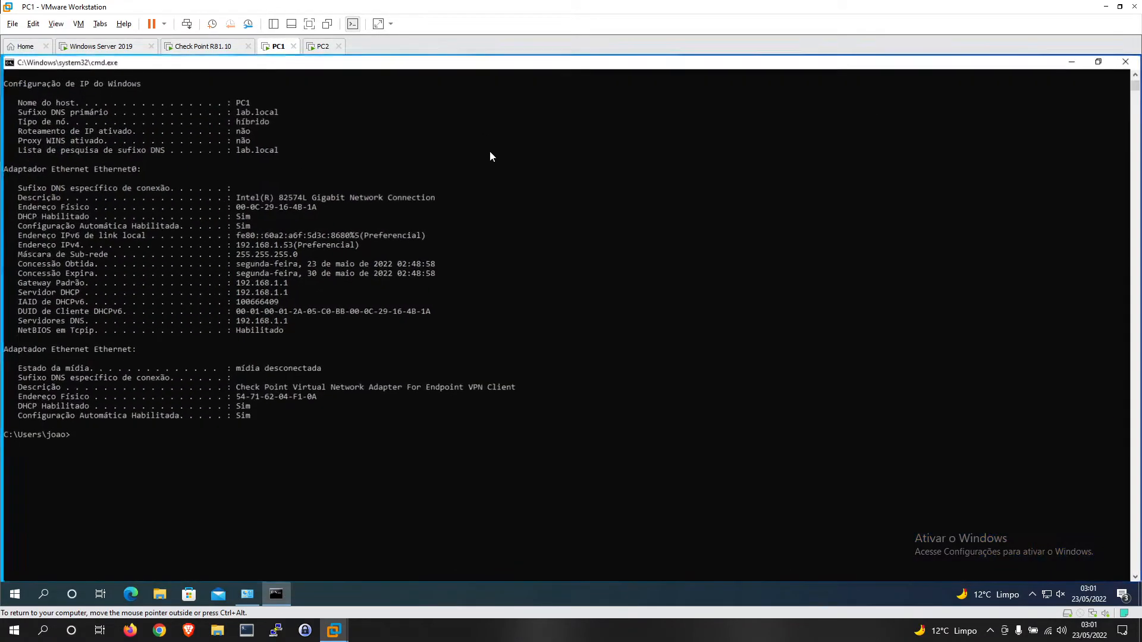
{"action": "type", "text": "cls"}
{"action": "key", "text": "Return"}
{"action": "type", "text": "ipconfig /all"}
{"action": "key", "text": "Return"}
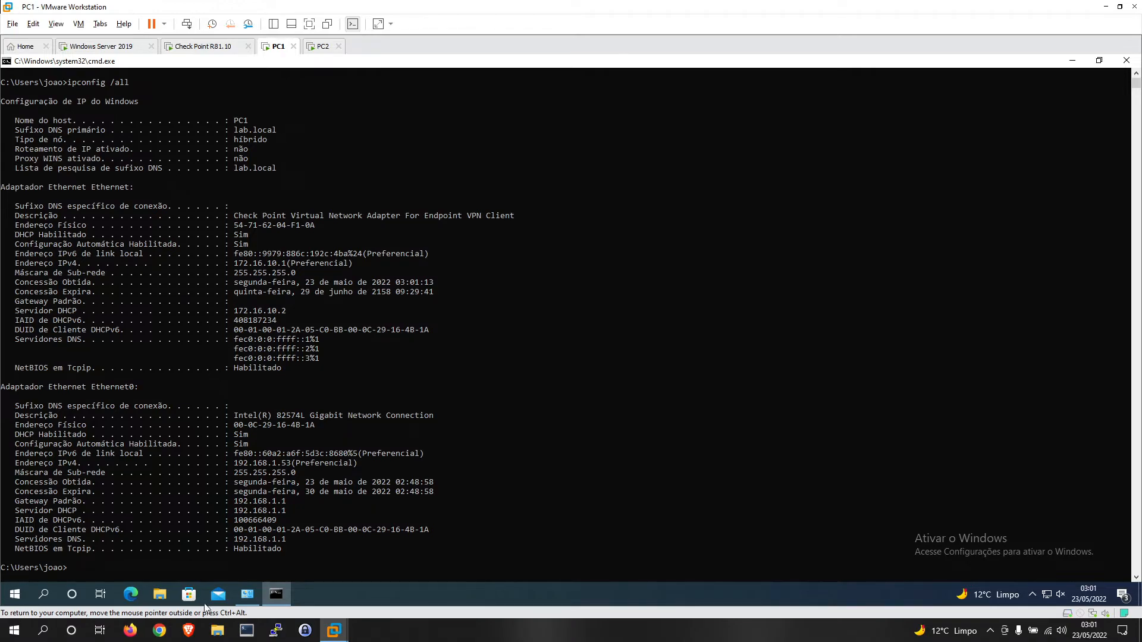
- Examine the details of the physical and Check Point virtual adapters, comparing their IPv4 addresses
{"action": "left_click_drag", "start_coordinate": [292, 546], "coordinate": [1, 388]}
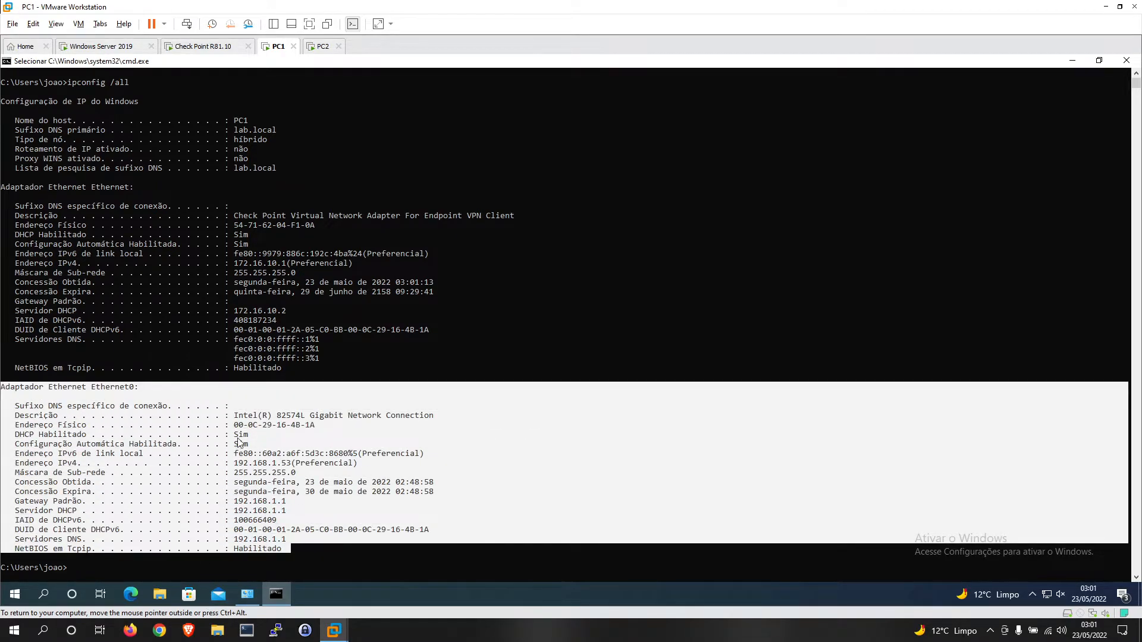
{"action": "right_click", "coordinate": [255, 464]}
{"action": "left_click_drag", "start_coordinate": [234, 463], "coordinate": [291, 464]}
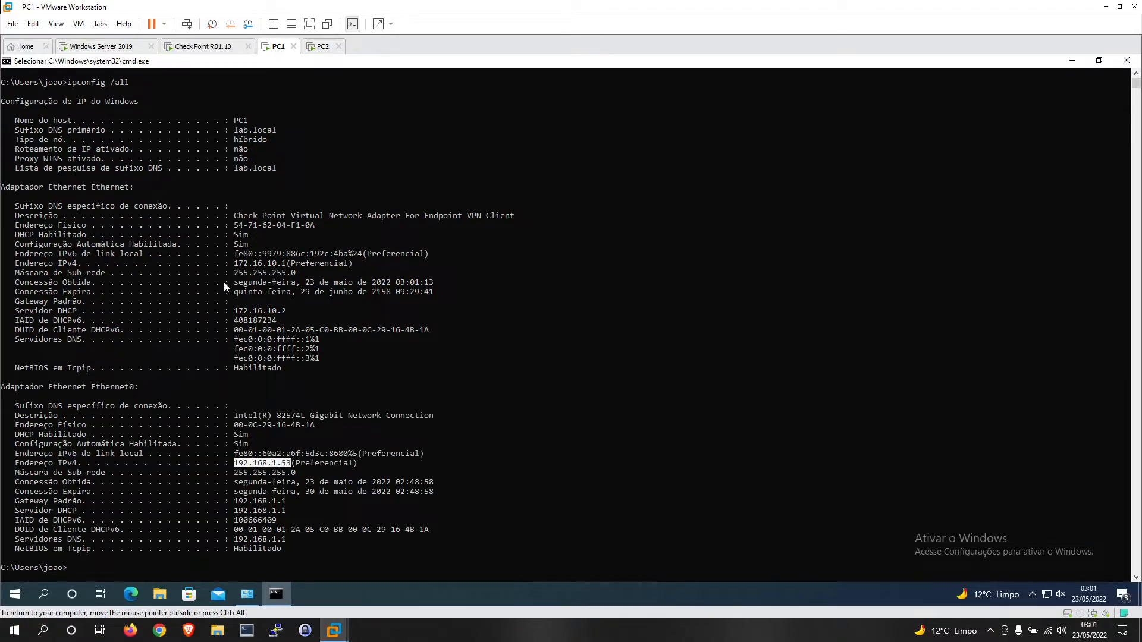
{"action": "left_click_drag", "start_coordinate": [320, 359], "coordinate": [1, 193]}
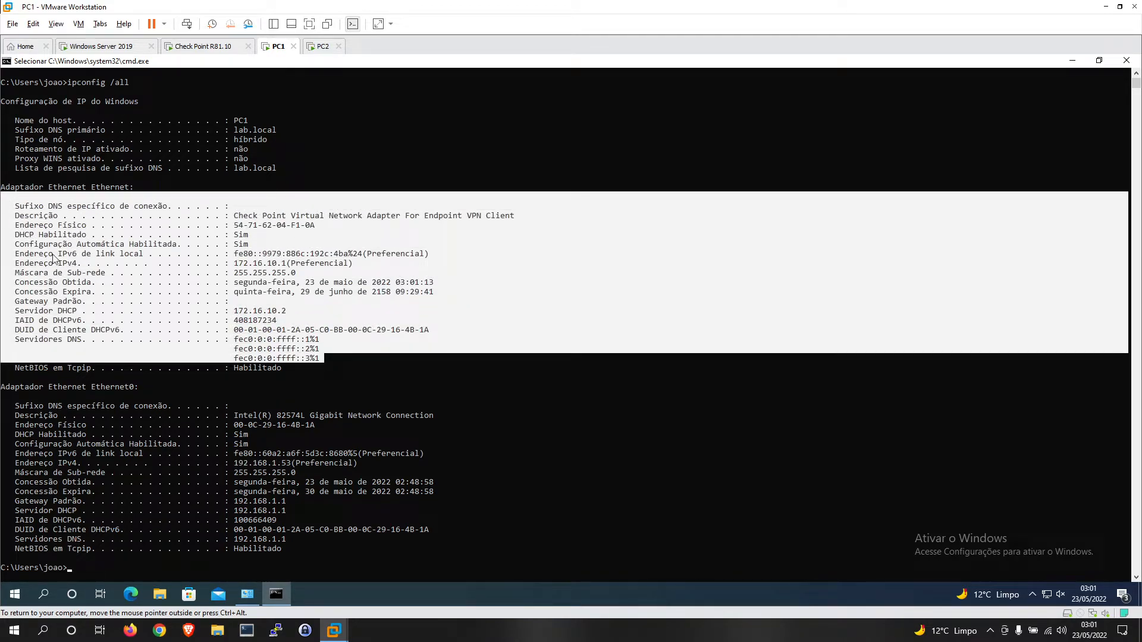
{"action": "left_click", "coordinate": [280, 312]}
{"action": "left_click_drag", "start_coordinate": [284, 266], "coordinate": [235, 266]}
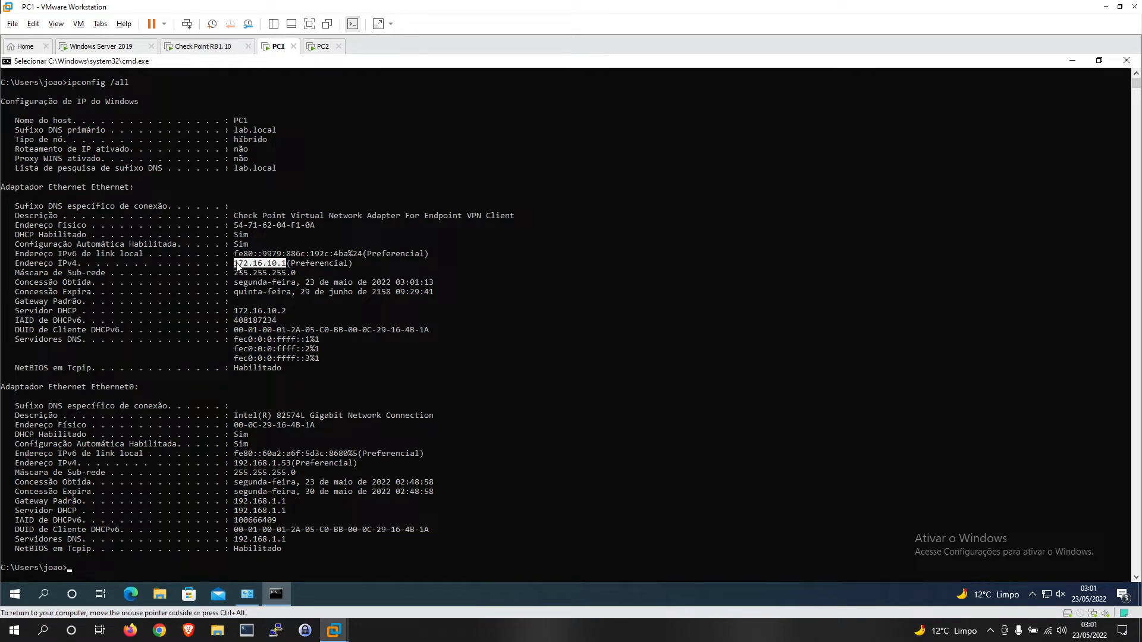
{"action": "left_click", "coordinate": [284, 266]}
{"action": "left_click_drag", "start_coordinate": [21, 264], "coordinate": [352, 264]}
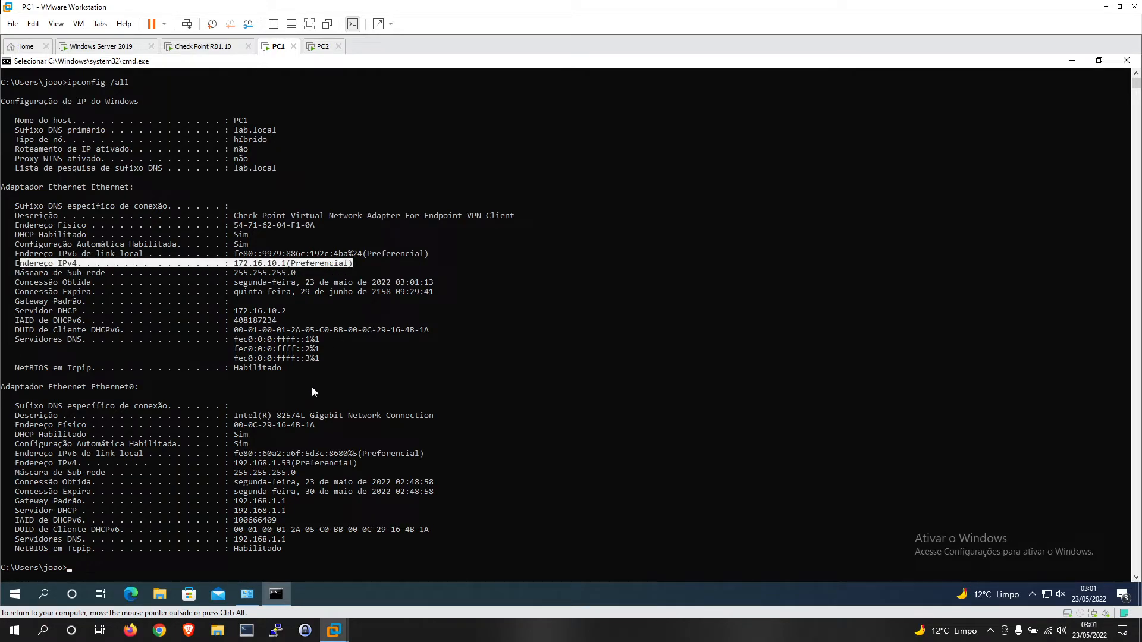
- Run route print in PC1's Command Prompt and examine the IPv4 routes for the 192.168.1.x, 172.16.10.x and 10.0.0.0 networks
{"action": "left_click", "coordinate": [355, 263]}
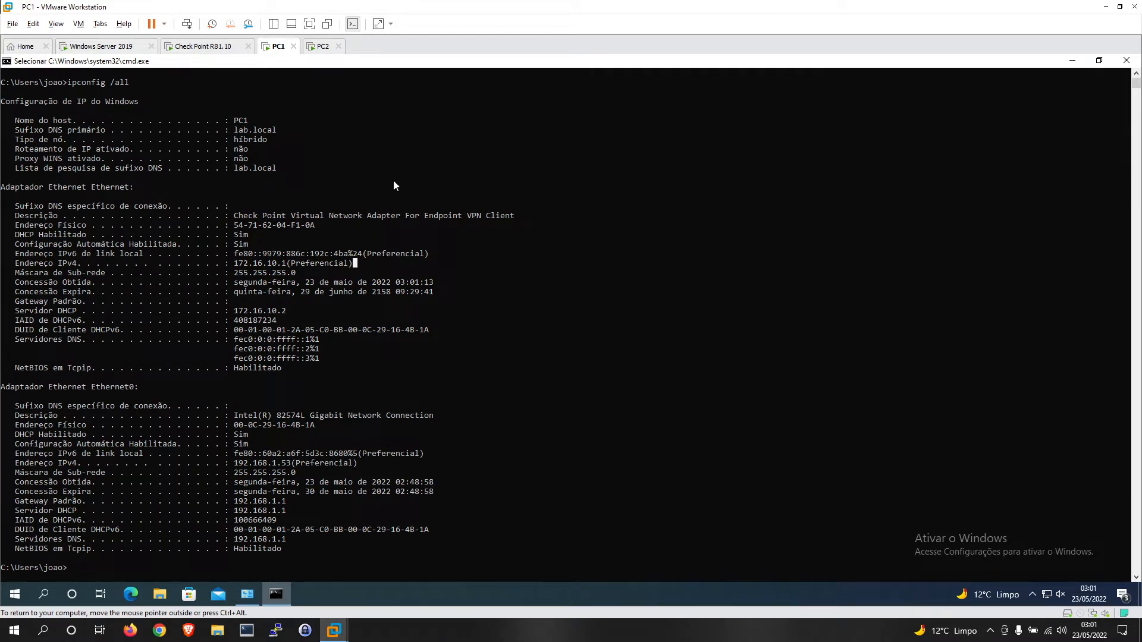
{"action": "left_click", "coordinate": [590, 295]}
{"action": "type", "text": "r"}
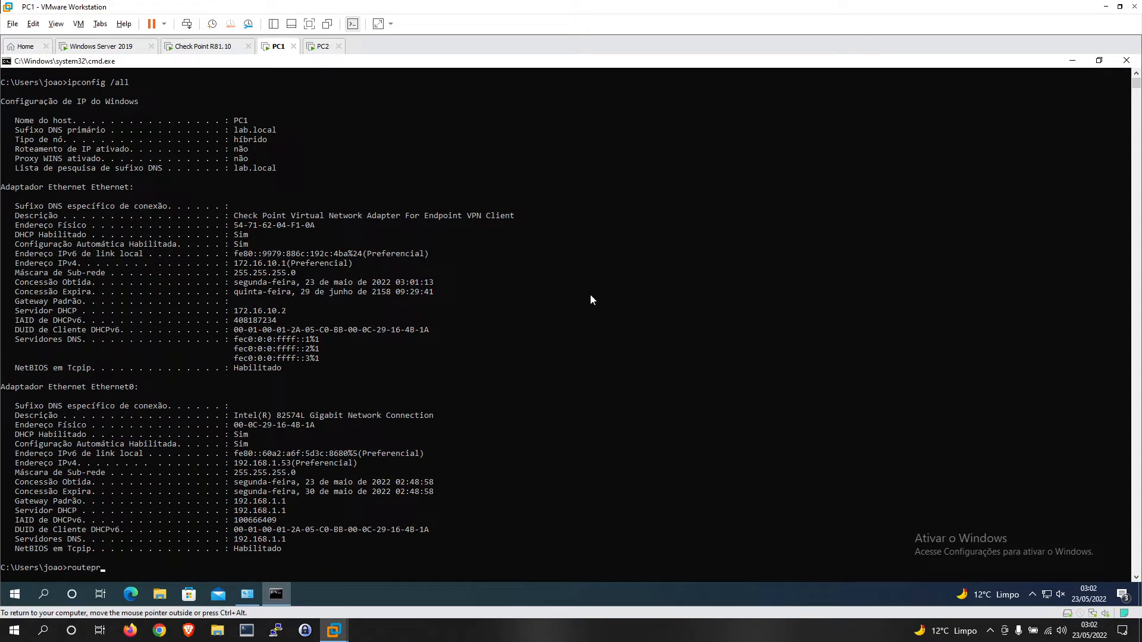
{"action": "type", "text": "eote print"}
{"action": "key", "text": "Return"}
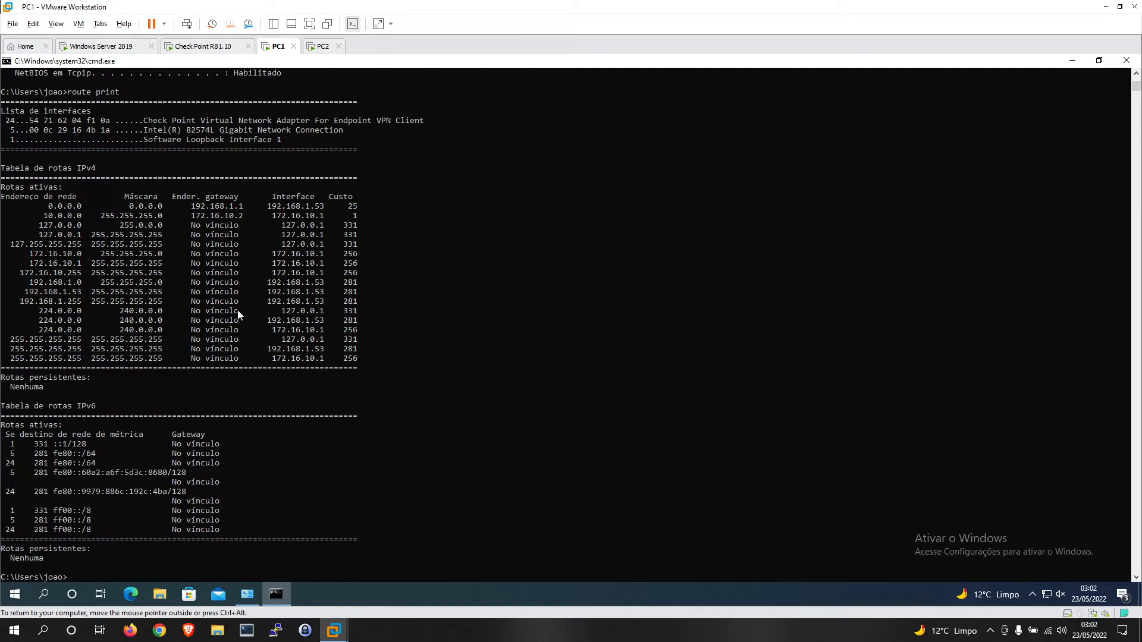
{"action": "left_click_drag", "start_coordinate": [28, 277], "coordinate": [353, 303]}
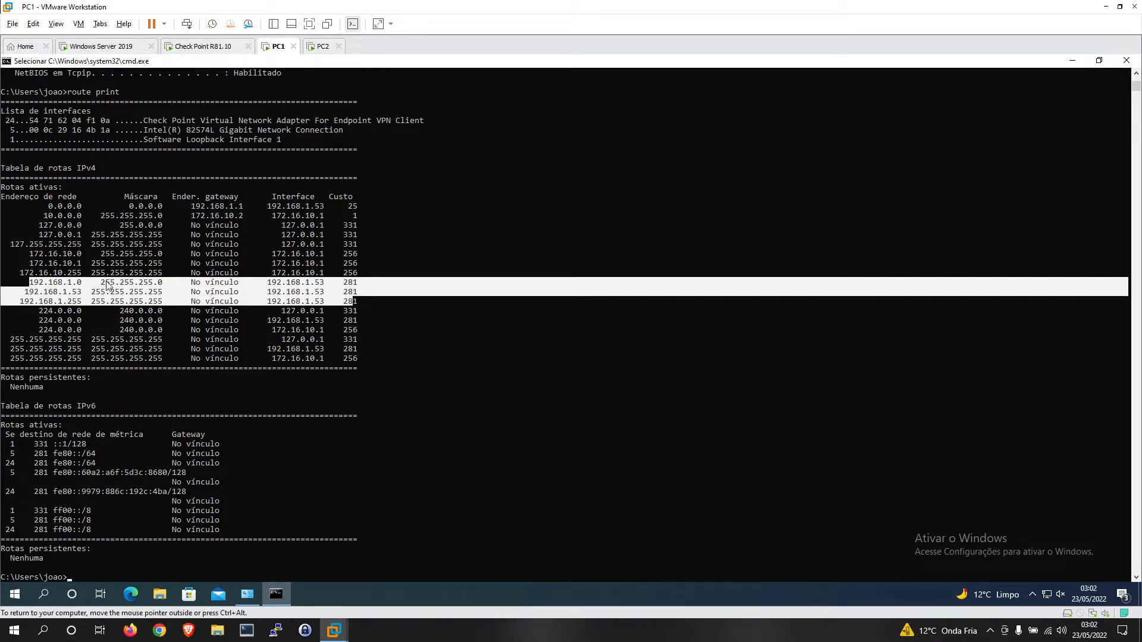
{"action": "left_click", "coordinate": [26, 250]}
{"action": "left_click_drag", "start_coordinate": [26, 254], "coordinate": [357, 279]}
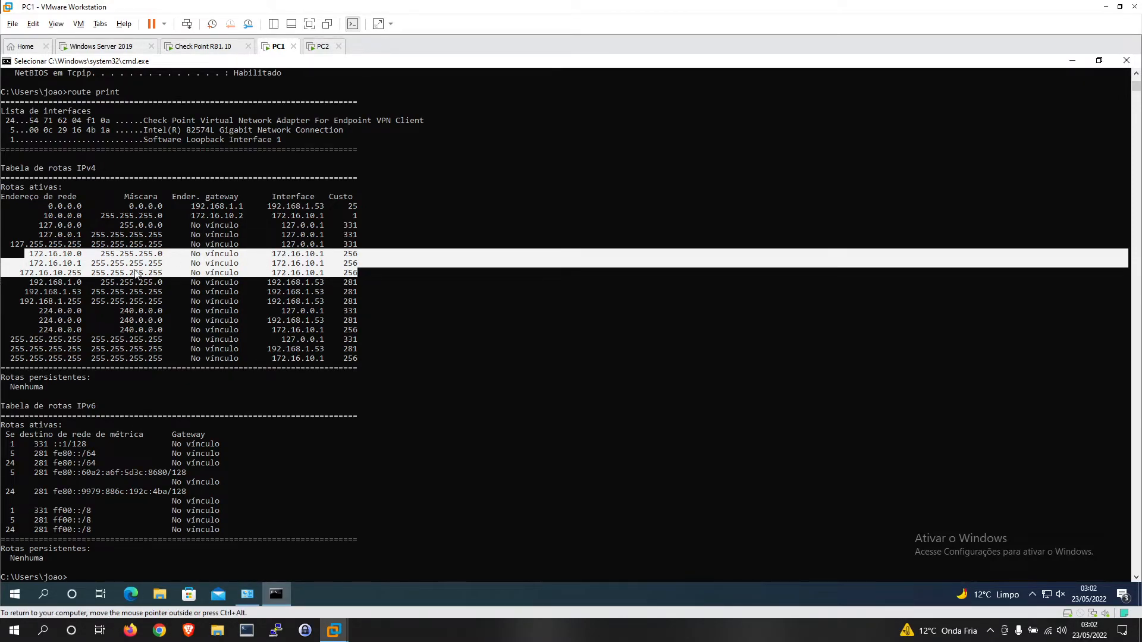
{"action": "left_click_drag", "start_coordinate": [40, 214], "coordinate": [355, 221]}
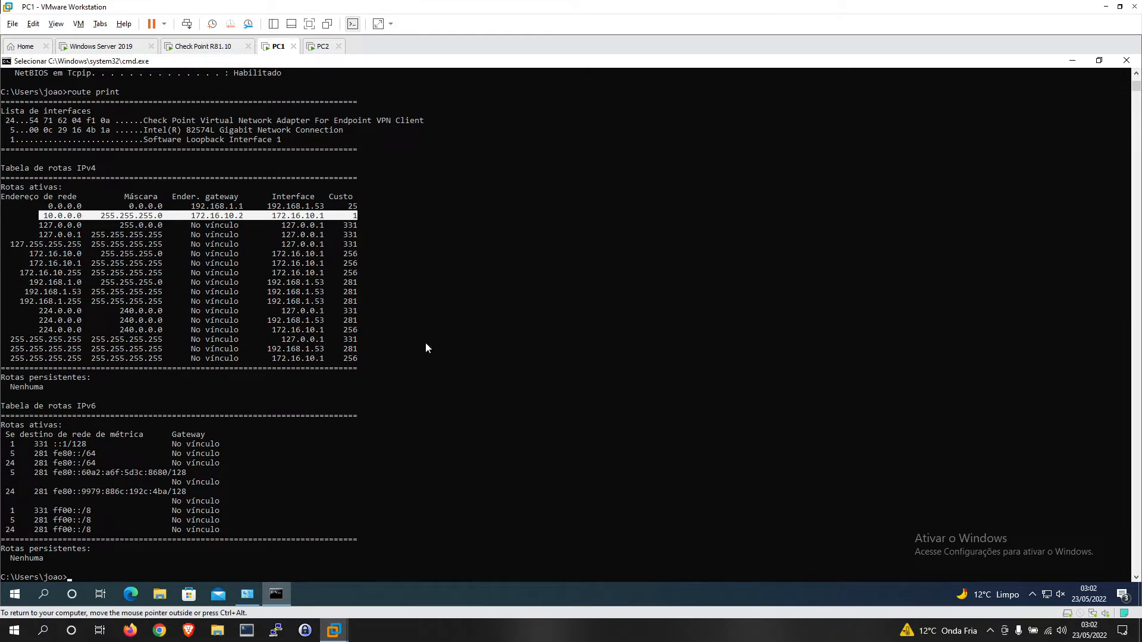
{"action": "left_click", "coordinate": [525, 314]}
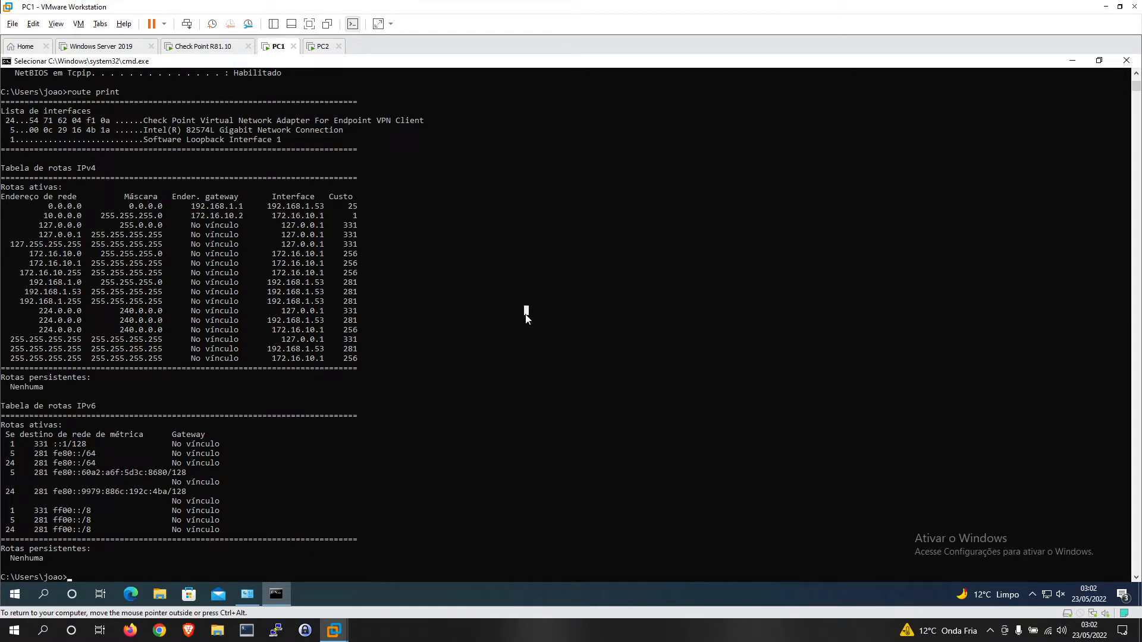
- Switch to PC2, cancel the Network object window, and look up PC2's IPv4 address and the Access Control policy
{"action": "type", "text": "ping"}
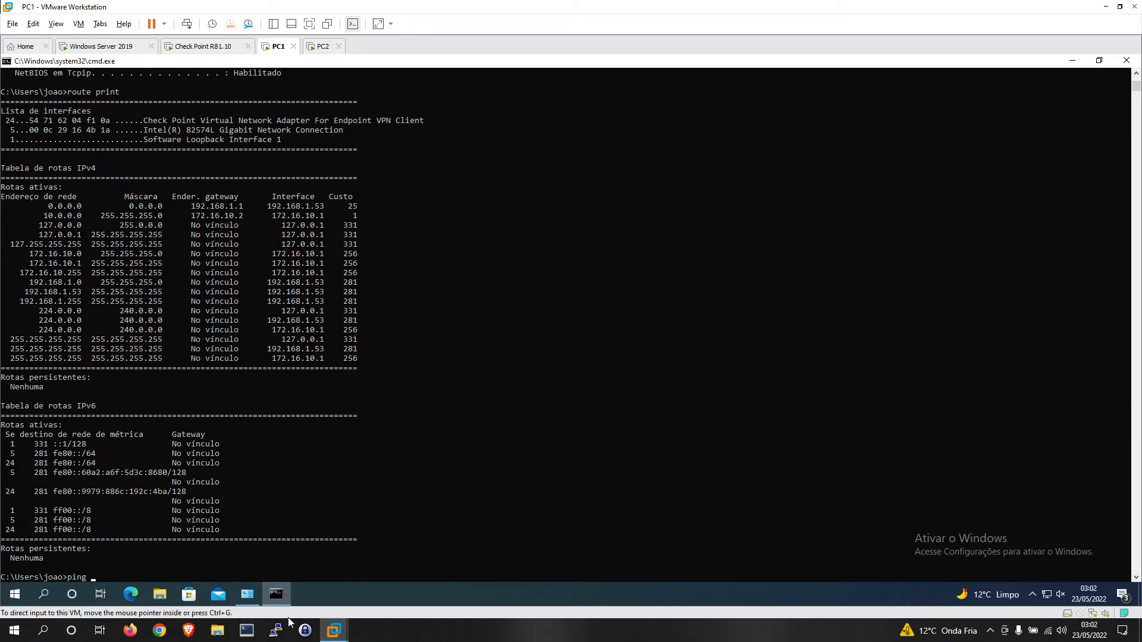
{"action": "left_click", "coordinate": [321, 46]}
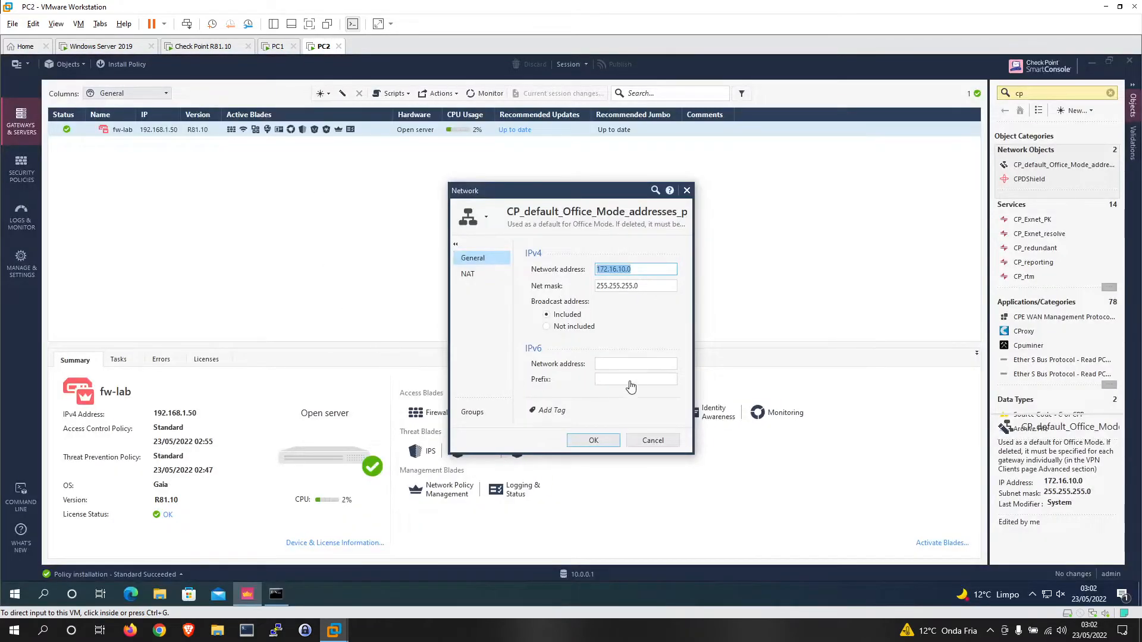
{"action": "left_click", "coordinate": [653, 441]}
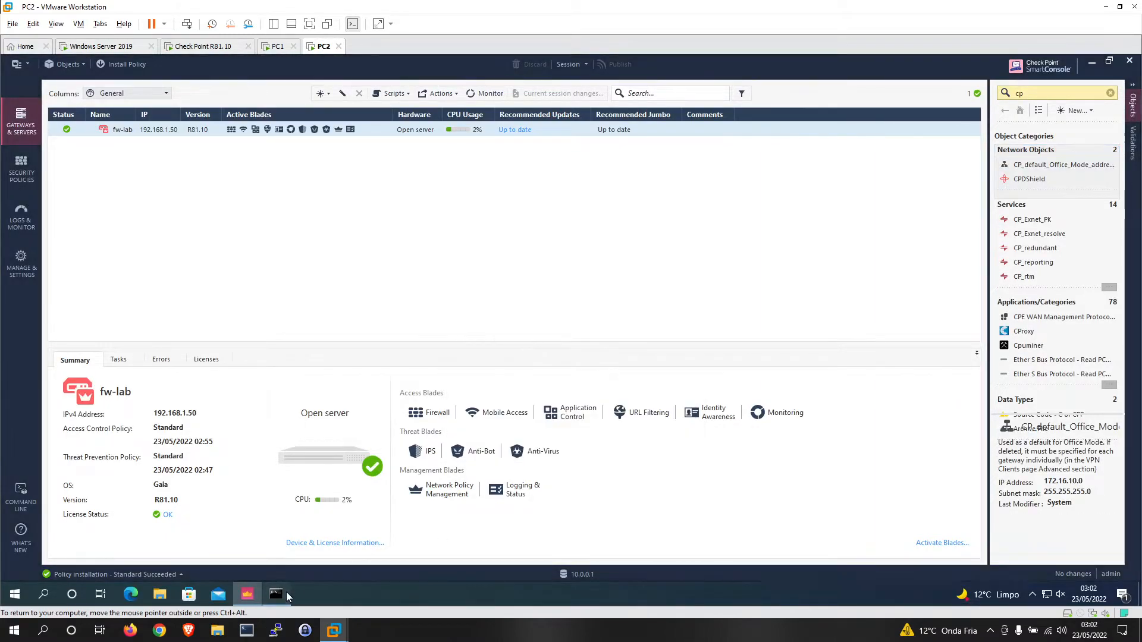
{"action": "left_click", "coordinate": [276, 593]}
{"action": "left_click_drag", "start_coordinate": [825, 412], "coordinate": [787, 414]}
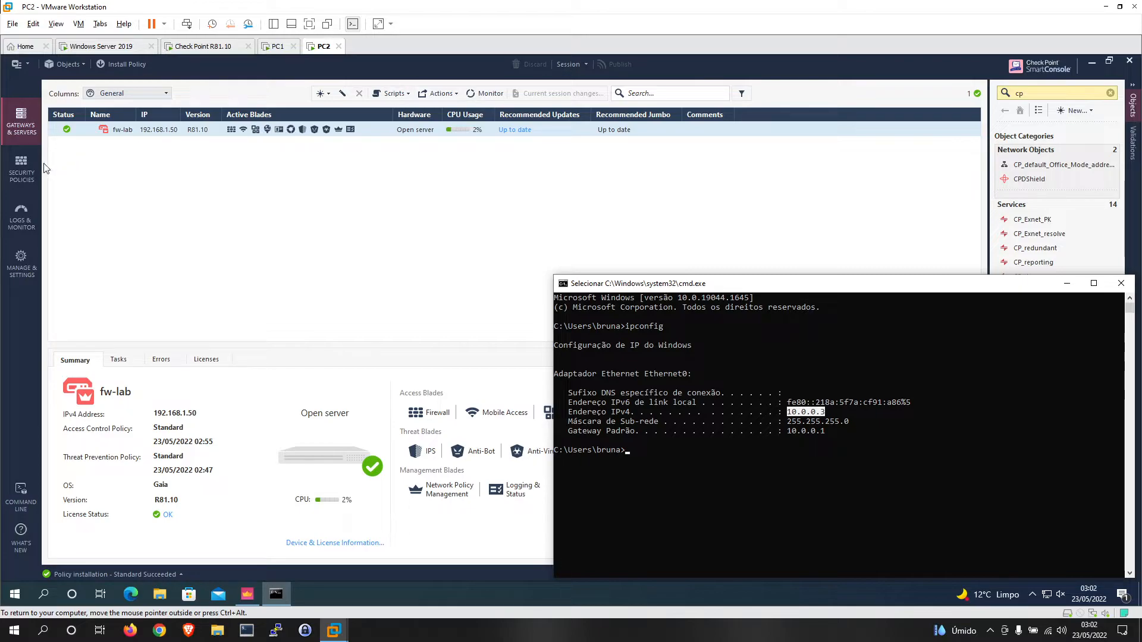
{"action": "left_click", "coordinate": [27, 169]}
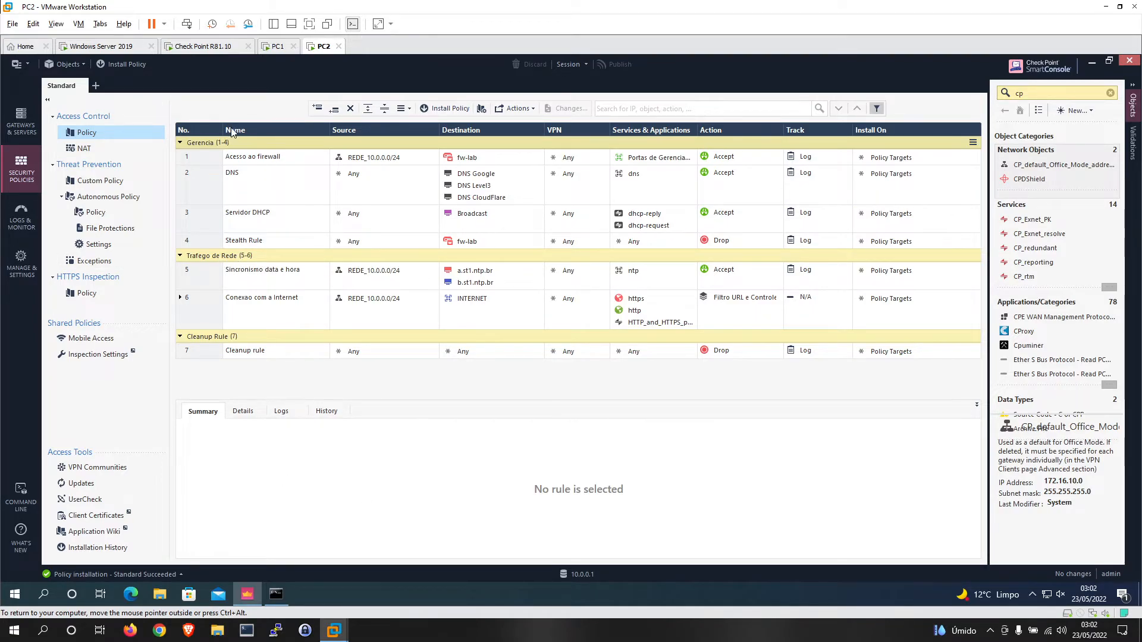
- Try to ping 10.0.0.2 from PC1's Command Prompt
{"action": "left_click", "coordinate": [280, 48]}
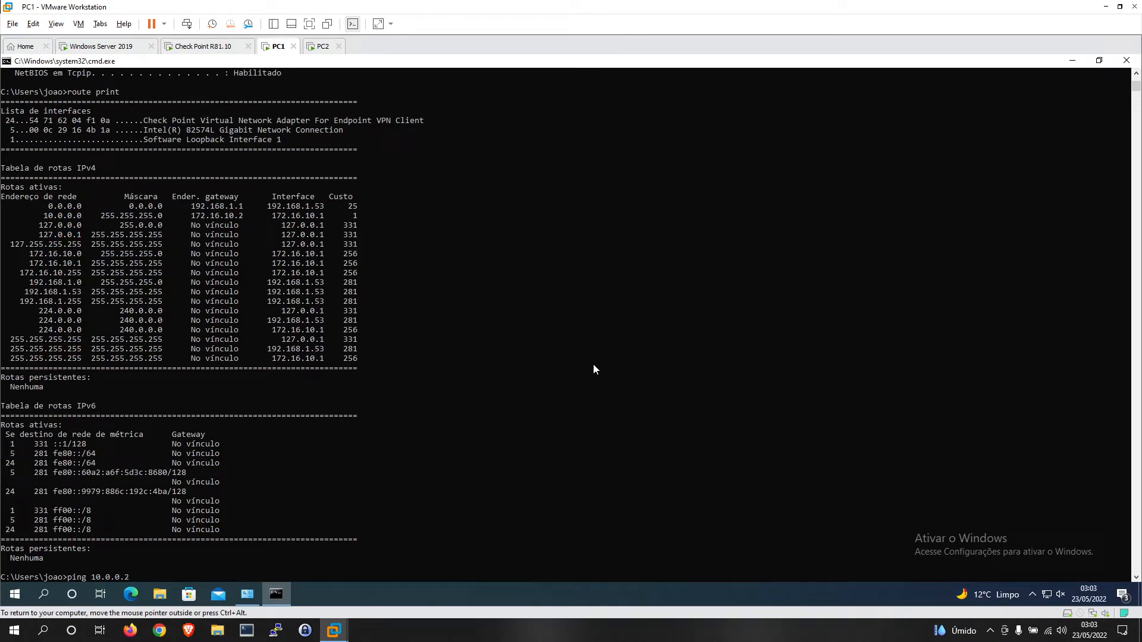
{"action": "key", "text": "Return"}
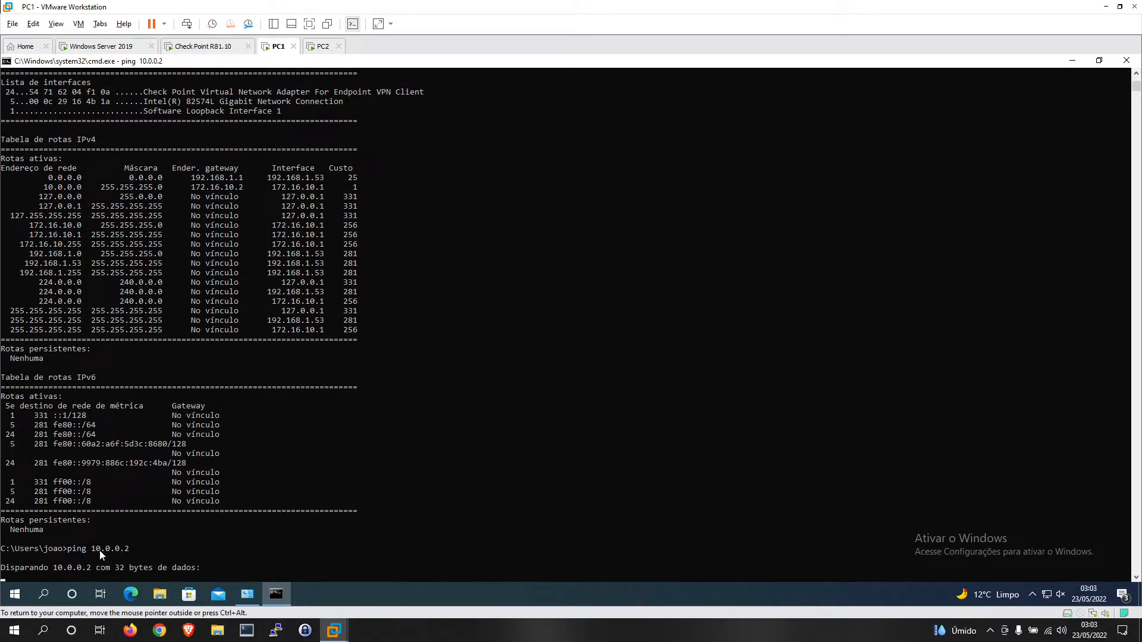
{"action": "left_click_drag", "start_coordinate": [68, 550], "coordinate": [132, 552]}
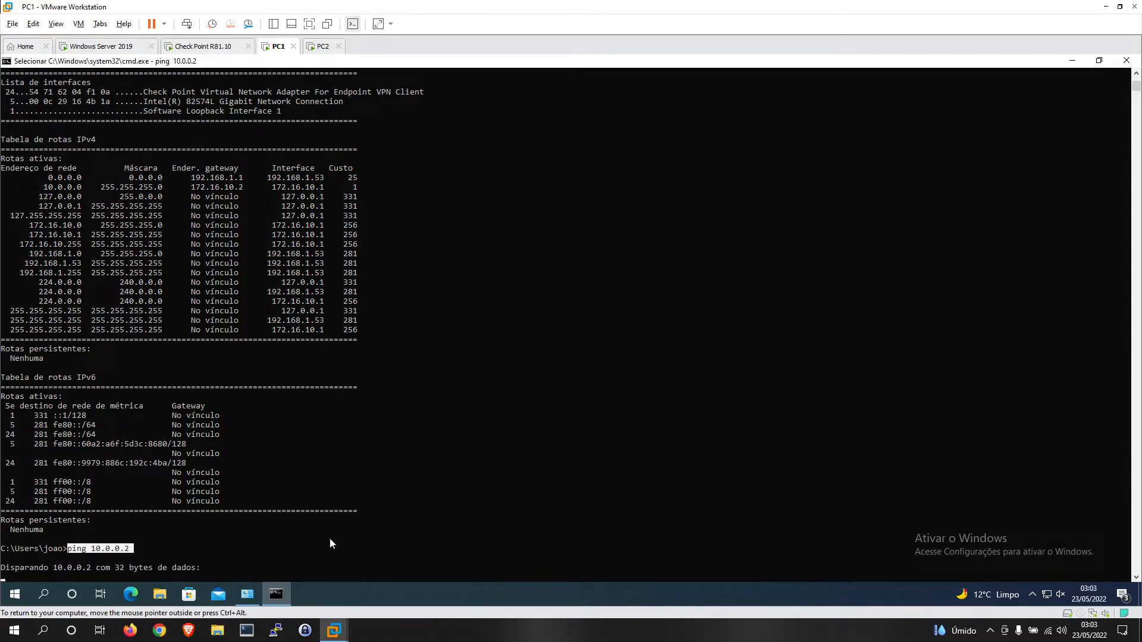
- Recheck PC2's IPv4 address, then stop the running ping on PC1 and ping 10.0.0.3 instead
{"action": "left_click", "coordinate": [320, 47]}
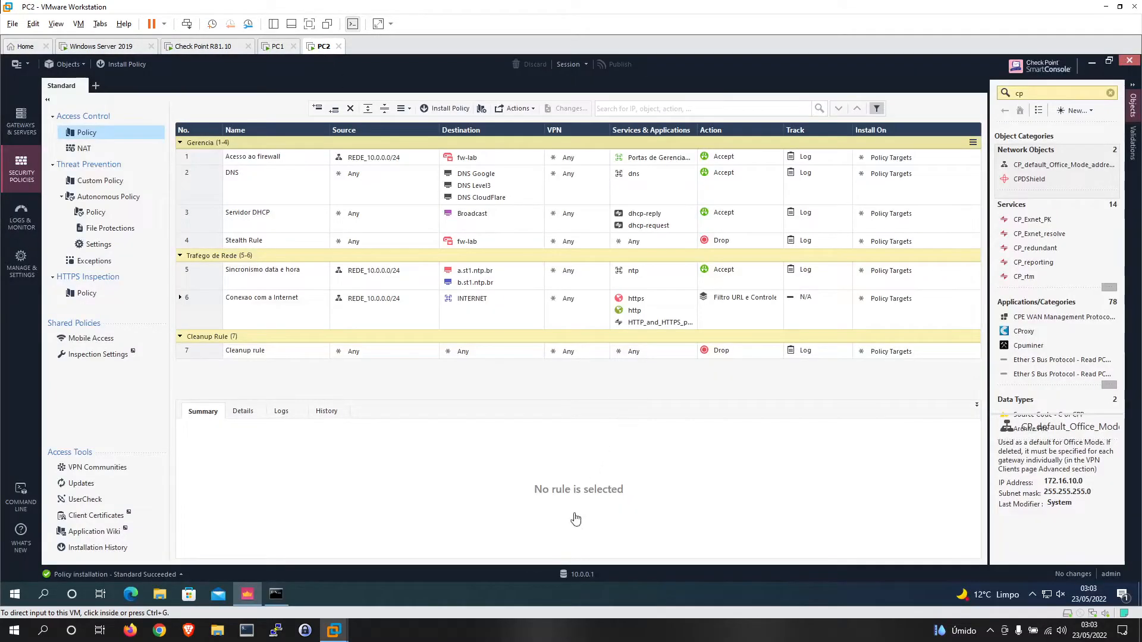
{"action": "left_click", "coordinate": [284, 594]}
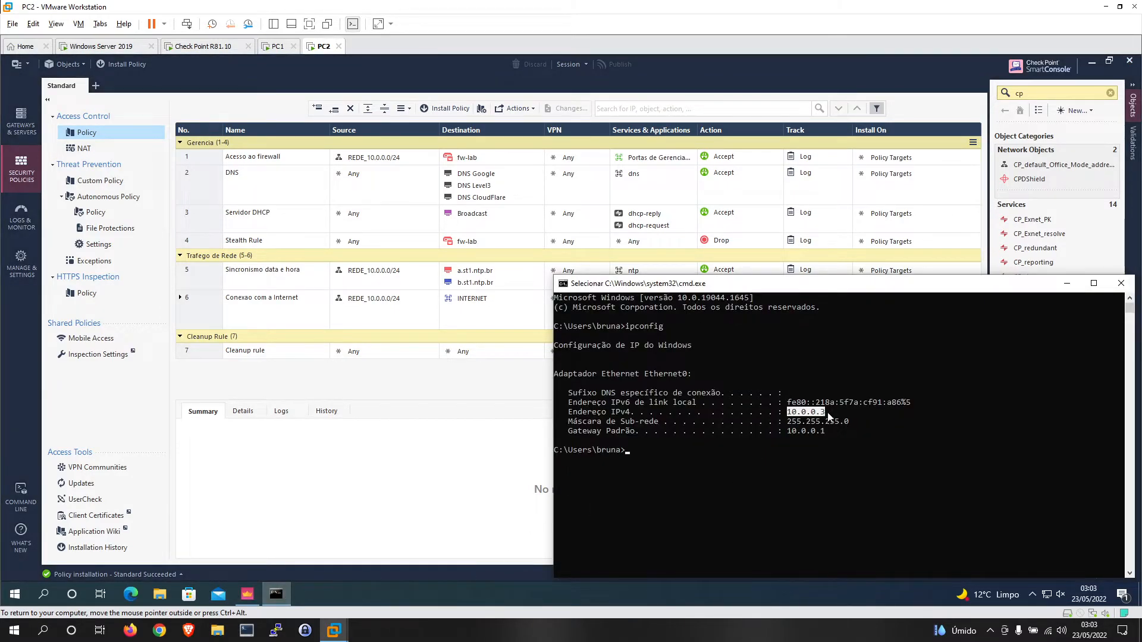
{"action": "left_click", "coordinate": [272, 47]}
{"action": "left_click", "coordinate": [371, 370]}
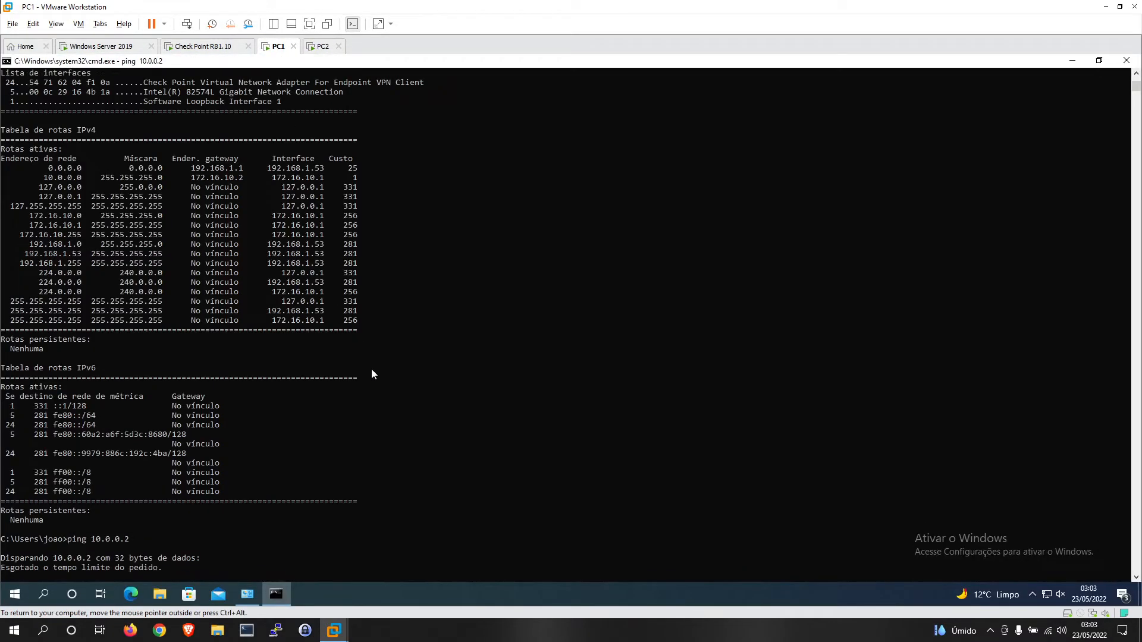
{"action": "key", "text": "ctrl+c"}
{"action": "type", "text": "ping 10.0.0.3"}
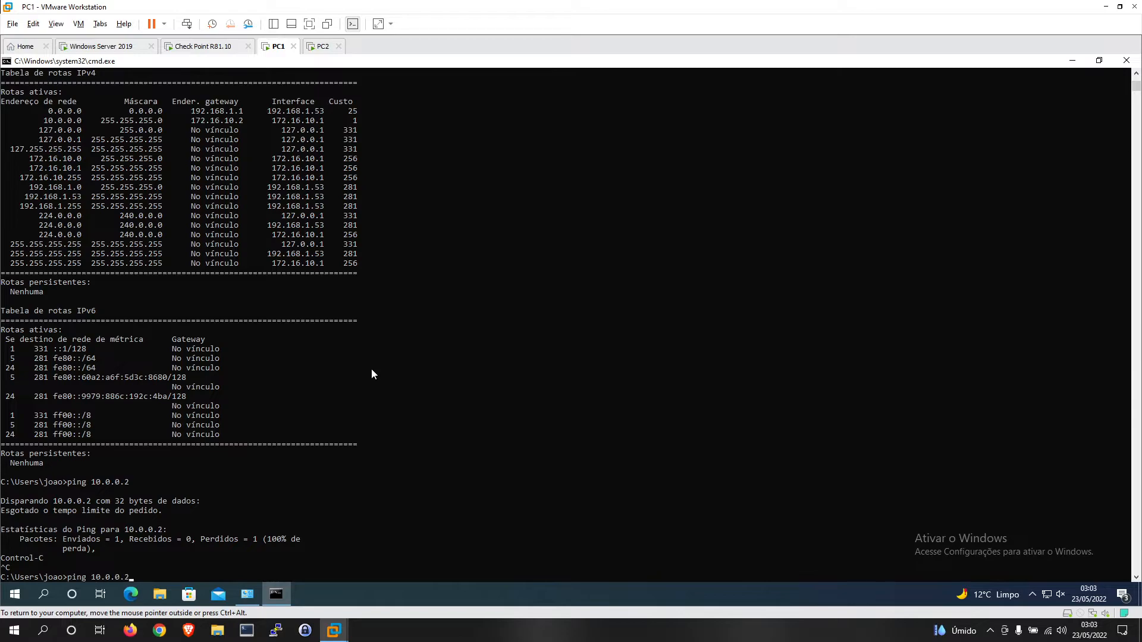
{"action": "key", "text": "Return"}
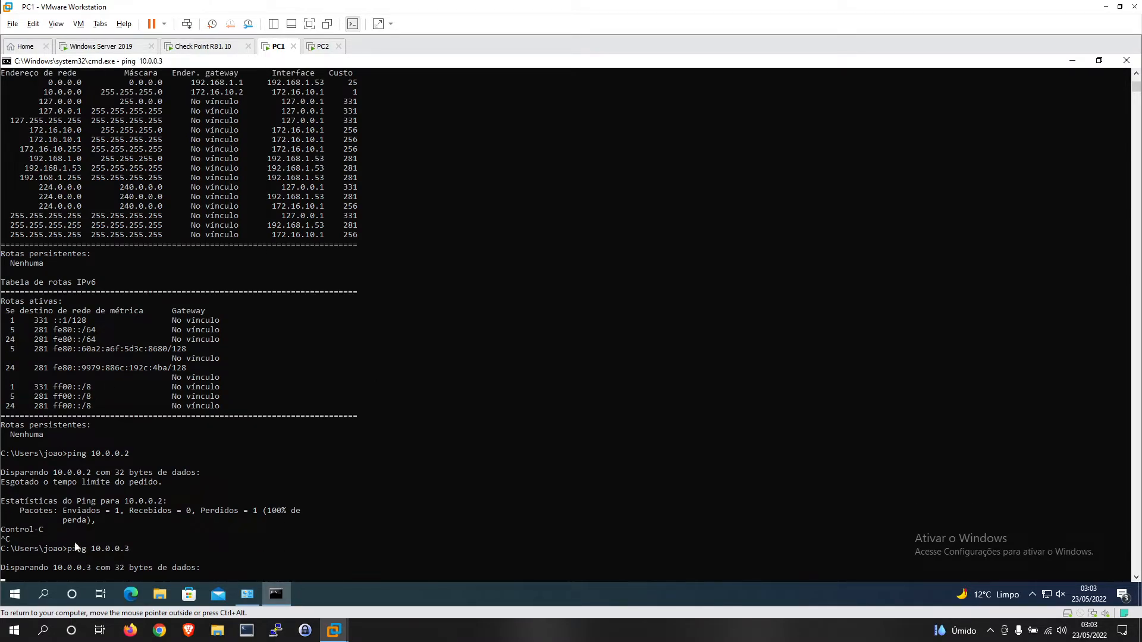
{"action": "left_click_drag", "start_coordinate": [92, 553], "coordinate": [126, 553]}
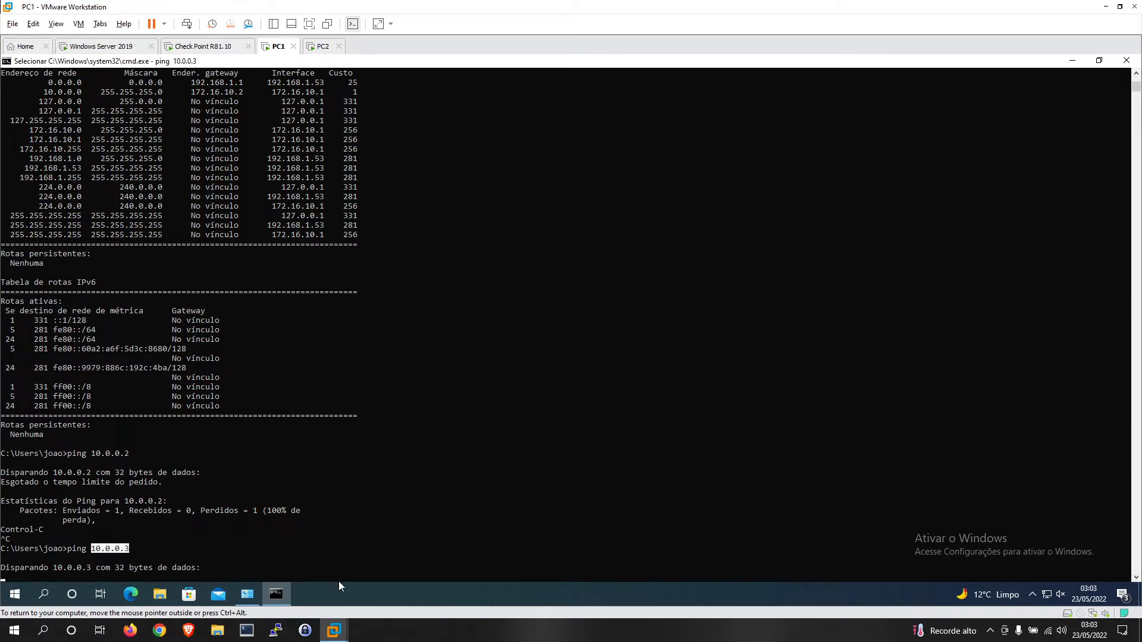
{"action": "right_click", "coordinate": [106, 551]}
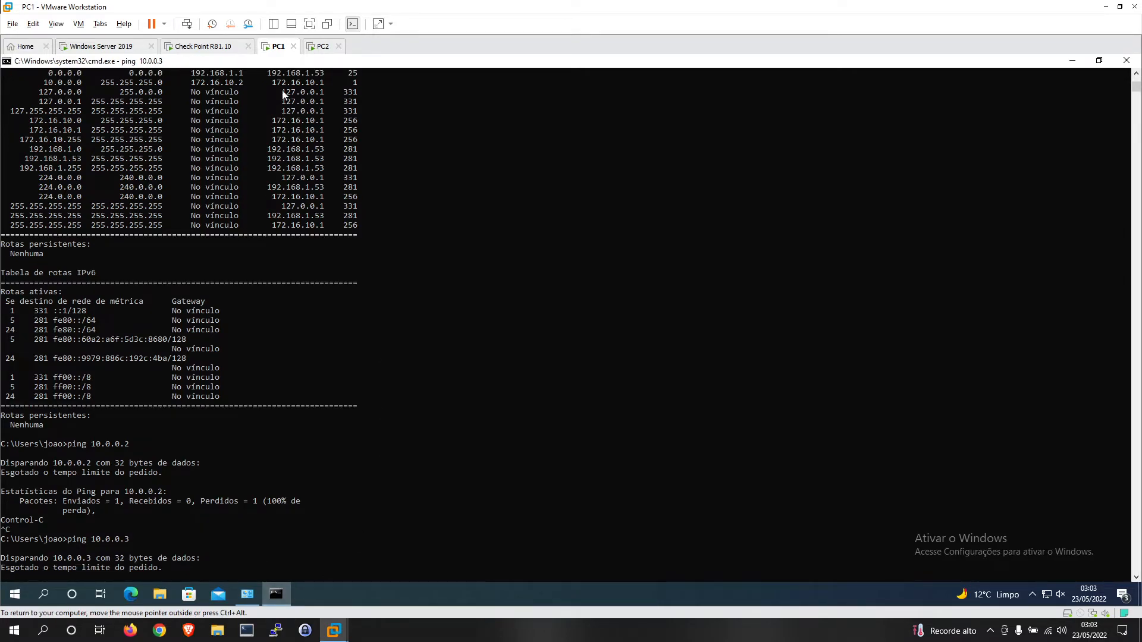
- Open the logs in SmartConsole on PC2 and close the New Tab and General Overview pages
{"action": "left_click", "coordinate": [321, 47]}
{"action": "left_click", "coordinate": [21, 221]}
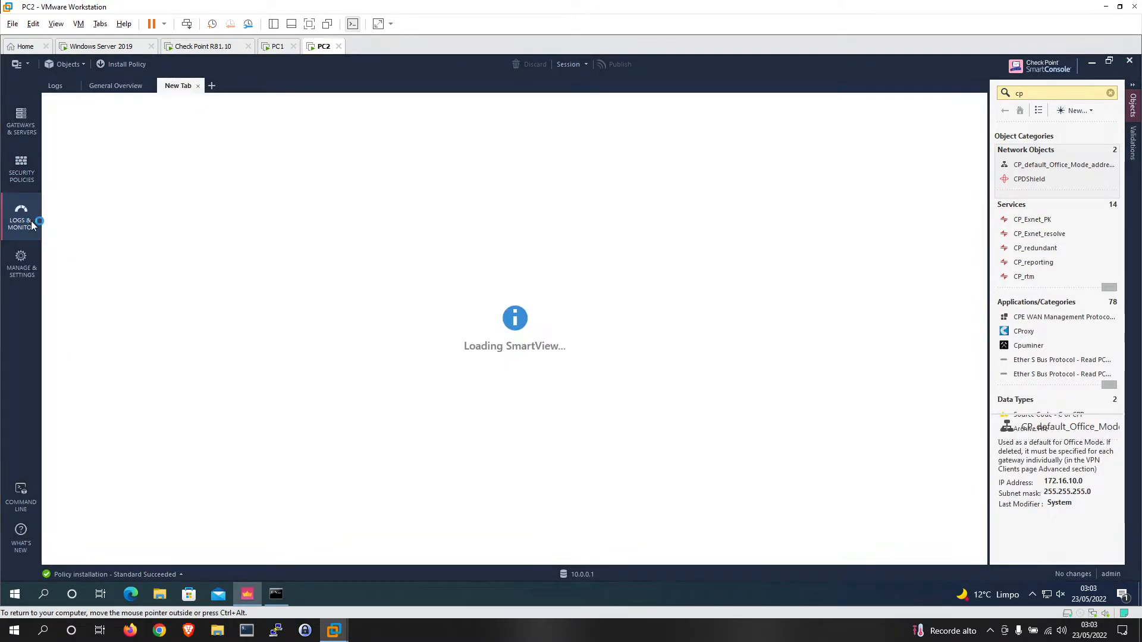
{"action": "left_click", "coordinate": [200, 87]}
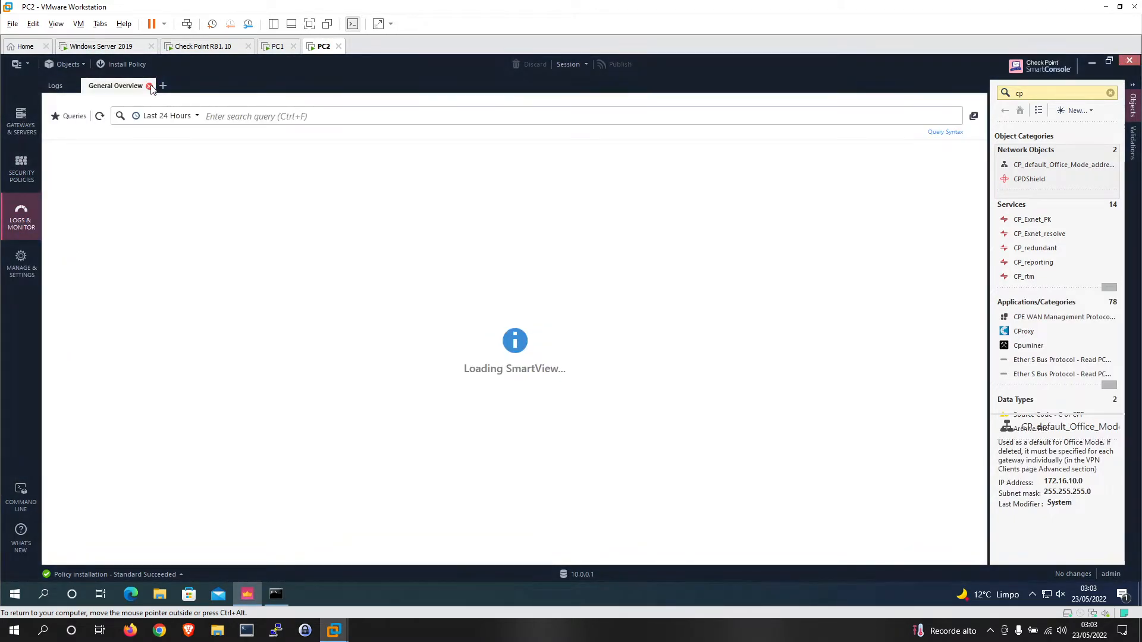
{"action": "left_click", "coordinate": [149, 86]}
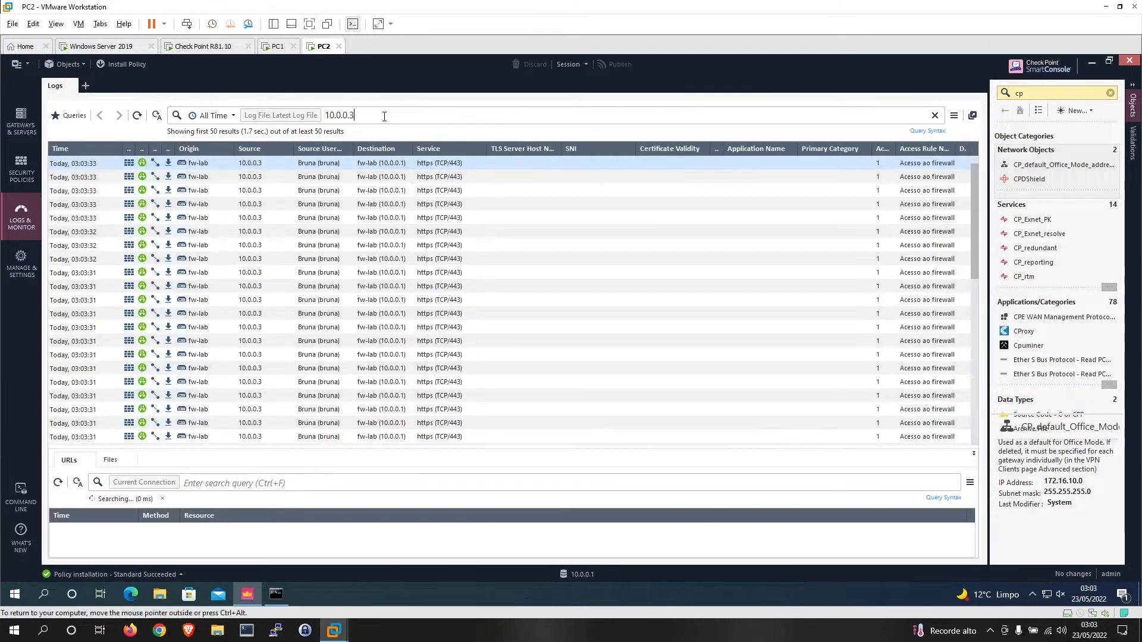
- Filter the logs with the query dst:10.0.0.3 and limit the time range to Last Hour
{"action": "left_click", "coordinate": [329, 115]}
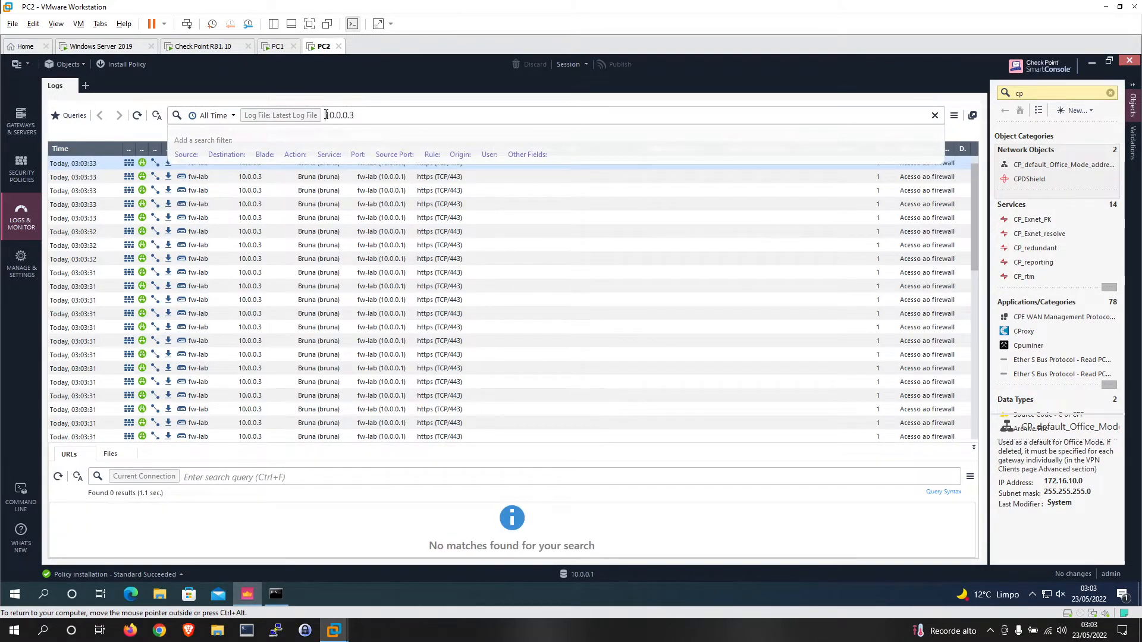
{"action": "type", "text": "dst:"}
{"action": "key", "text": "Return"}
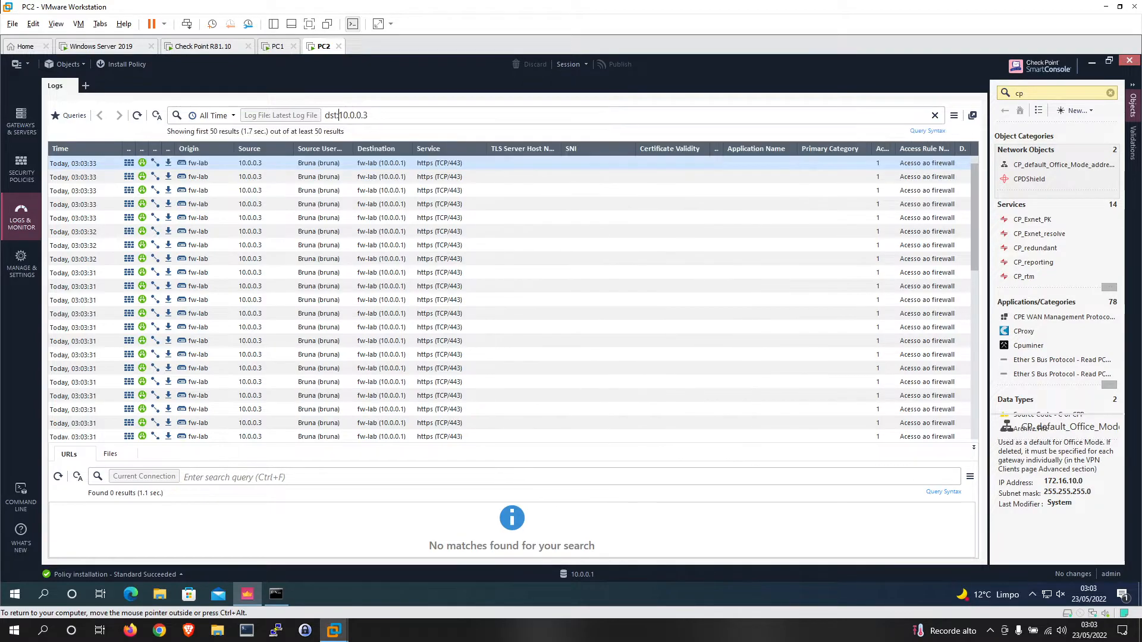
{"action": "left_click", "coordinate": [228, 116]}
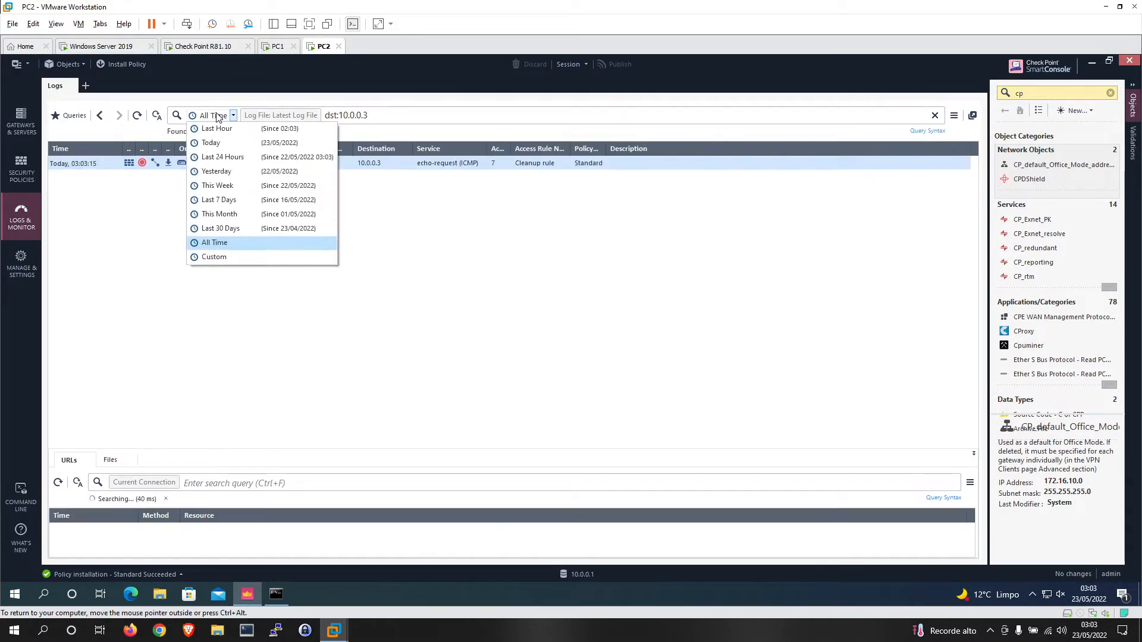
{"action": "left_click", "coordinate": [220, 125]}
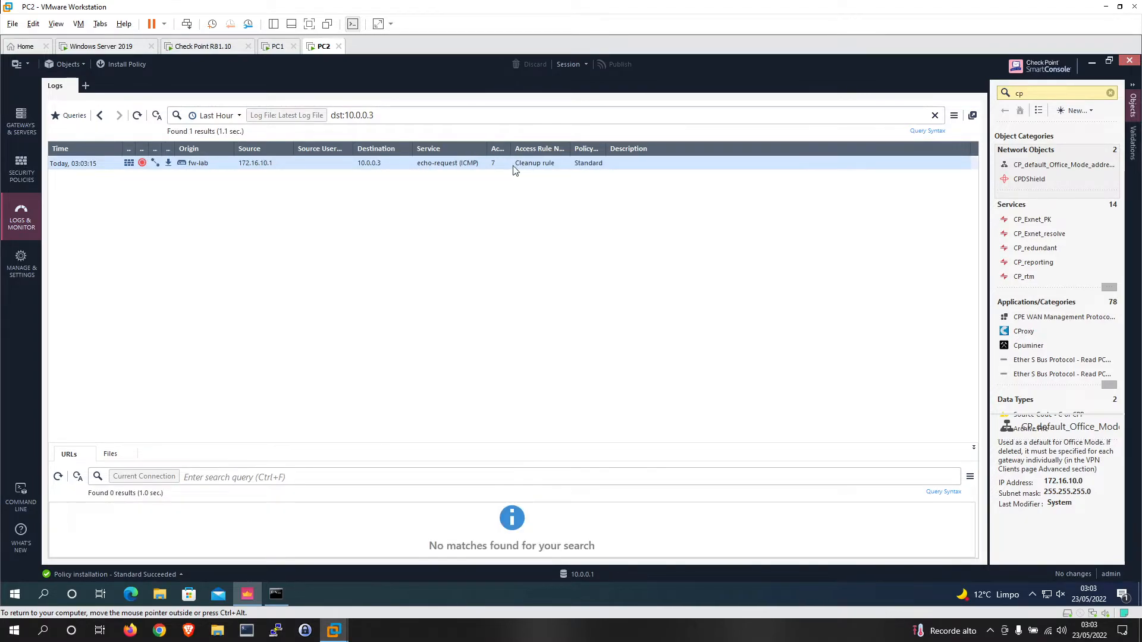
- Widen the Access Rule Number, Interface, Type, Action and Blade columns of the log table to read the full entry
{"action": "left_click_drag", "start_coordinate": [510, 149], "coordinate": [567, 146]}
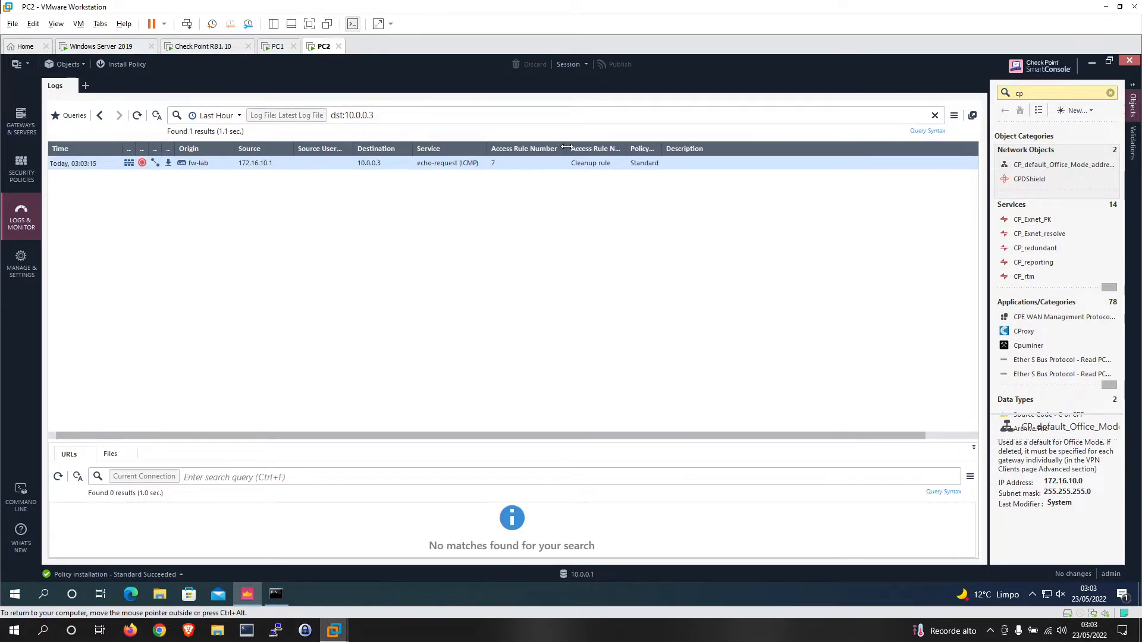
{"action": "double_click", "coordinate": [173, 148]}
{"action": "double_click", "coordinate": [164, 148]}
{"action": "double_click", "coordinate": [148, 148]}
{"action": "double_click", "coordinate": [136, 148]}
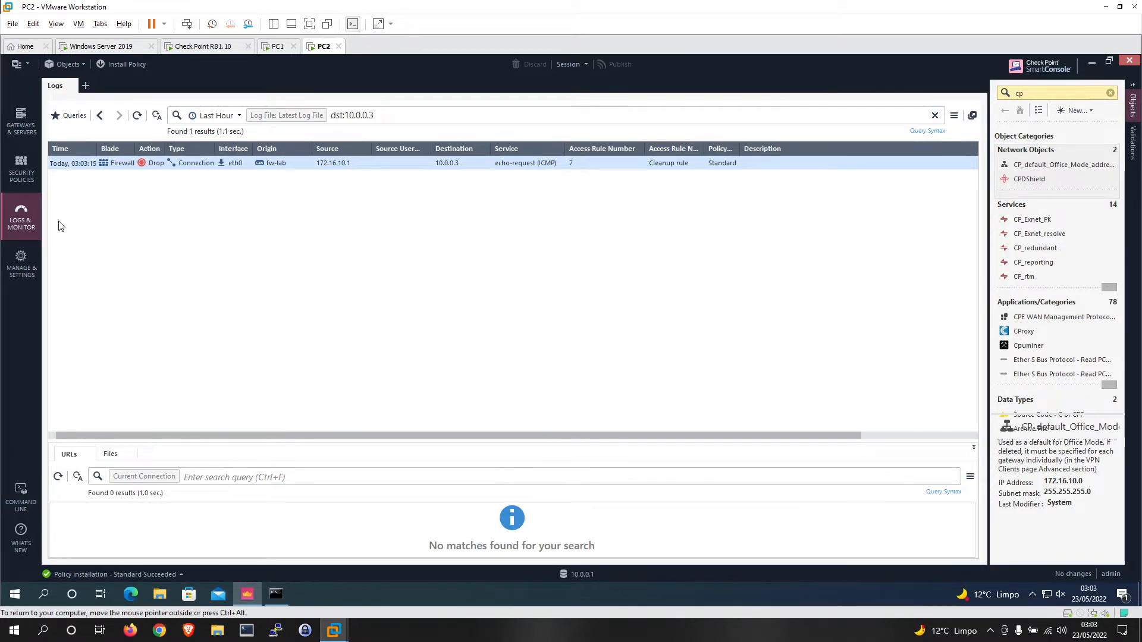
- Add a new rule above the Trafego de Rede section of the security policy and place it under a new section titled Trafego de VPN
{"action": "left_click", "coordinate": [21, 170]}
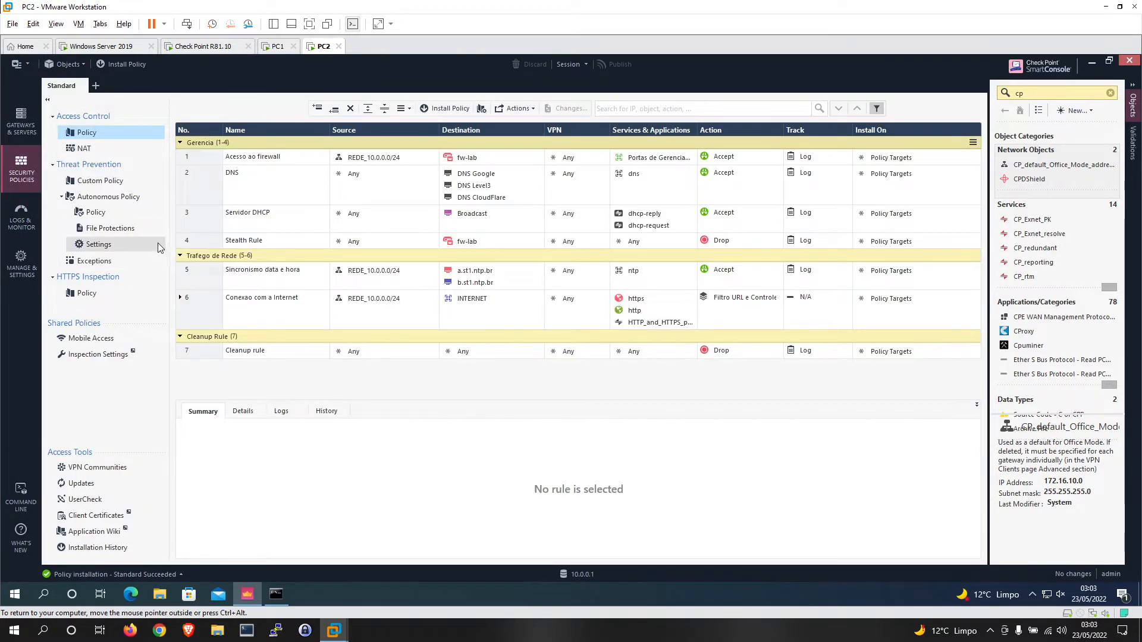
{"action": "right_click", "coordinate": [203, 254]}
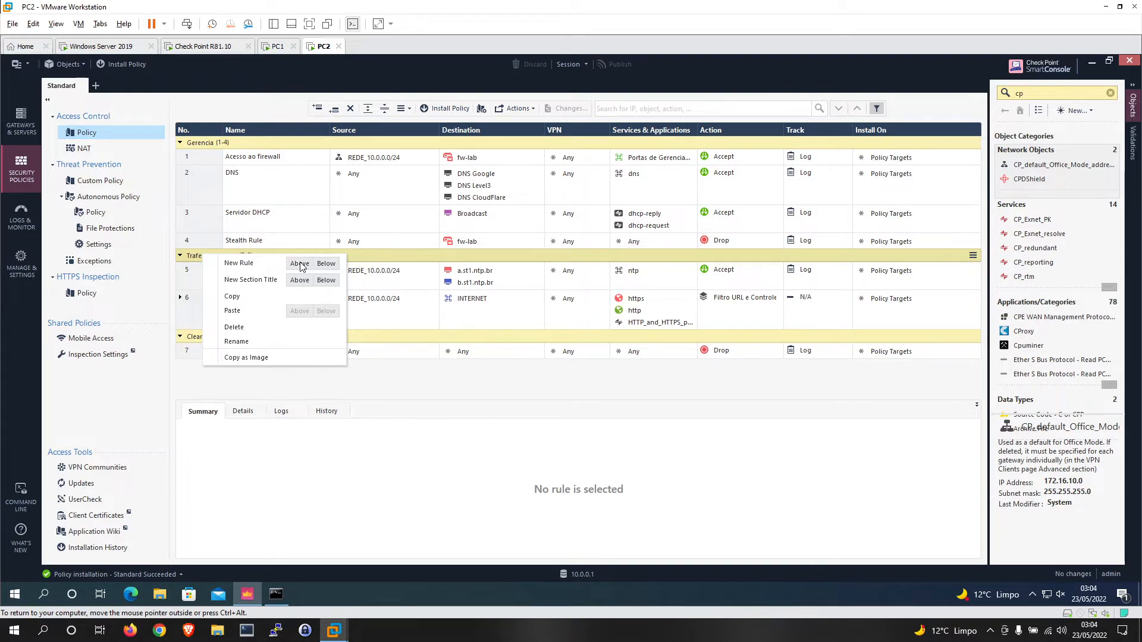
{"action": "left_click", "coordinate": [301, 266]}
{"action": "left_click", "coordinate": [198, 256]}
{"action": "right_click", "coordinate": [199, 256]}
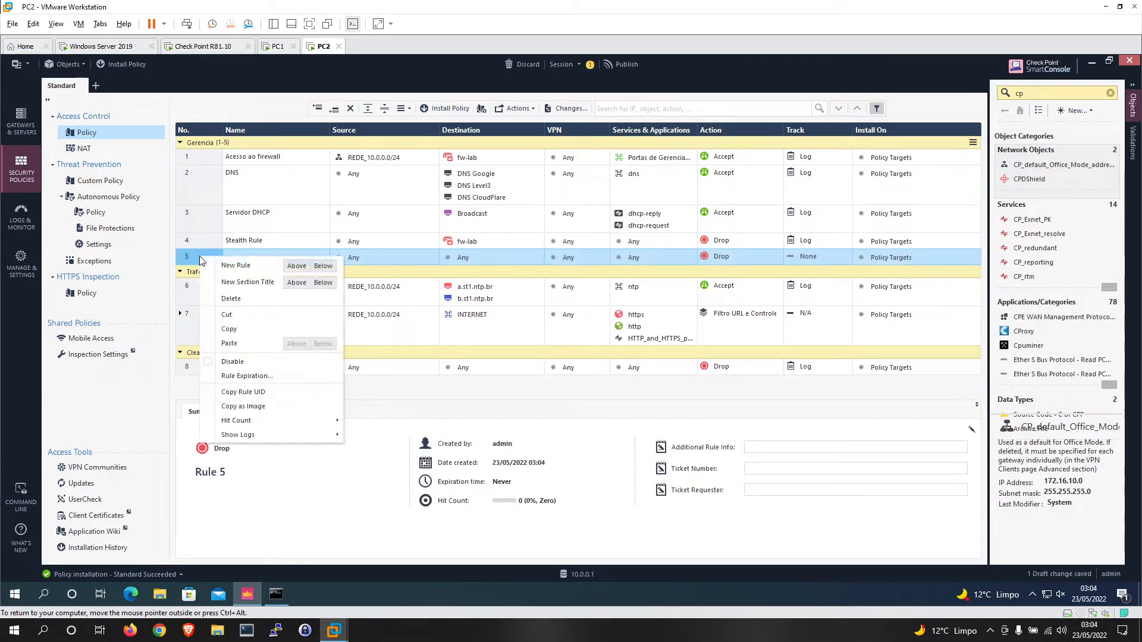
{"action": "left_click", "coordinate": [297, 283]}
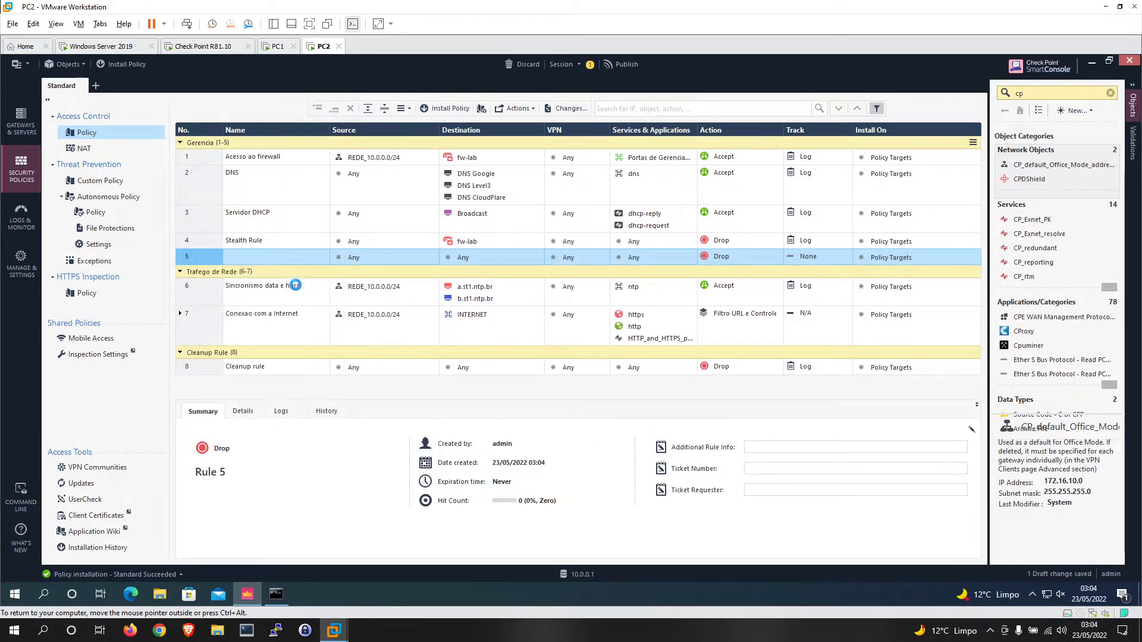
{"action": "type", "text": "Trafe"}
{"action": "key", "text": "Return"}
{"action": "type", "text": "go de VPN"}
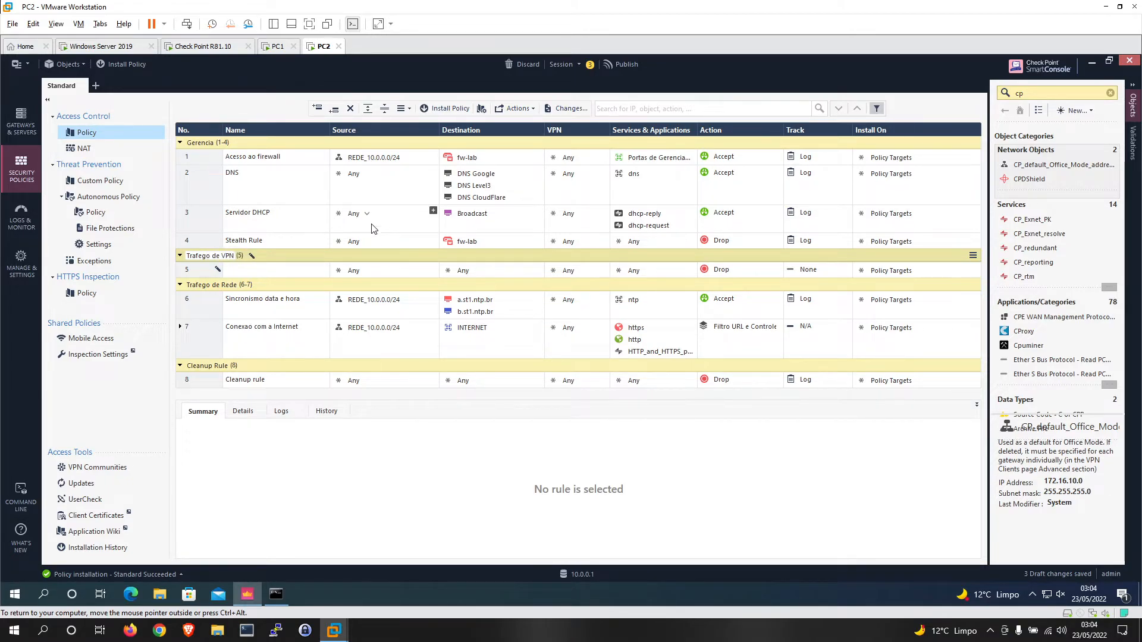
- Name the new rule in the Trafego de VPN section Acesso VPN a Rede LAN
{"action": "double_click", "coordinate": [293, 268]}
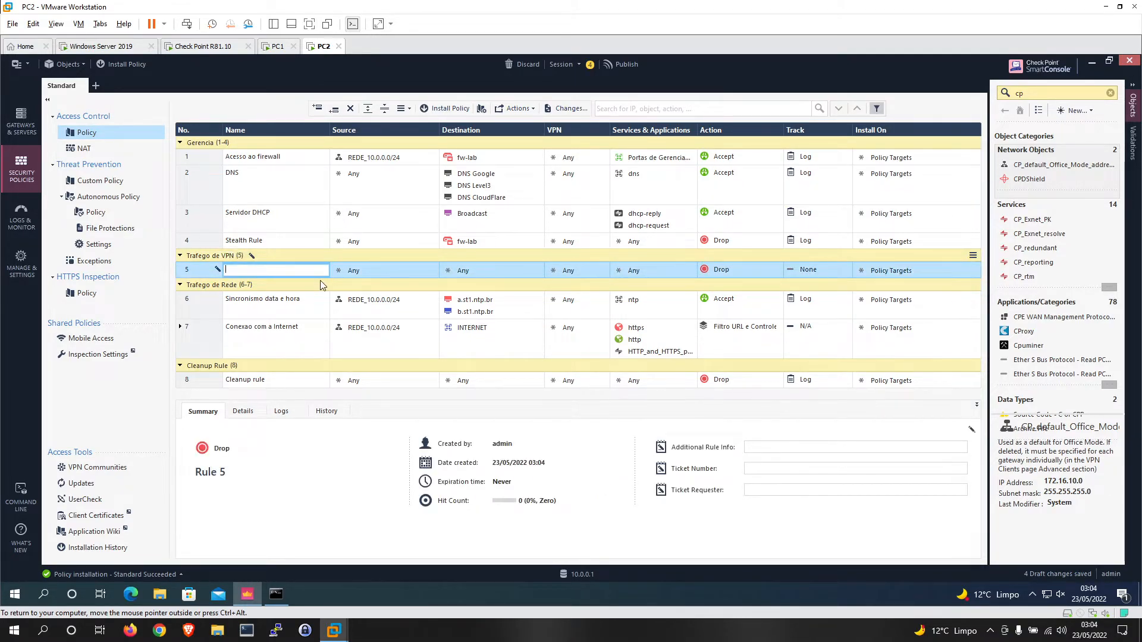
{"action": "type", "text": "Aces"}
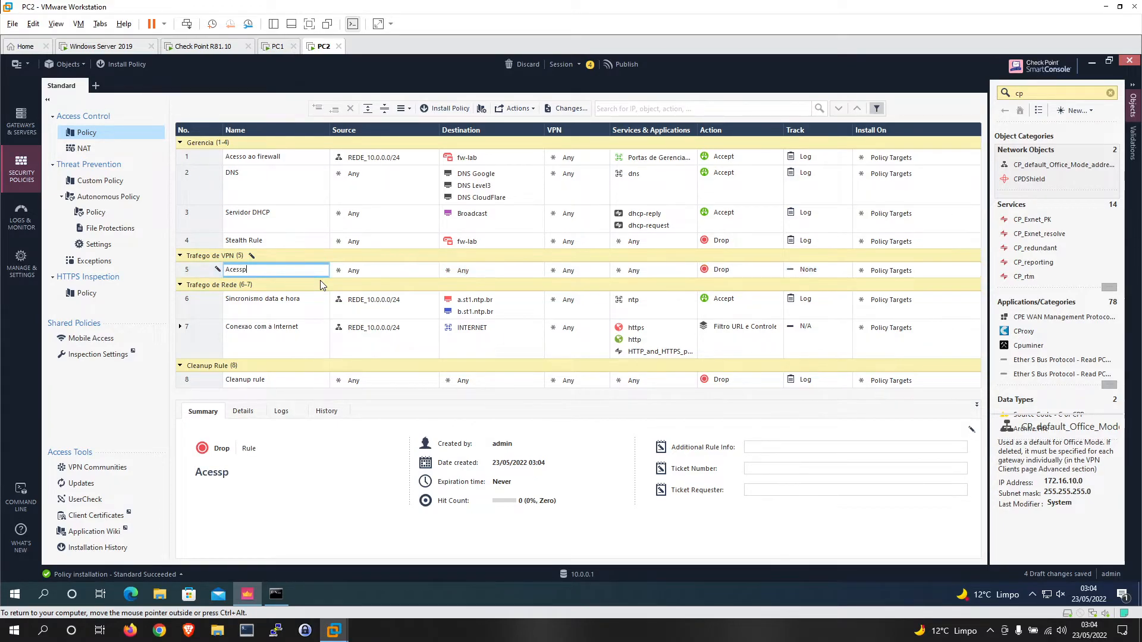
{"action": "type", "text": "so VPN a rede"}
{"action": "key", "text": "BackSpace"}
{"action": "type", "text": "Rede LAN"}
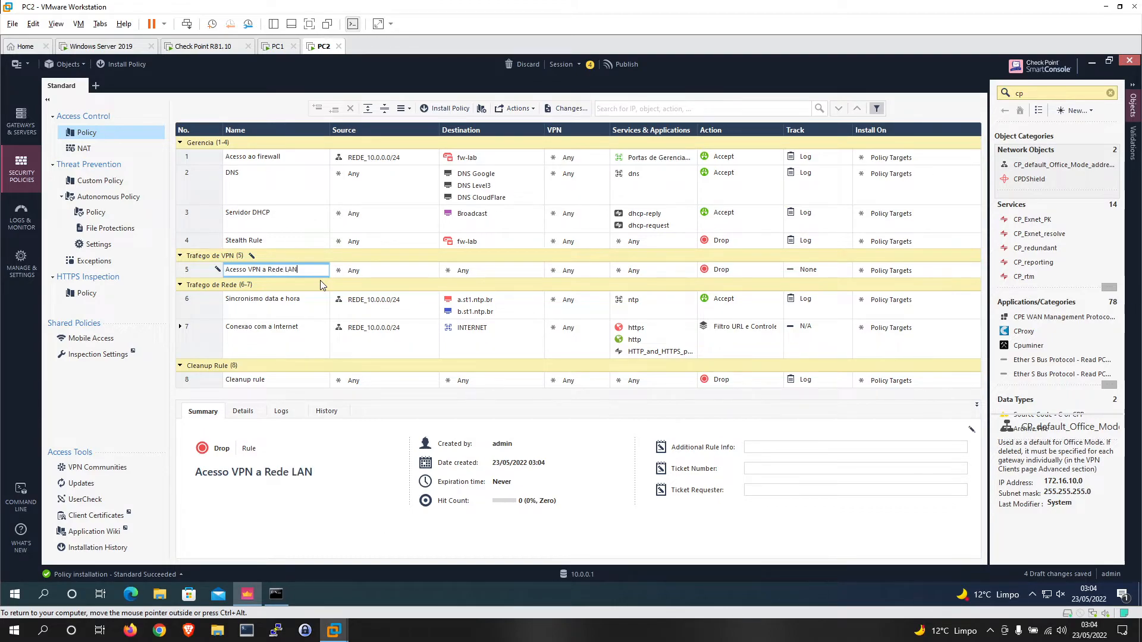
- Set the VPN rule's source to the CP_default_Office_Mode address network and its destination to REDE_10.0.0.0/24
{"action": "left_click", "coordinate": [431, 269]}
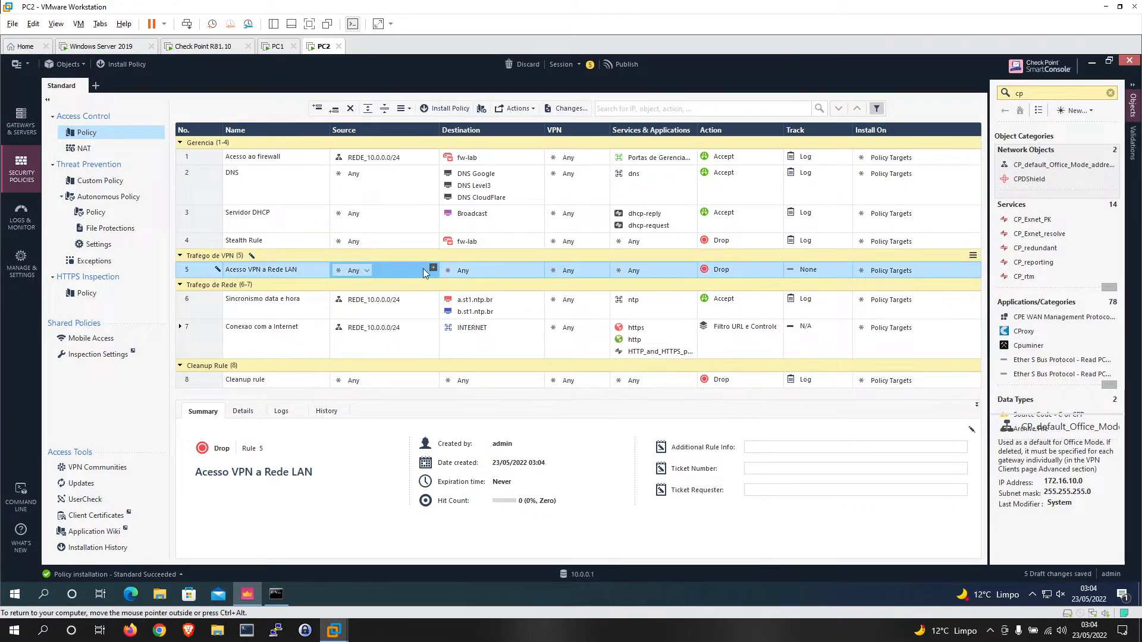
{"action": "left_click", "coordinate": [434, 269]}
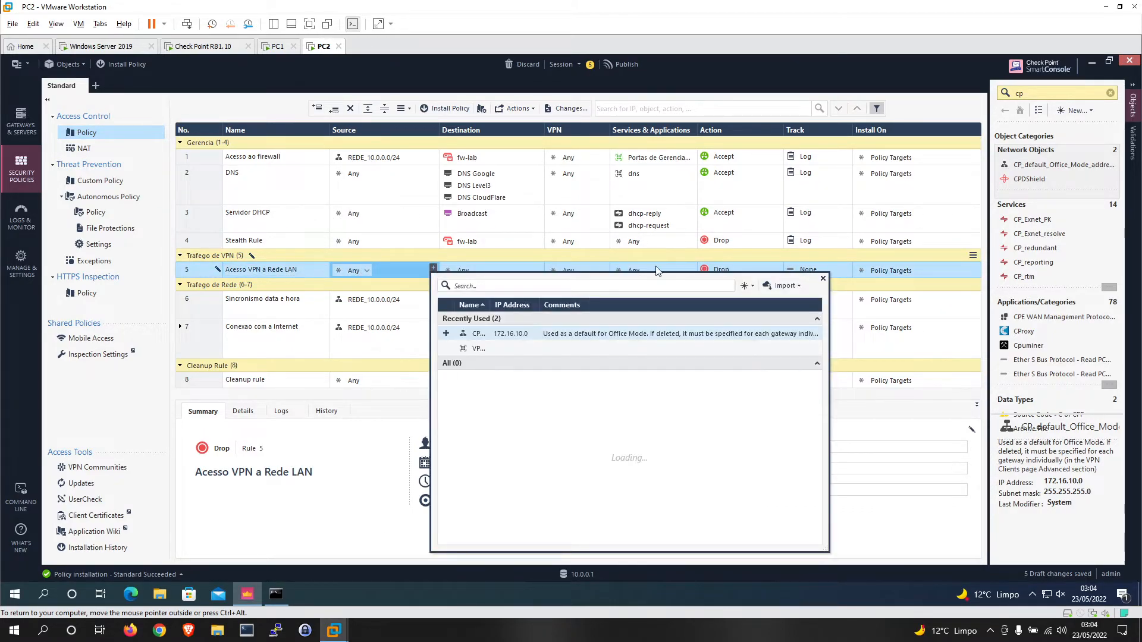
{"action": "left_click", "coordinate": [510, 336]}
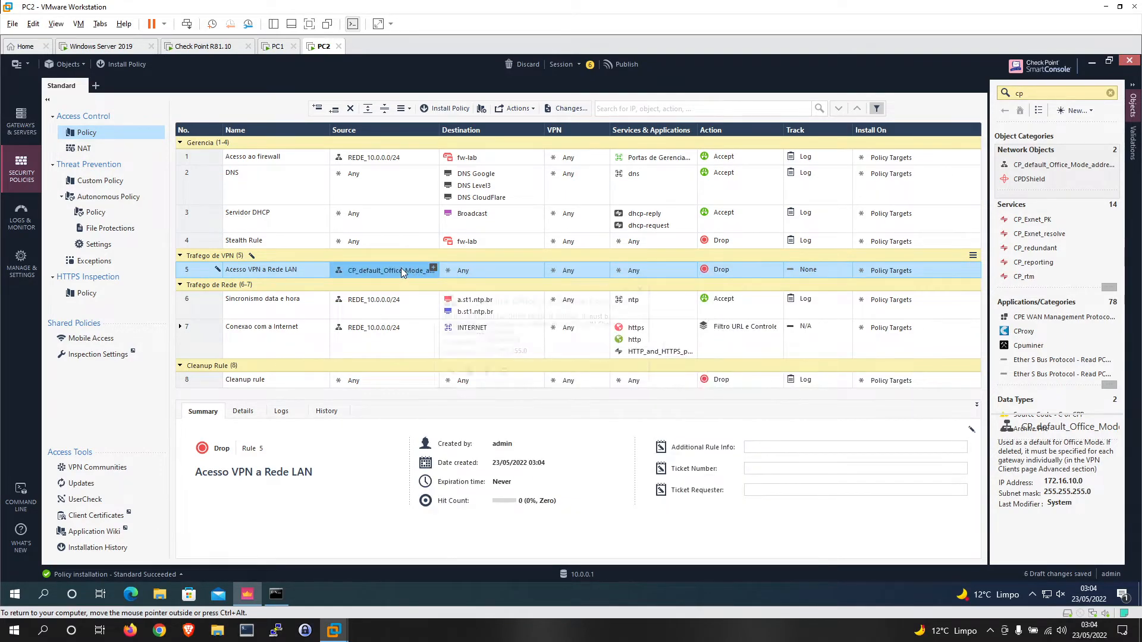
{"action": "mouse_move", "coordinate": [402, 269]}
{"action": "left_click_drag", "start_coordinate": [365, 304], "coordinate": [483, 272]}
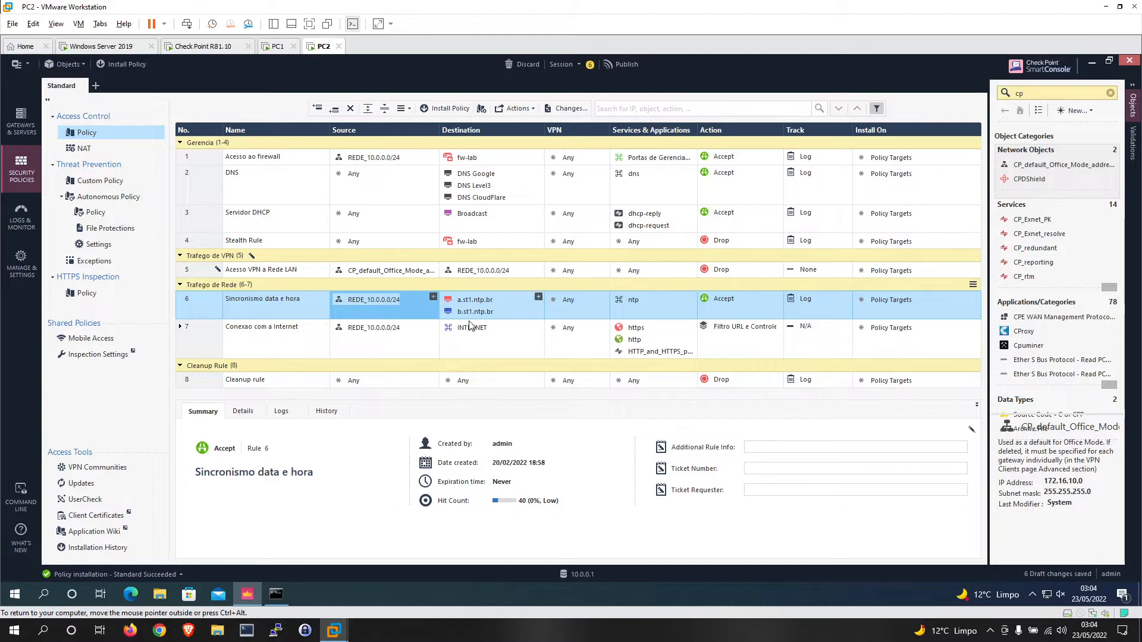
- Set the action of the Acesso VPN a Rede LAN rule to Accept and its tracking to Log
{"action": "left_click", "coordinate": [766, 267]}
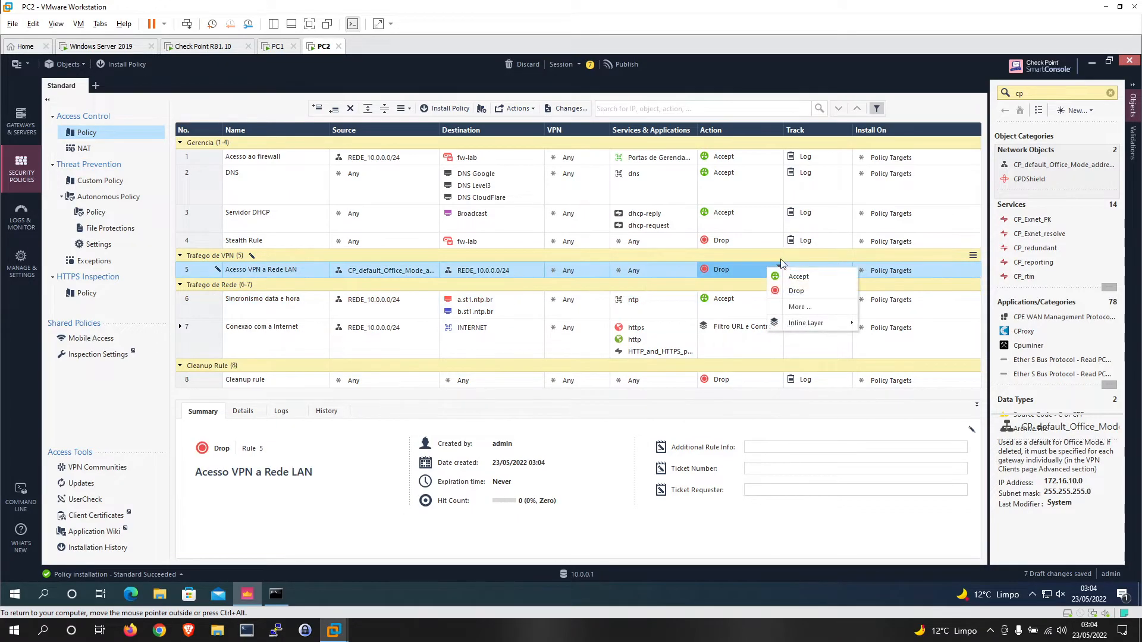
{"action": "left_click", "coordinate": [803, 276]}
{"action": "left_click", "coordinate": [832, 270]}
{"action": "left_click", "coordinate": [872, 293]}
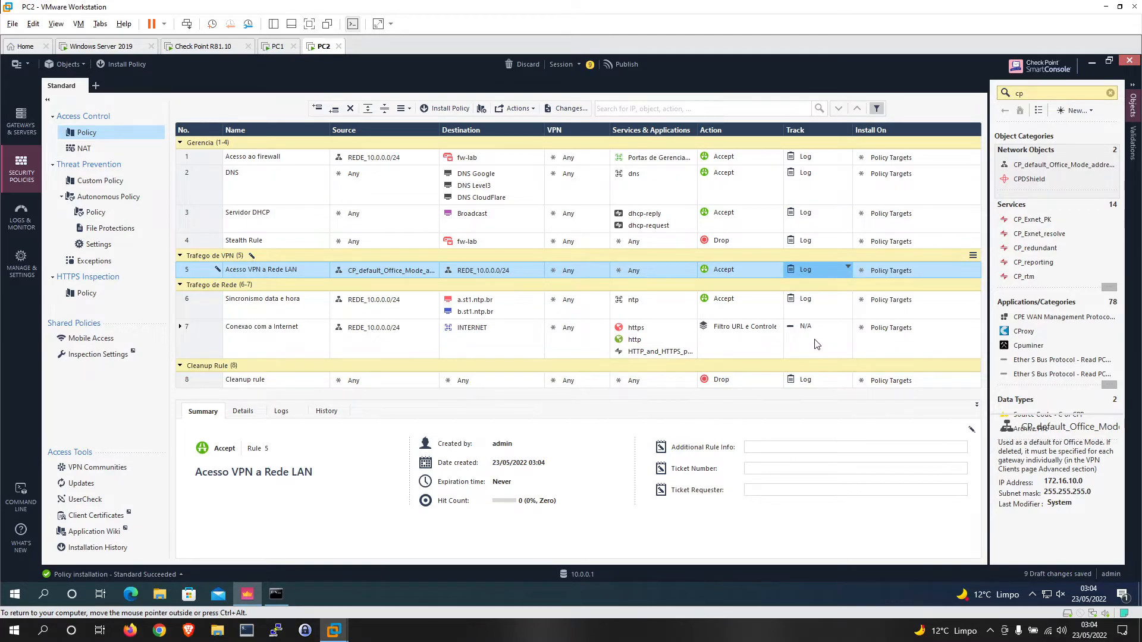
- Start the policy installation and publish the pending draft changes
{"action": "left_click", "coordinate": [120, 64]}
{"action": "left_click", "coordinate": [621, 396]}
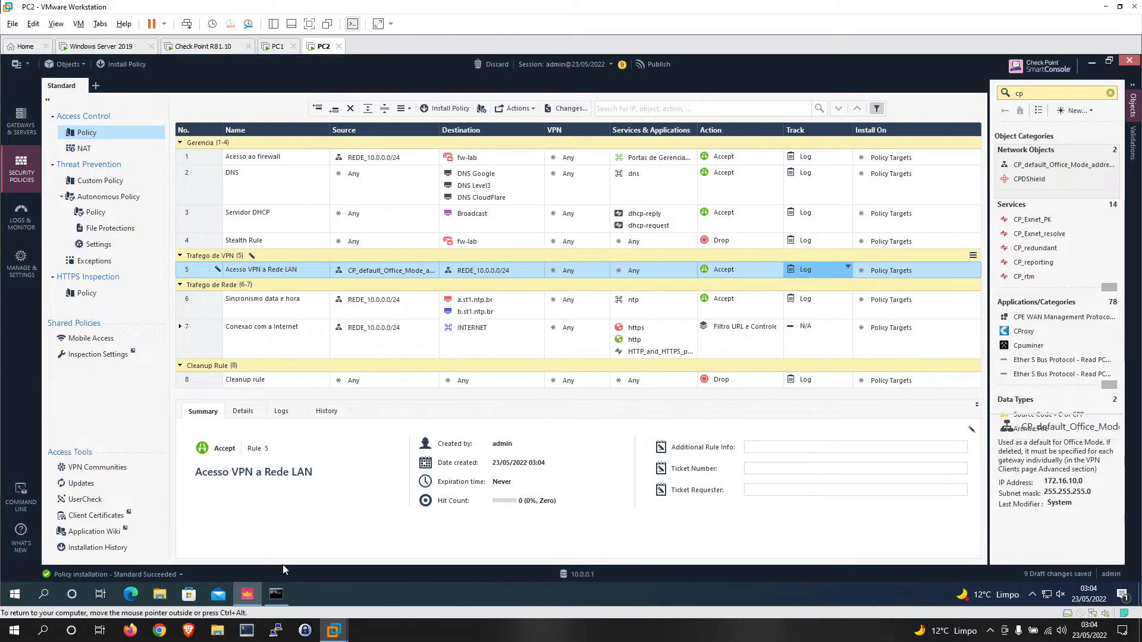
- Switch to PC1 and start a continuous ping to 10.0.0.3 with the -t option
{"action": "left_click", "coordinate": [277, 51]}
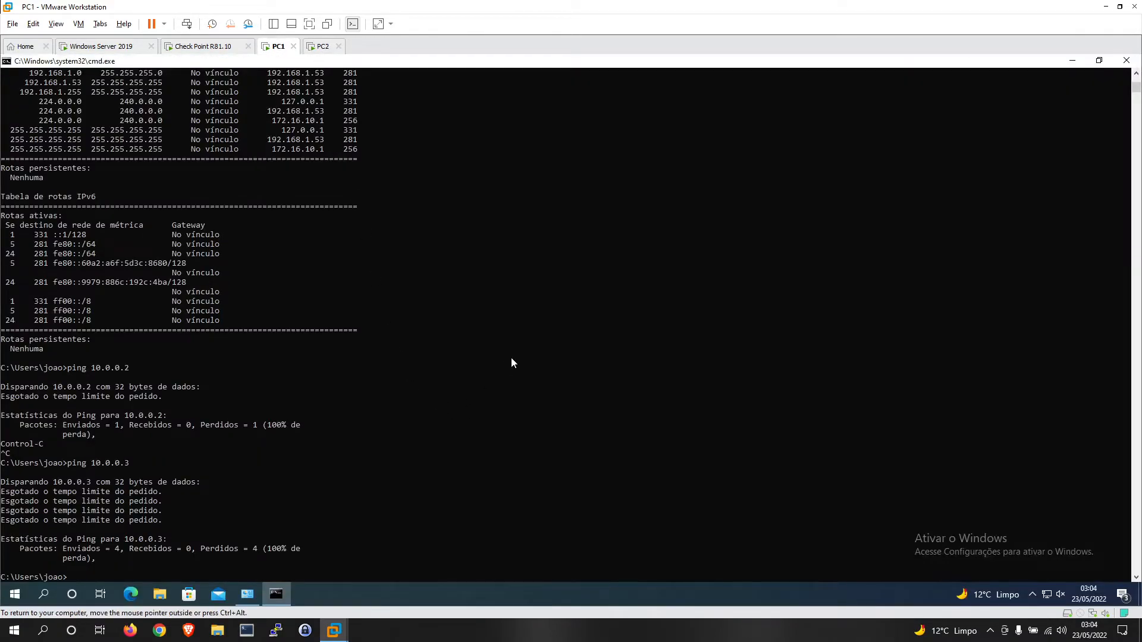
{"action": "key", "text": "Up"}
{"action": "type", "text": "-t"}
{"action": "key", "text": "Return"}
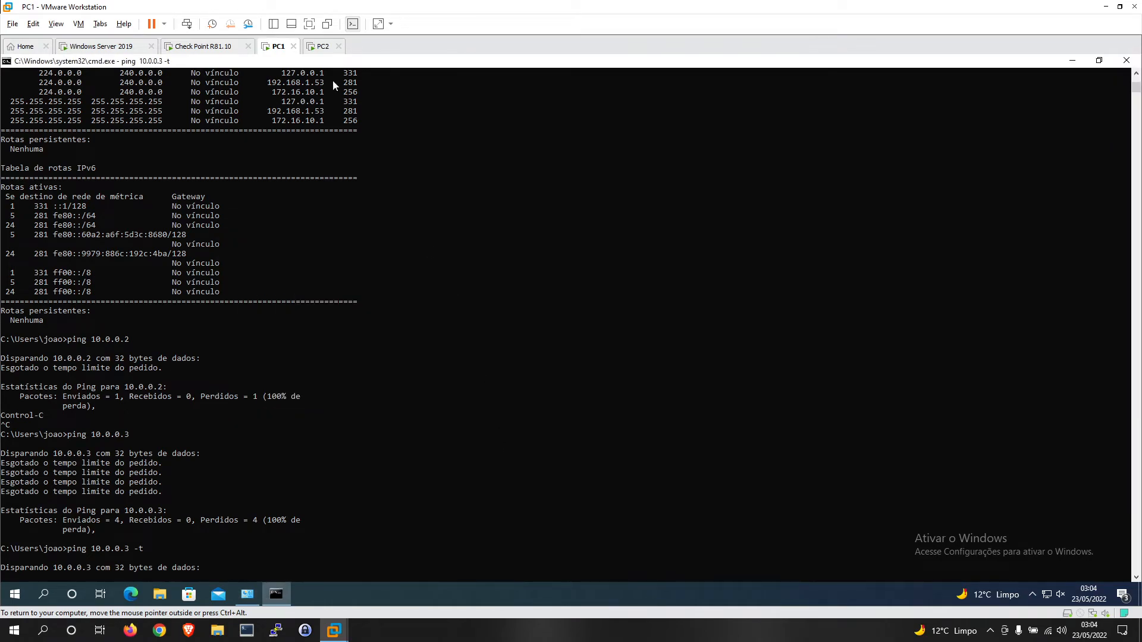
- Return to PC2, install the Standard access control policy on fw-lab and dismiss the recent tasks list
{"action": "left_click", "coordinate": [321, 46]}
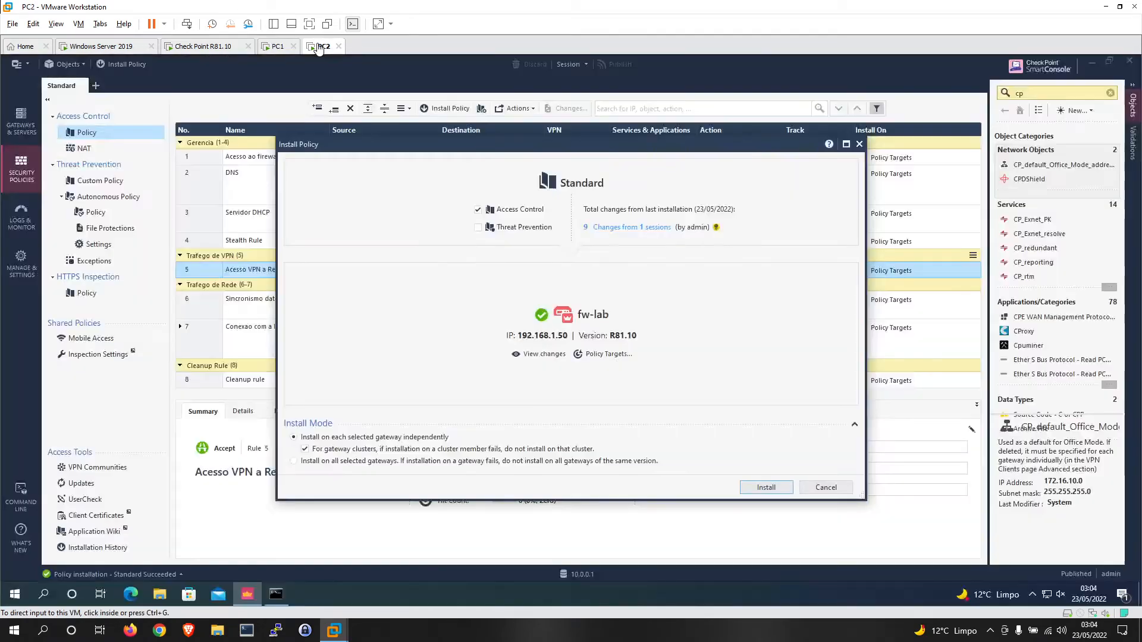
{"action": "left_click", "coordinate": [766, 487]}
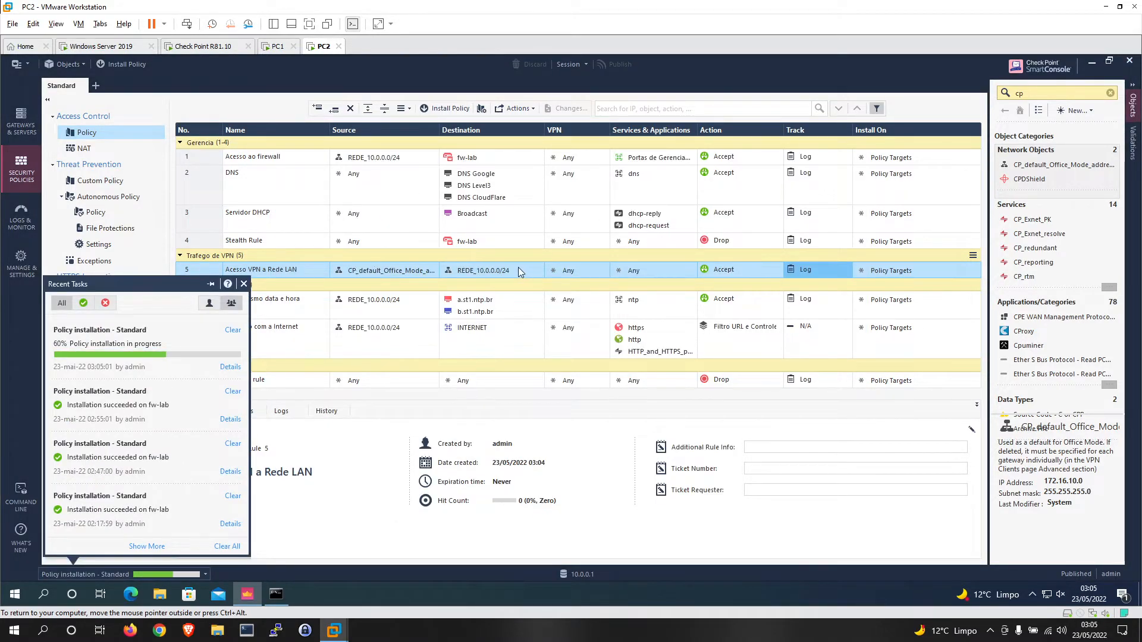
{"action": "left_click", "coordinate": [688, 253]}
- Refresh the dst:10.0.0.3 logs on PC2 and check the running ping on PC1 while the query loads
{"action": "left_click", "coordinate": [22, 218]}
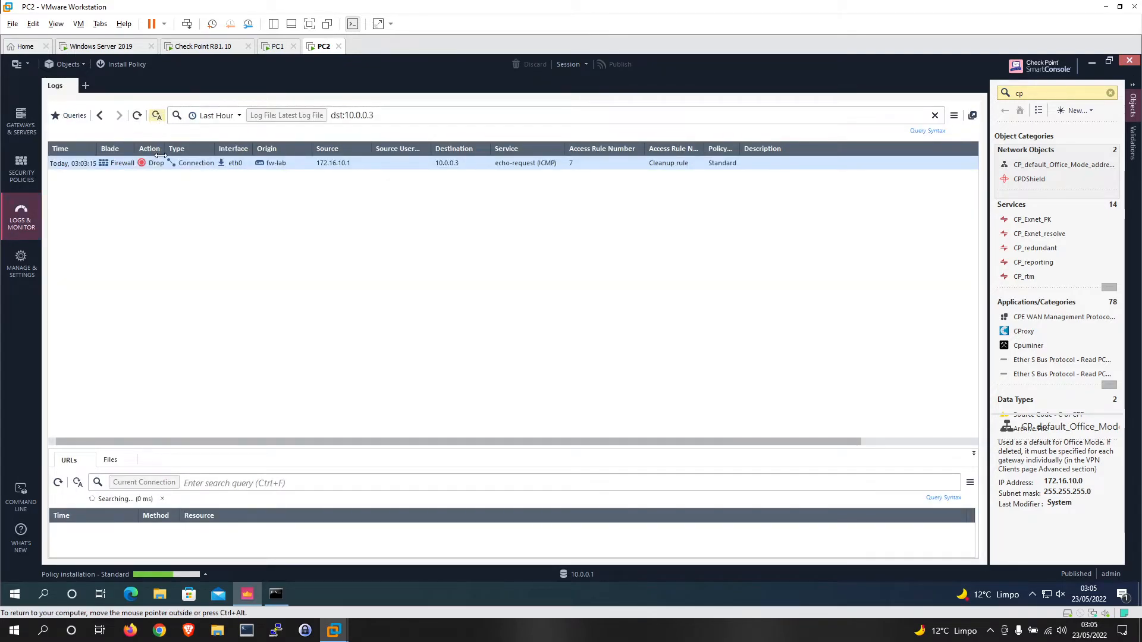
{"action": "left_click", "coordinate": [137, 115]}
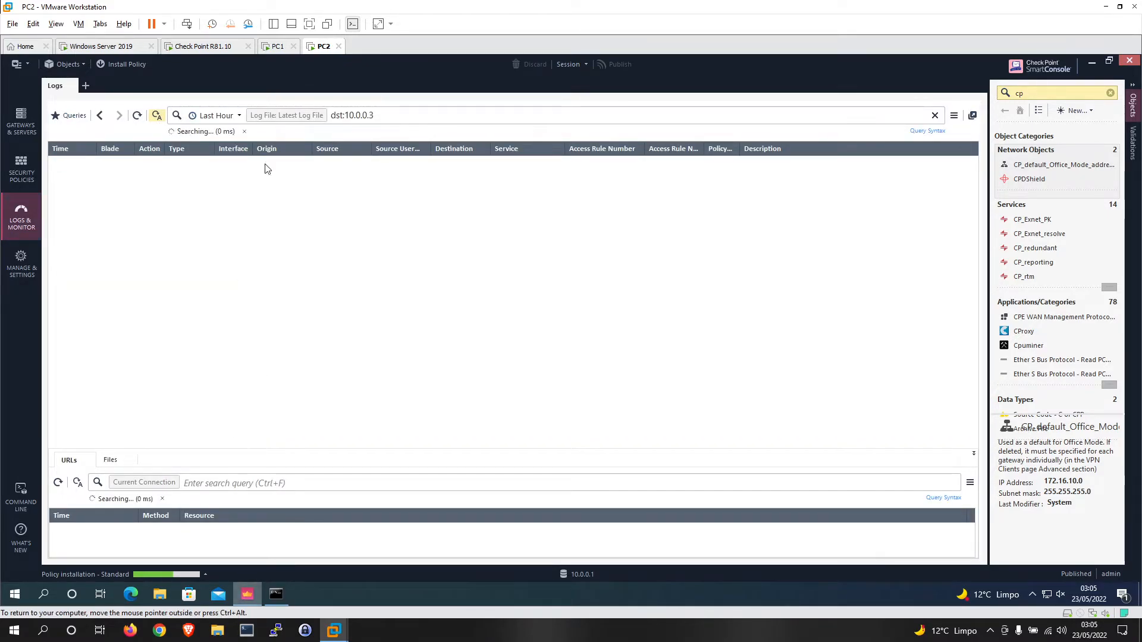
{"action": "left_click", "coordinate": [278, 46]}
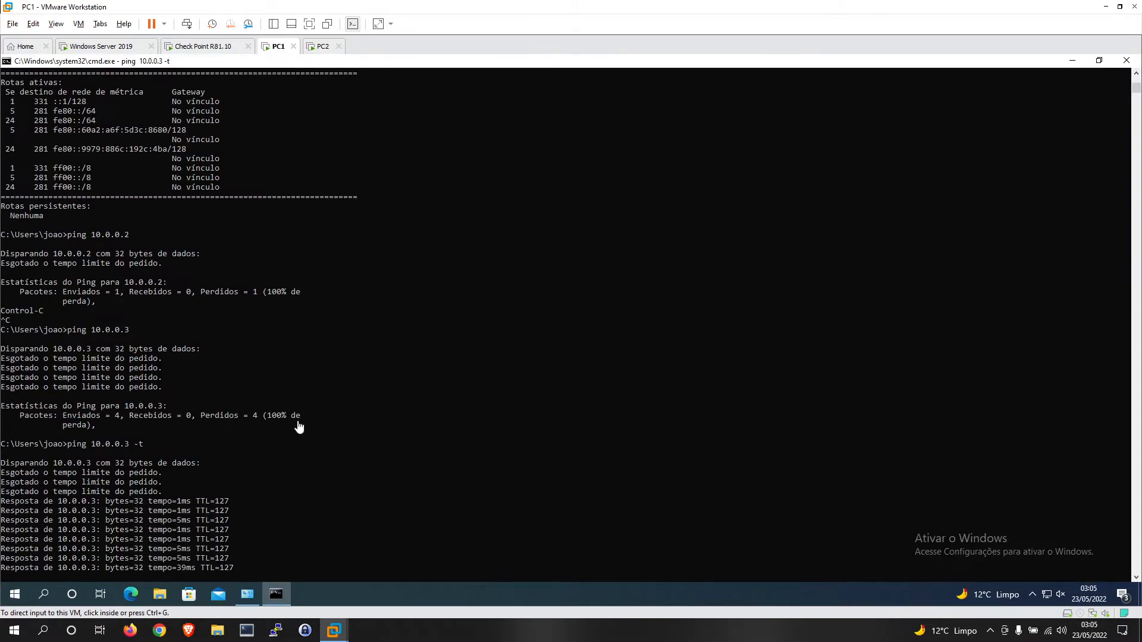
{"action": "left_click", "coordinate": [322, 46]}
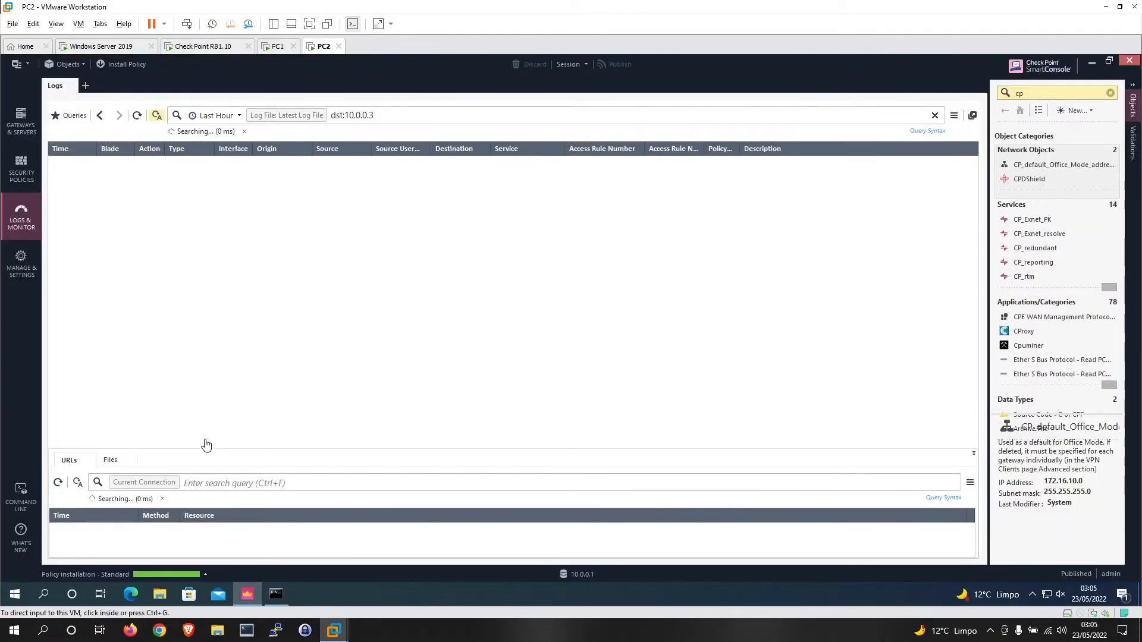
{"action": "left_click", "coordinate": [276, 47]}
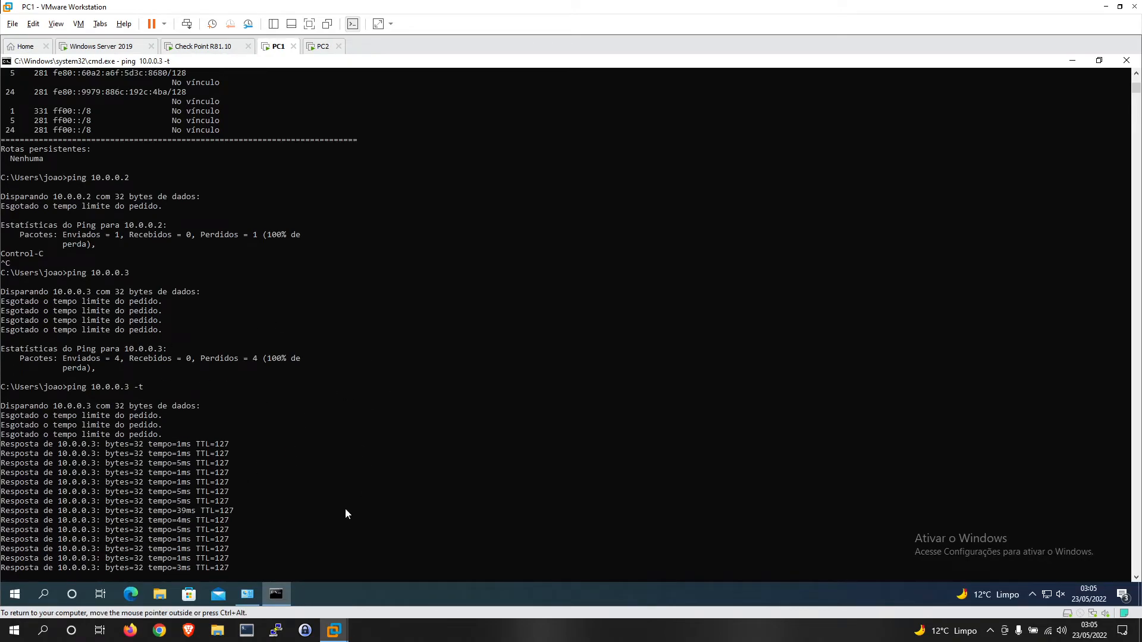
{"action": "left_click", "coordinate": [322, 47]}
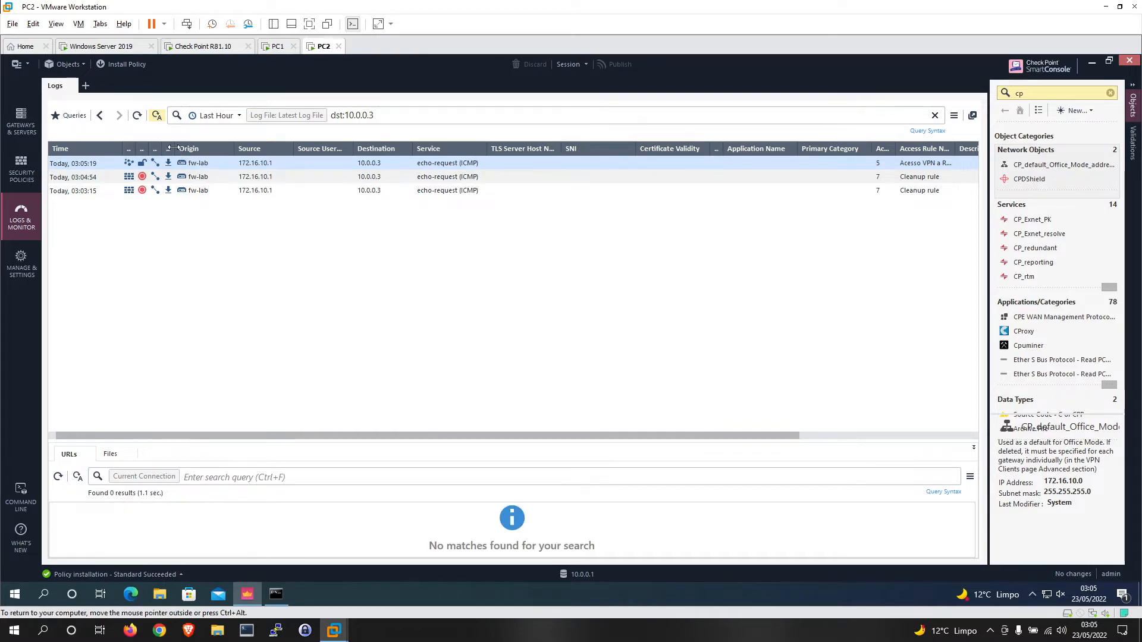
- Widen the Interface, Type, Action and Blade columns of the log table and select the newest entry
{"action": "left_click", "coordinate": [169, 149]}
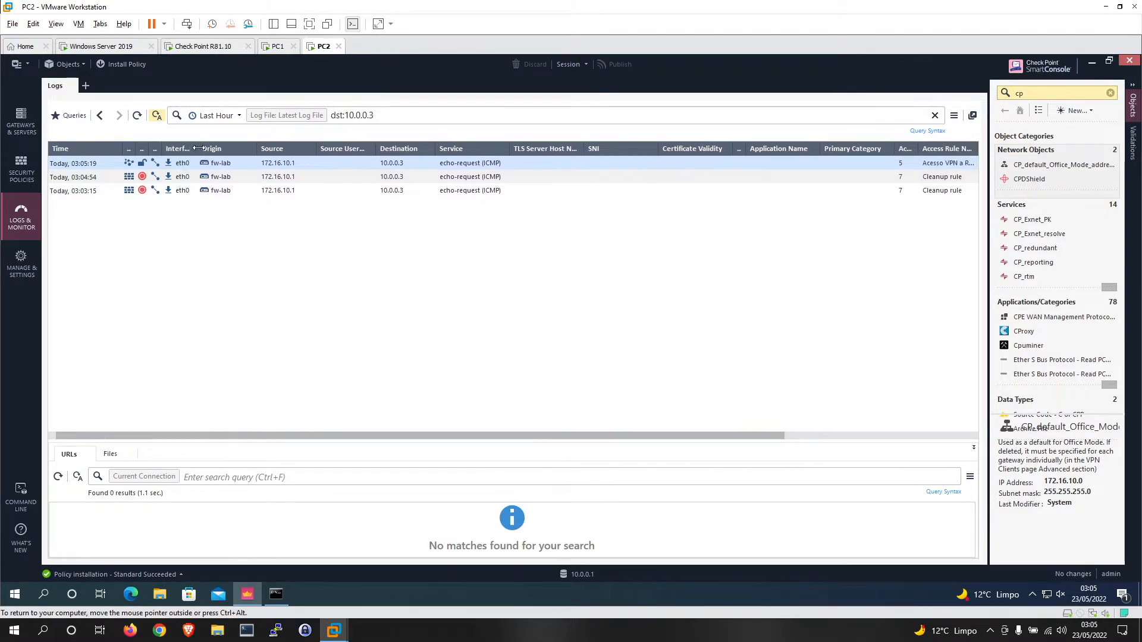
{"action": "left_click_drag", "start_coordinate": [162, 149], "coordinate": [210, 148]}
{"action": "left_click", "coordinate": [129, 149]}
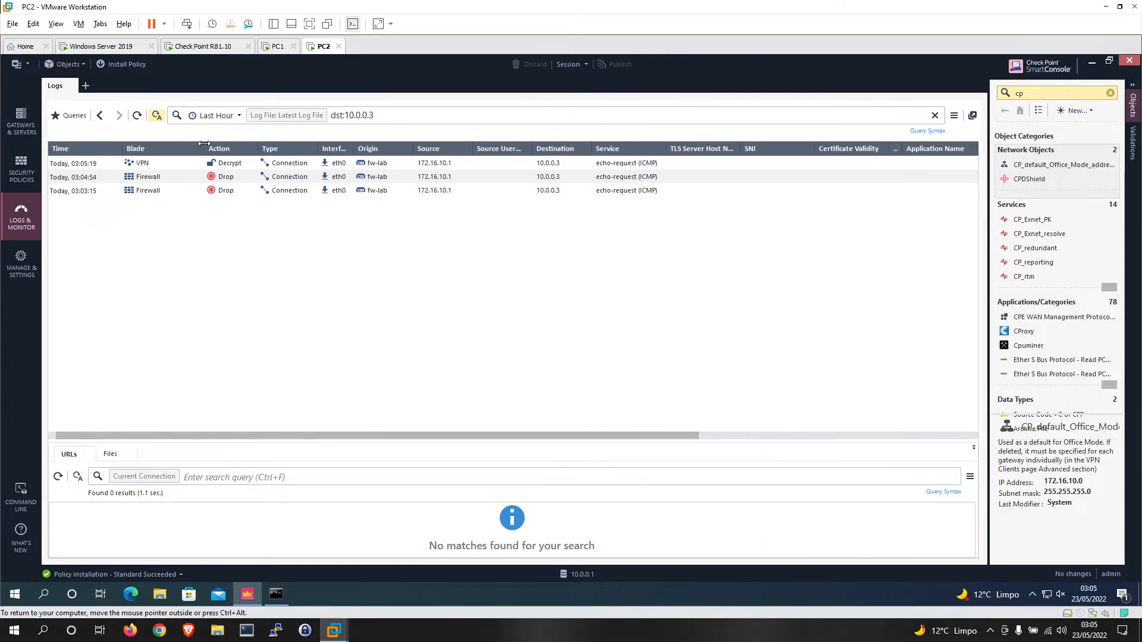
{"action": "left_click", "coordinate": [162, 162]}
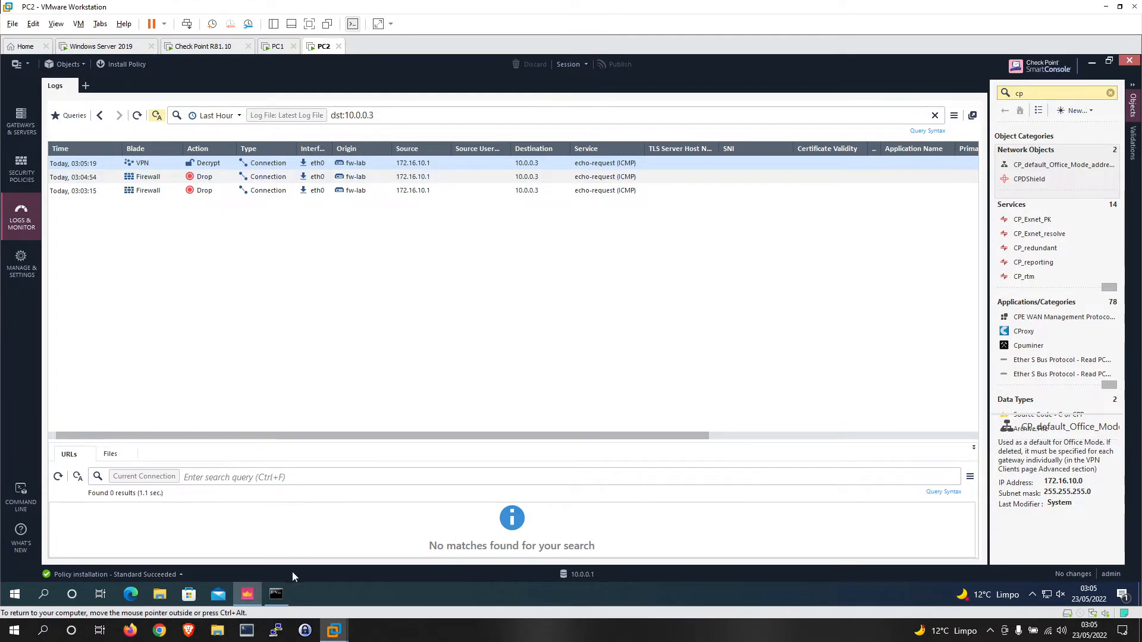
- Stop the ping on PC1, clear the console, run ipconfig /all and highlight the VPN adapter's IPv4 address
{"action": "left_click", "coordinate": [278, 47]}
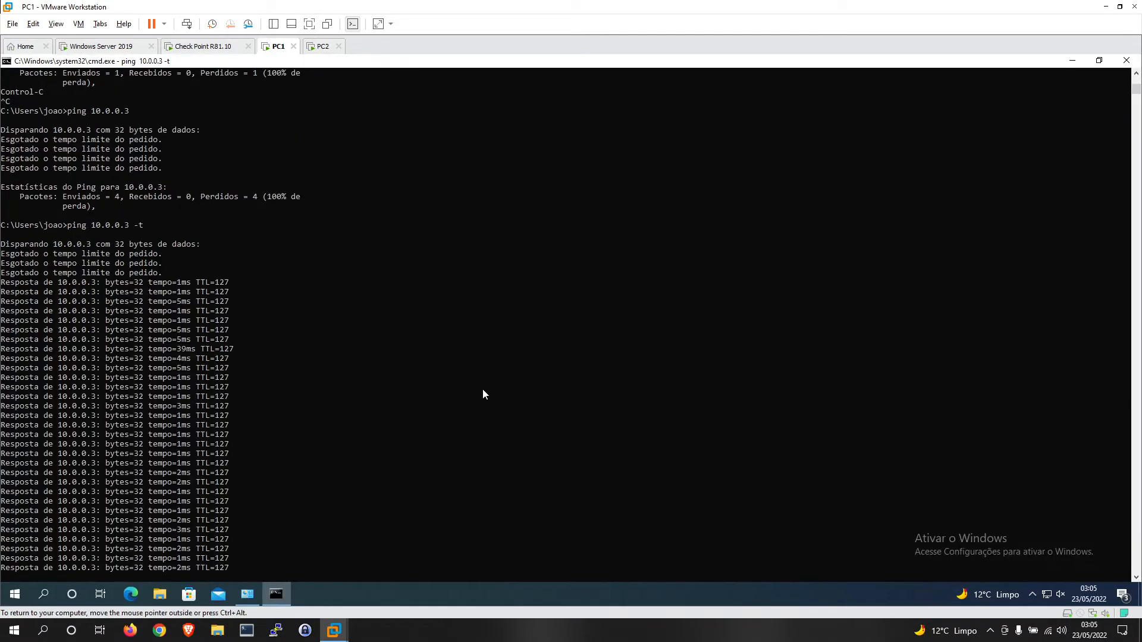
{"action": "key", "text": "ctrl+c"}
{"action": "type", "text": "cls"}
{"action": "key", "text": "Return"}
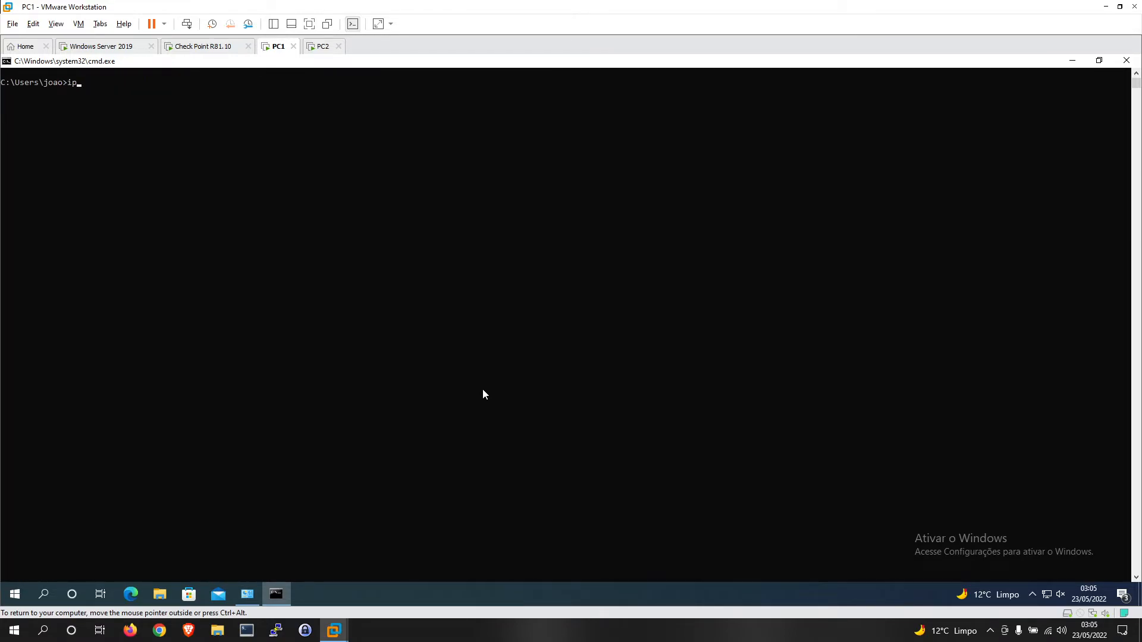
{"action": "type", "text": "ipconfig /all"}
{"action": "key", "text": "Return"}
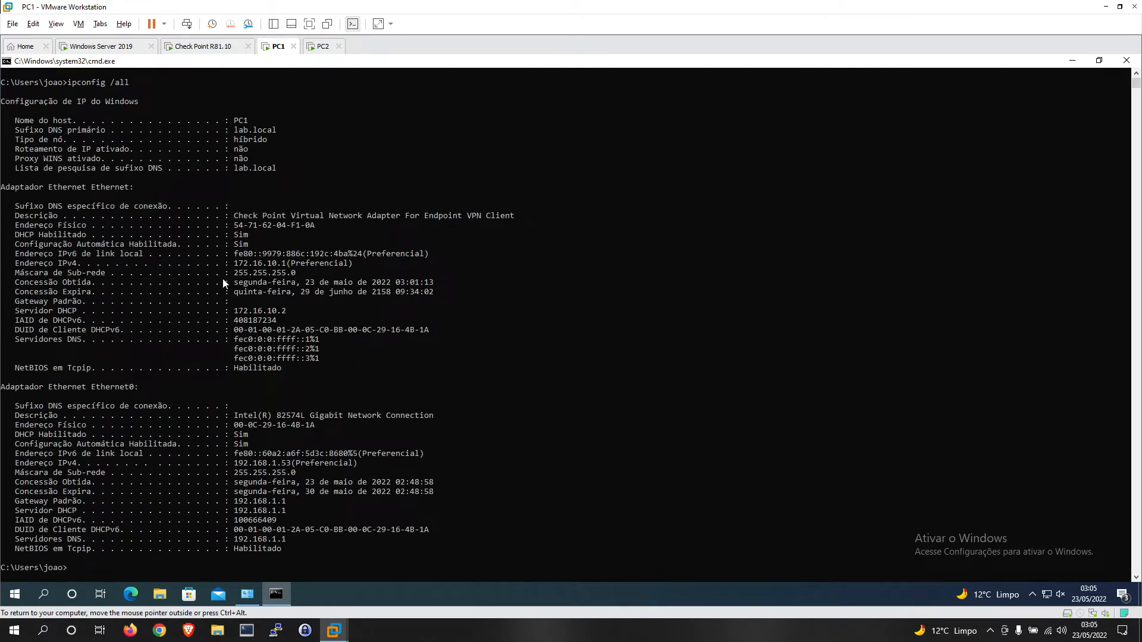
{"action": "left_click_drag", "start_coordinate": [284, 267], "coordinate": [239, 272]}
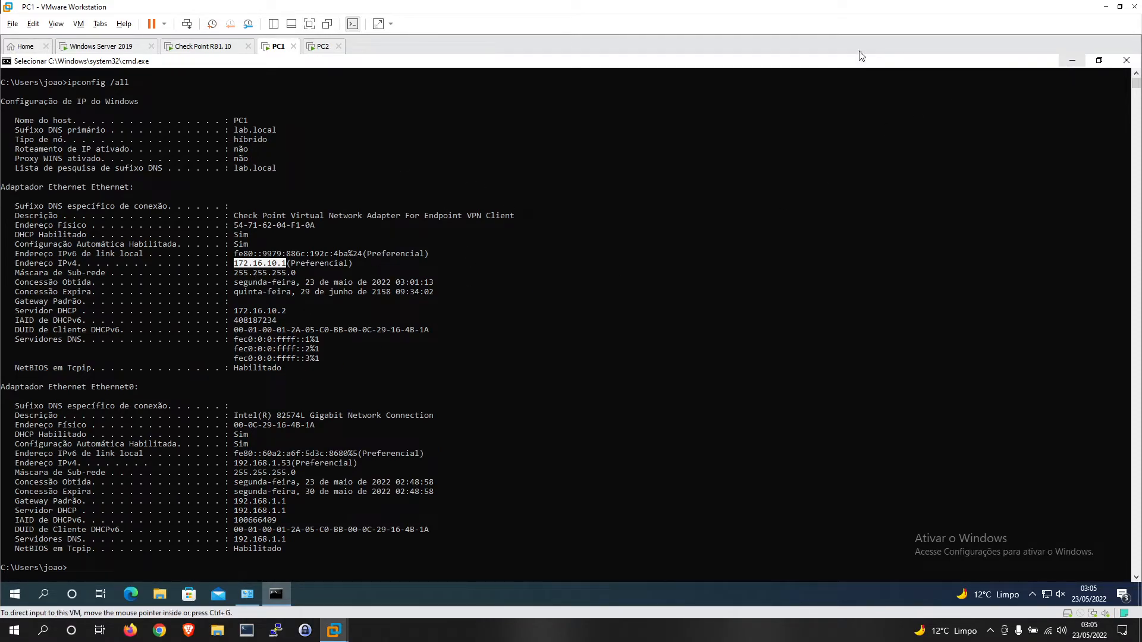
- Compare the source address in PC2's log entries with the IP configuration shown on PC1
{"action": "left_click", "coordinate": [321, 47]}
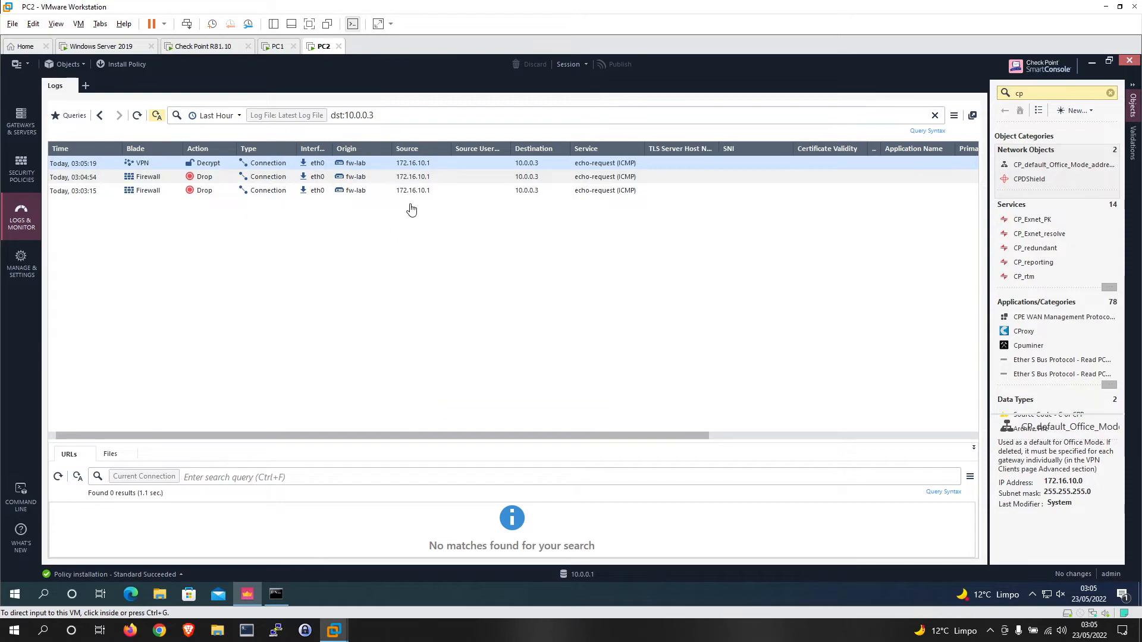
{"action": "left_click", "coordinate": [350, 292]}
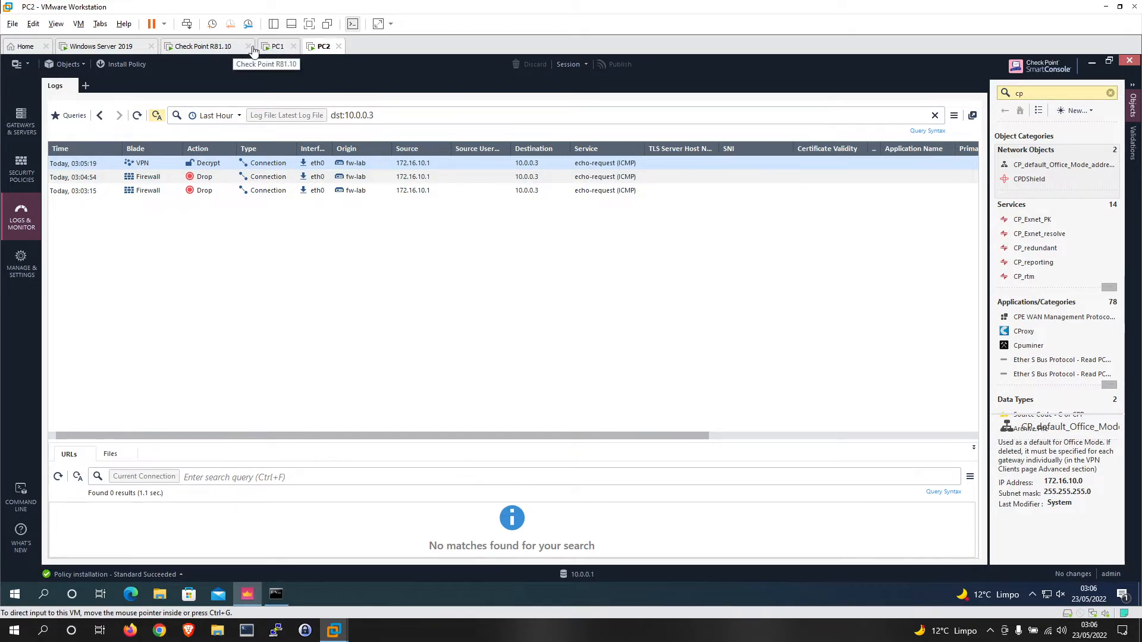
{"action": "left_click", "coordinate": [277, 47]}
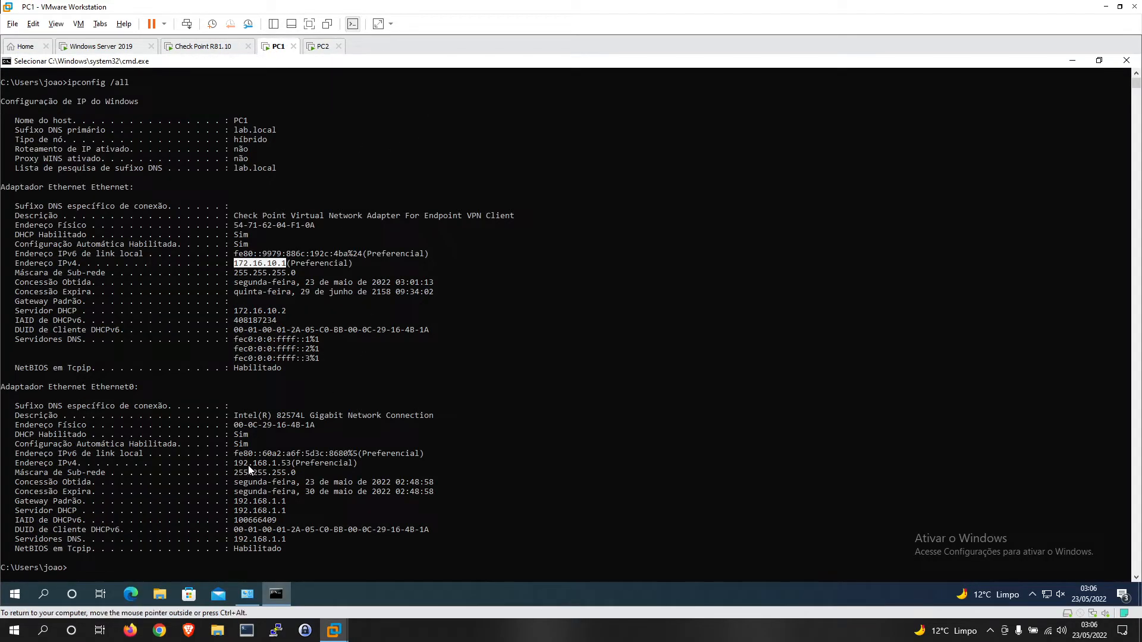
- Compare the Ethernet0 and VPN adapter IPv4 addresses on PC1 with the source and destination of the Acesso VPN a Rede LAN rule on PC2
{"action": "left_click_drag", "start_coordinate": [236, 466], "coordinate": [288, 467]}
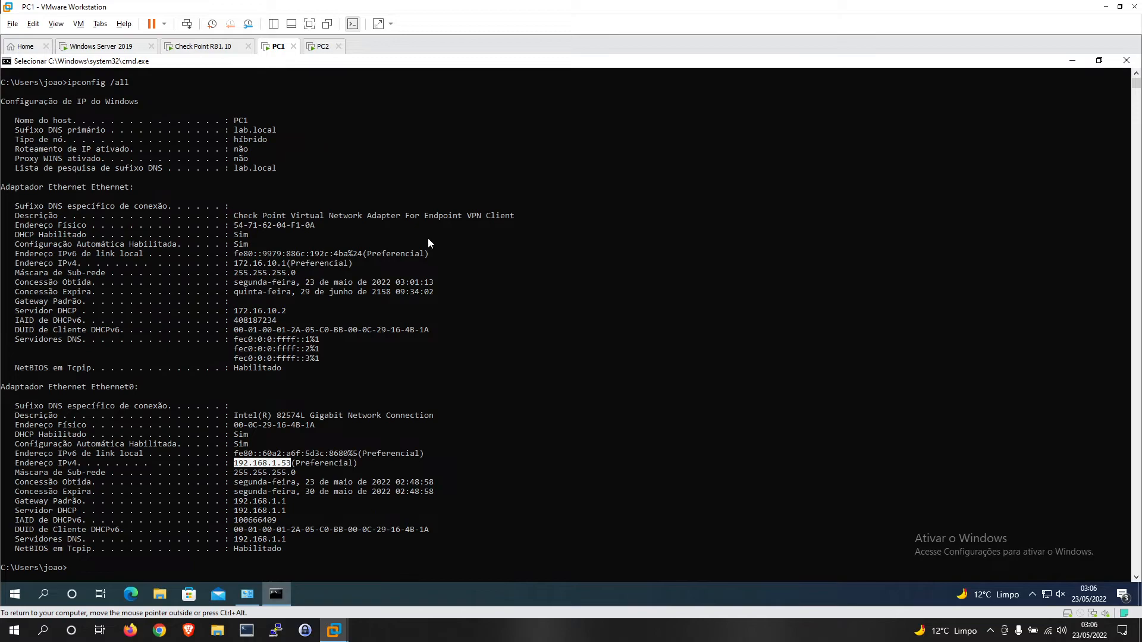
{"action": "left_click_drag", "start_coordinate": [237, 265], "coordinate": [257, 267]}
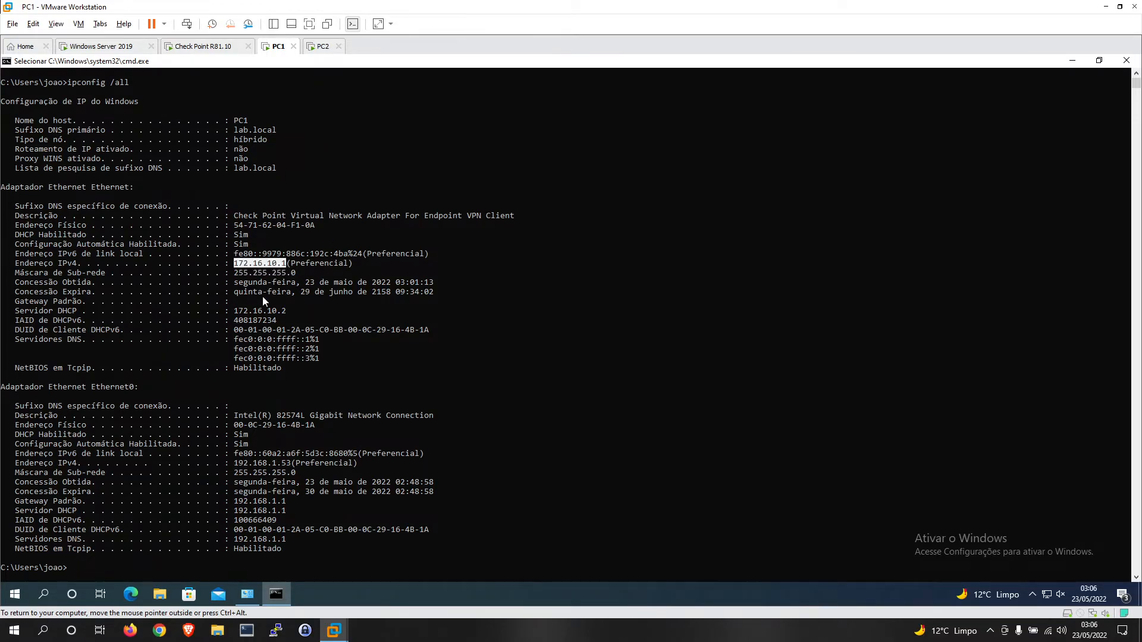
{"action": "left_click", "coordinate": [324, 46]}
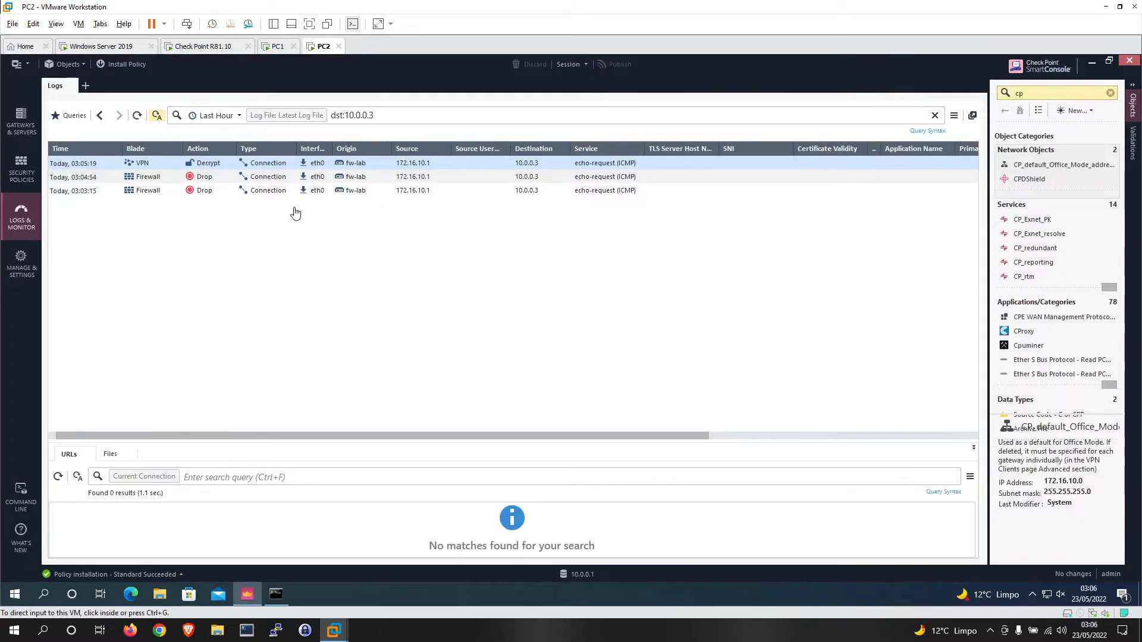
{"action": "left_click", "coordinate": [21, 171]}
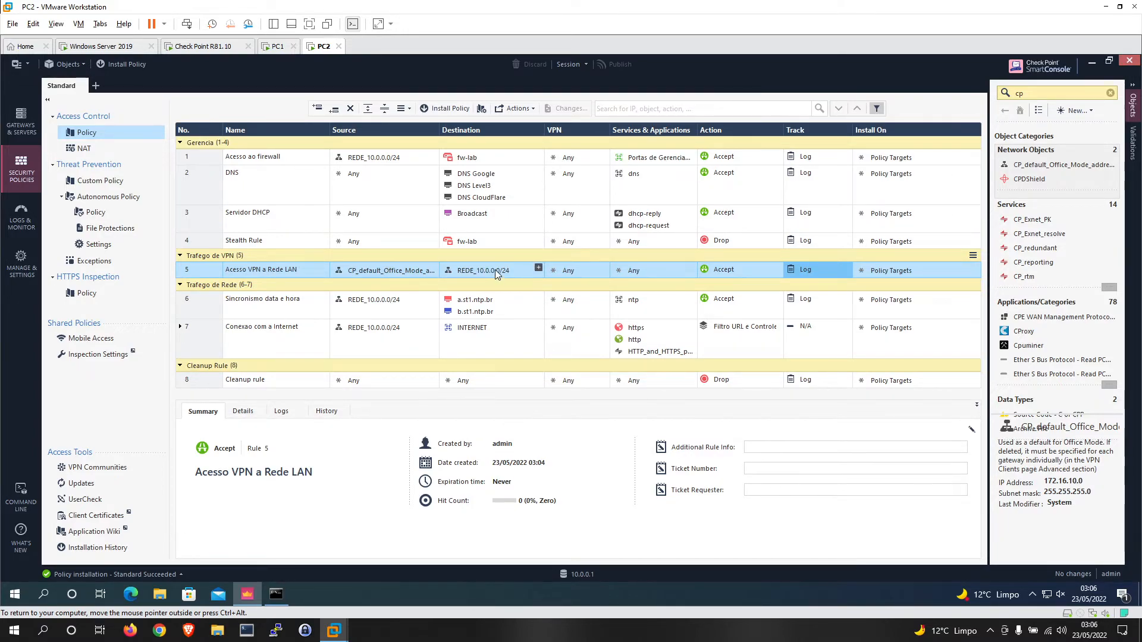
{"action": "mouse_move", "coordinate": [487, 272]}
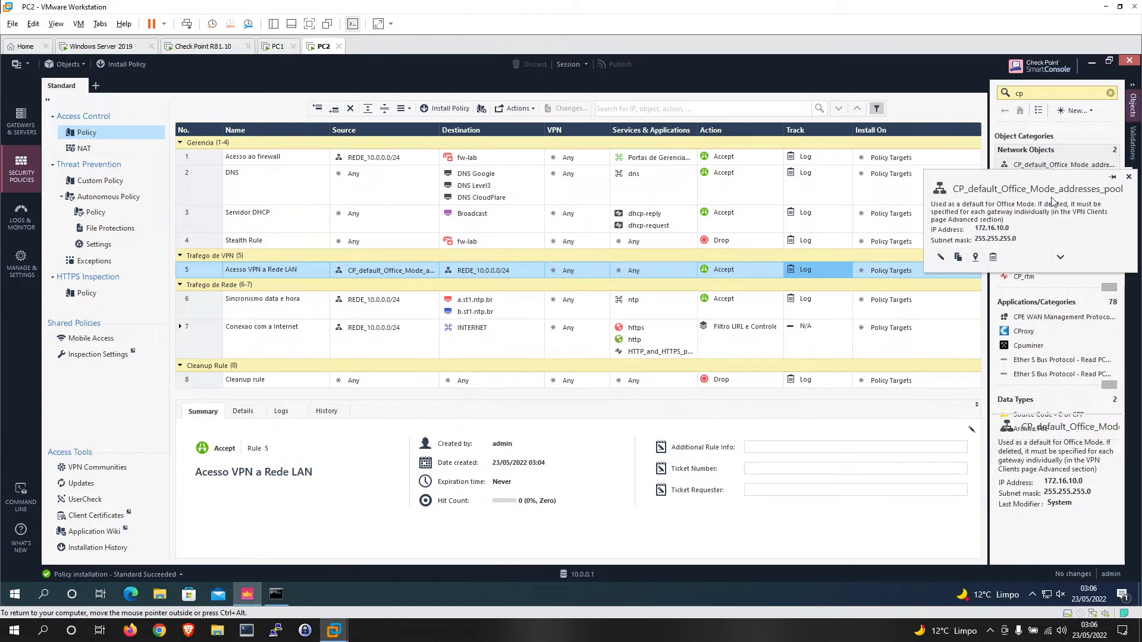
- Clear the object search on PC2, and display PC1's routing table with route print
{"action": "left_click", "coordinate": [1109, 94]}
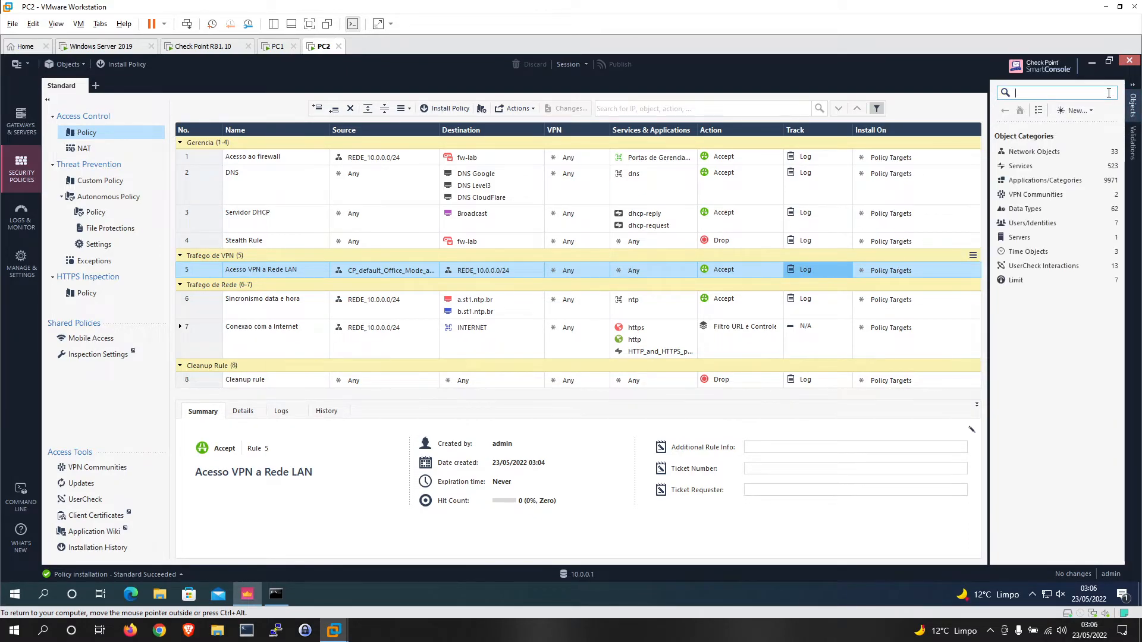
{"action": "left_click", "coordinate": [277, 594]}
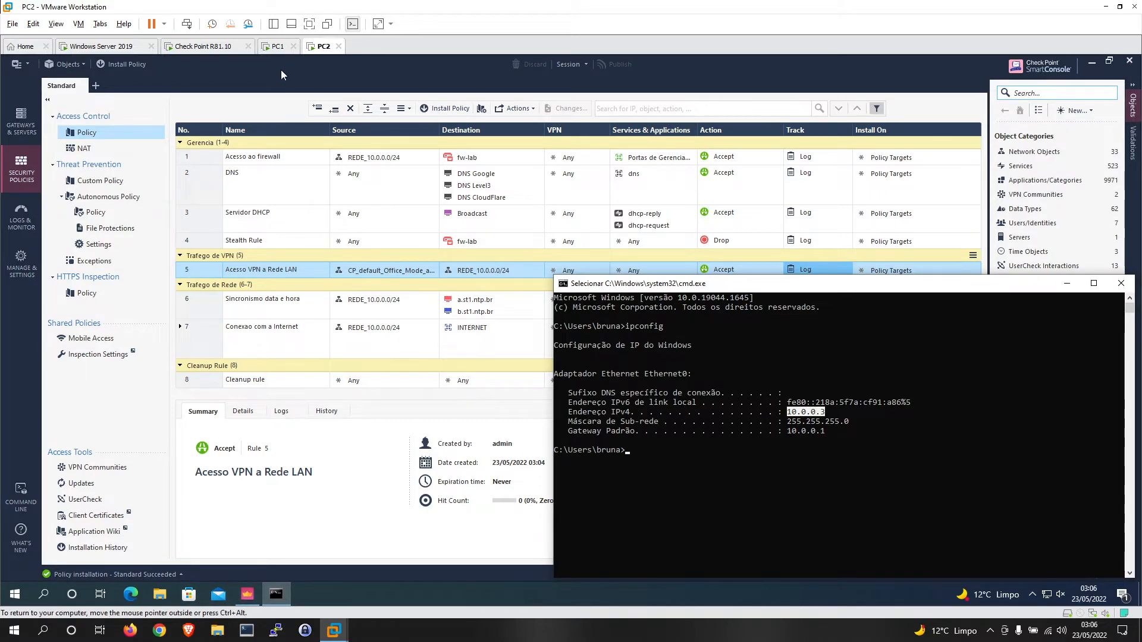
{"action": "left_click", "coordinate": [277, 46]}
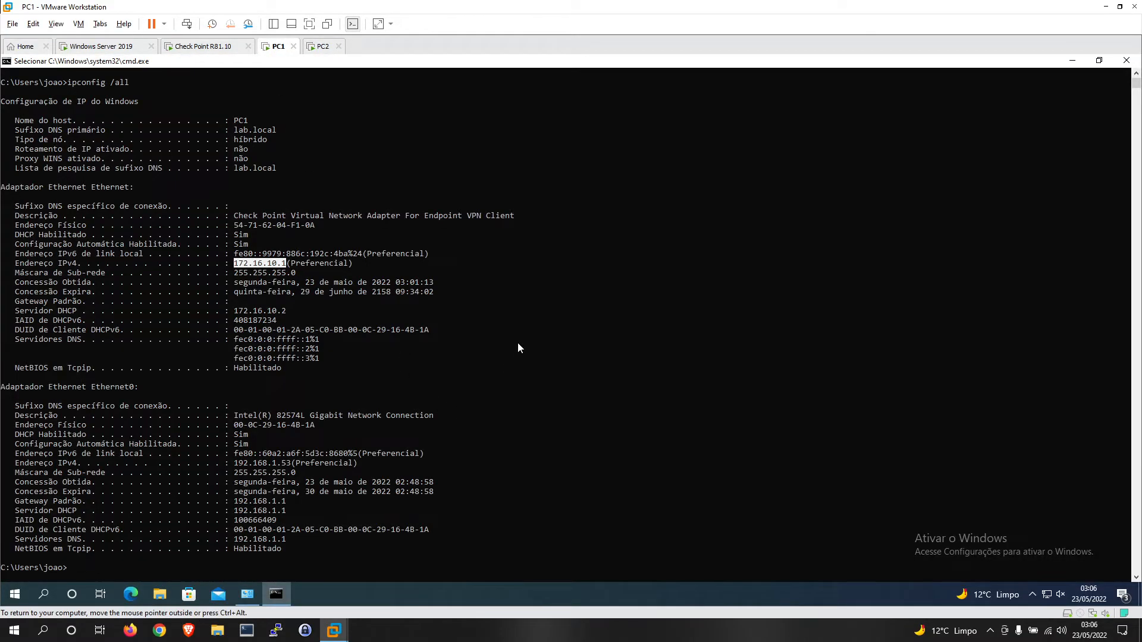
{"action": "type", "text": "r"}
{"action": "type", "text": "oute print"}
{"action": "key", "text": "Return"}
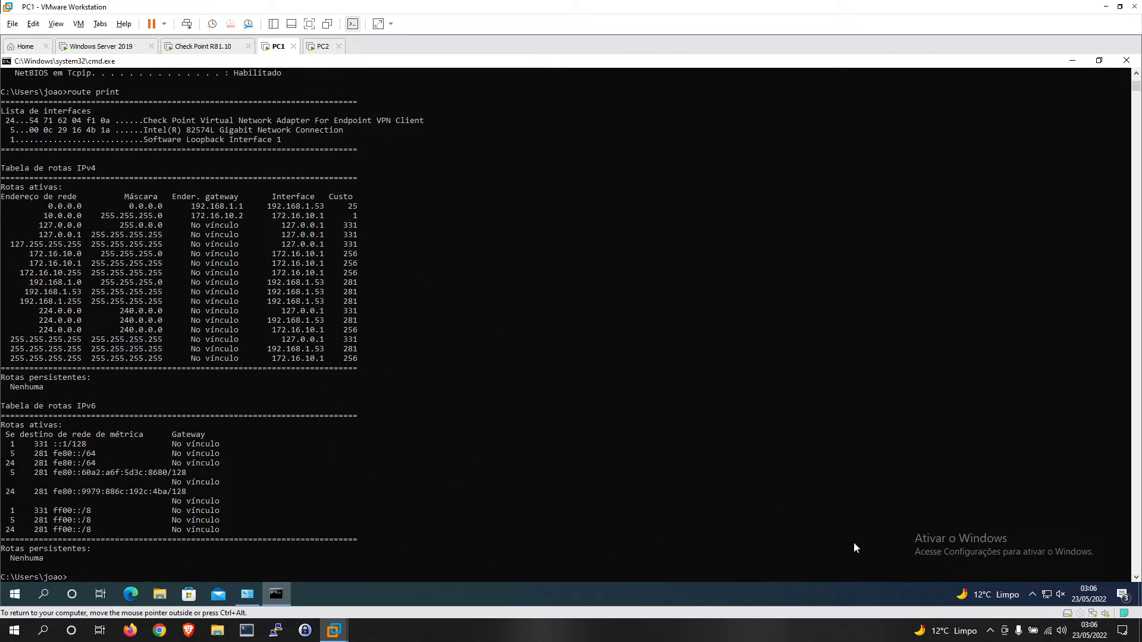
- Disconnect PC1 from the Check Point Mobile VPN and return to the command prompt
{"action": "left_click", "coordinate": [1033, 594]}
{"action": "right_click", "coordinate": [1057, 571]}
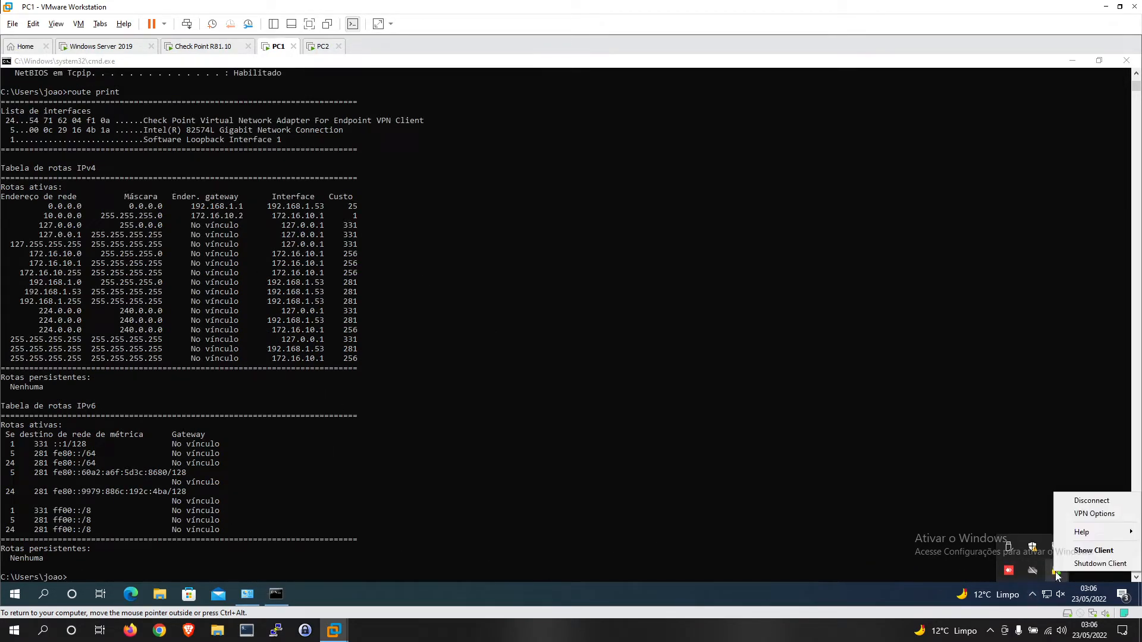
{"action": "left_click", "coordinate": [1091, 500]}
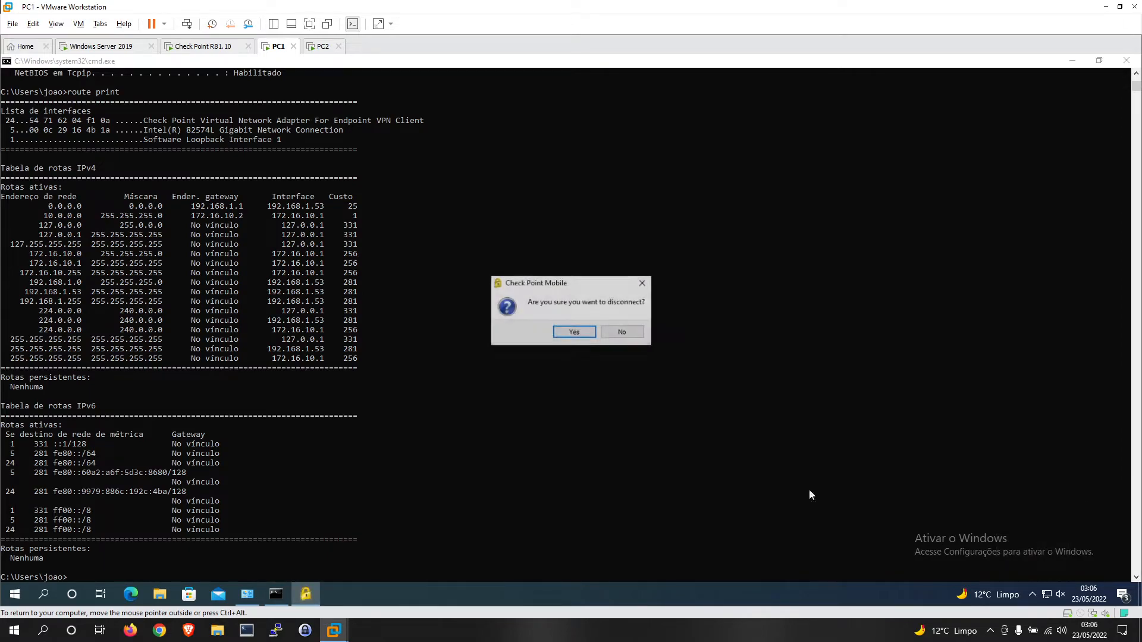
{"action": "left_click", "coordinate": [575, 334]}
{"action": "left_click", "coordinate": [585, 356]}
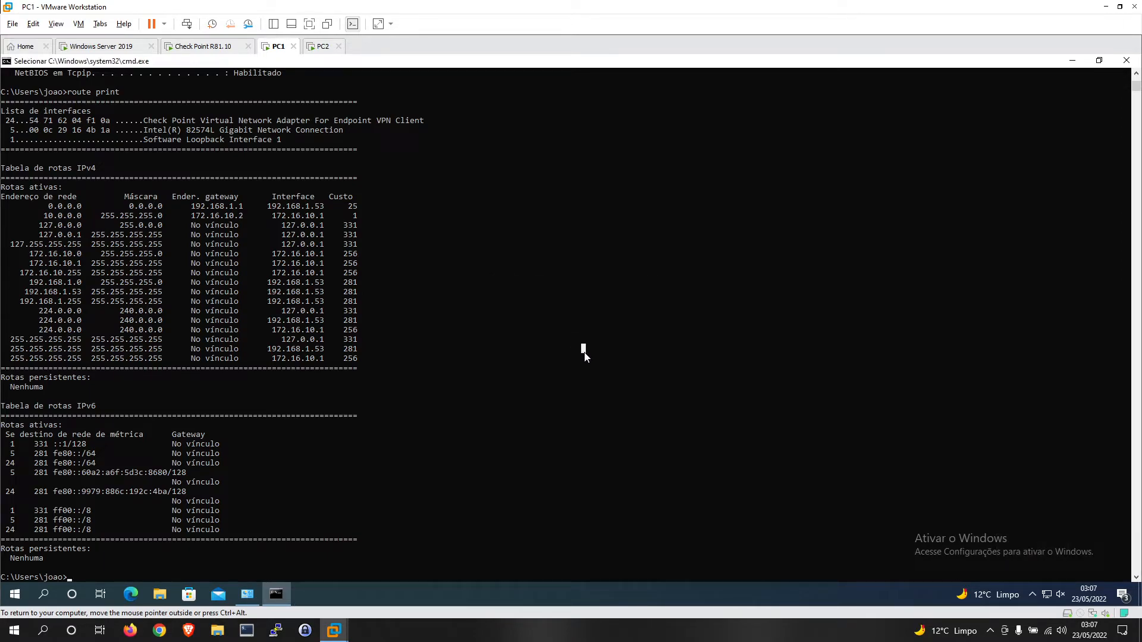
- Clear the console on PC1 and run route print again without the VPN connection
{"action": "type", "text": "cls"}
{"action": "key", "text": "Return"}
{"action": "type", "text": "cls"}
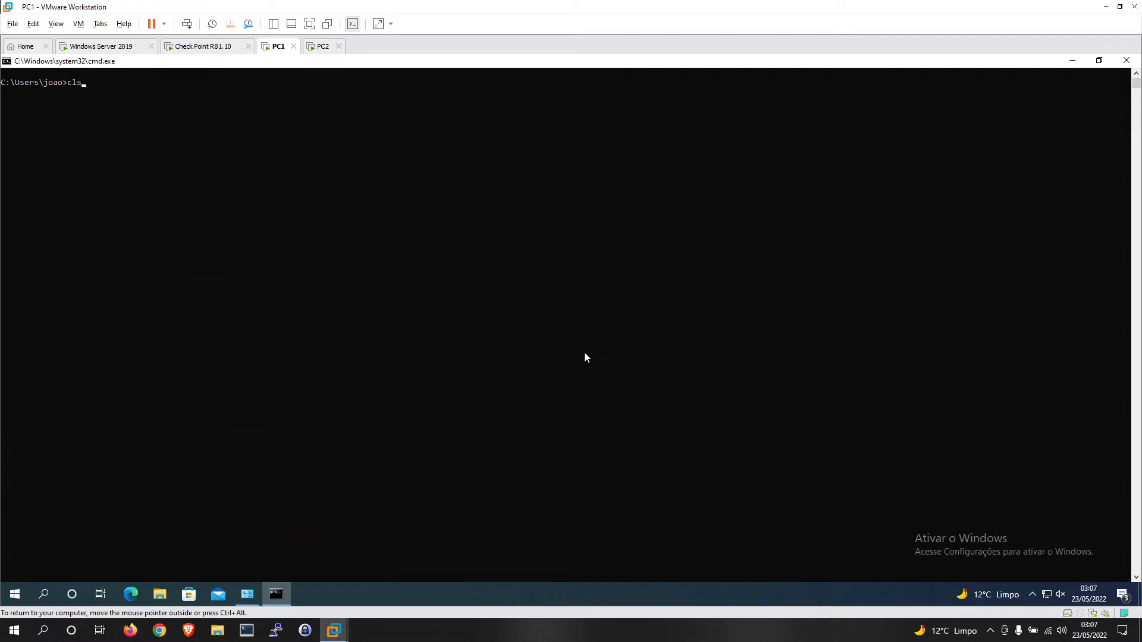
{"action": "key", "text": "Up"}
{"action": "key", "text": "Return"}
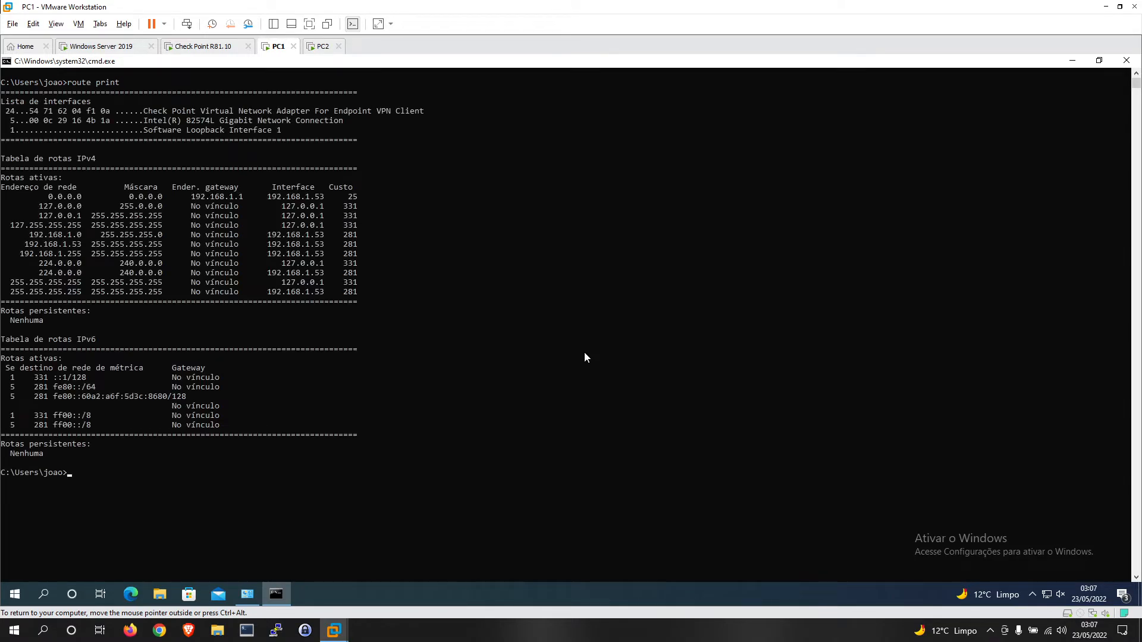
- Highlight the active IPv4 routes on PC1, including the 0.0.0.0 default route and its gateway
{"action": "left_click_drag", "start_coordinate": [8, 187], "coordinate": [355, 293]}
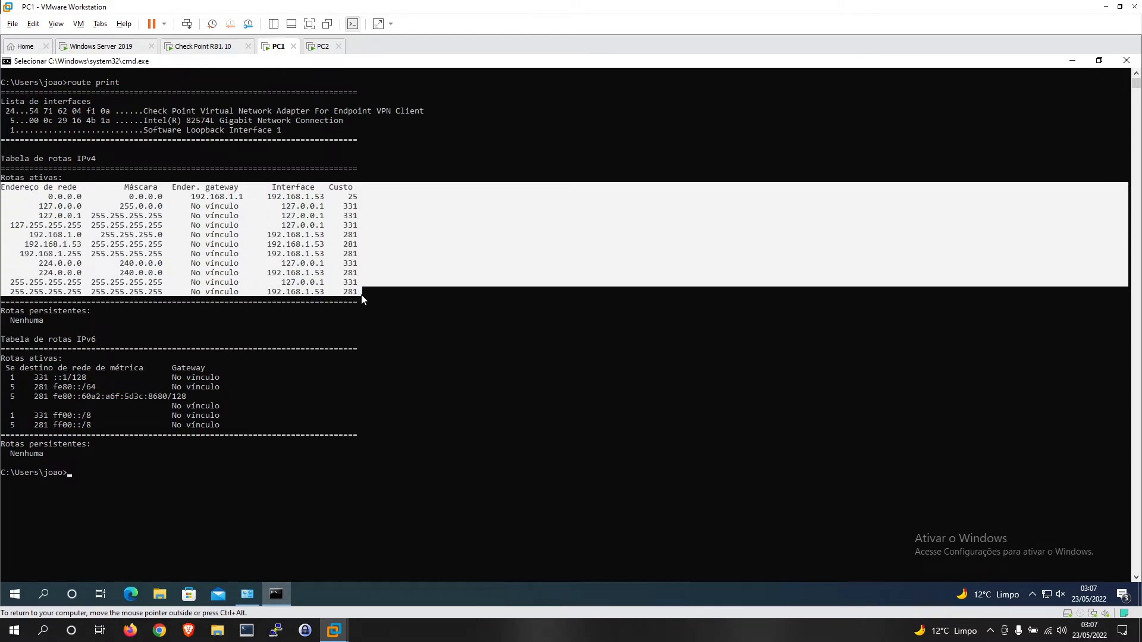
{"action": "right_click", "coordinate": [356, 292]}
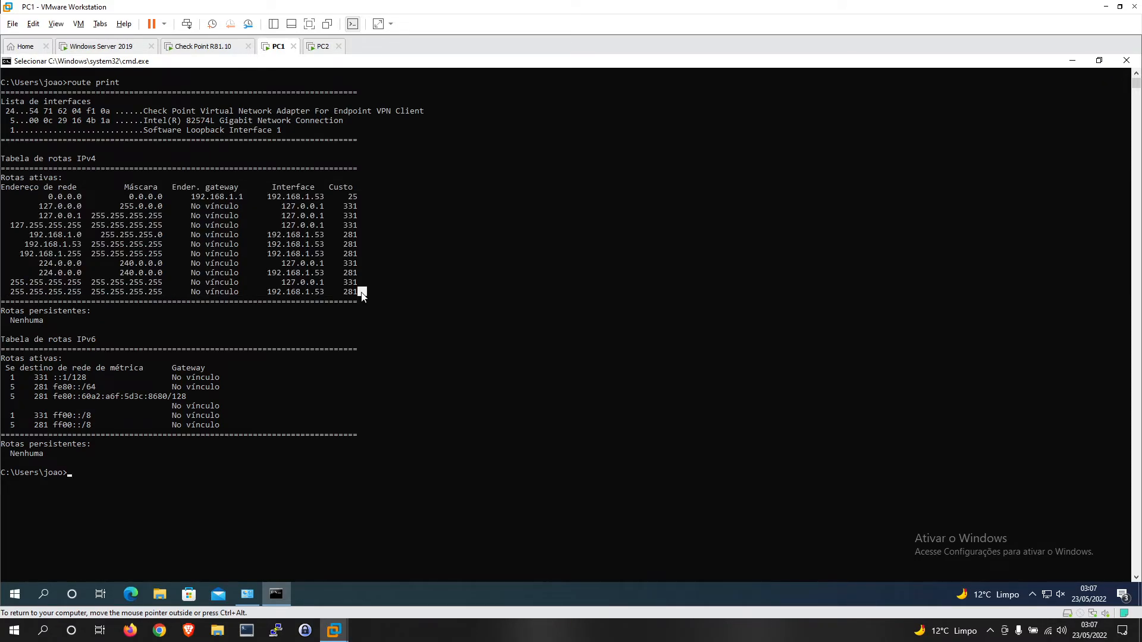
{"action": "left_click_drag", "start_coordinate": [365, 294], "coordinate": [6, 189]}
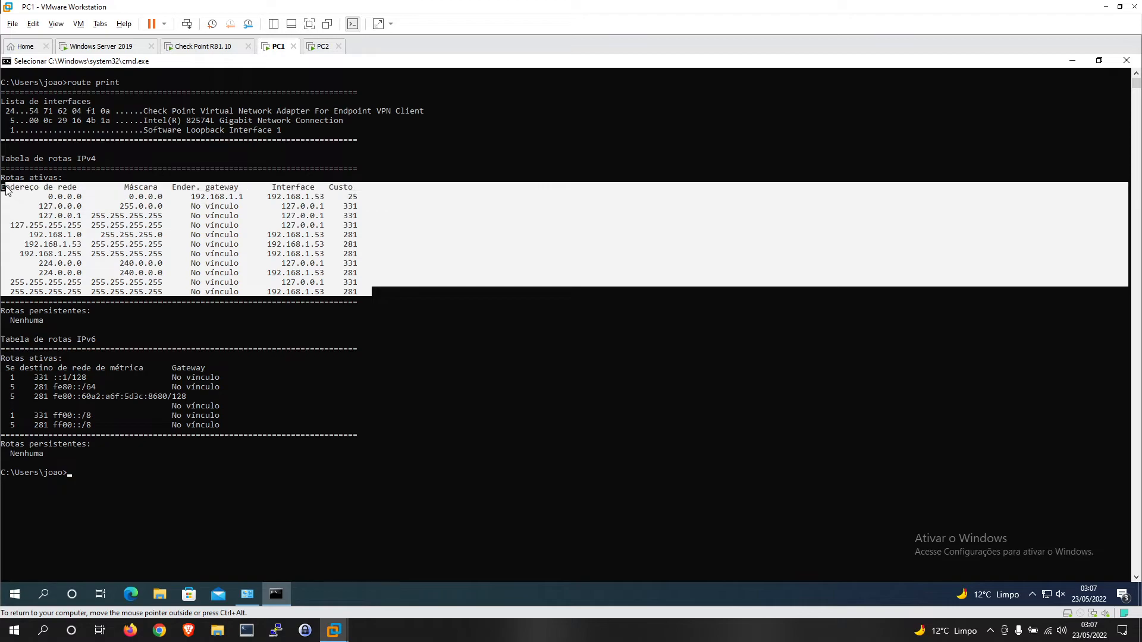
{"action": "left_click", "coordinate": [56, 199]}
{"action": "left_click_drag", "start_coordinate": [56, 198], "coordinate": [159, 204]}
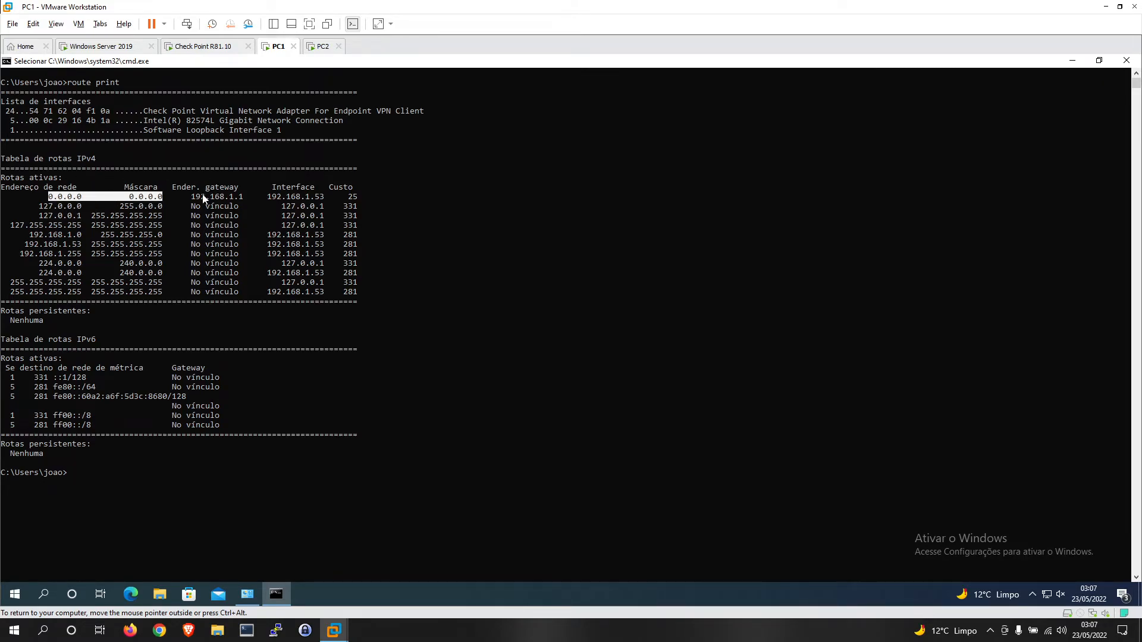
{"action": "left_click_drag", "start_coordinate": [193, 198], "coordinate": [206, 201]}
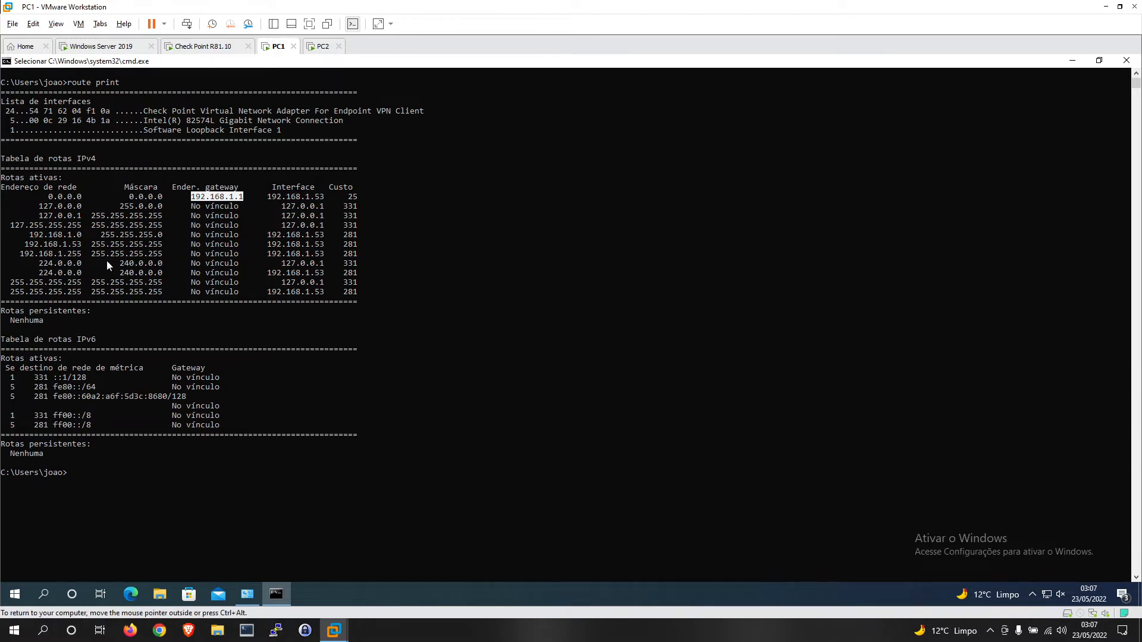
- Examine the local network, loopback, 224.0.0.0 and 255.255.255.255 entries in PC1's IPv4 routing table
{"action": "left_click_drag", "start_coordinate": [26, 236], "coordinate": [322, 238]}
{"action": "left_click_drag", "start_coordinate": [31, 235], "coordinate": [66, 239]}
{"action": "left_click_drag", "start_coordinate": [16, 226], "coordinate": [360, 224]}
{"action": "left_click_drag", "start_coordinate": [369, 263], "coordinate": [365, 273]}
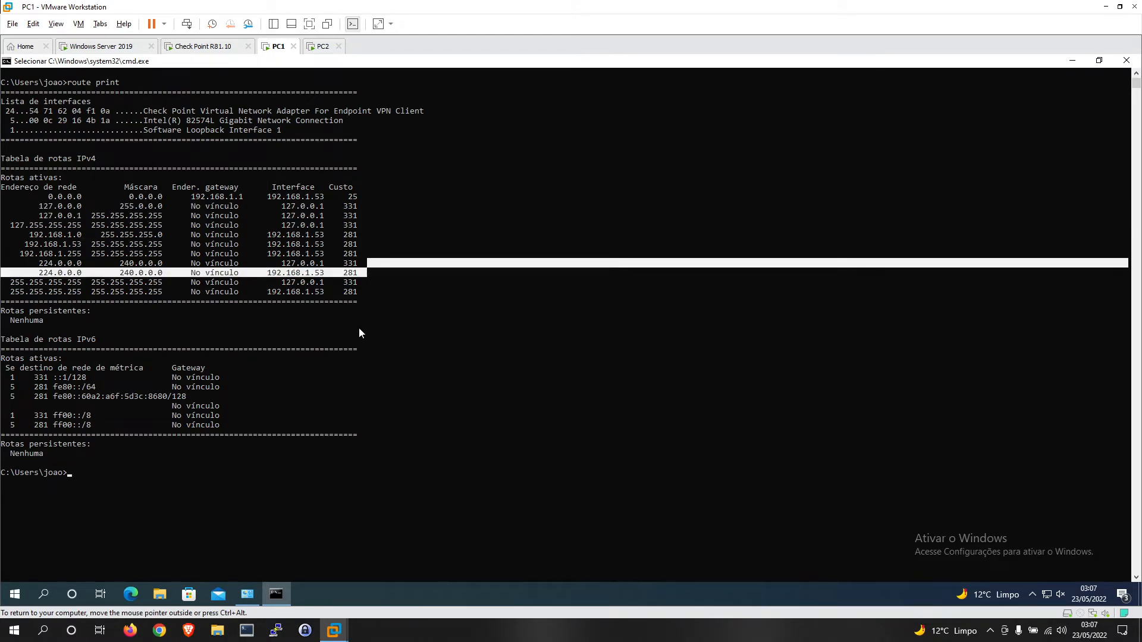
{"action": "left_click_drag", "start_coordinate": [11, 284], "coordinate": [374, 299]}
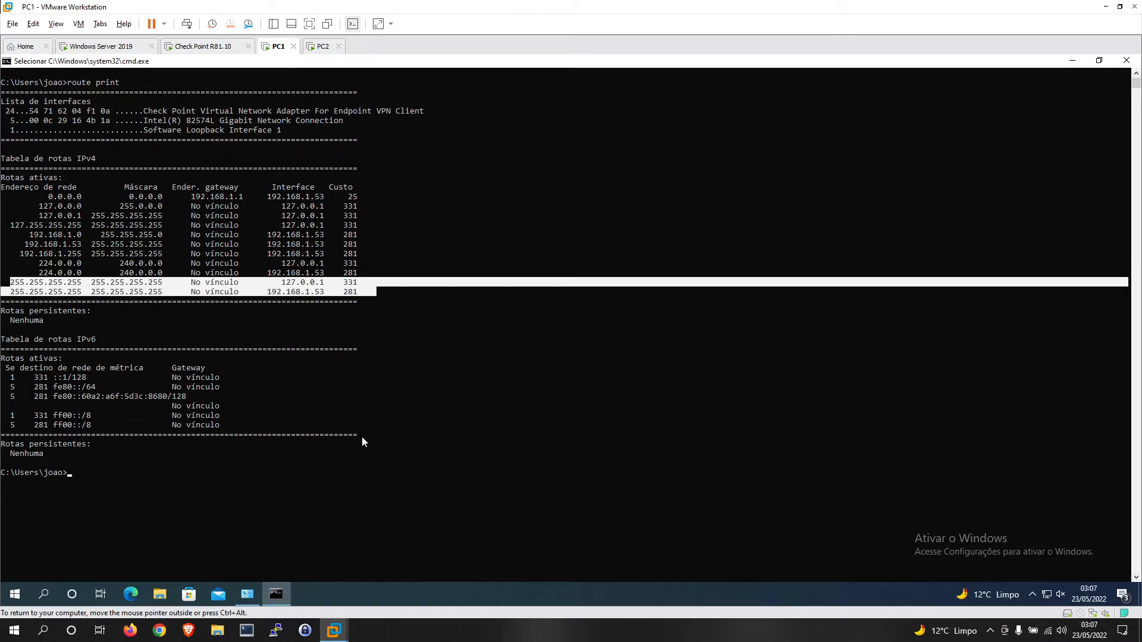
{"action": "left_click", "coordinate": [547, 358]}
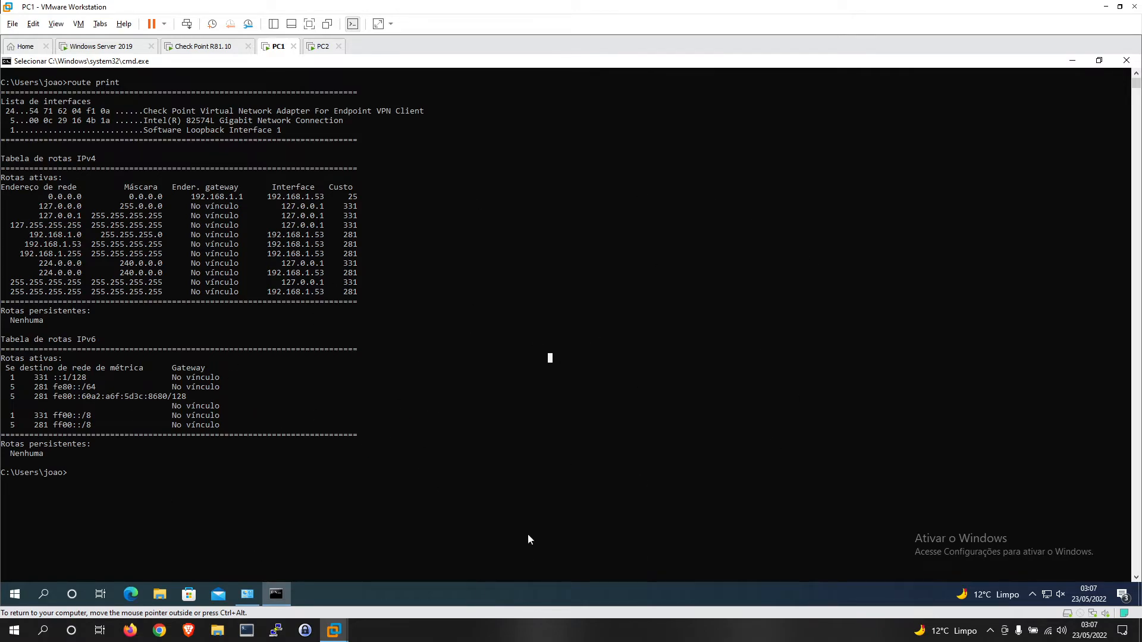
- Review the participating gateway and VPN domain of the RemoteAccess community on PC2, leaving it unedited
{"action": "left_click", "coordinate": [322, 46]}
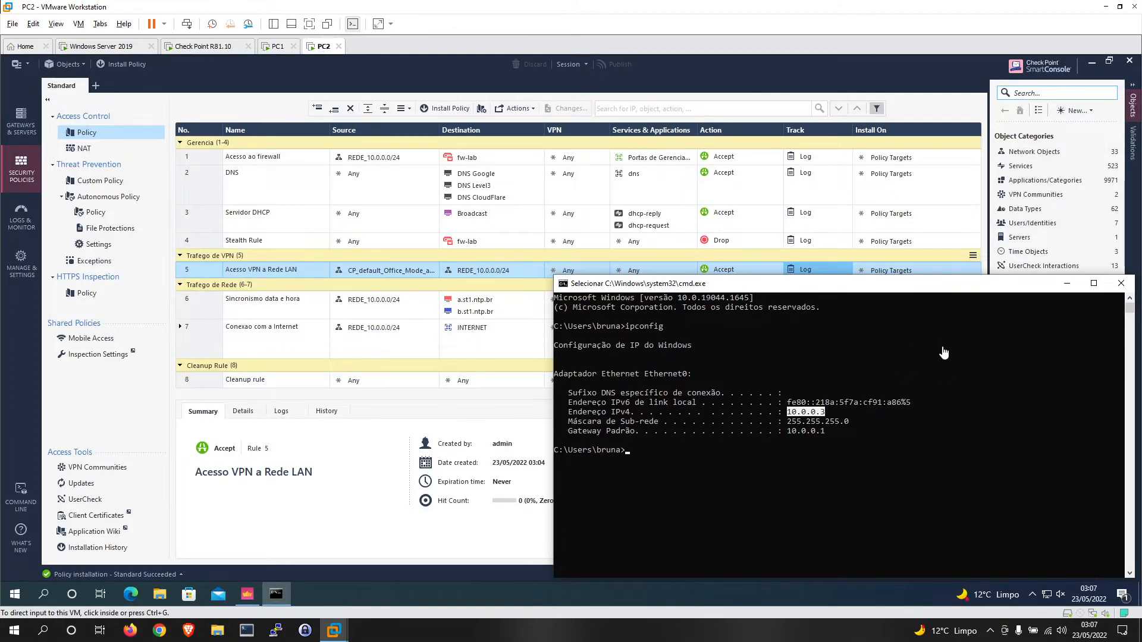
{"action": "left_click", "coordinate": [1070, 286]}
{"action": "left_click", "coordinate": [1045, 93]}
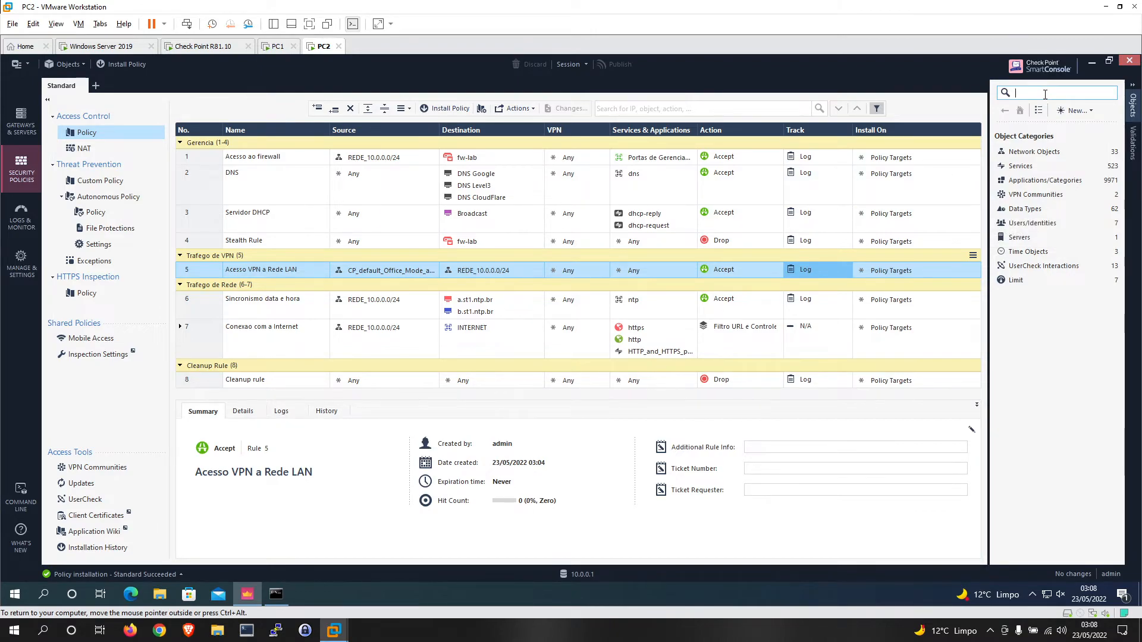
{"action": "left_click", "coordinate": [1046, 195]}
{"action": "double_click", "coordinate": [1038, 167]}
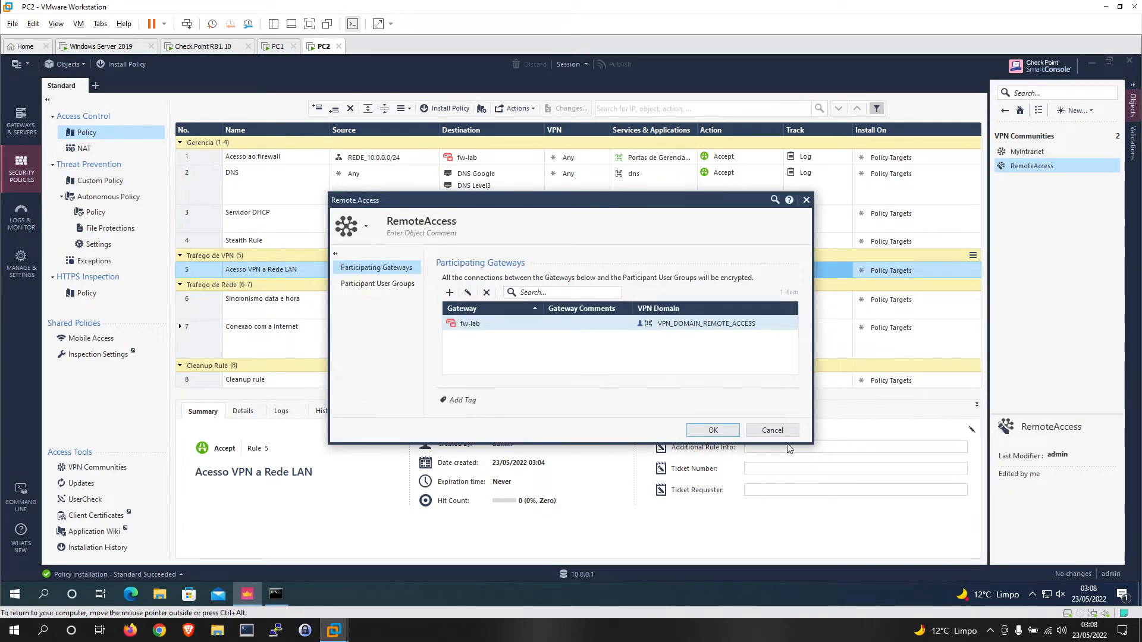
{"action": "left_click", "coordinate": [772, 430]}
{"action": "left_click", "coordinate": [1007, 113]}
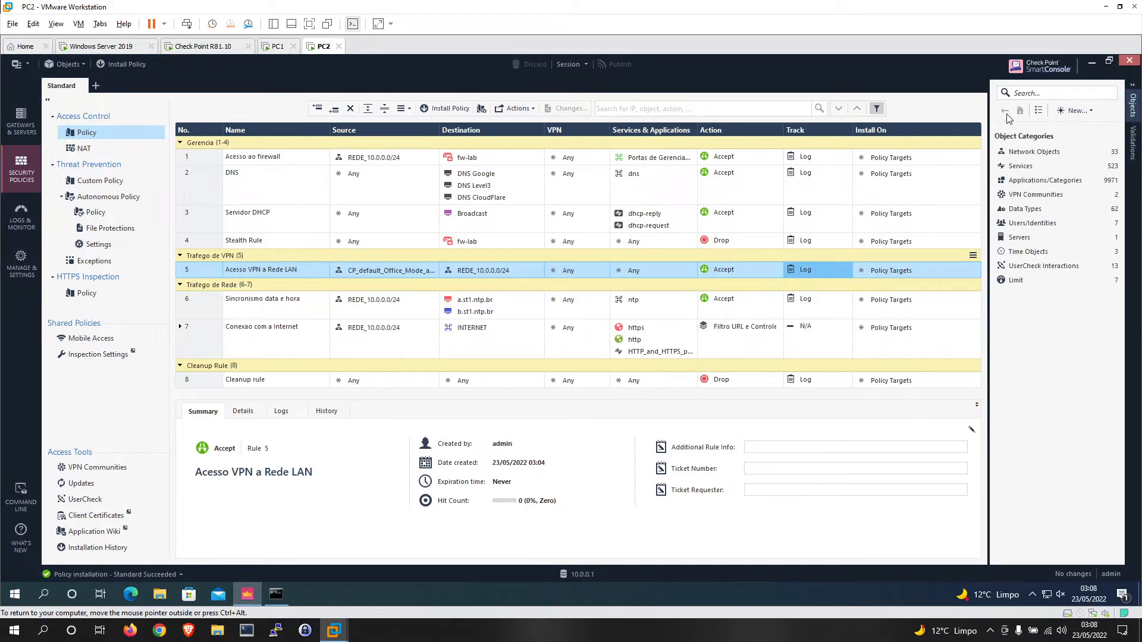
{"action": "left_click", "coordinate": [1029, 152]}
{"action": "left_click", "coordinate": [1046, 197]}
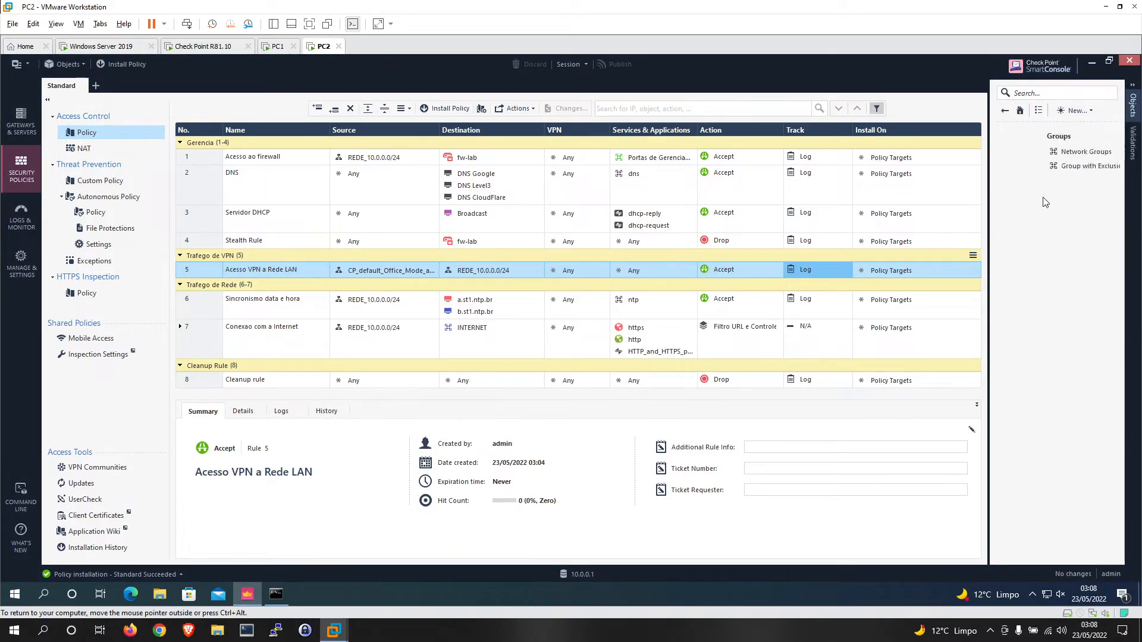
{"action": "left_click", "coordinate": [1047, 157]}
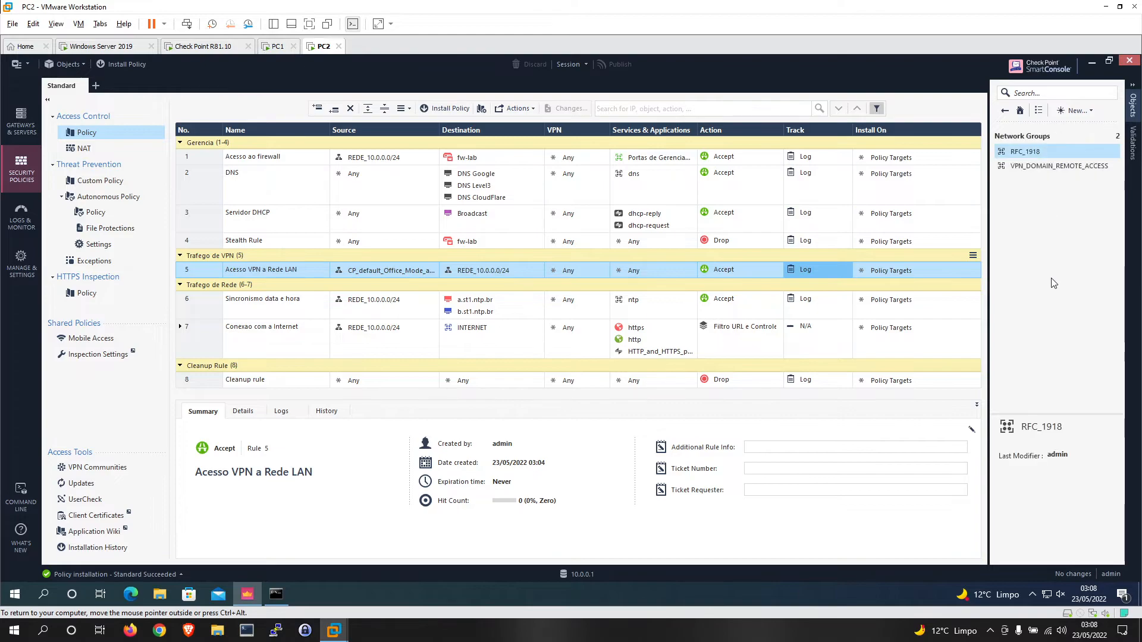
{"action": "left_click", "coordinate": [1019, 111]}
- Search the objects for vpn_ and open the VPN_DOMAIN_REMOTE_ACCESS network group
{"action": "left_click", "coordinate": [1050, 92]}
{"action": "type", "text": "vp"}
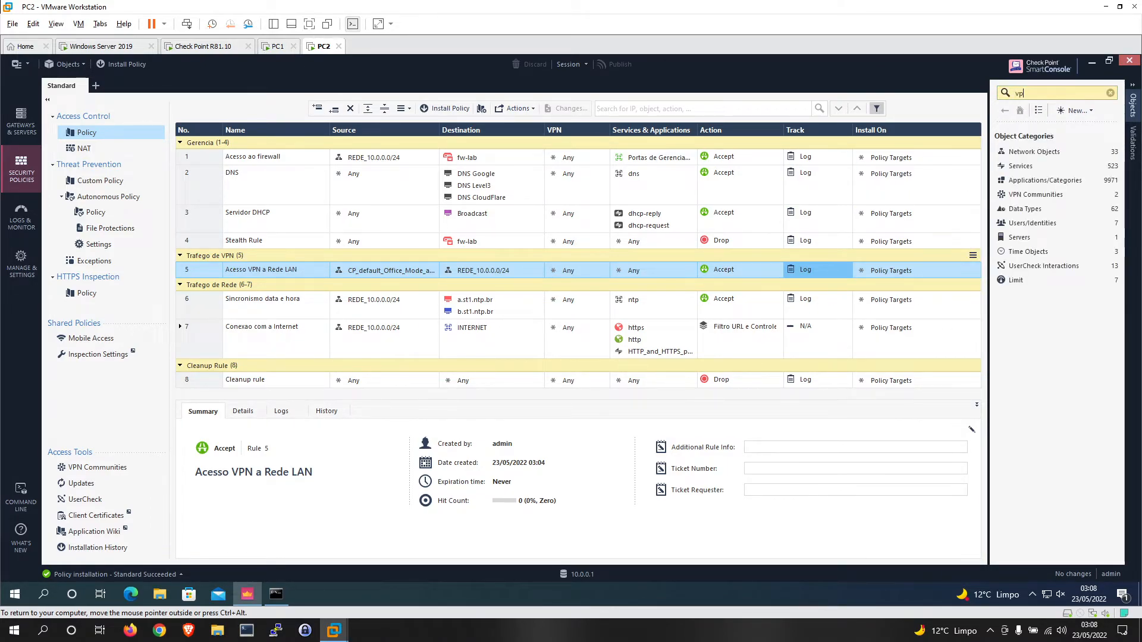
{"action": "type", "text": "n_re"}
{"action": "key", "text": "BackSpace"}
{"action": "key", "text": "BackSpace"}
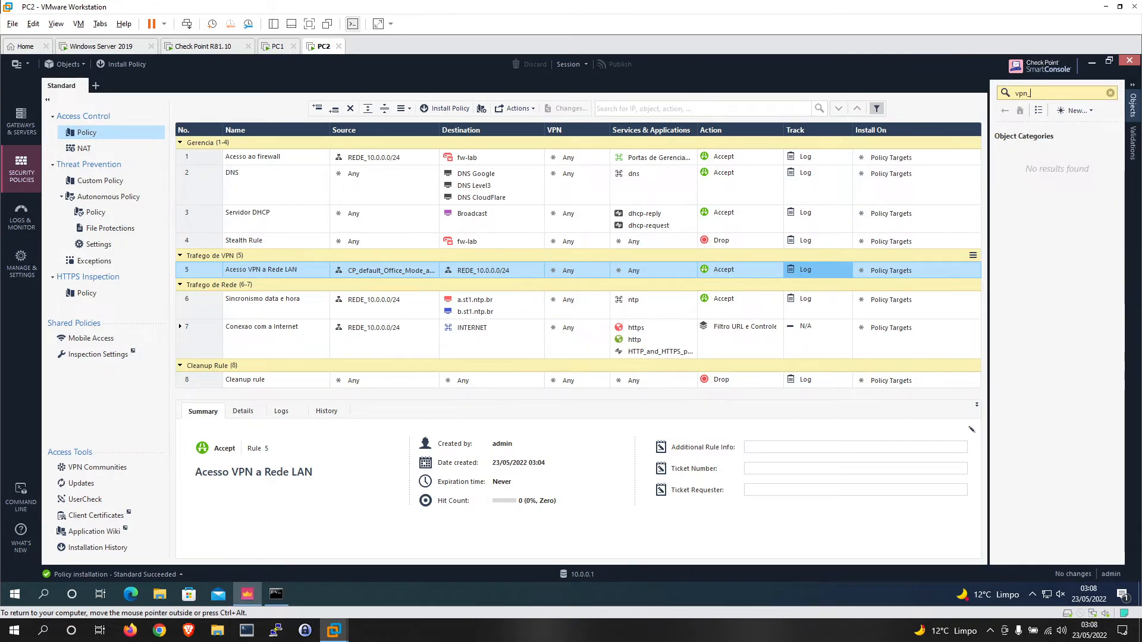
{"action": "left_click", "coordinate": [1035, 177]}
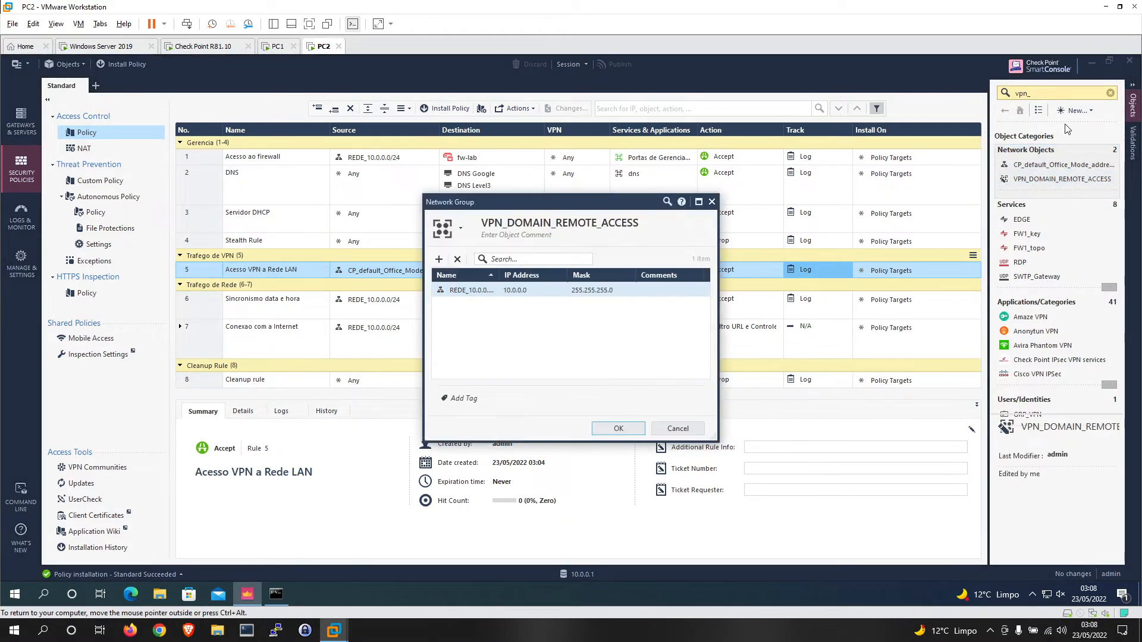
- Add the REDE_192.168.100.0/24 network to the VPN_DOMAIN_REMOTE_ACCESS group and widen the Name column of its member table
{"action": "left_click", "coordinate": [439, 259]}
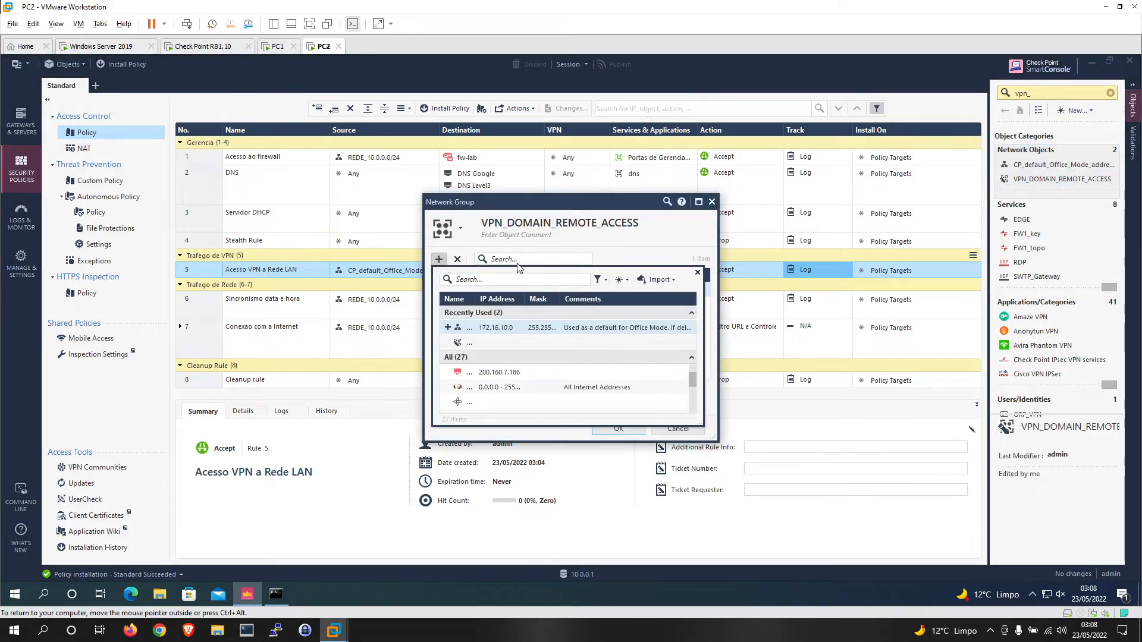
{"action": "type", "text": "19"}
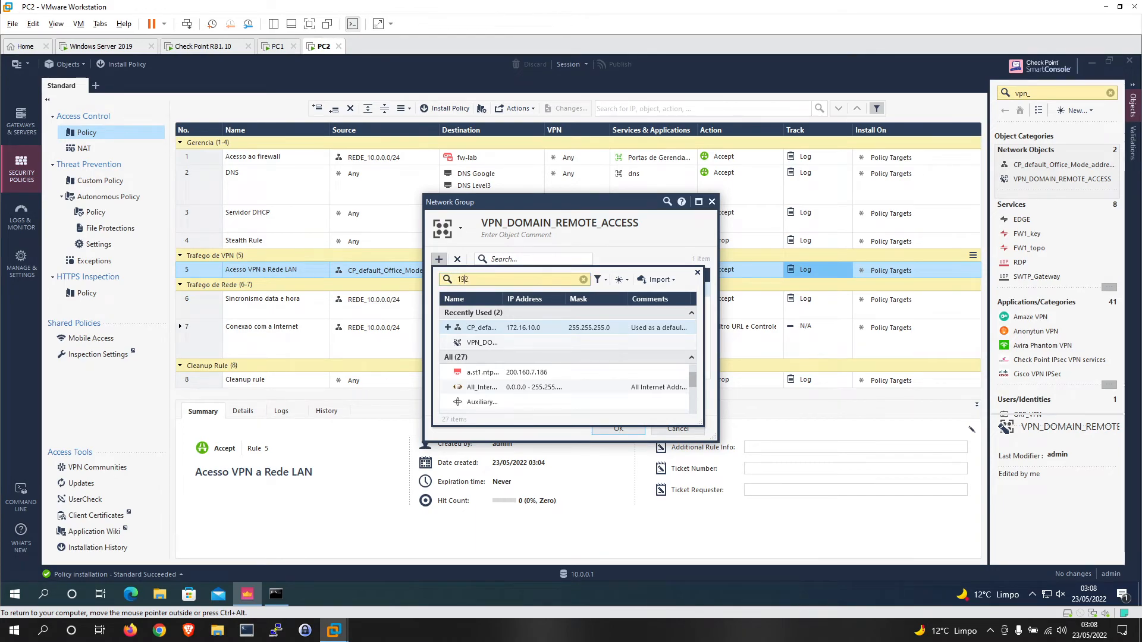
{"action": "type", "text": "2.168.100"}
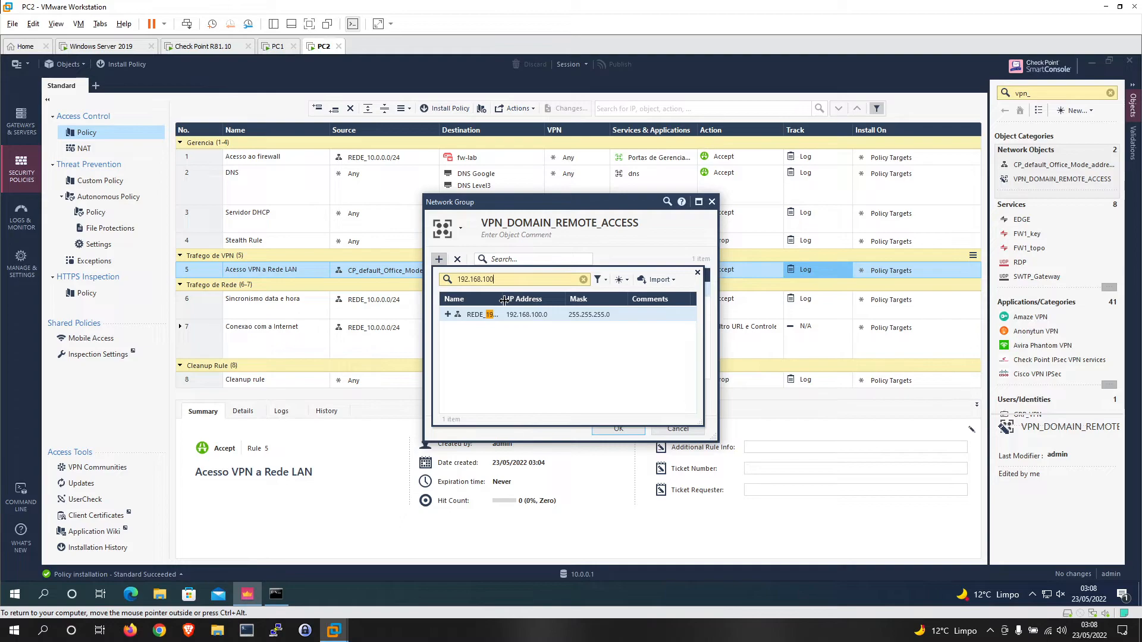
{"action": "double_click", "coordinate": [497, 316]}
{"action": "left_click_drag", "start_coordinate": [500, 277], "coordinate": [528, 277]}
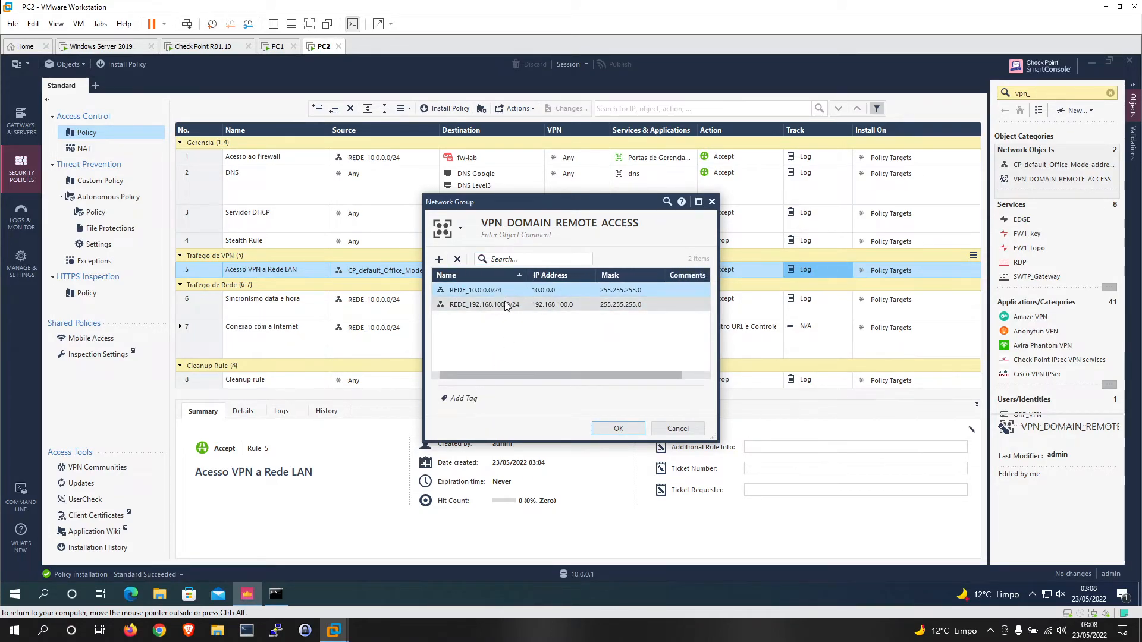
- Save the VPN_DOMAIN_REMOTE_ACCESS group, publish the session and install the Standard access control policy on fw-lab
{"action": "left_click", "coordinate": [618, 429]}
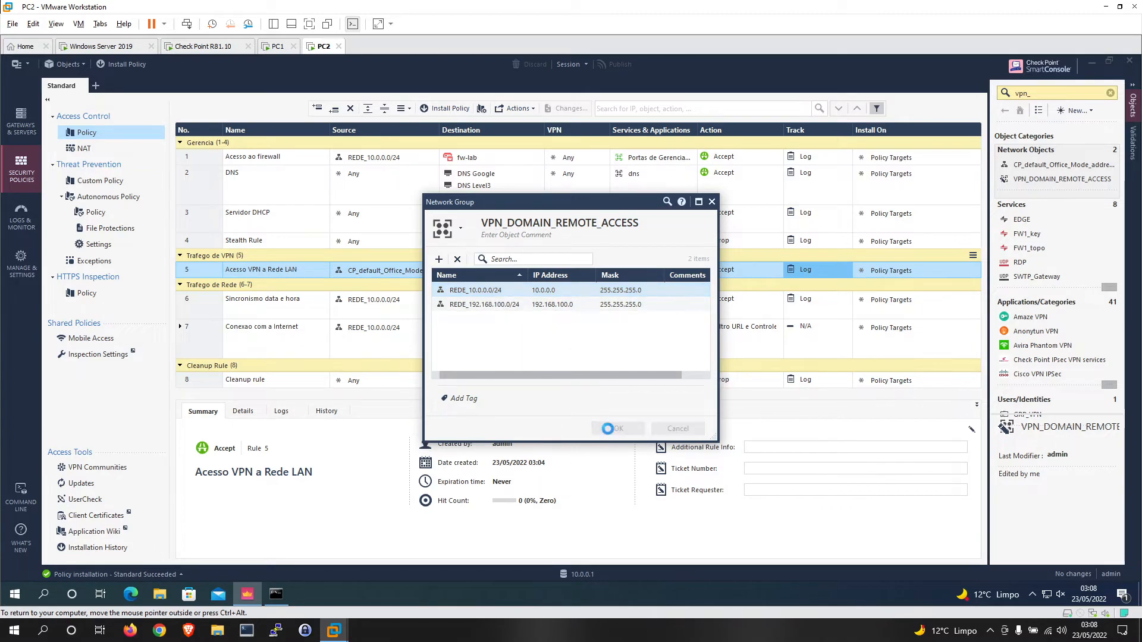
{"action": "left_click", "coordinate": [122, 66]}
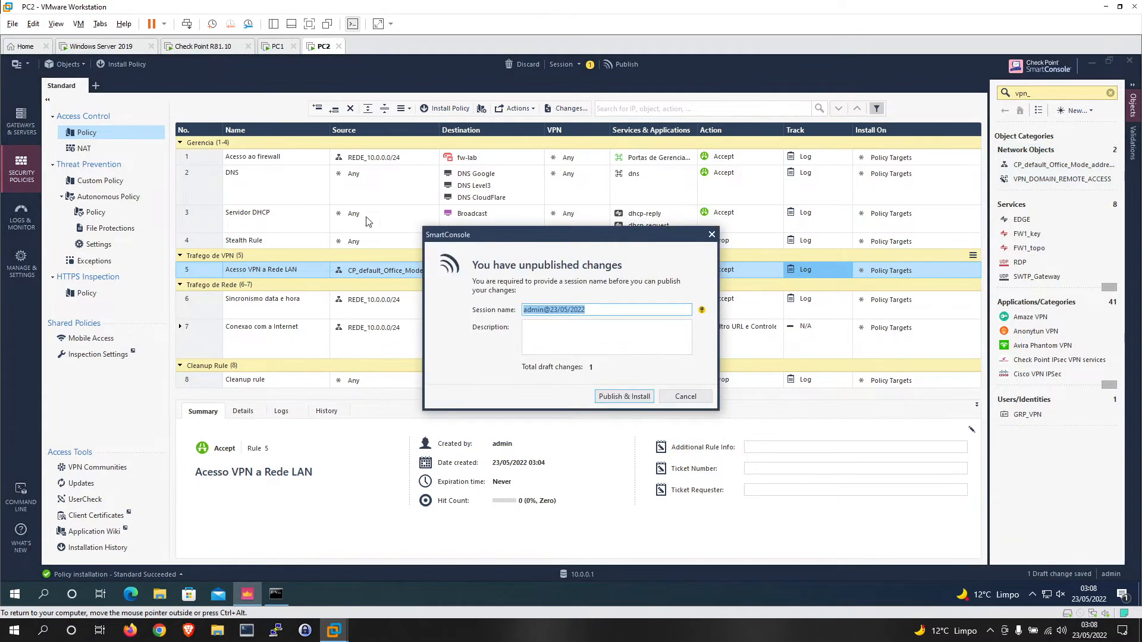
{"action": "left_click", "coordinate": [646, 399]}
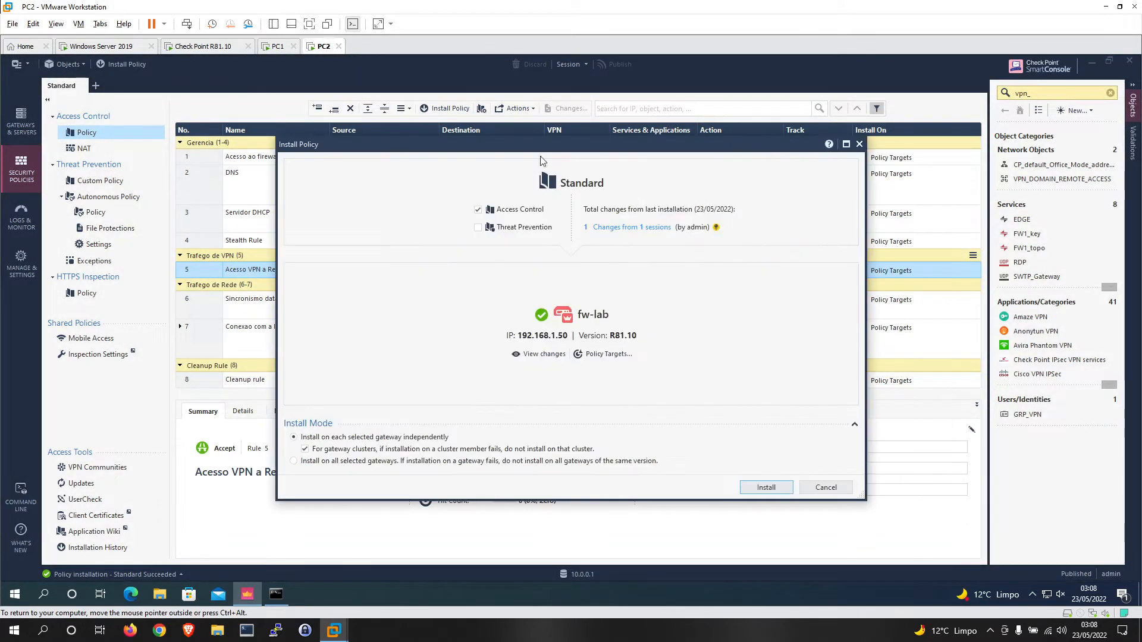
{"action": "left_click", "coordinate": [765, 491]}
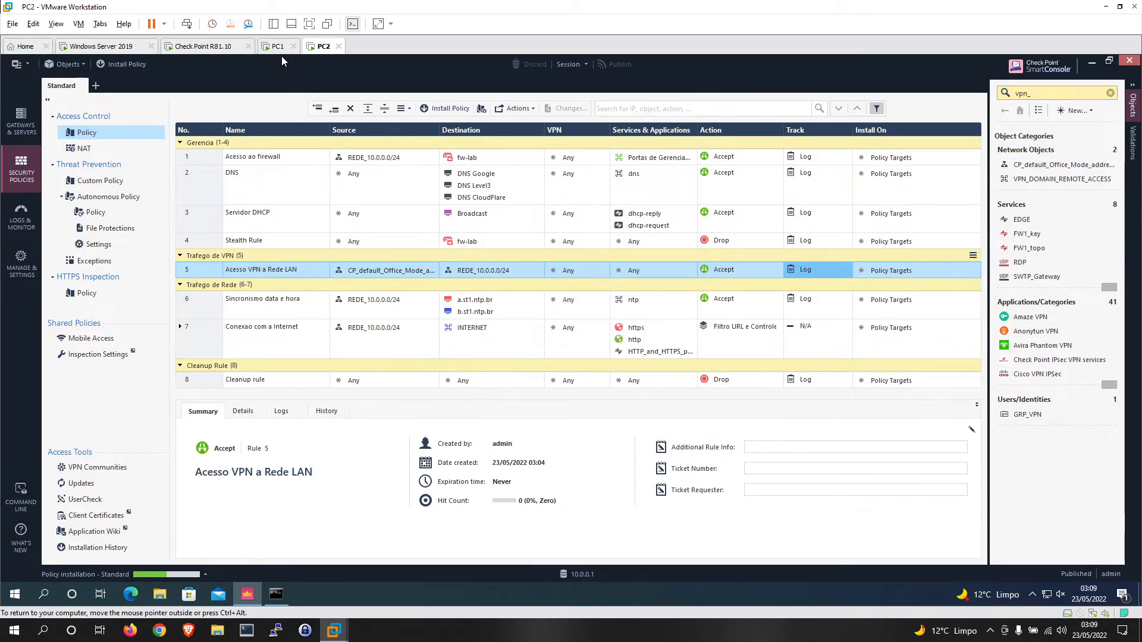
- Check PC2's IP configuration in the command prompt and the task details of the Standard policy installation
{"action": "mouse_move", "coordinate": [186, 578]}
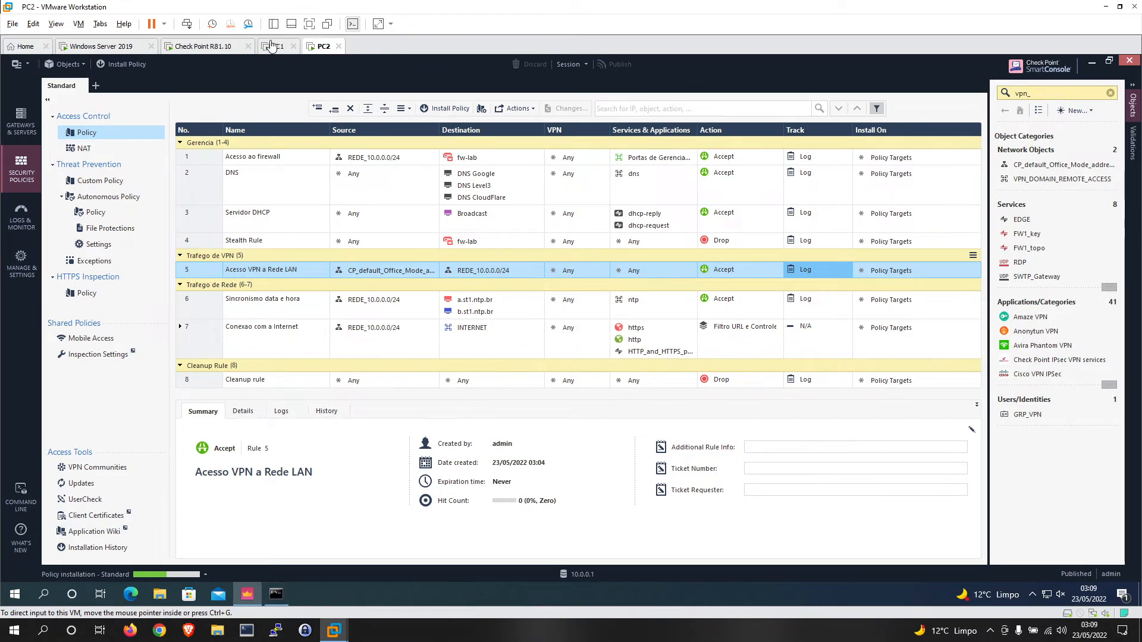
{"action": "left_click", "coordinate": [276, 594]}
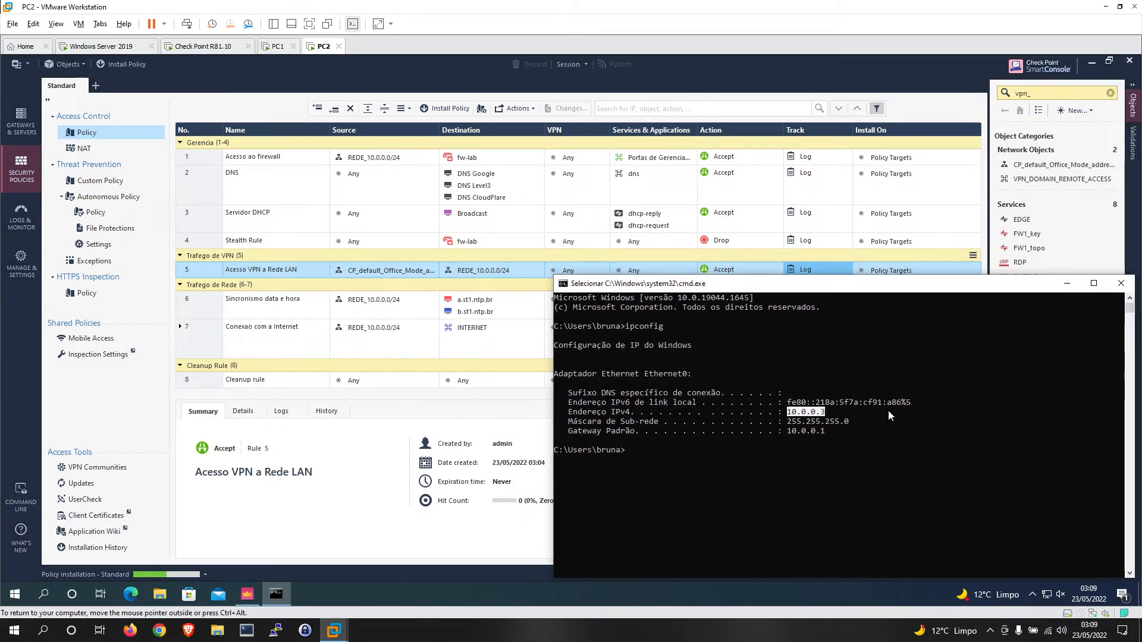
{"action": "left_click", "coordinate": [1067, 284]}
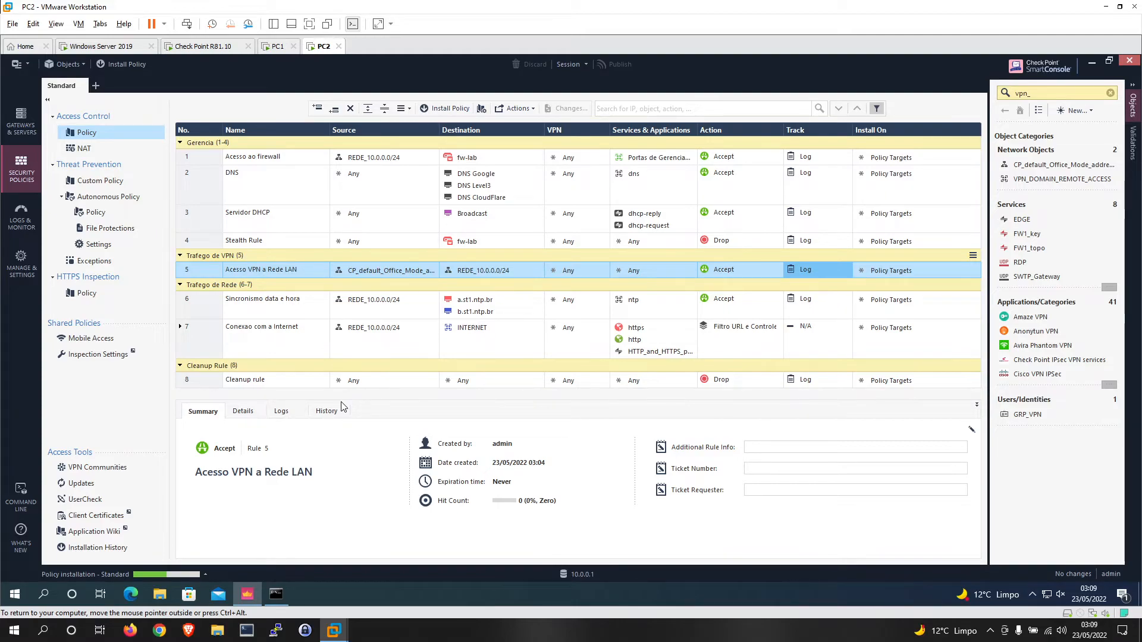
{"action": "left_click", "coordinate": [167, 576]}
{"action": "left_click", "coordinate": [229, 367]}
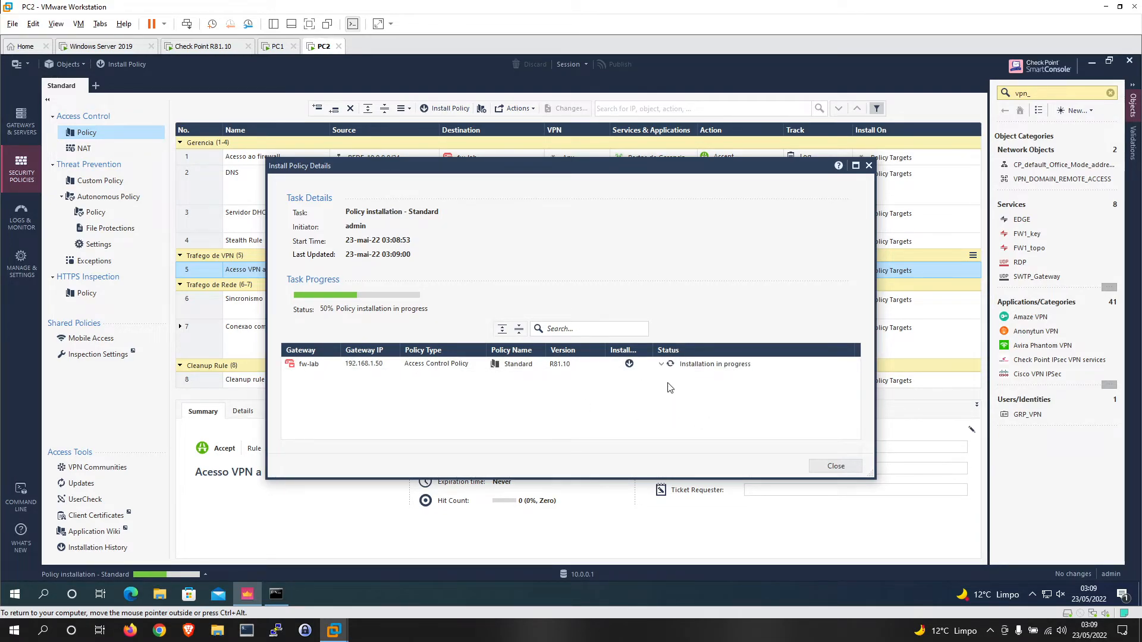
{"action": "left_click", "coordinate": [852, 467]}
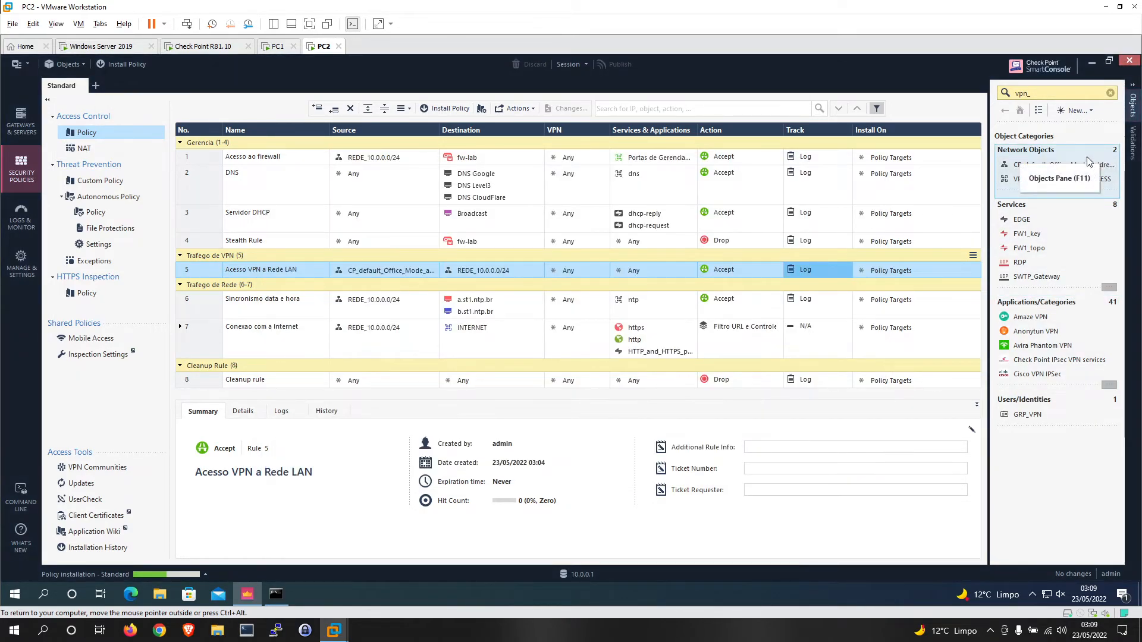
- Open the VPN_DOMAIN_REMOTE_ACCESS group and try adding a new host member named Impressora, discarding the unfinished host
{"action": "double_click", "coordinate": [1061, 179]}
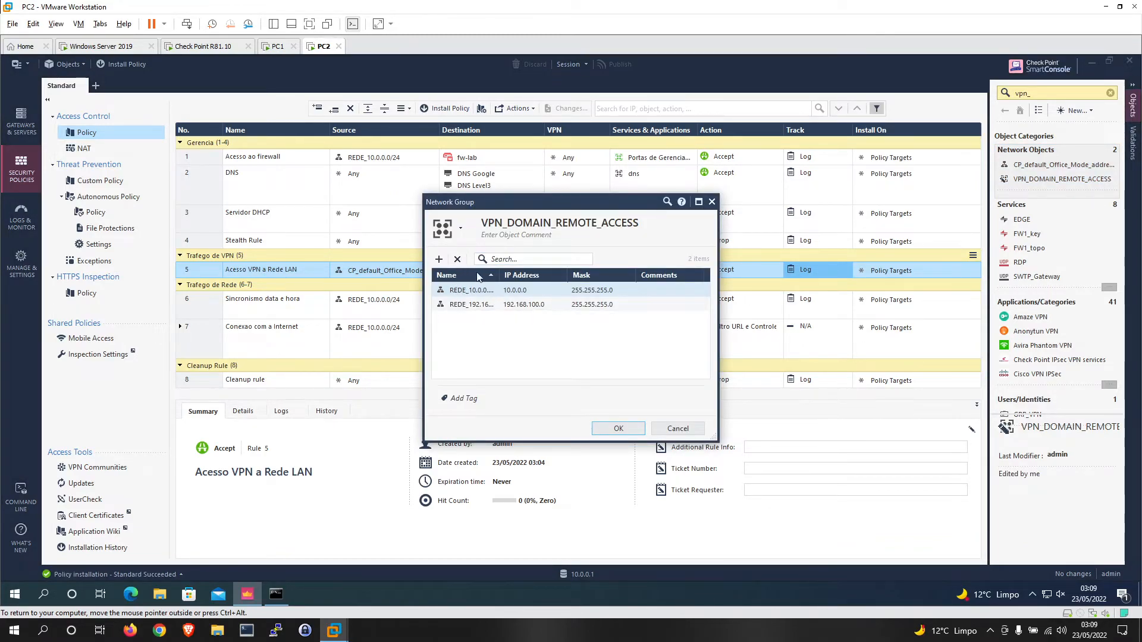
{"action": "left_click", "coordinate": [438, 260]}
{"action": "left_click", "coordinate": [614, 280]}
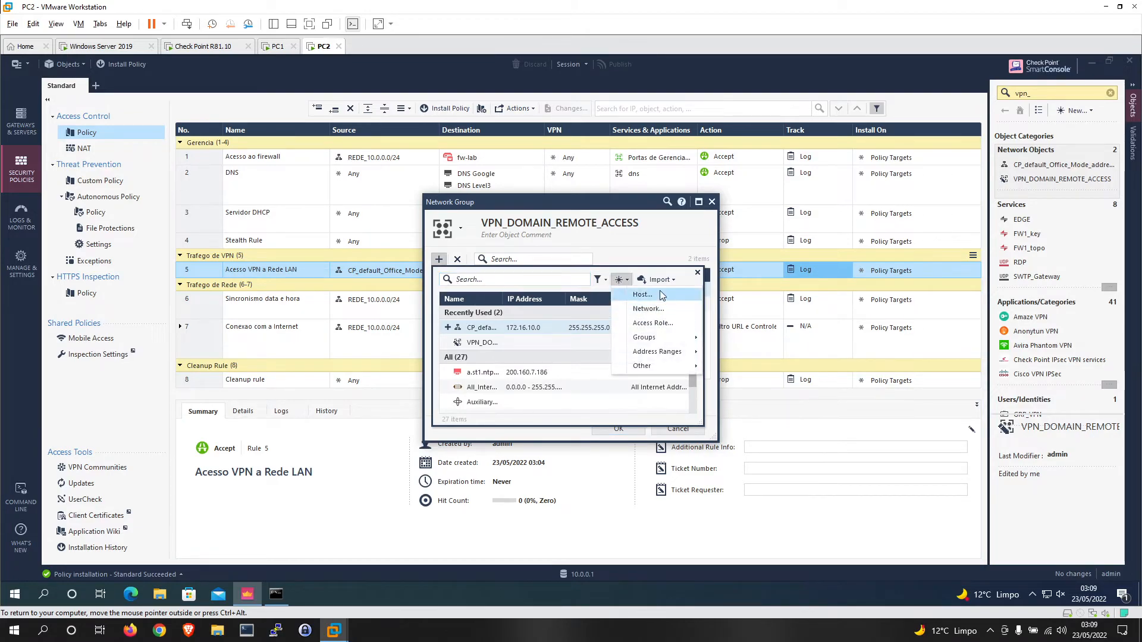
{"action": "left_click", "coordinate": [631, 292]}
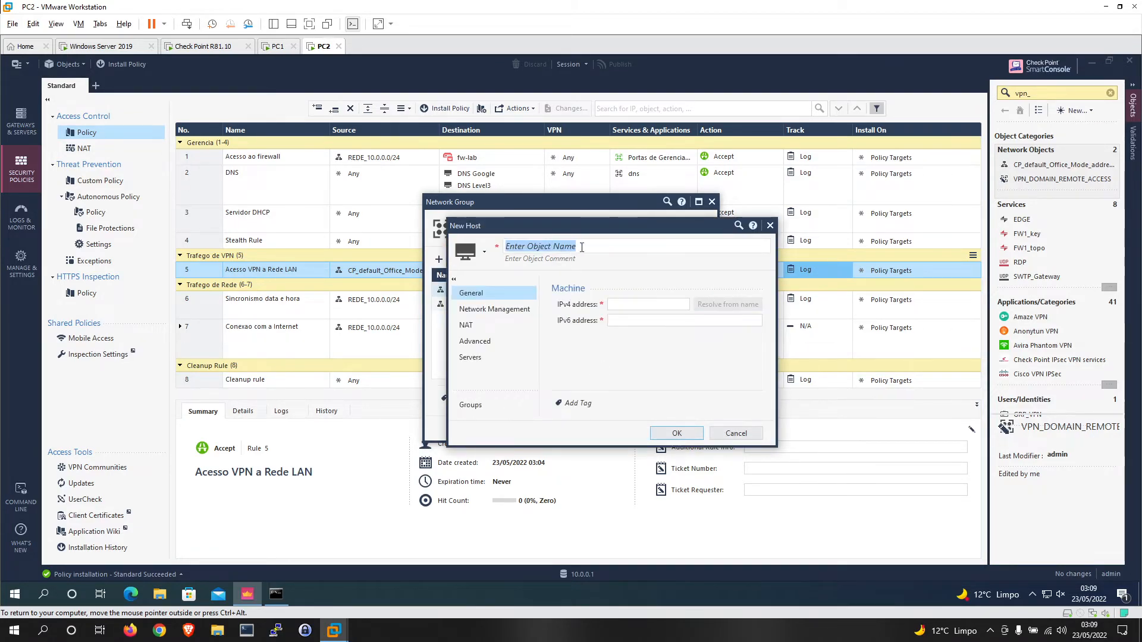
{"action": "type", "text": "ldap"}
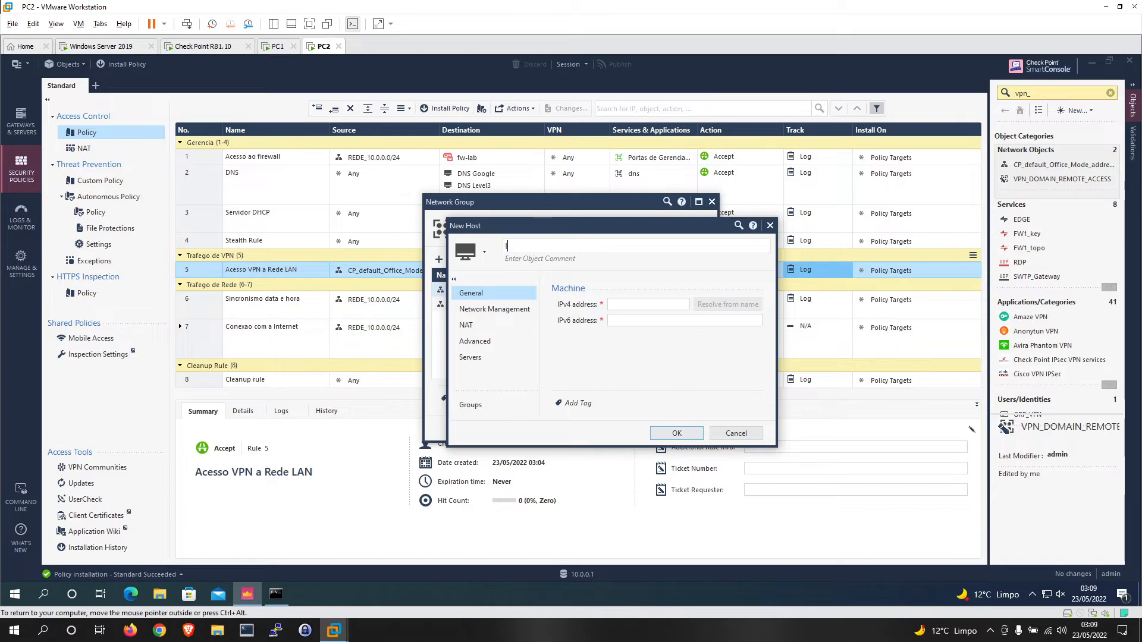
{"action": "key", "text": "BackSpace"}
{"action": "key", "text": "BackSpace"}
{"action": "key", "text": "BackSpace"}
{"action": "type", "text": "mpressora"}
{"action": "left_click", "coordinate": [642, 306]}
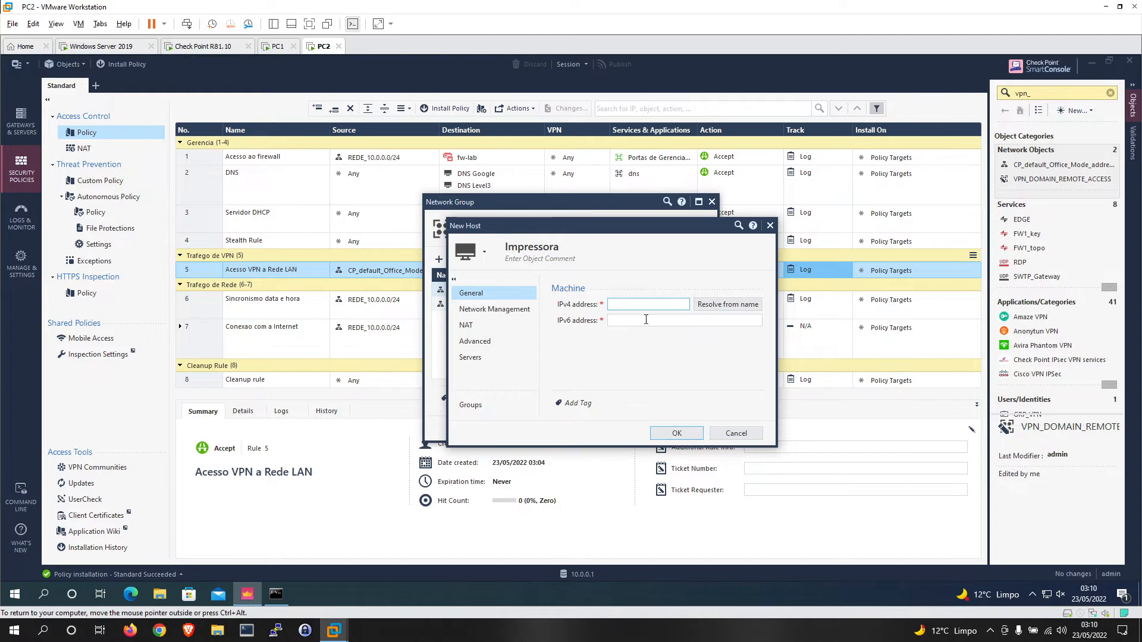
{"action": "left_click", "coordinate": [747, 434]}
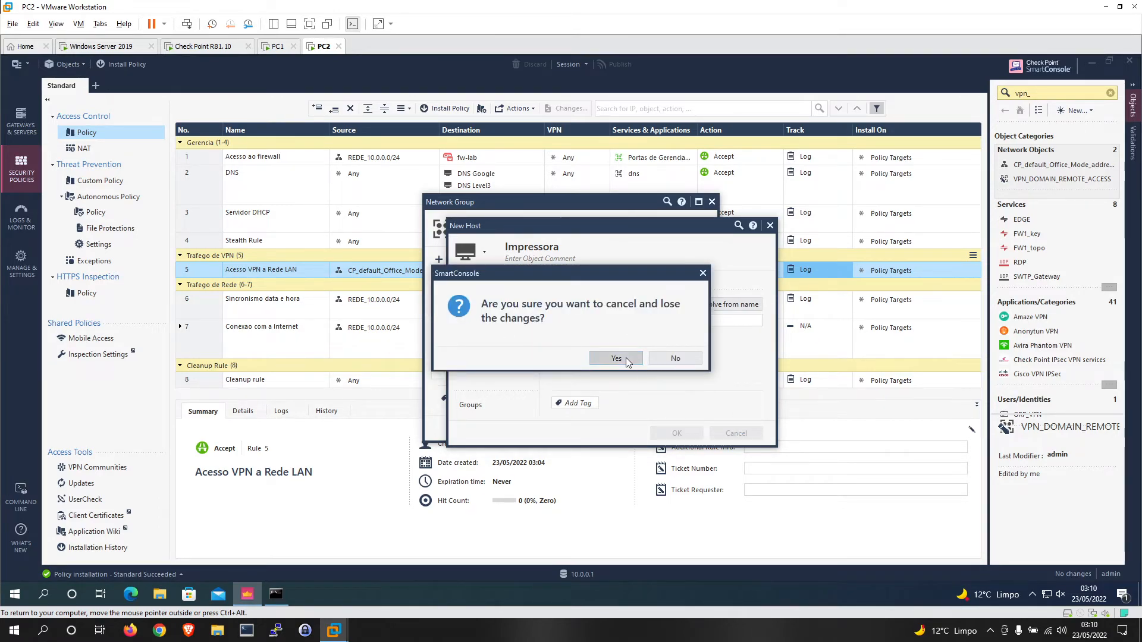
{"action": "left_click", "coordinate": [618, 361]}
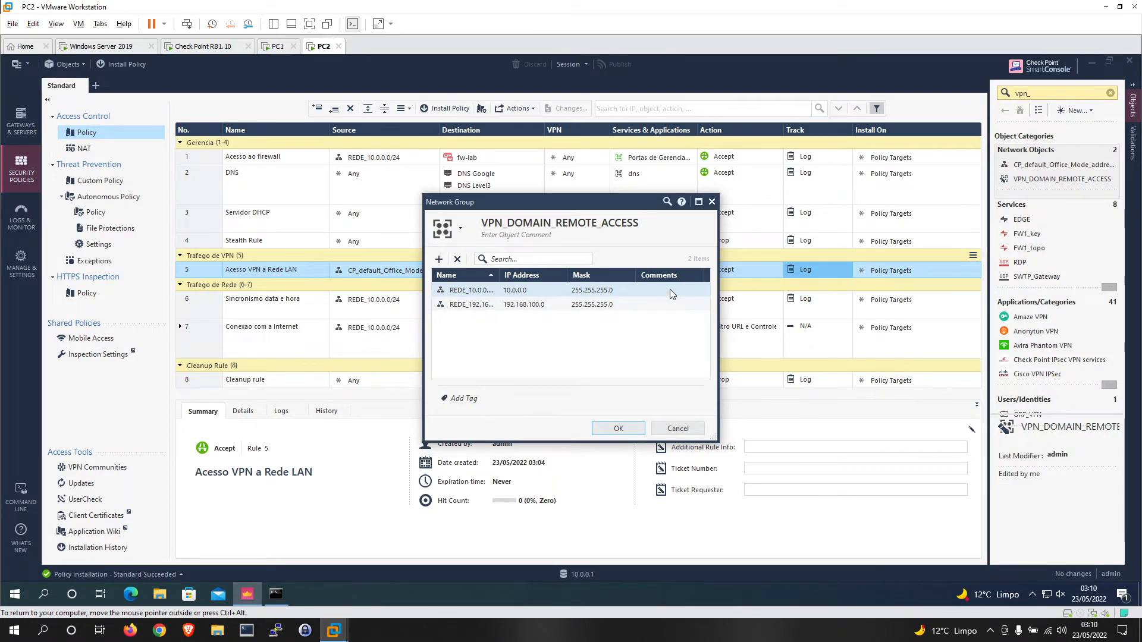
- Widen the Name column to read the VPN_DOMAIN_REMOTE_ACCESS group's members, and close the group unedited
{"action": "left_click_drag", "start_coordinate": [500, 275], "coordinate": [532, 275]}
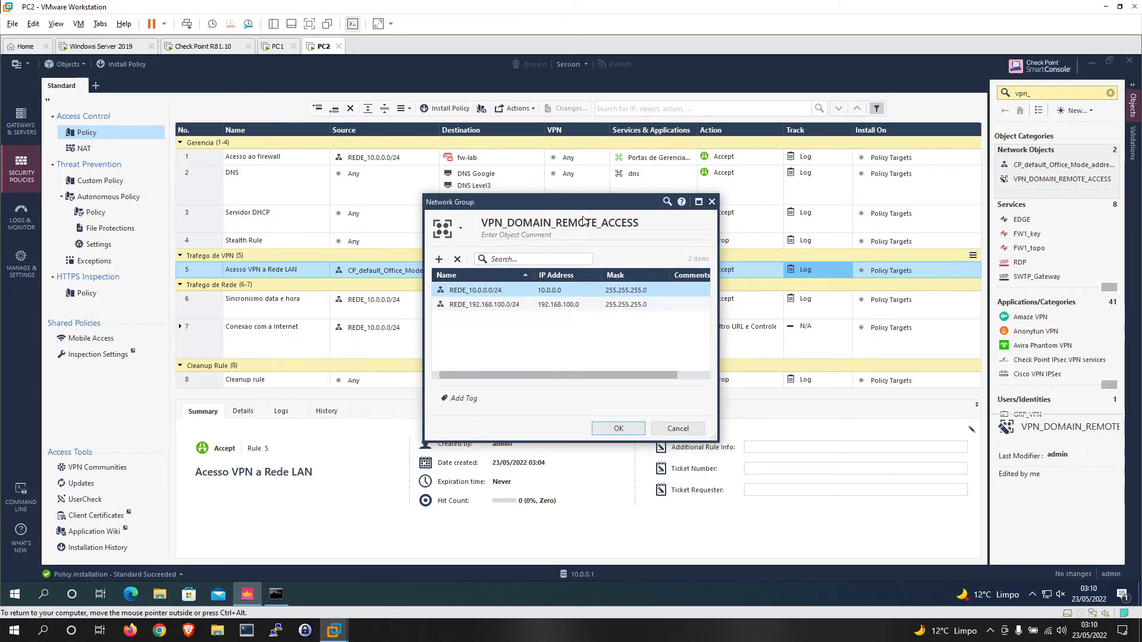
{"action": "left_click", "coordinate": [678, 426]}
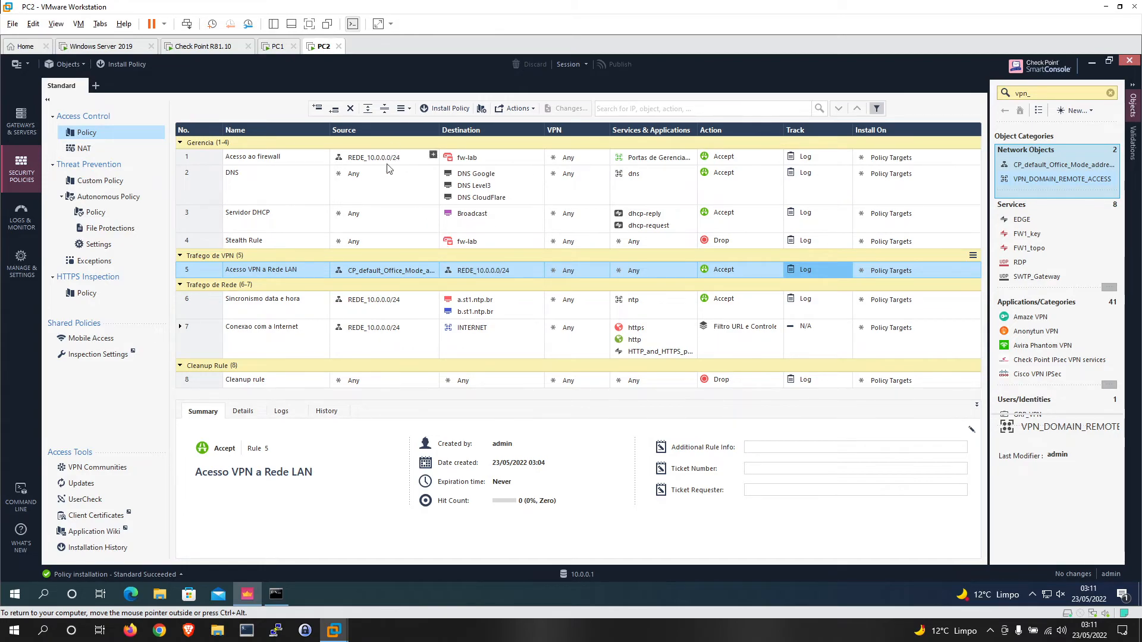
{"action": "mouse_move", "coordinate": [466, 276]}
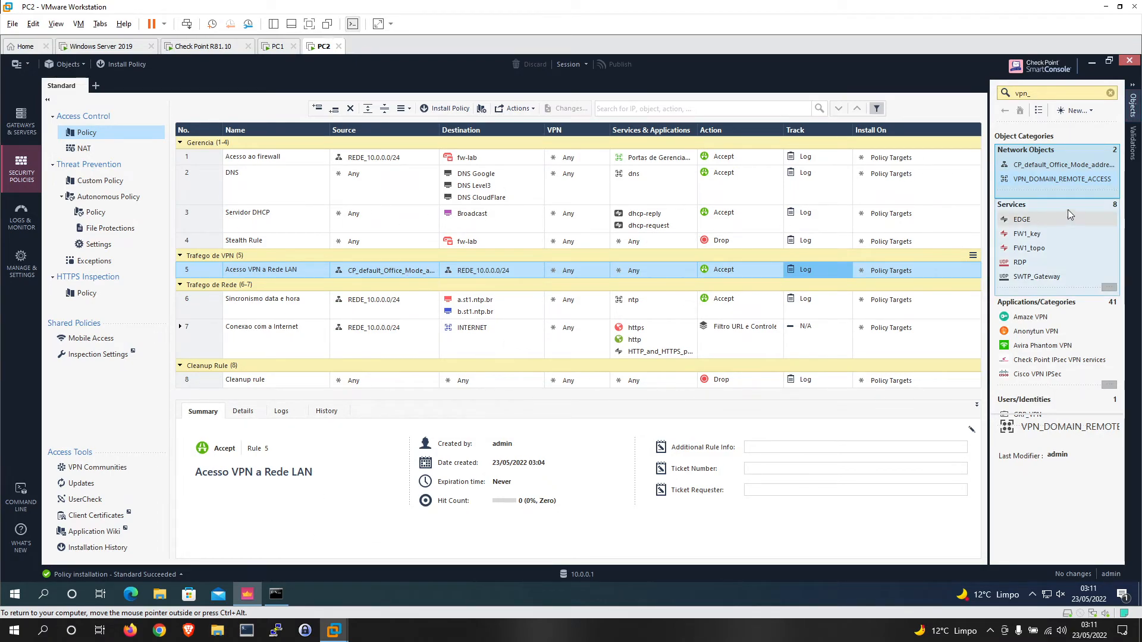
{"action": "mouse_move", "coordinate": [1069, 168]}
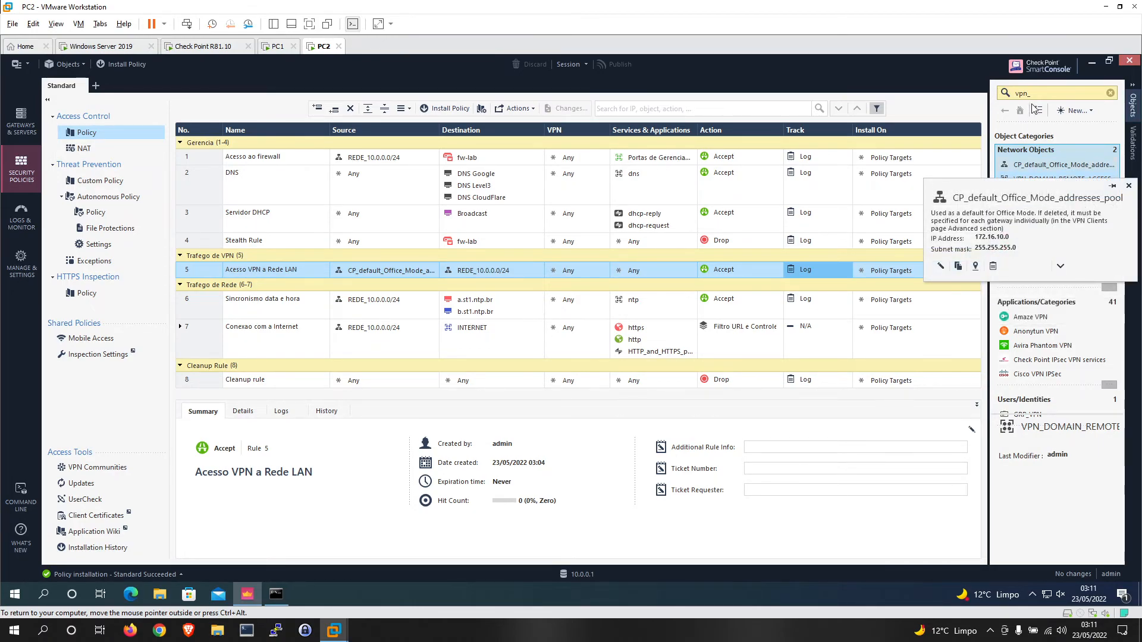
- Clear the object search and review the VPN domain options for fw-lab in the RemoteAccess community, closing the community without saving
{"action": "left_click", "coordinate": [1110, 93]}
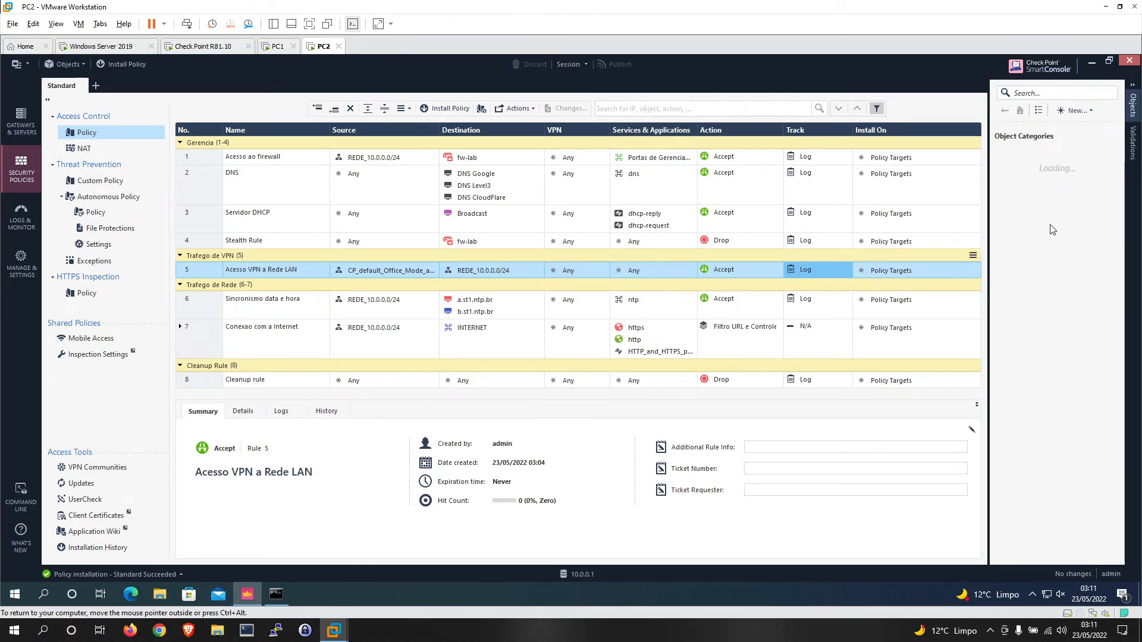
{"action": "left_click", "coordinate": [1039, 200]}
{"action": "left_click", "coordinate": [1041, 167]}
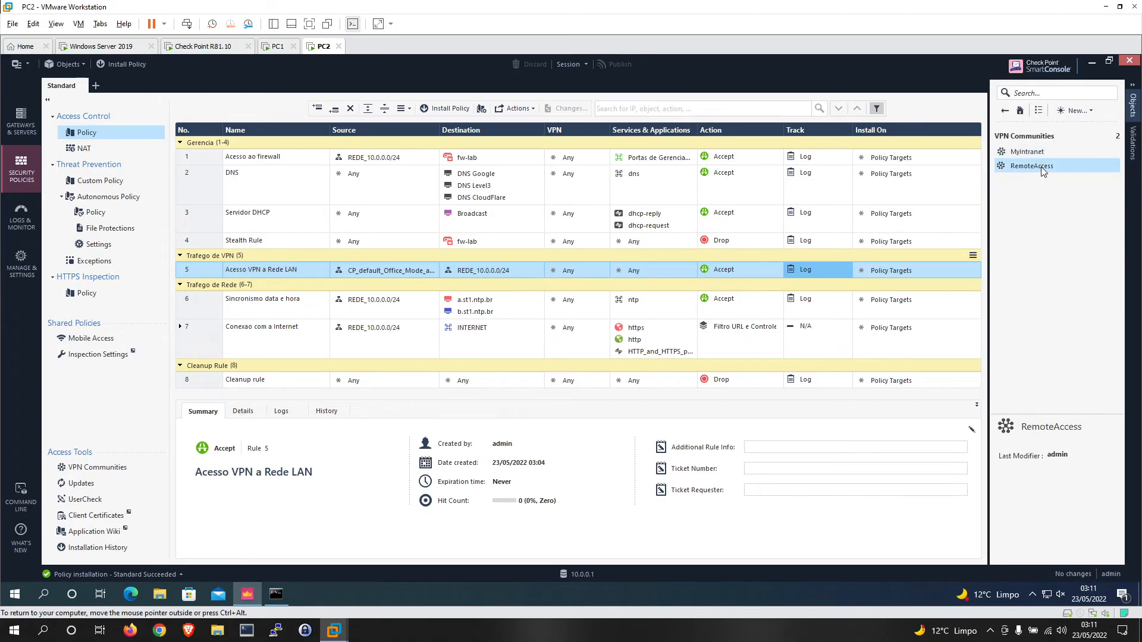
{"action": "double_click", "coordinate": [1041, 167]}
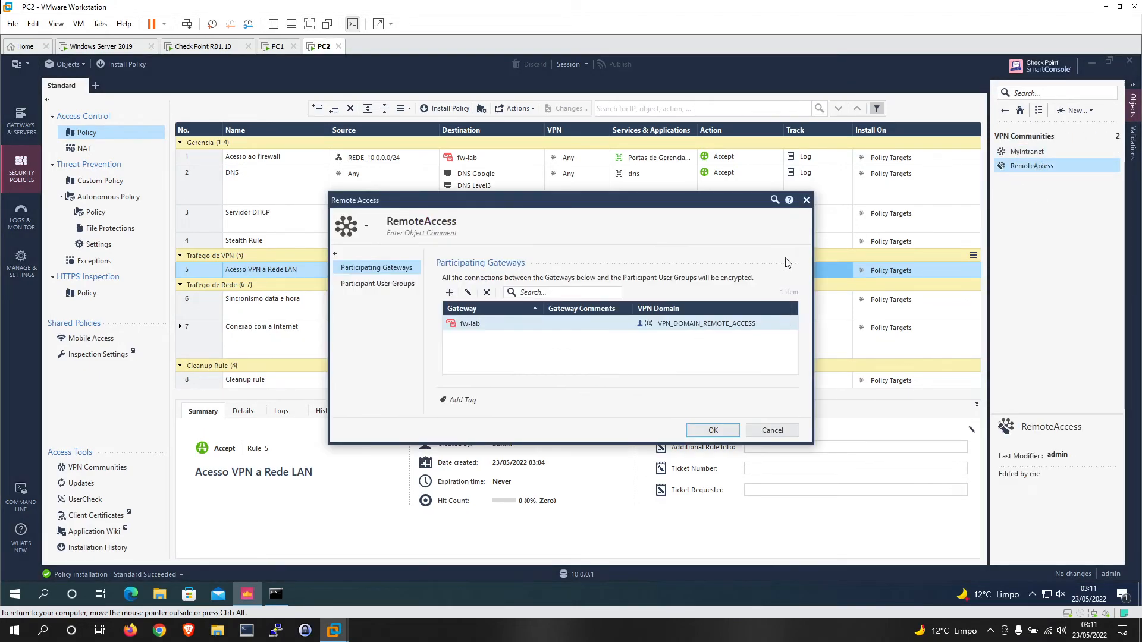
{"action": "double_click", "coordinate": [502, 323]}
{"action": "left_click", "coordinate": [470, 314]}
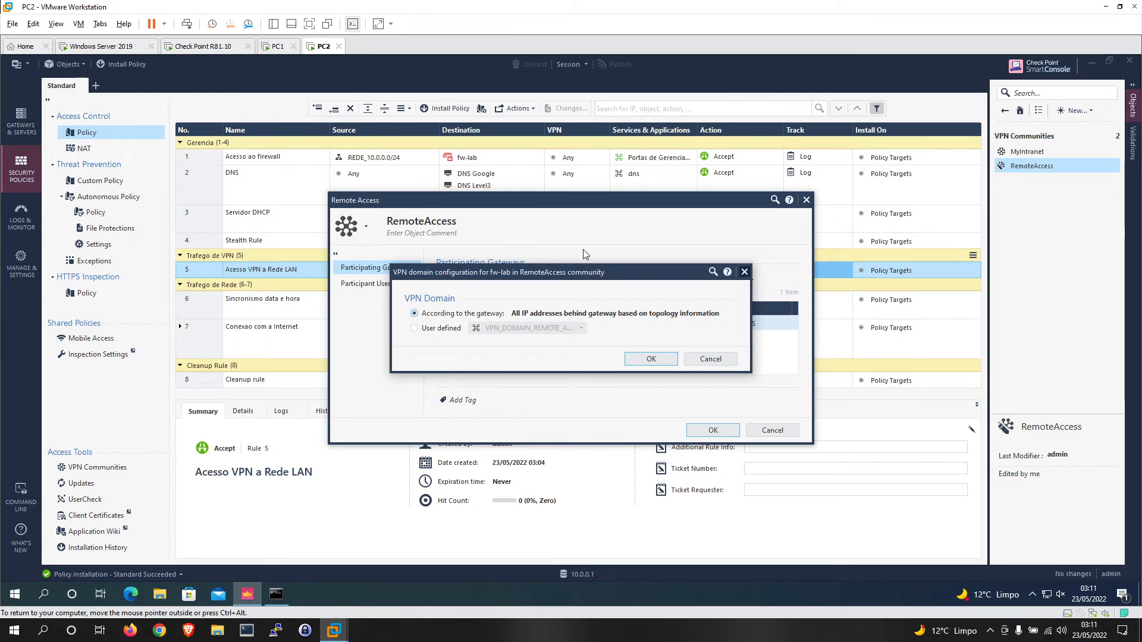
{"action": "left_click", "coordinate": [428, 329]}
{"action": "left_click", "coordinate": [706, 360]}
{"action": "left_click", "coordinate": [665, 360]}
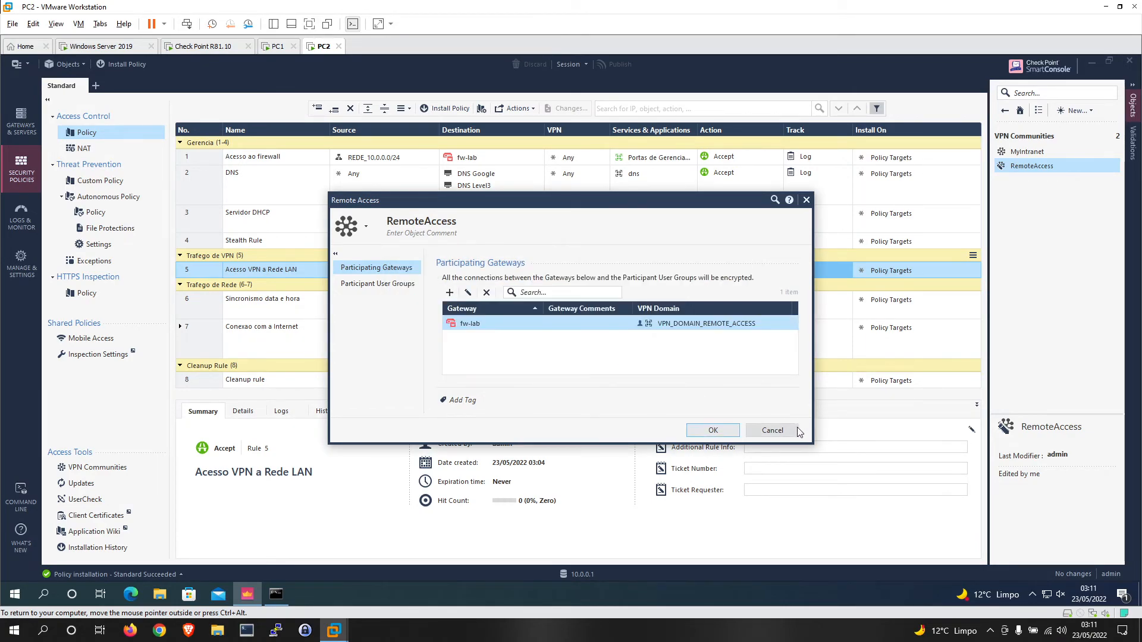
{"action": "left_click", "coordinate": [773, 430]}
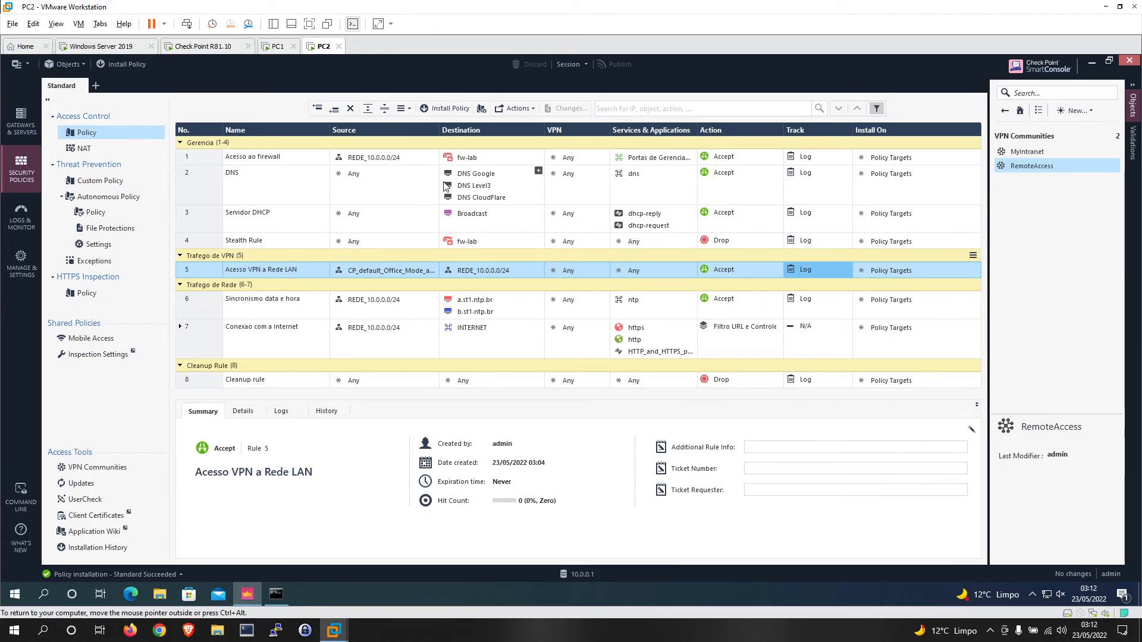
{"action": "left_click_drag", "start_coordinate": [439, 135], "coordinate": [416, 131]}
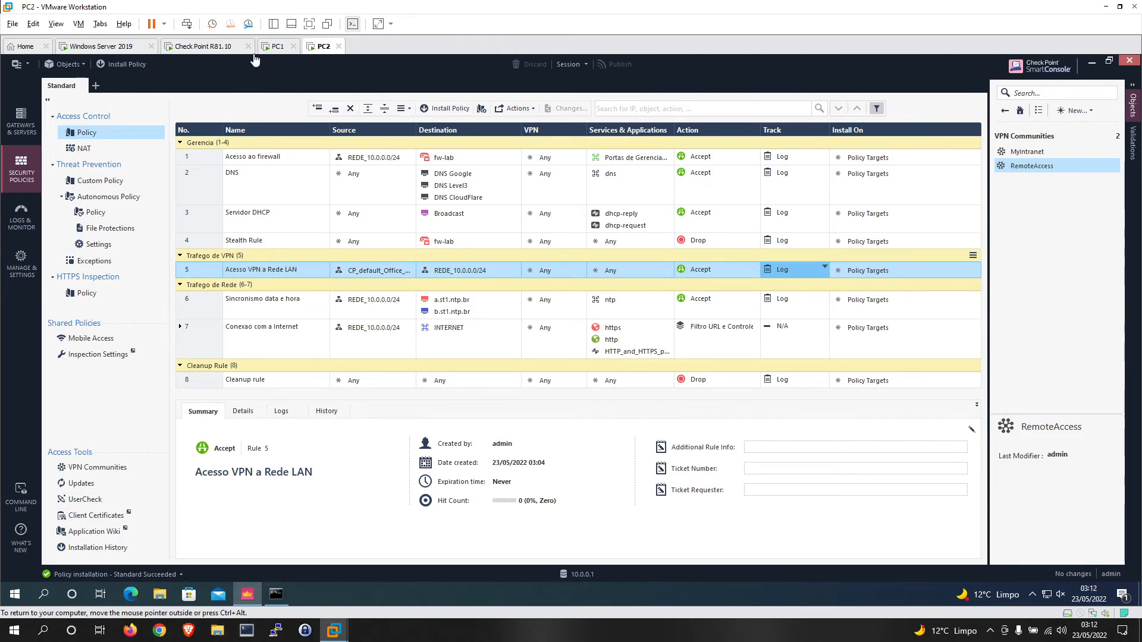
- Switch to PC1 and rerun route print in its command prompt with the VPN disconnected
{"action": "left_click", "coordinate": [275, 46]}
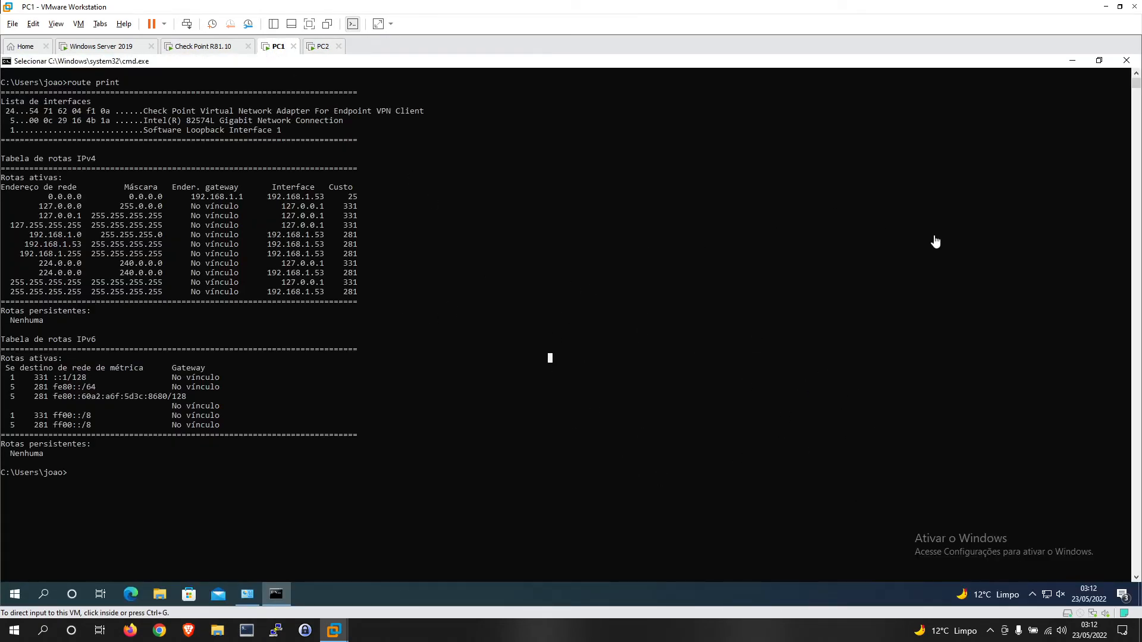
{"action": "left_click", "coordinate": [716, 263]}
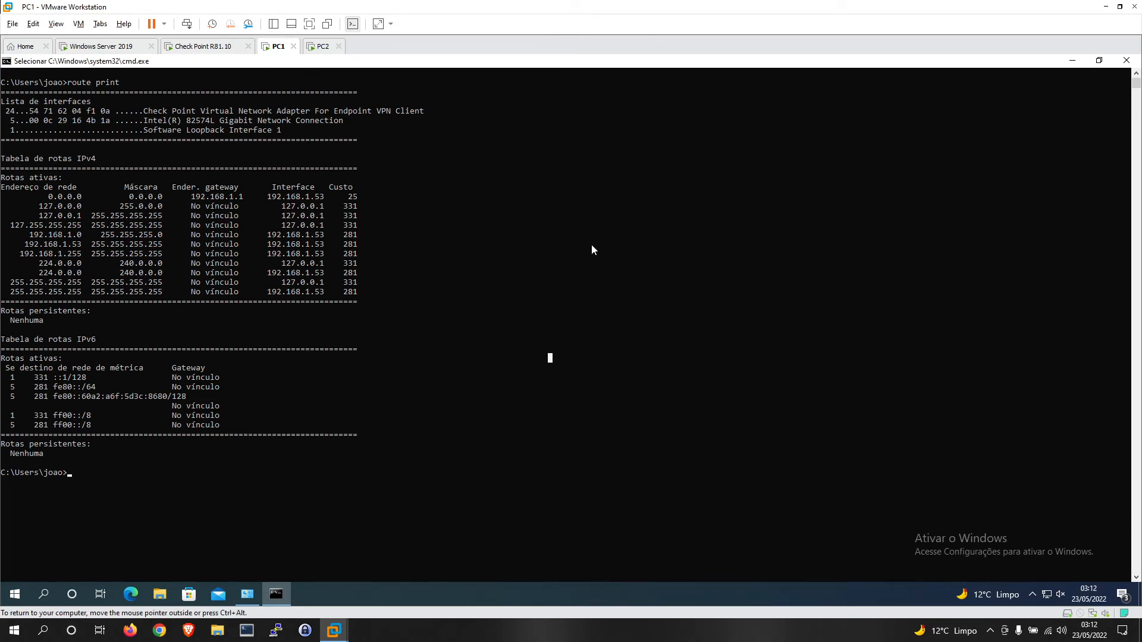
{"action": "key", "text": "Escape"}
{"action": "key", "text": "Up"}
{"action": "key", "text": "Return"}
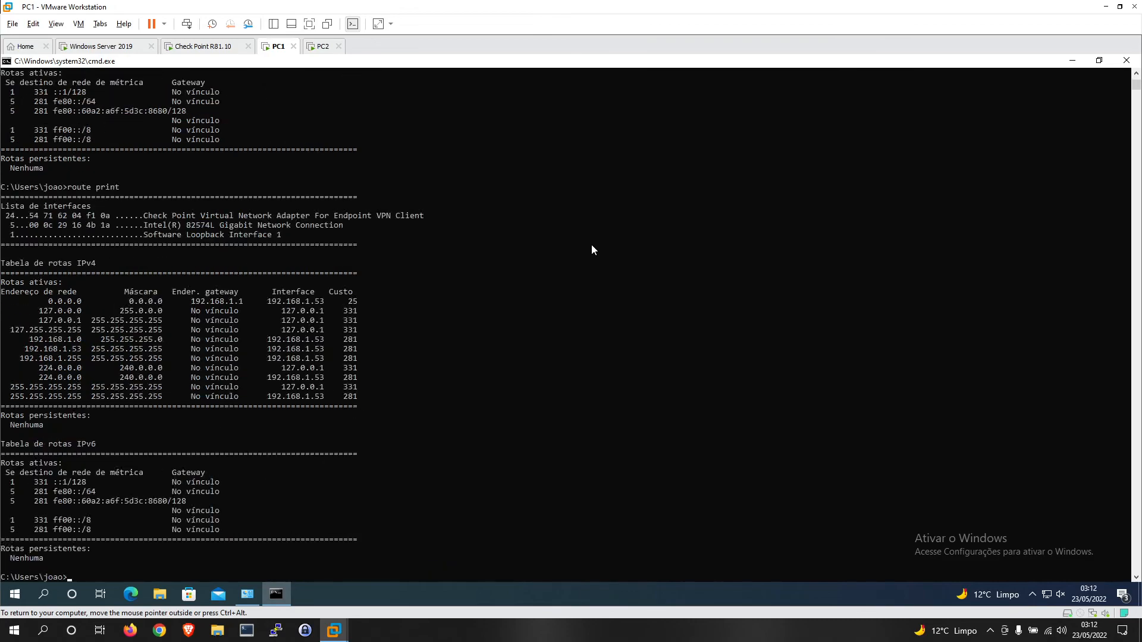
- Connect the Check Point Mobile client to the VPN LAB site with the account password and check its connection status
{"action": "left_click", "coordinate": [1033, 594]}
{"action": "left_click", "coordinate": [1055, 566]}
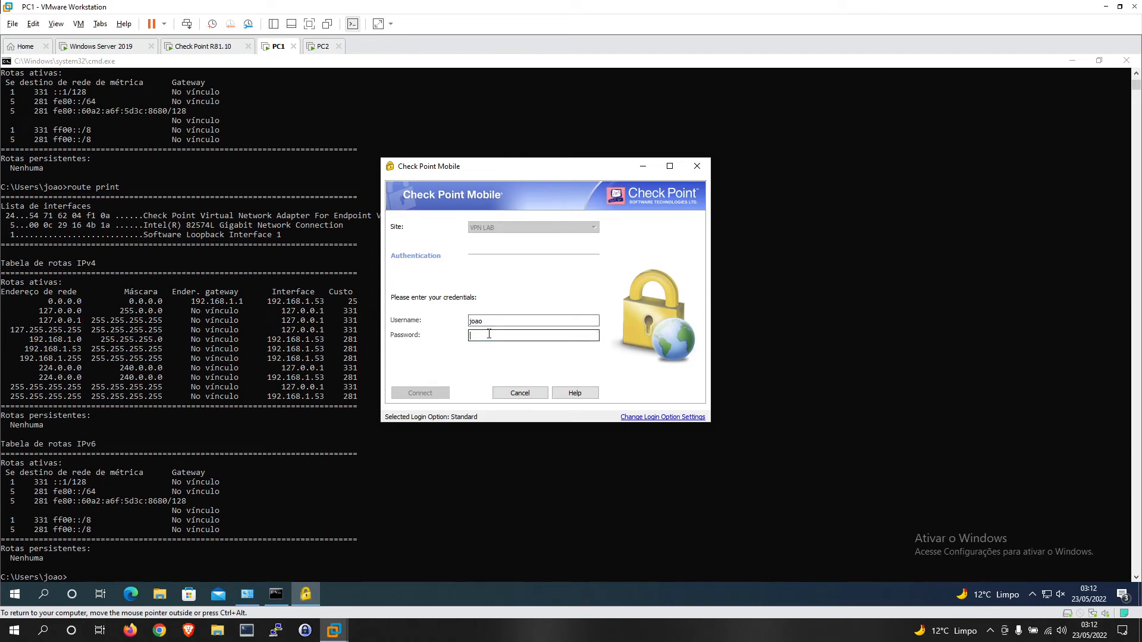
{"action": "type", "text": "••••••••••"}
{"action": "key", "text": "Return"}
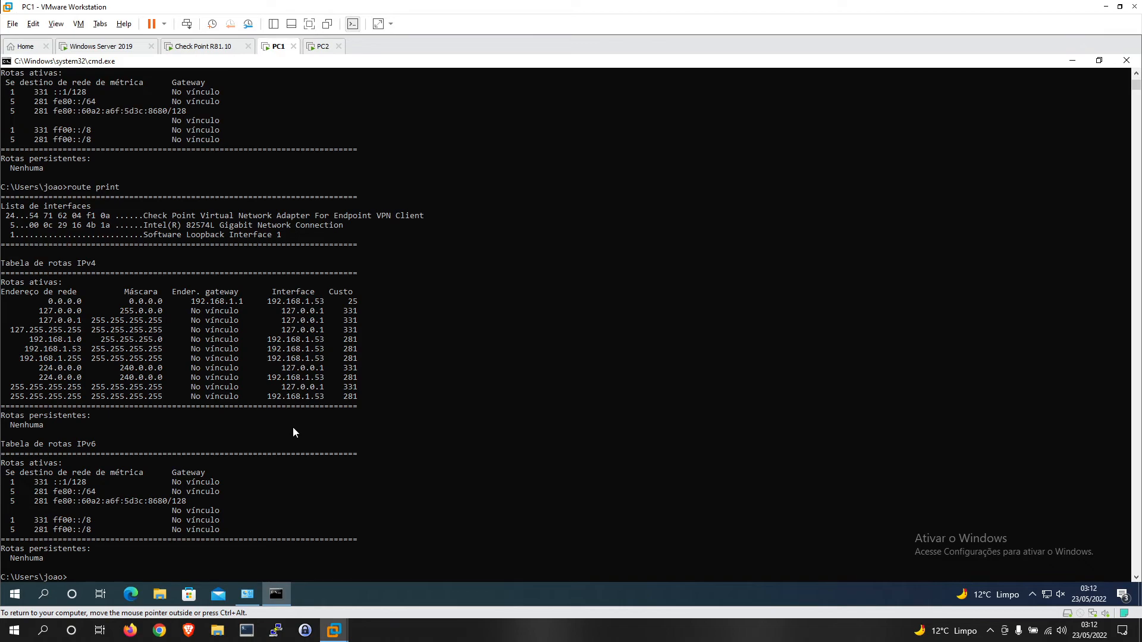
{"action": "left_click", "coordinate": [1033, 590]}
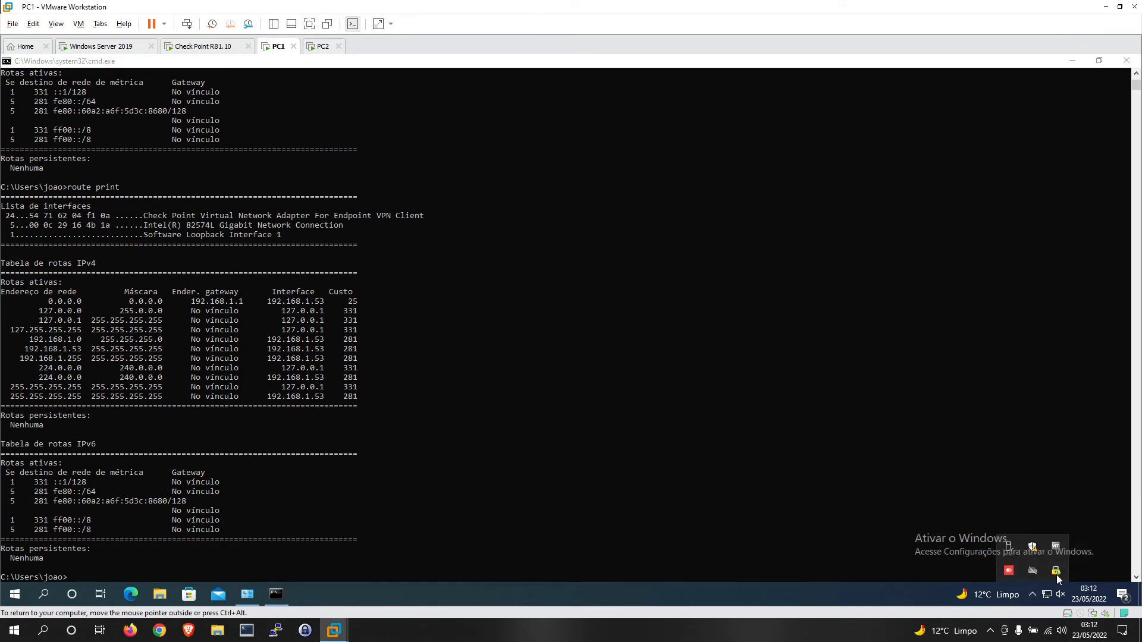
- Run route print again on PC1 to list the routes with the VPN connected
{"action": "left_click", "coordinate": [538, 441]}
{"action": "key", "text": "Up"}
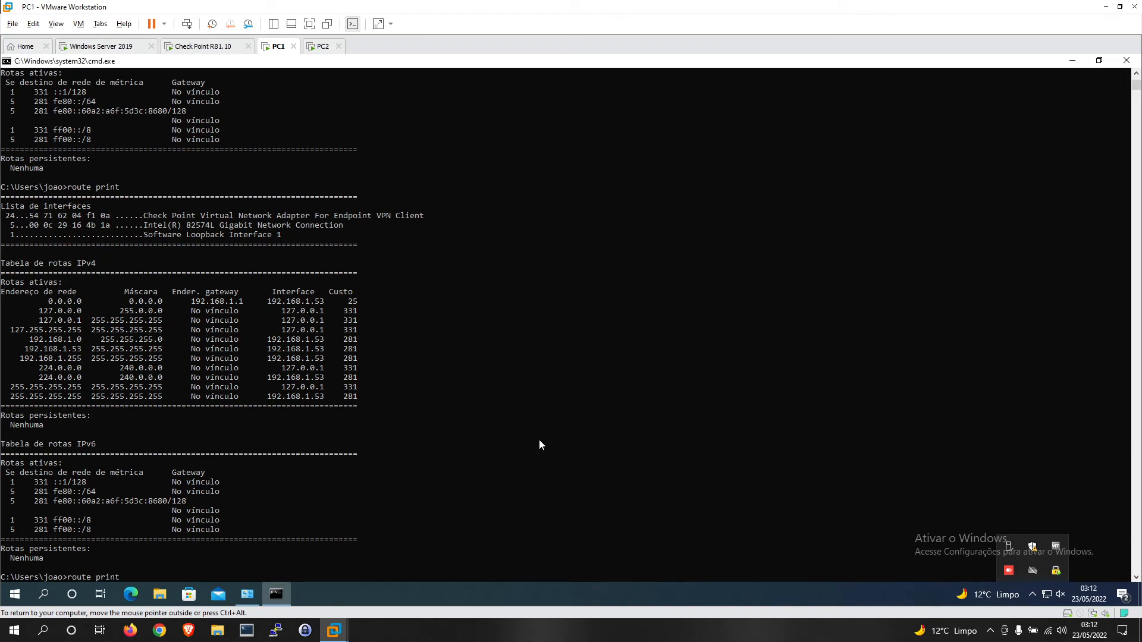
{"action": "key", "text": "Return"}
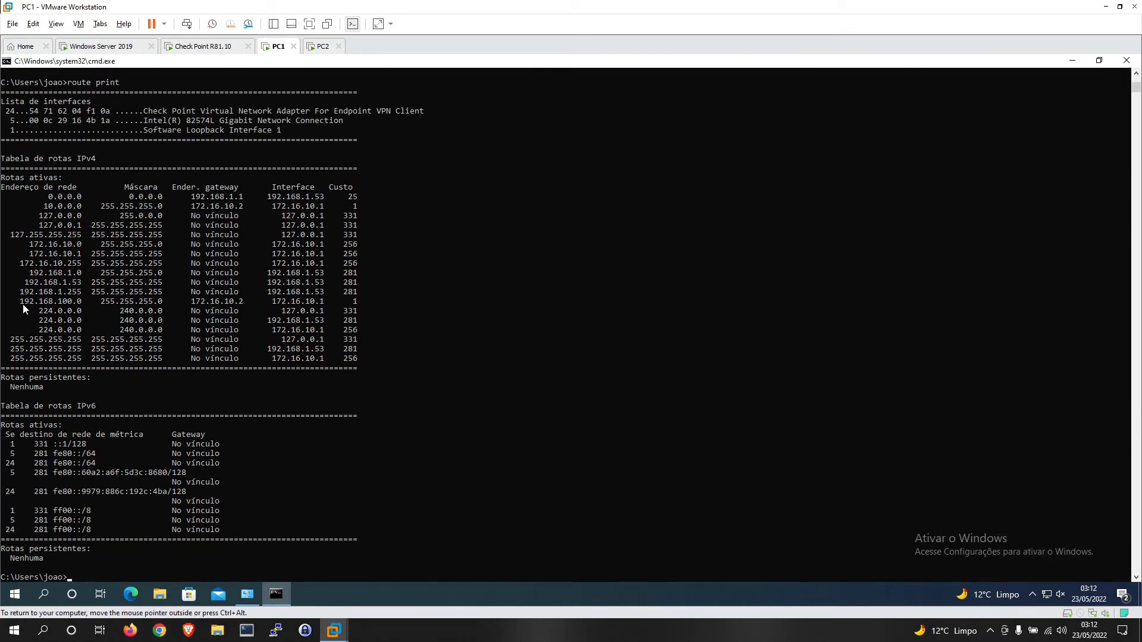
- Examine the 192.168.100.0 route in PC1's IPv4 table, checking its network address, mask, gateway and interface
{"action": "left_click_drag", "start_coordinate": [23, 304], "coordinate": [78, 307]}
{"action": "left_click", "coordinate": [47, 302]}
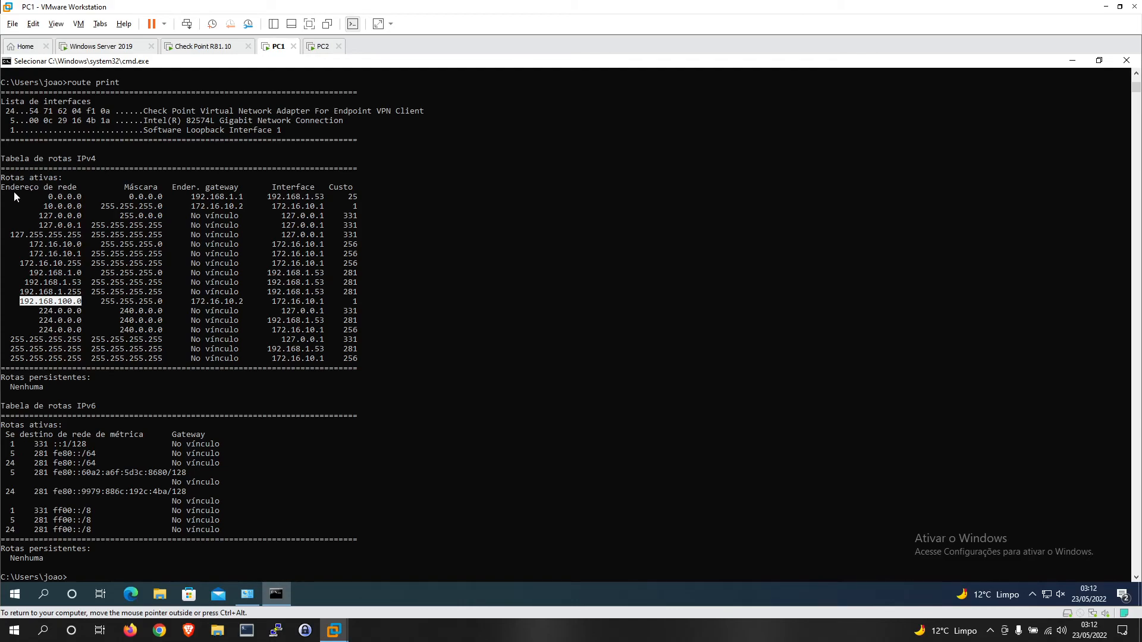
{"action": "left_click", "coordinate": [24, 303]}
{"action": "left_click", "coordinate": [75, 304]}
{"action": "mouse_move", "coordinate": [104, 304]}
{"action": "left_mouse_down"}
{"action": "mouse_move", "coordinate": [160, 305]}
{"action": "mouse_move", "coordinate": [96, 305]}
{"action": "left_mouse_up"}
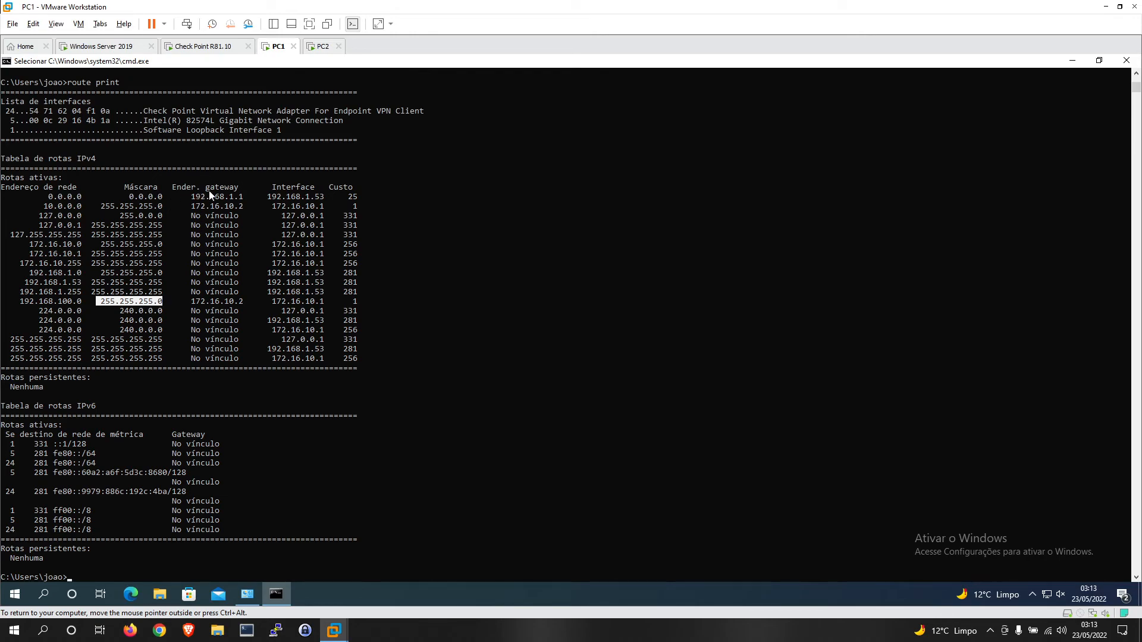
{"action": "left_click_drag", "start_coordinate": [243, 302], "coordinate": [192, 308]}
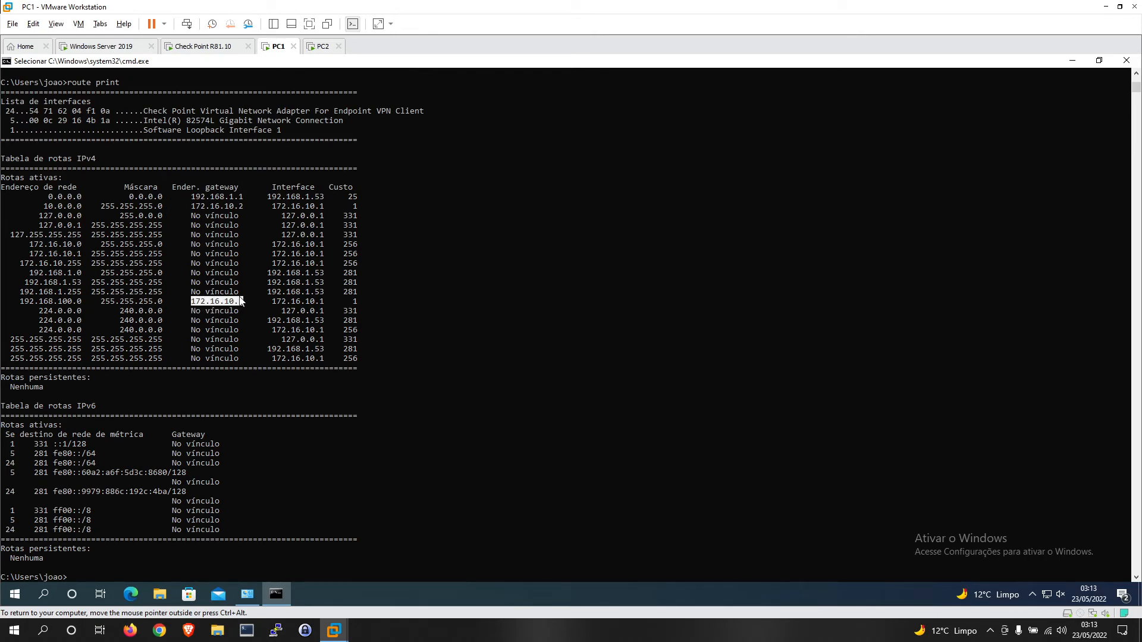
{"action": "left_click_drag", "start_coordinate": [241, 303], "coordinate": [190, 305]}
{"action": "left_click_drag", "start_coordinate": [21, 301], "coordinate": [76, 303]}
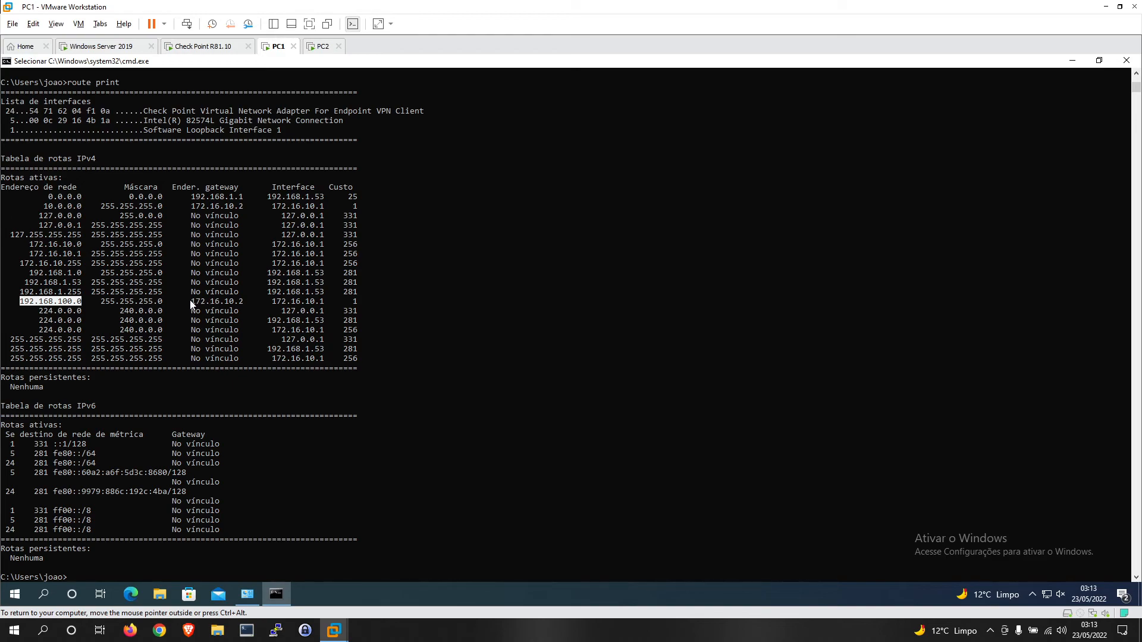
{"action": "left_click_drag", "start_coordinate": [191, 305], "coordinate": [222, 305]}
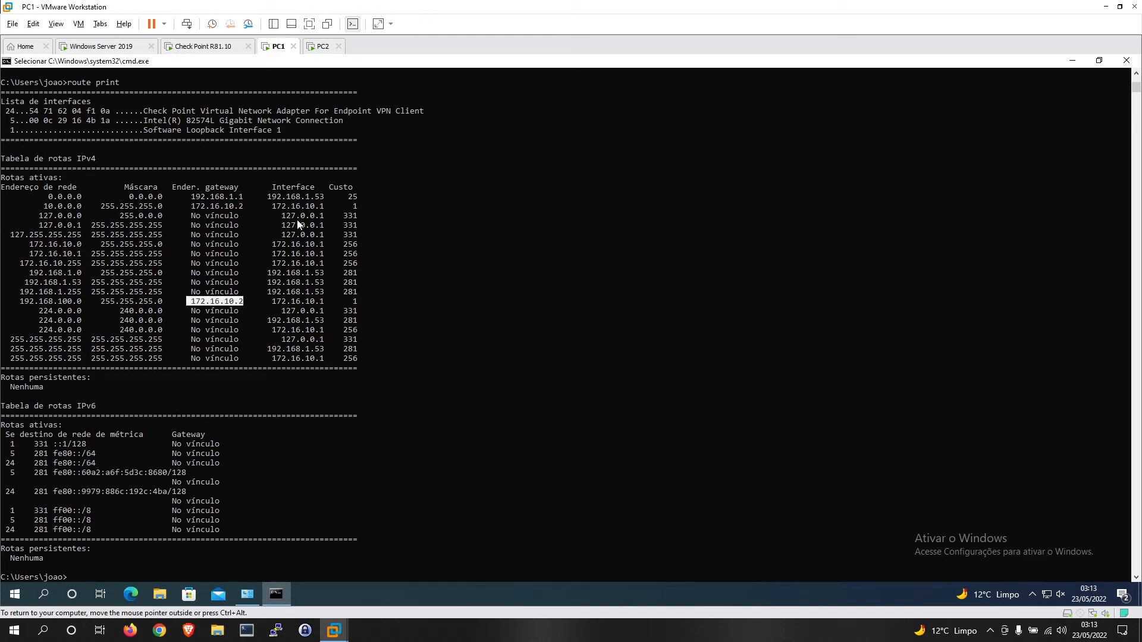
{"action": "left_click_drag", "start_coordinate": [273, 301], "coordinate": [320, 303]}
{"action": "left_click_drag", "start_coordinate": [308, 301], "coordinate": [273, 303]}
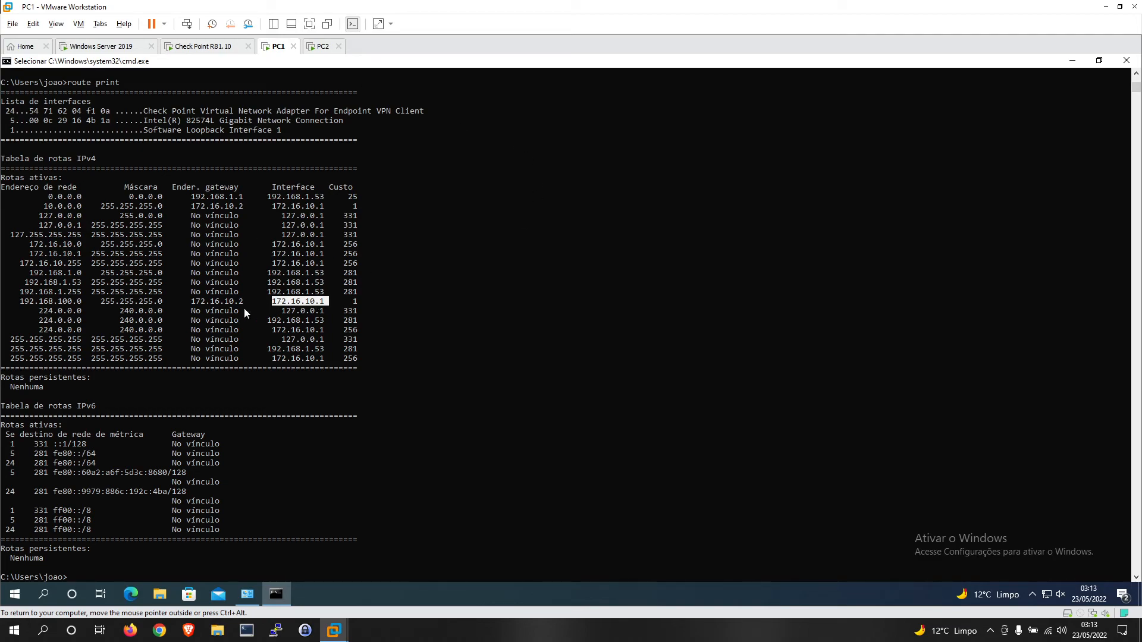
{"action": "left_click_drag", "start_coordinate": [17, 301], "coordinate": [335, 304]}
- Examine the 10.0.0.0 route and the 172.16.10.1 host route with its mask in the same IPv4 table
{"action": "left_click_drag", "start_coordinate": [43, 206], "coordinate": [331, 213]}
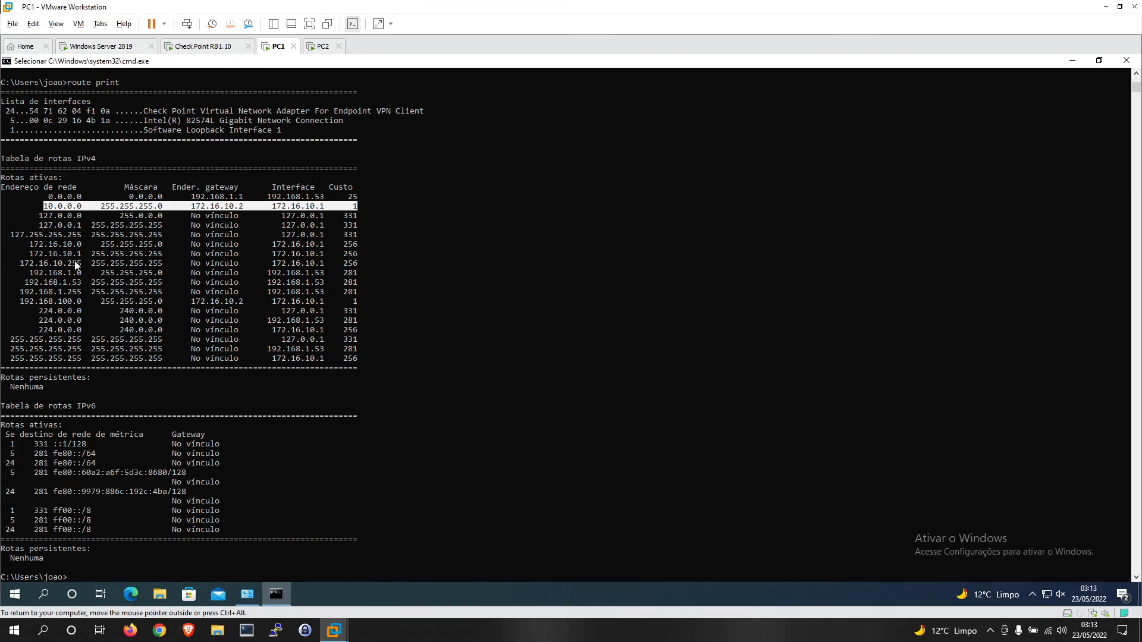
{"action": "left_click", "coordinate": [30, 254]}
{"action": "left_click_drag", "start_coordinate": [30, 254], "coordinate": [160, 261]}
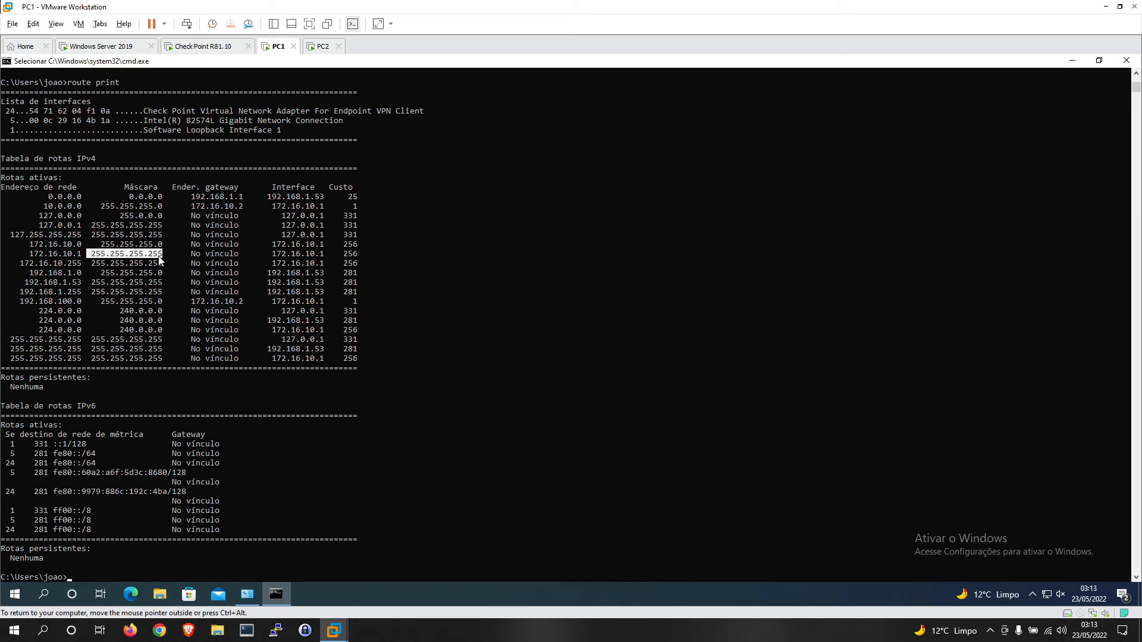
{"action": "left_click", "coordinate": [34, 254]}
{"action": "left_click_drag", "start_coordinate": [30, 254], "coordinate": [159, 255]}
{"action": "left_click", "coordinate": [89, 253]}
{"action": "left_click", "coordinate": [156, 254]}
{"action": "left_click_drag", "start_coordinate": [159, 255], "coordinate": [30, 254]}
- Start a continuous ping from PC1 to 10.0.0.3 with ping 10.0.0.3 -t
{"action": "key", "text": "Escape"}
{"action": "type", "text": "ping 10.0.0.3 -t"}
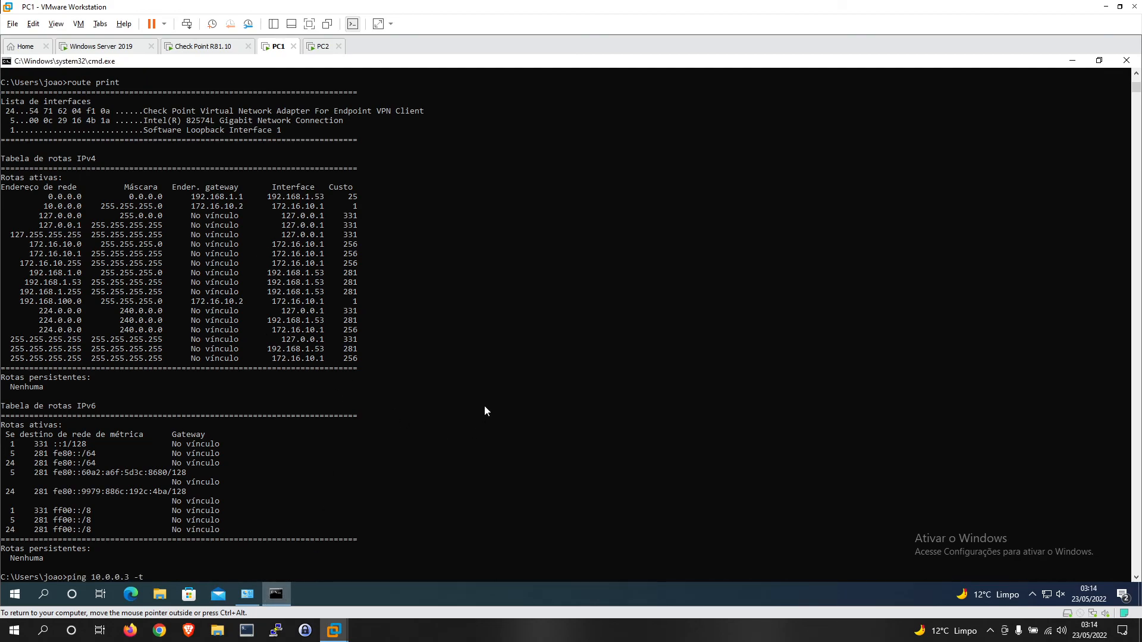
{"action": "key", "text": "Return"}
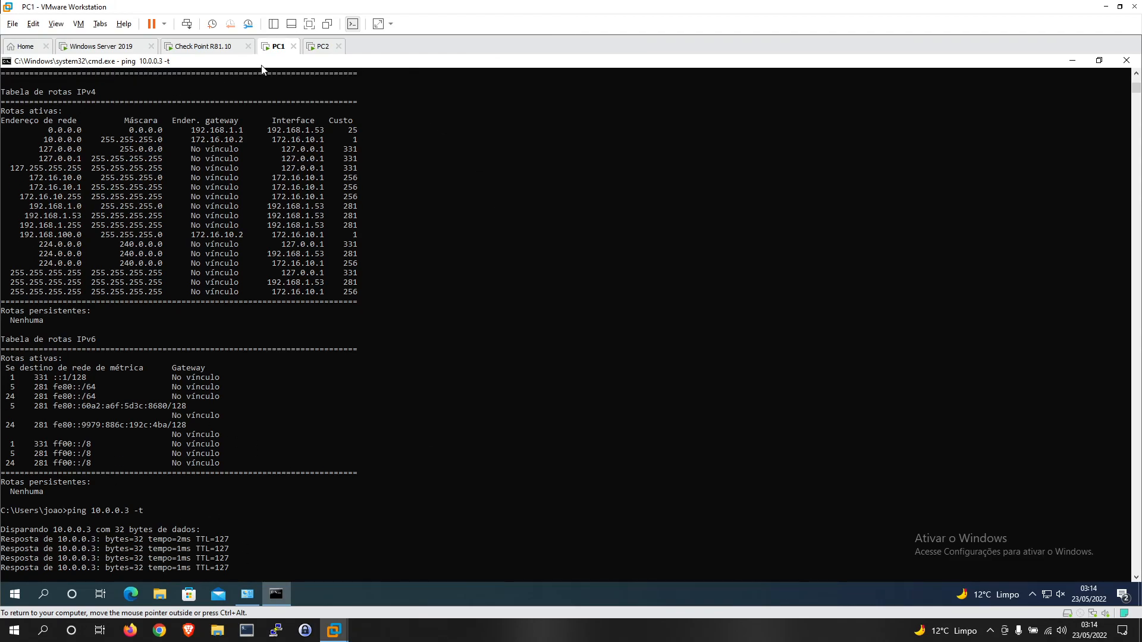
- Switch to PC2 and rerun ipconfig in its command prompt to check the machine's IP configuration
{"action": "left_click", "coordinate": [323, 46]}
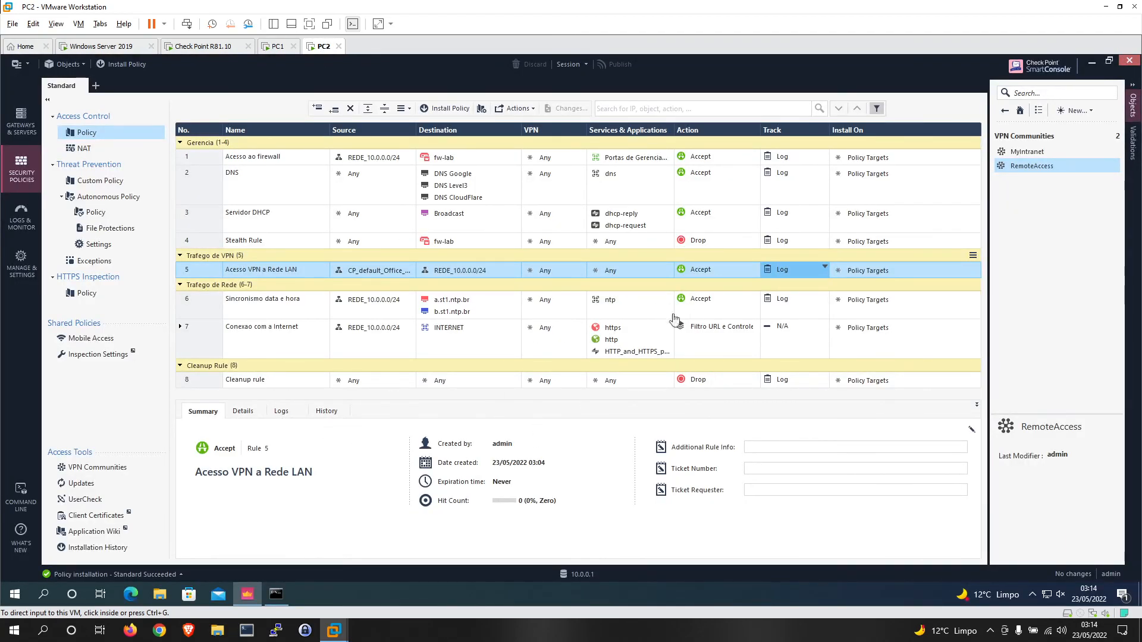
{"action": "left_click", "coordinate": [276, 594]}
{"action": "left_click_drag", "start_coordinate": [751, 437], "coordinate": [751, 451]}
{"action": "key", "text": "Up"}
{"action": "key", "text": "Return"}
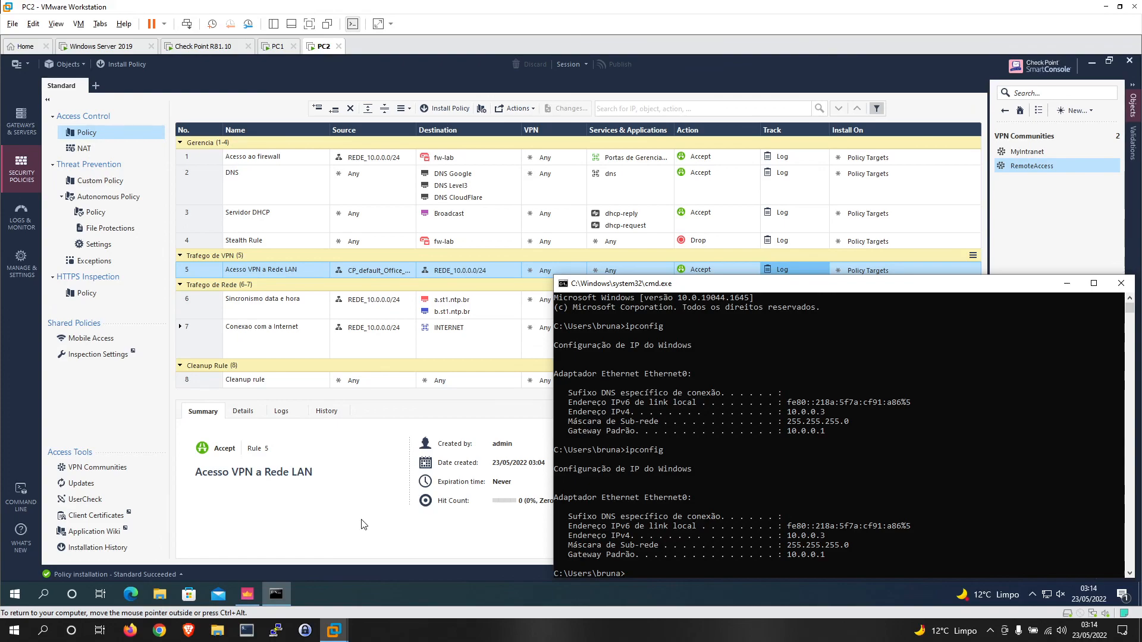
{"action": "key", "text": "ctrl+alt"}
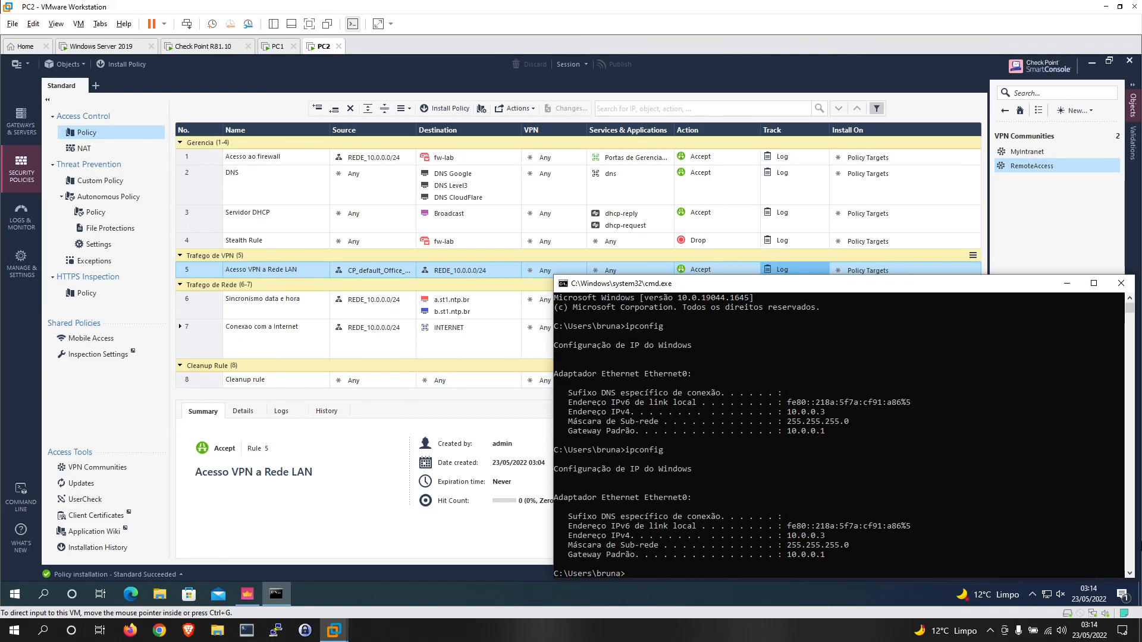